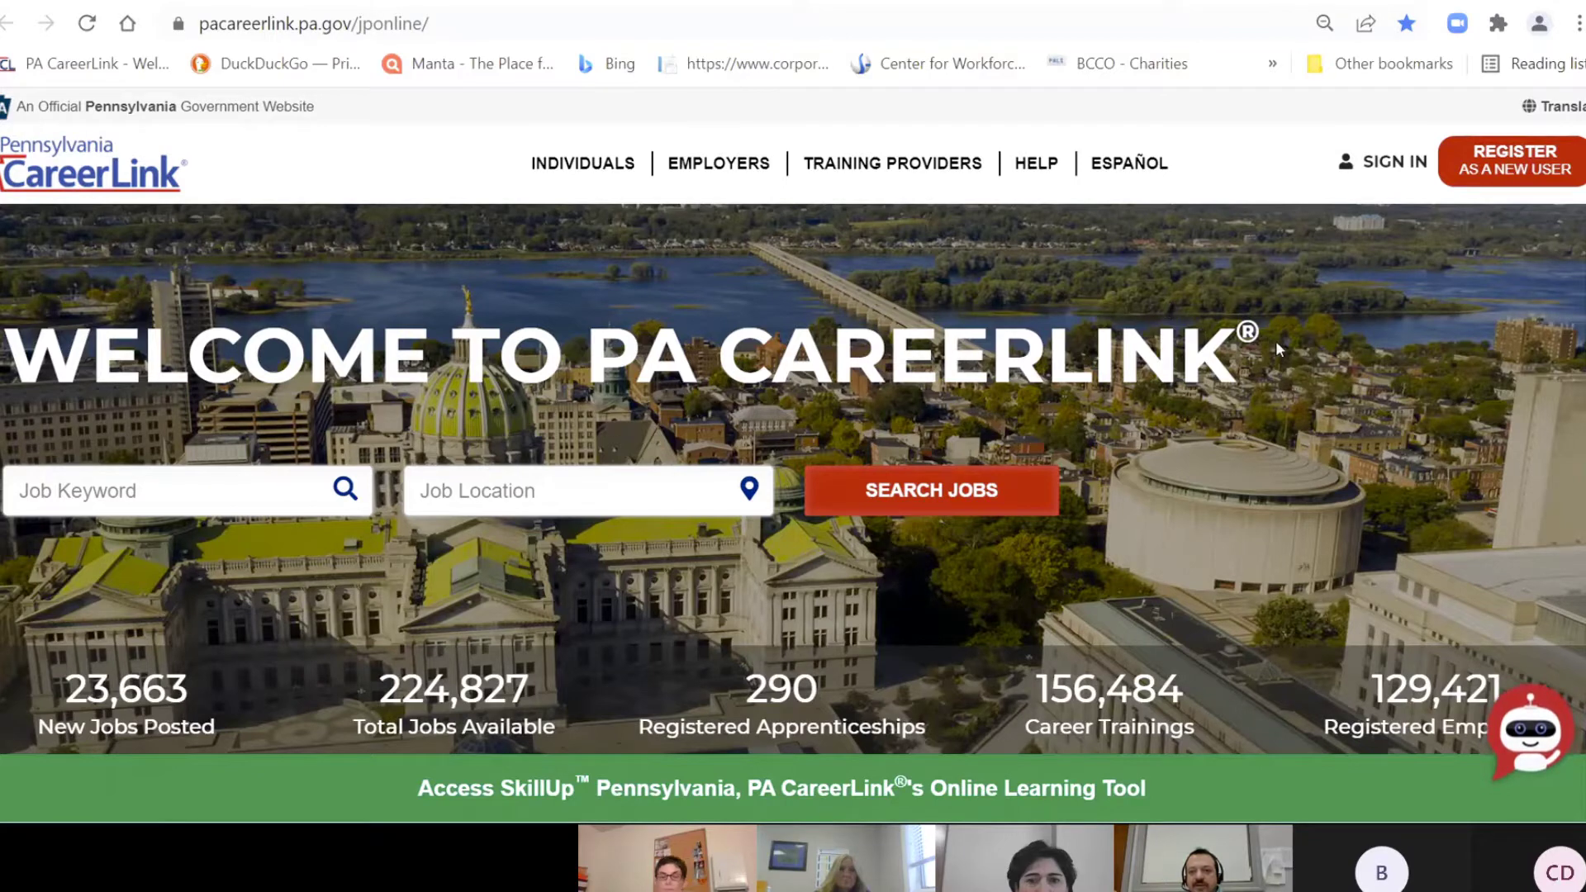
- Open the PA CareerLink sign-in page and return to the site's landing page
{"action": "left_click", "coordinate": [1411, 165]}
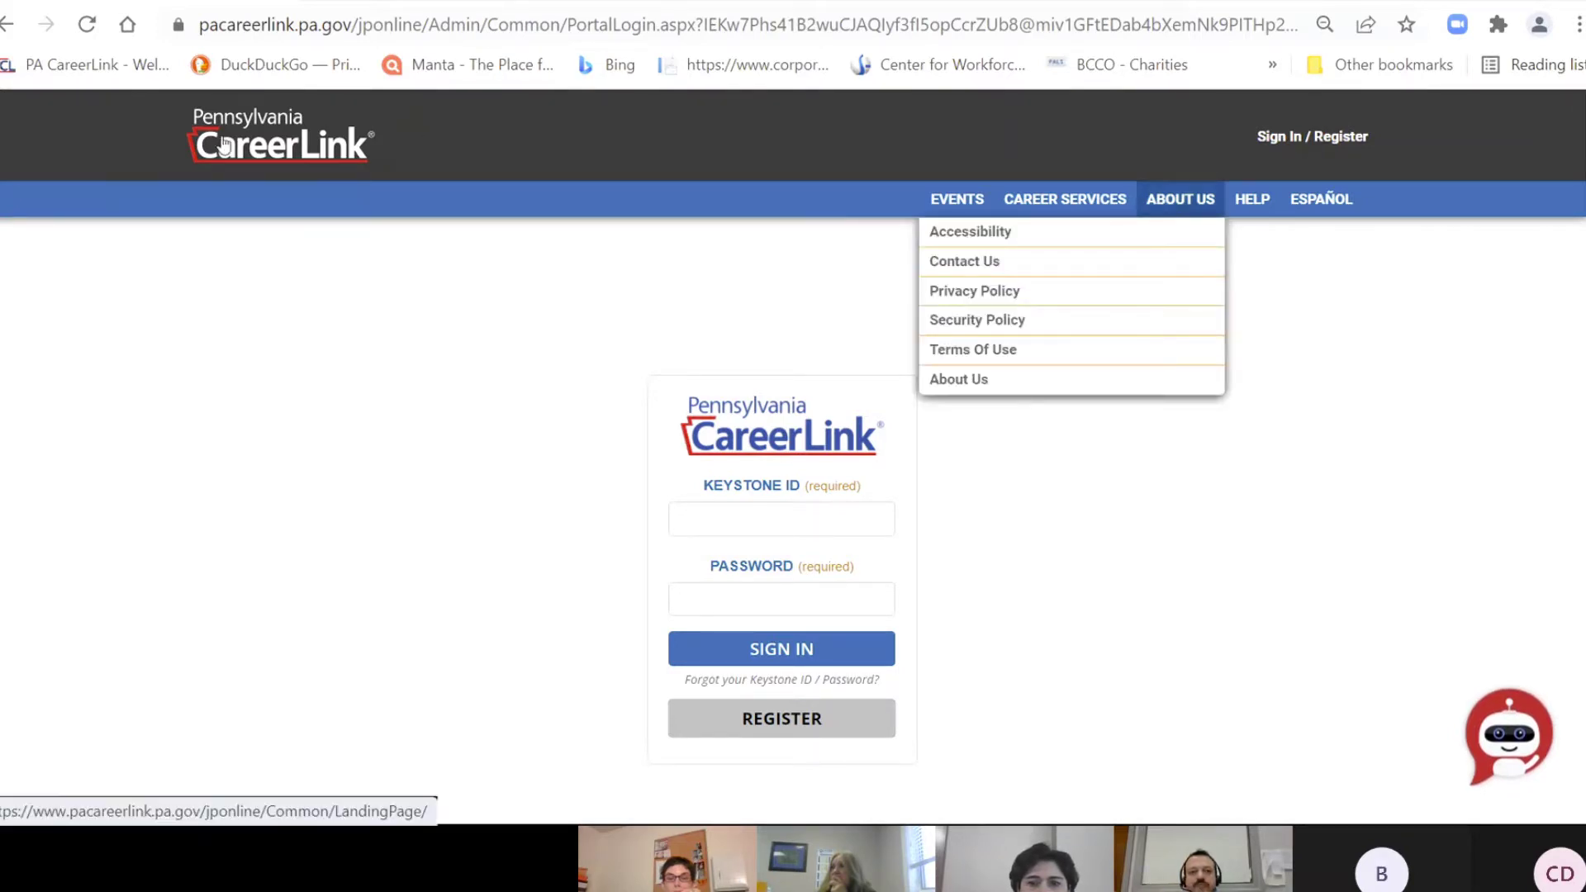
{"action": "left_click", "coordinate": [308, 147]}
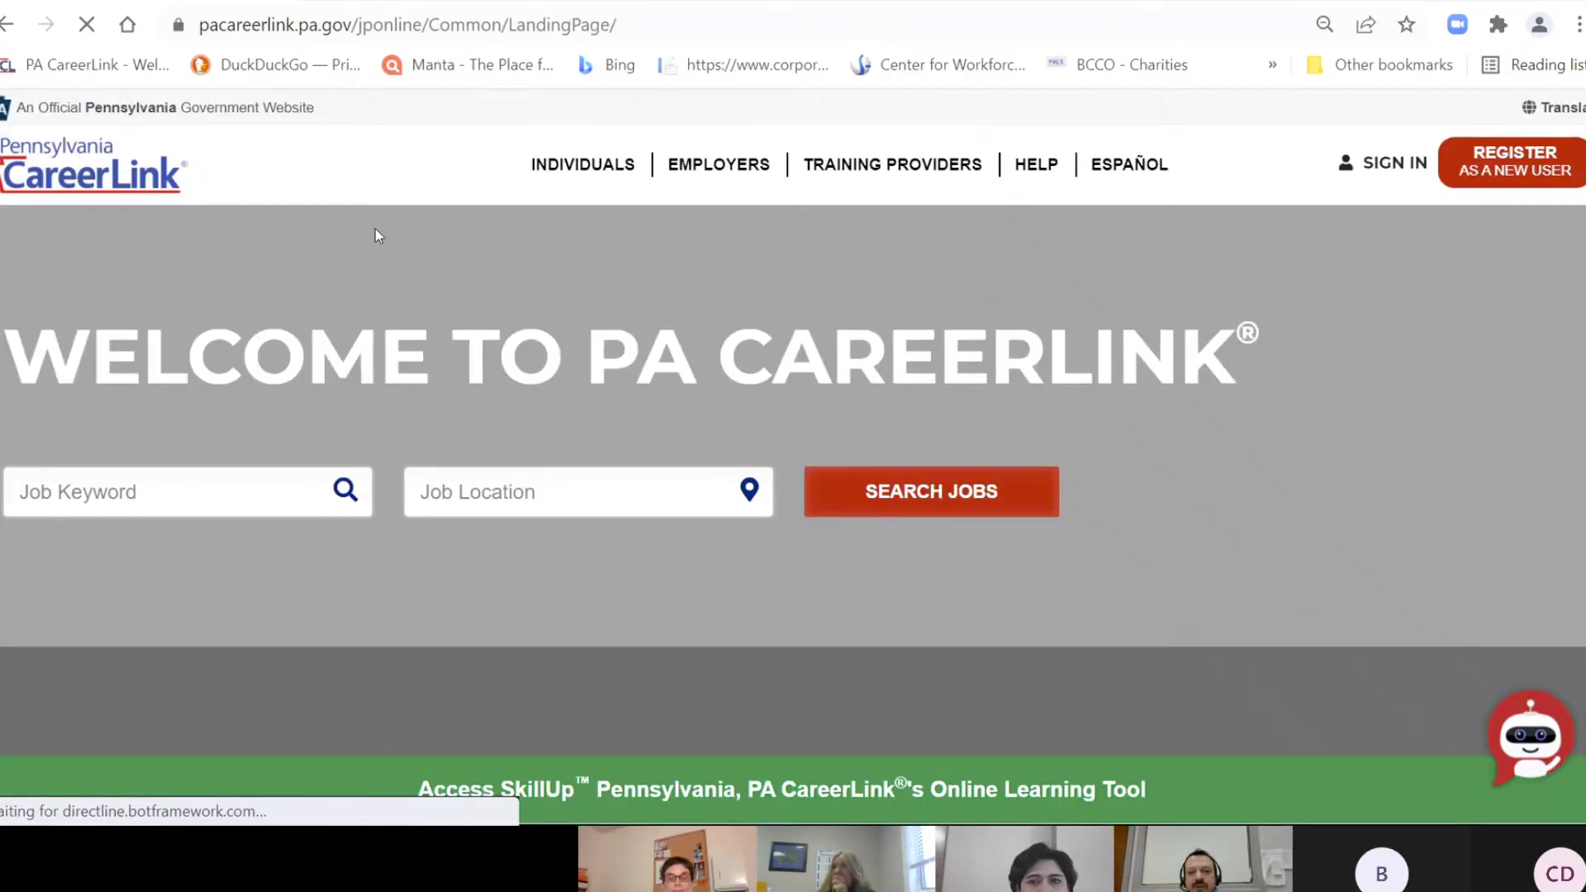
- Examine the landing page's job statistics, the SkillUp link, and the Individual, Employer and Training Provider cards
{"action": "scroll", "coordinate": [630, 396], "scroll_direction": "down", "scroll_amount": 1}
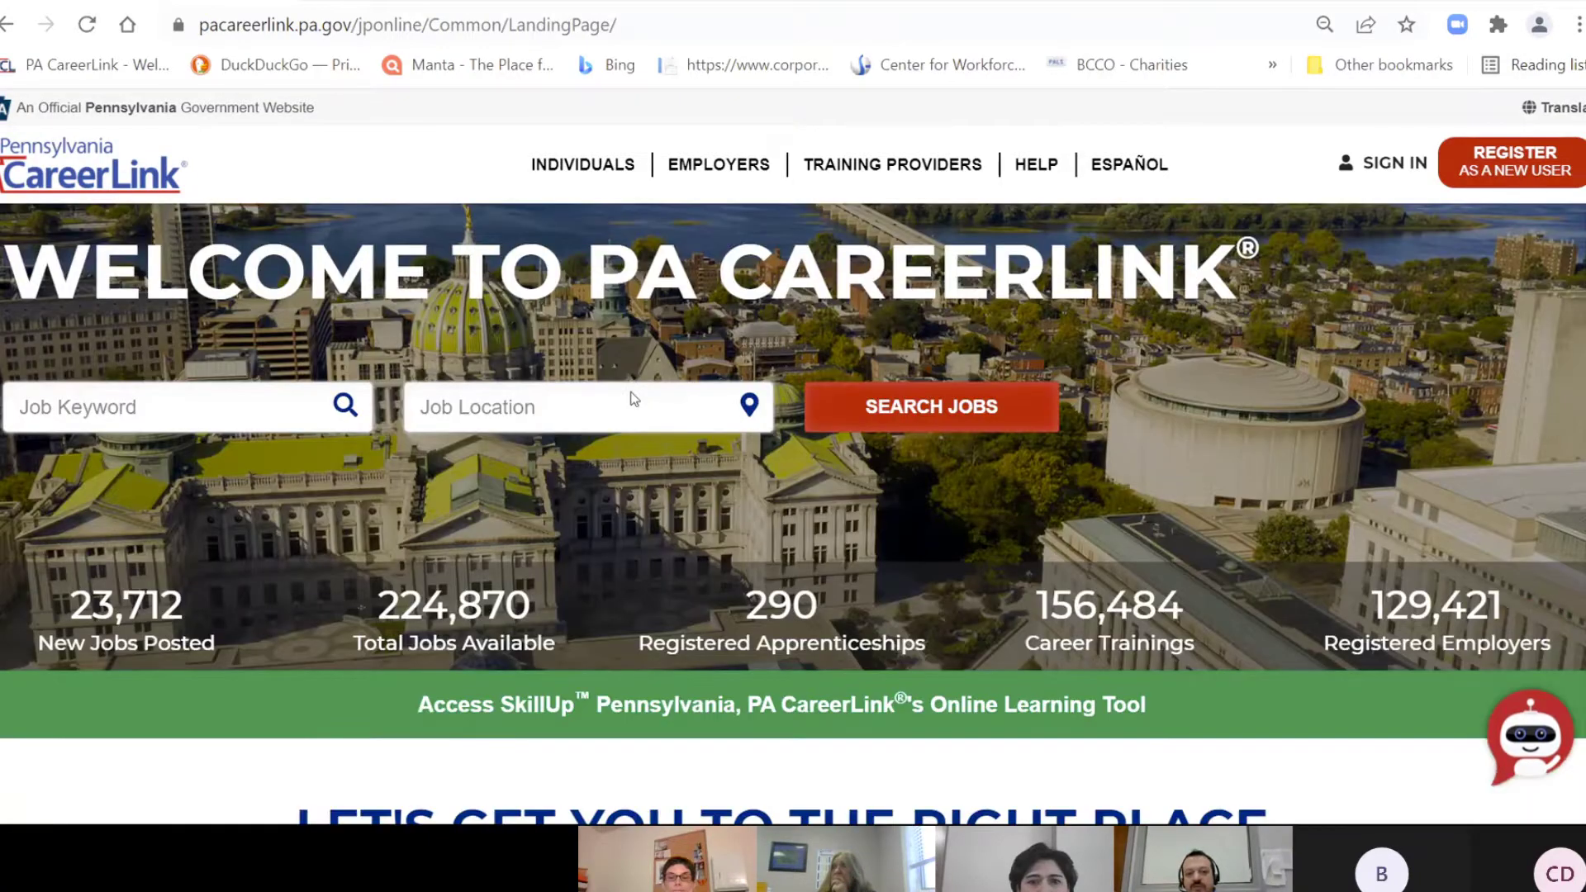
{"action": "scroll", "coordinate": [611, 364], "scroll_direction": "down", "scroll_amount": 3}
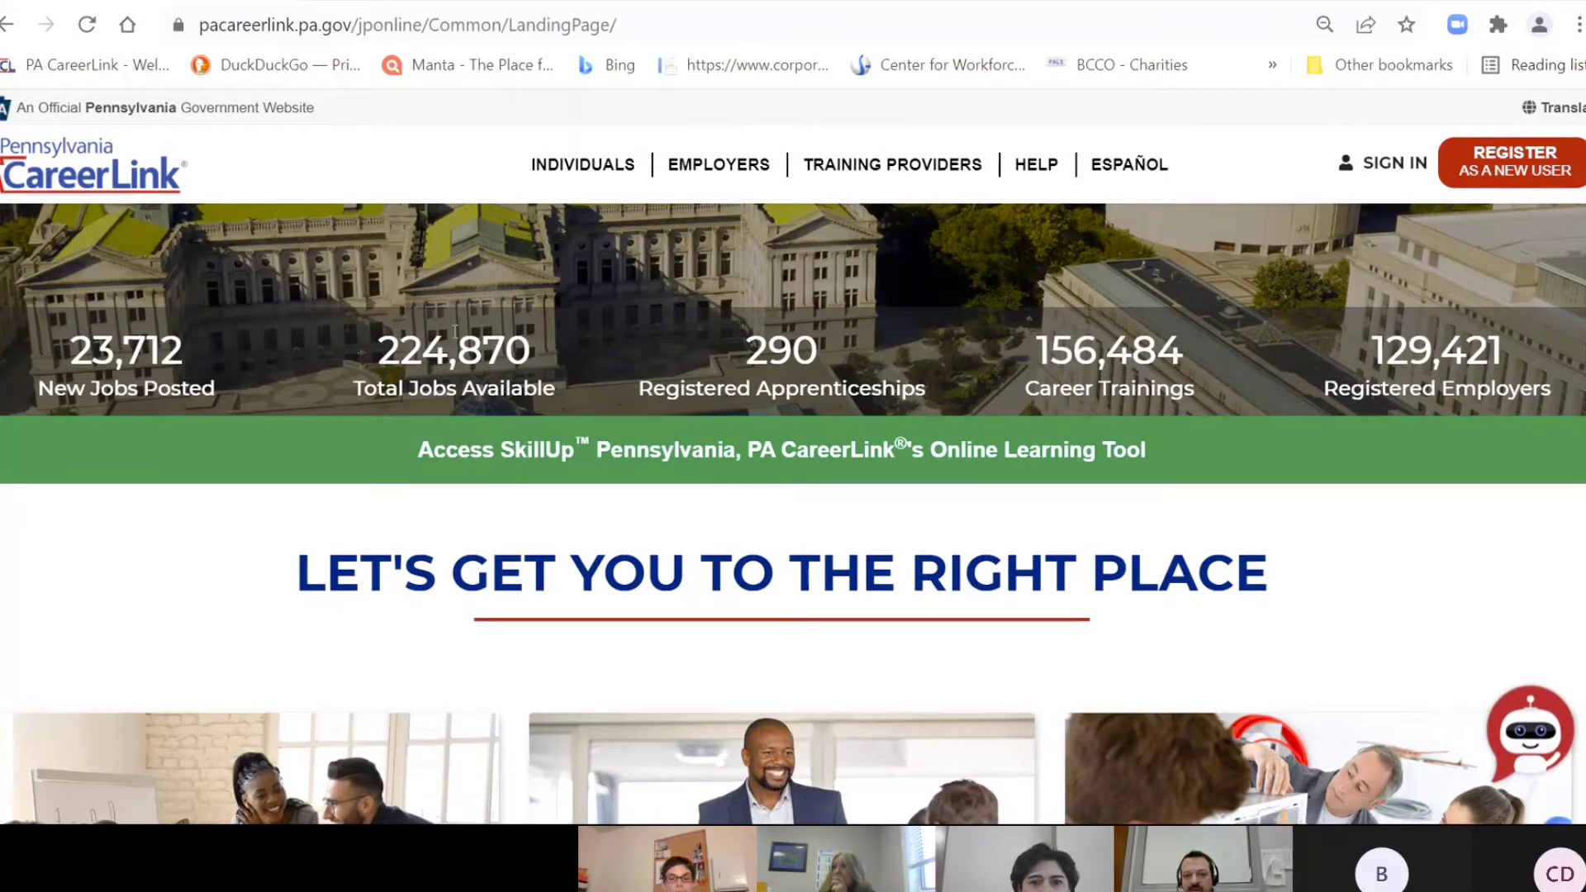
{"action": "scroll", "coordinate": [522, 368], "scroll_direction": "down", "scroll_amount": 1}
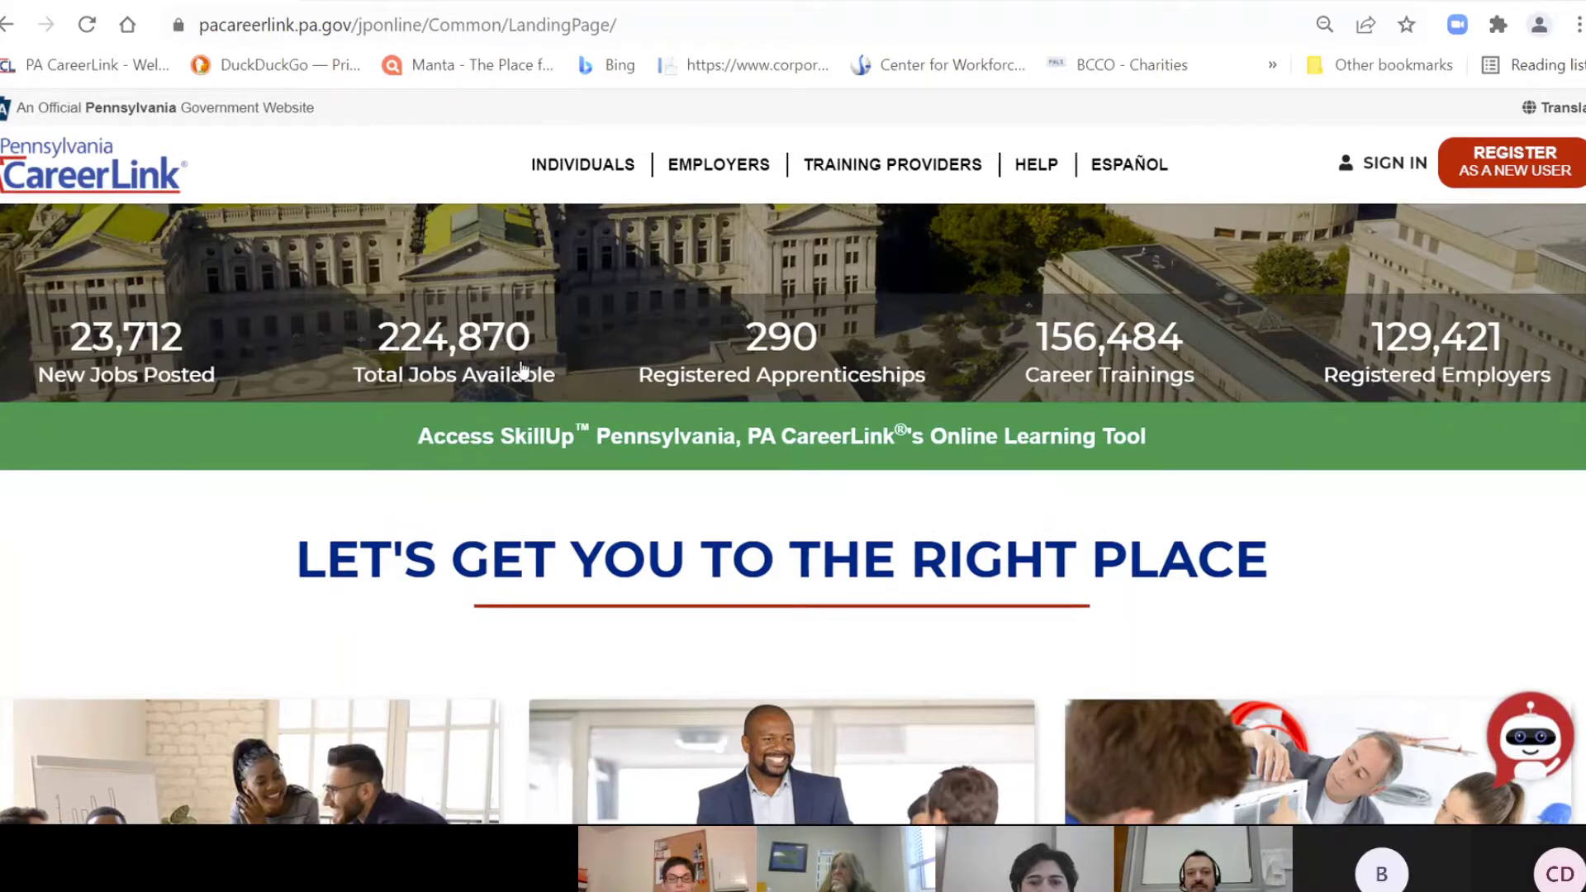
{"action": "scroll", "coordinate": [522, 367], "scroll_direction": "down", "scroll_amount": 2}
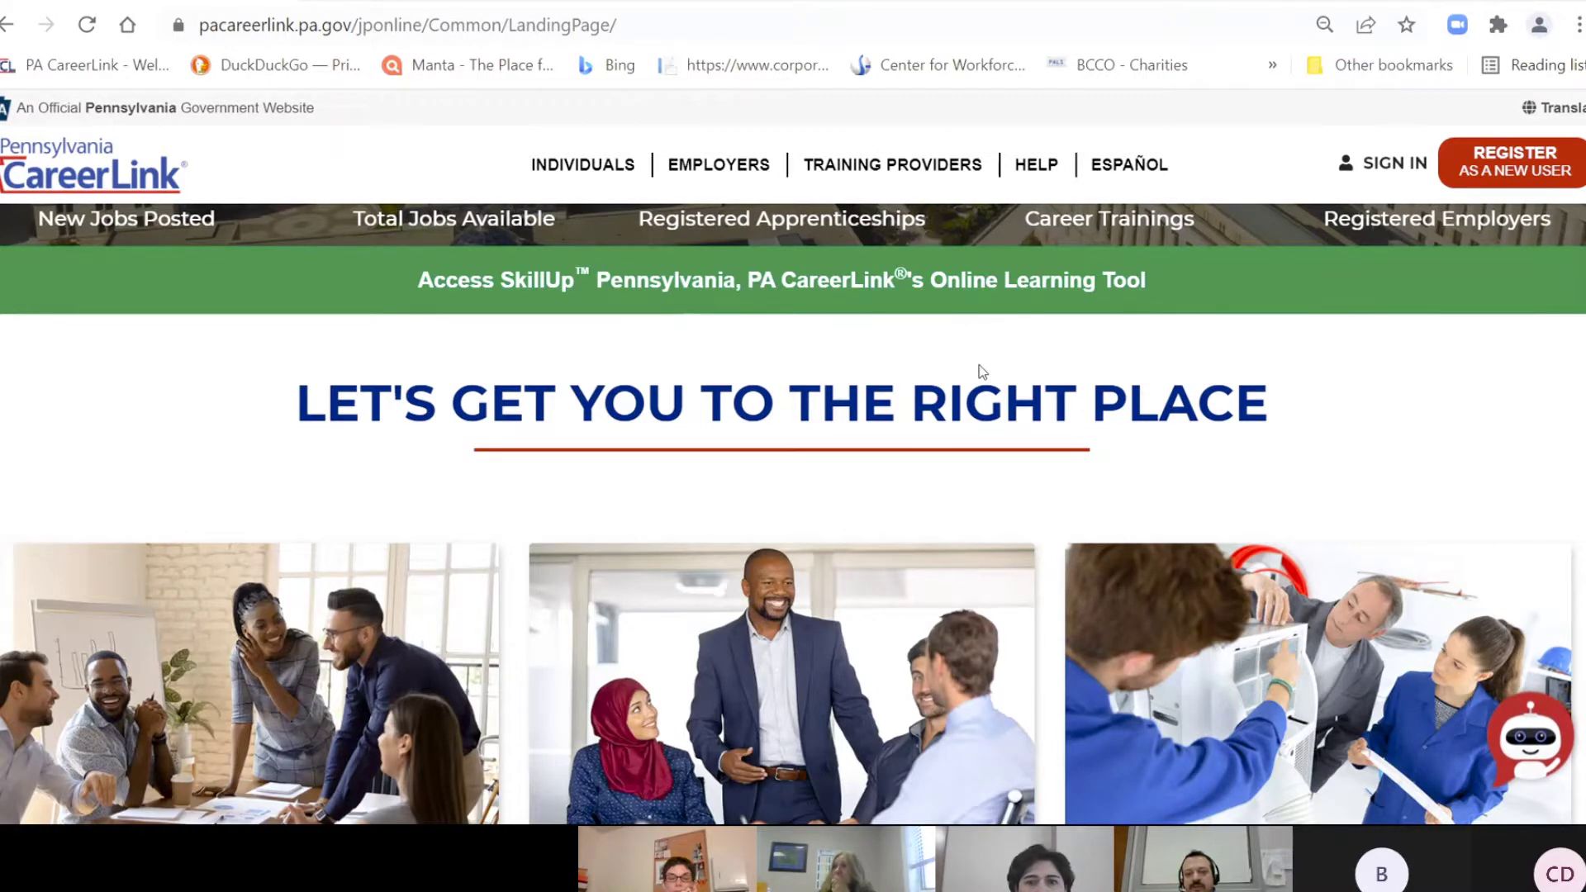
{"action": "scroll", "coordinate": [980, 372], "scroll_direction": "up", "scroll_amount": 1}
{"action": "scroll", "coordinate": [977, 378], "scroll_direction": "up", "scroll_amount": 2}
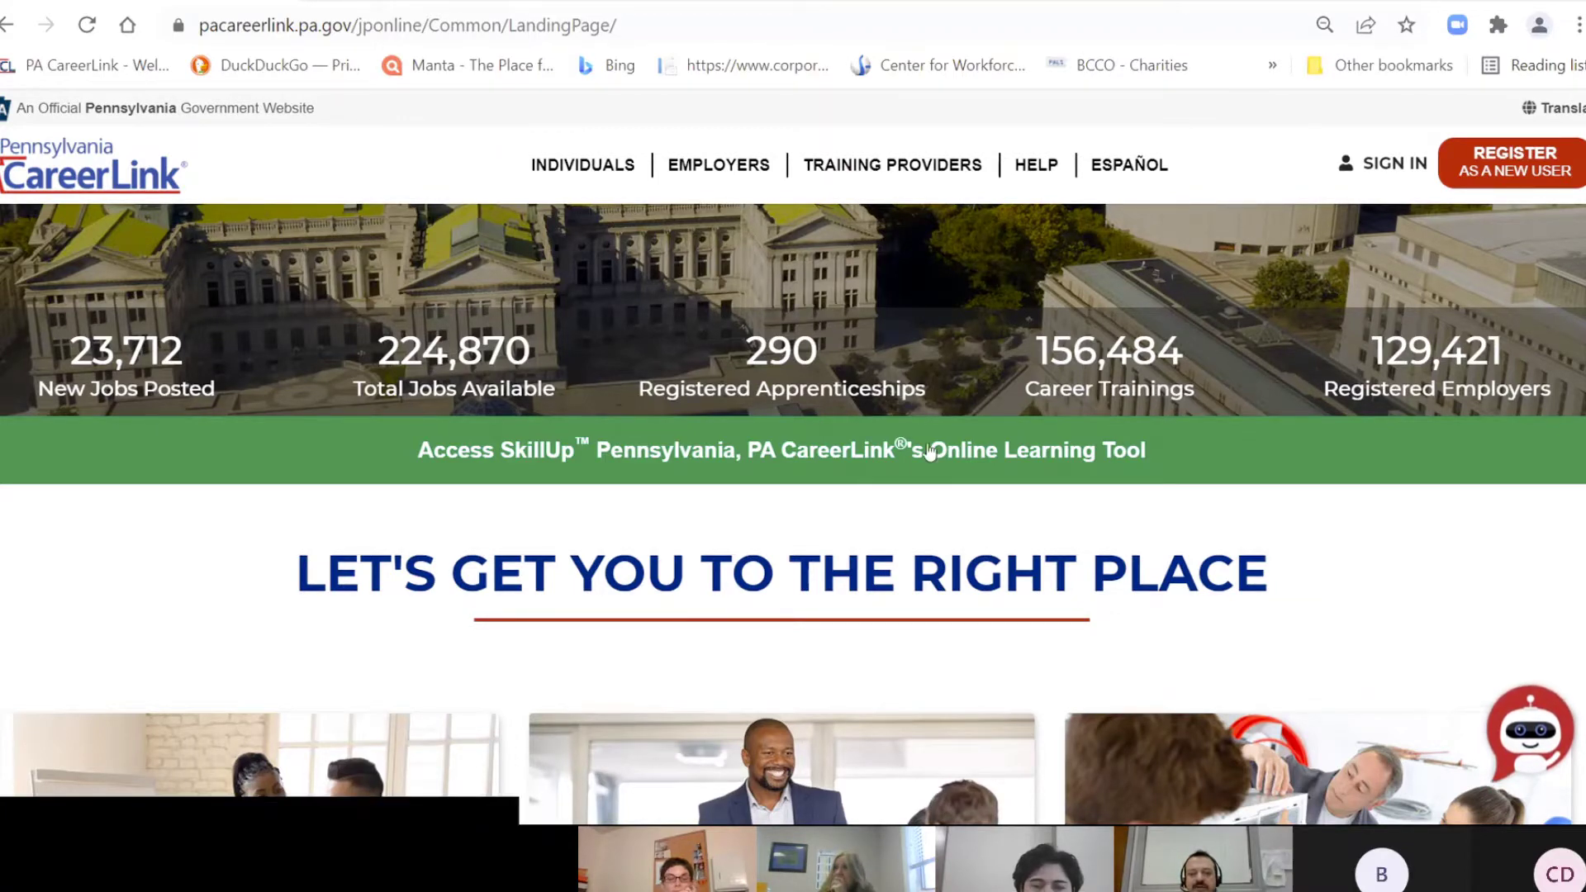
{"action": "scroll", "coordinate": [917, 444], "scroll_direction": "down", "scroll_amount": 4}
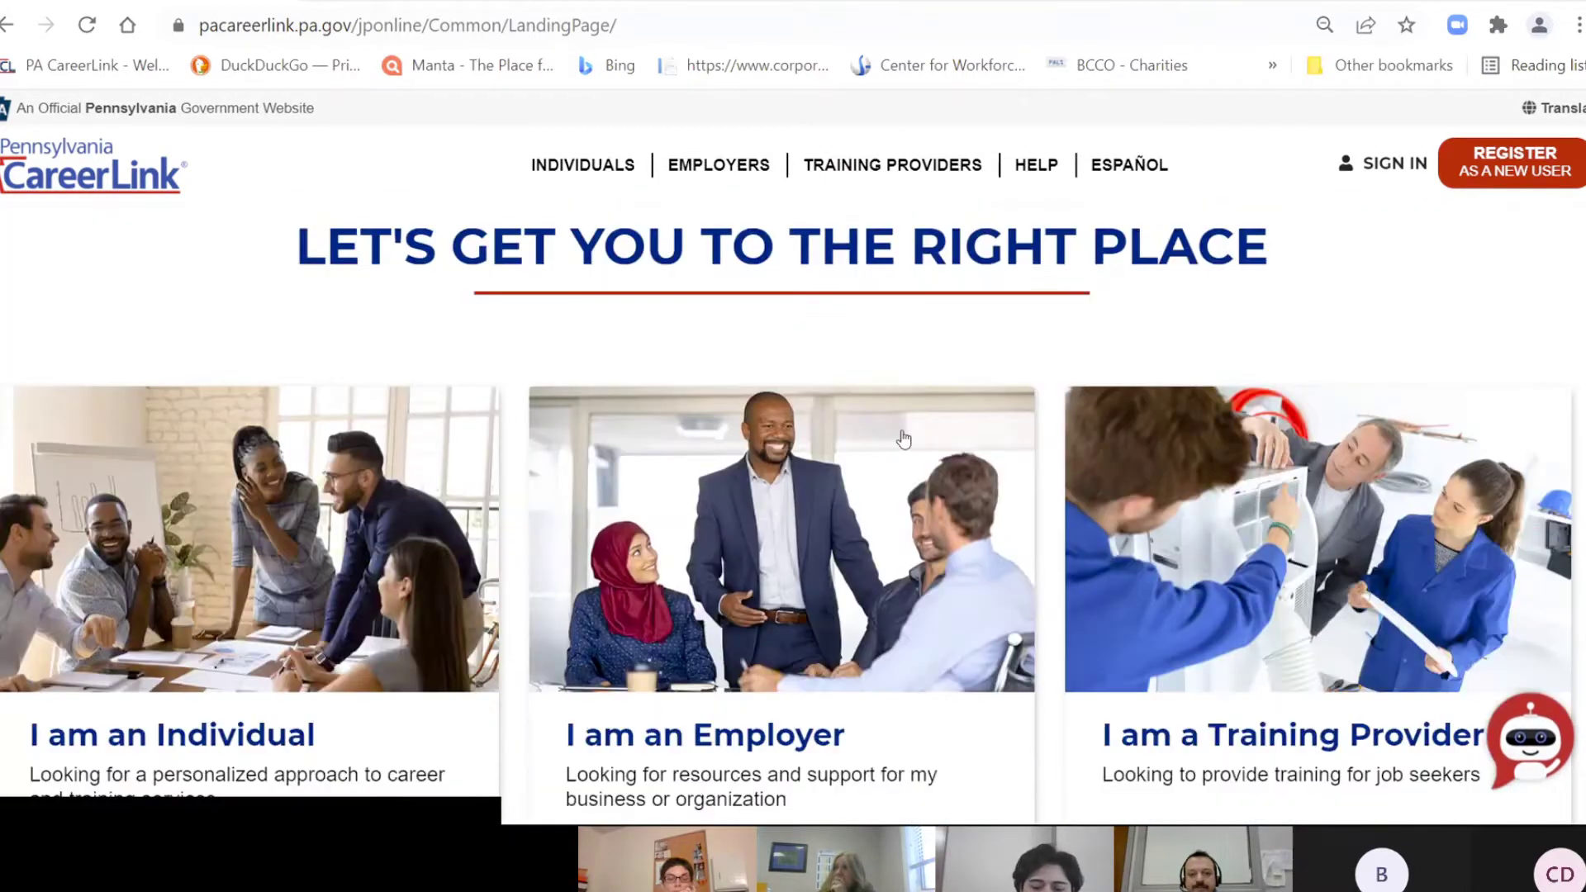
{"action": "scroll", "coordinate": [904, 440], "scroll_direction": "down", "scroll_amount": 2}
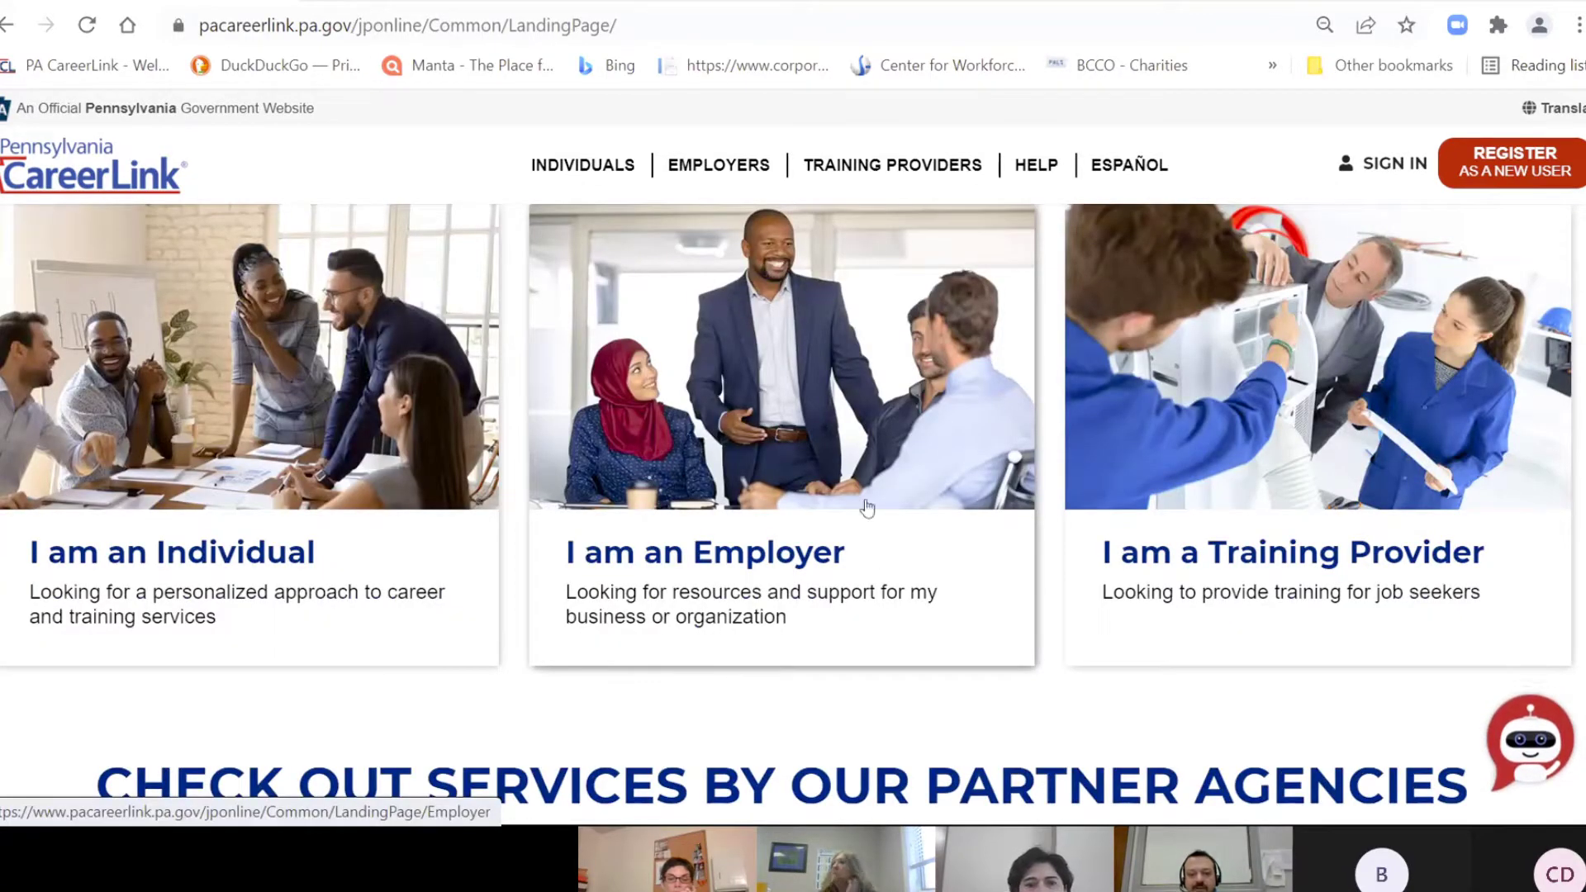
- Review the partner agency services, the local office finder and the footer links, and return to the job search area
{"action": "scroll", "coordinate": [866, 508], "scroll_direction": "down", "scroll_amount": 8}
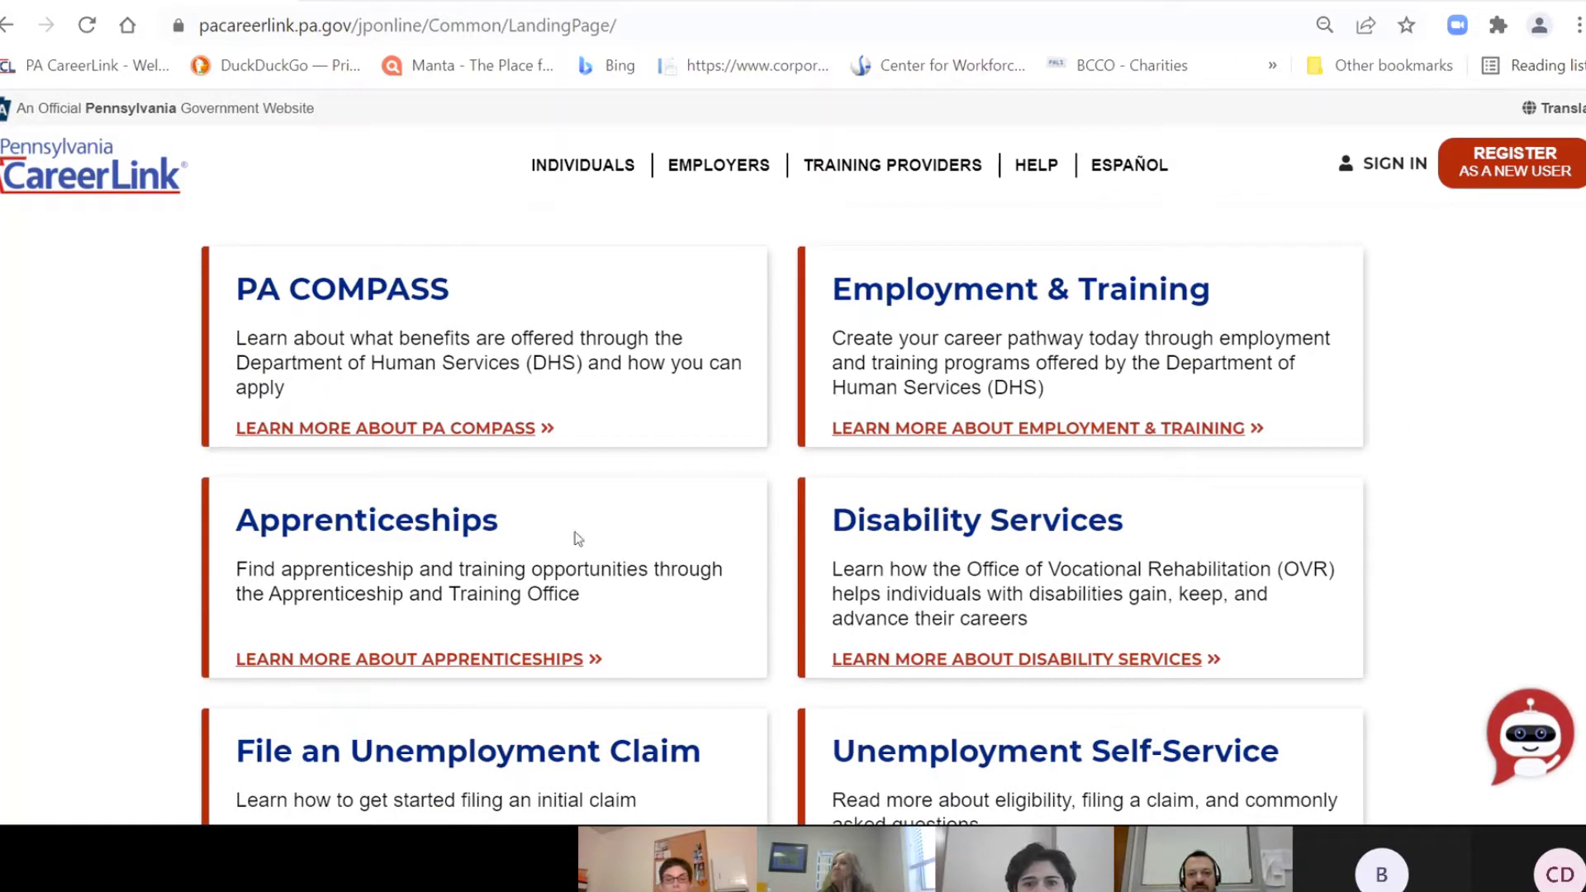
{"action": "scroll", "coordinate": [725, 611], "scroll_direction": "down", "scroll_amount": 2}
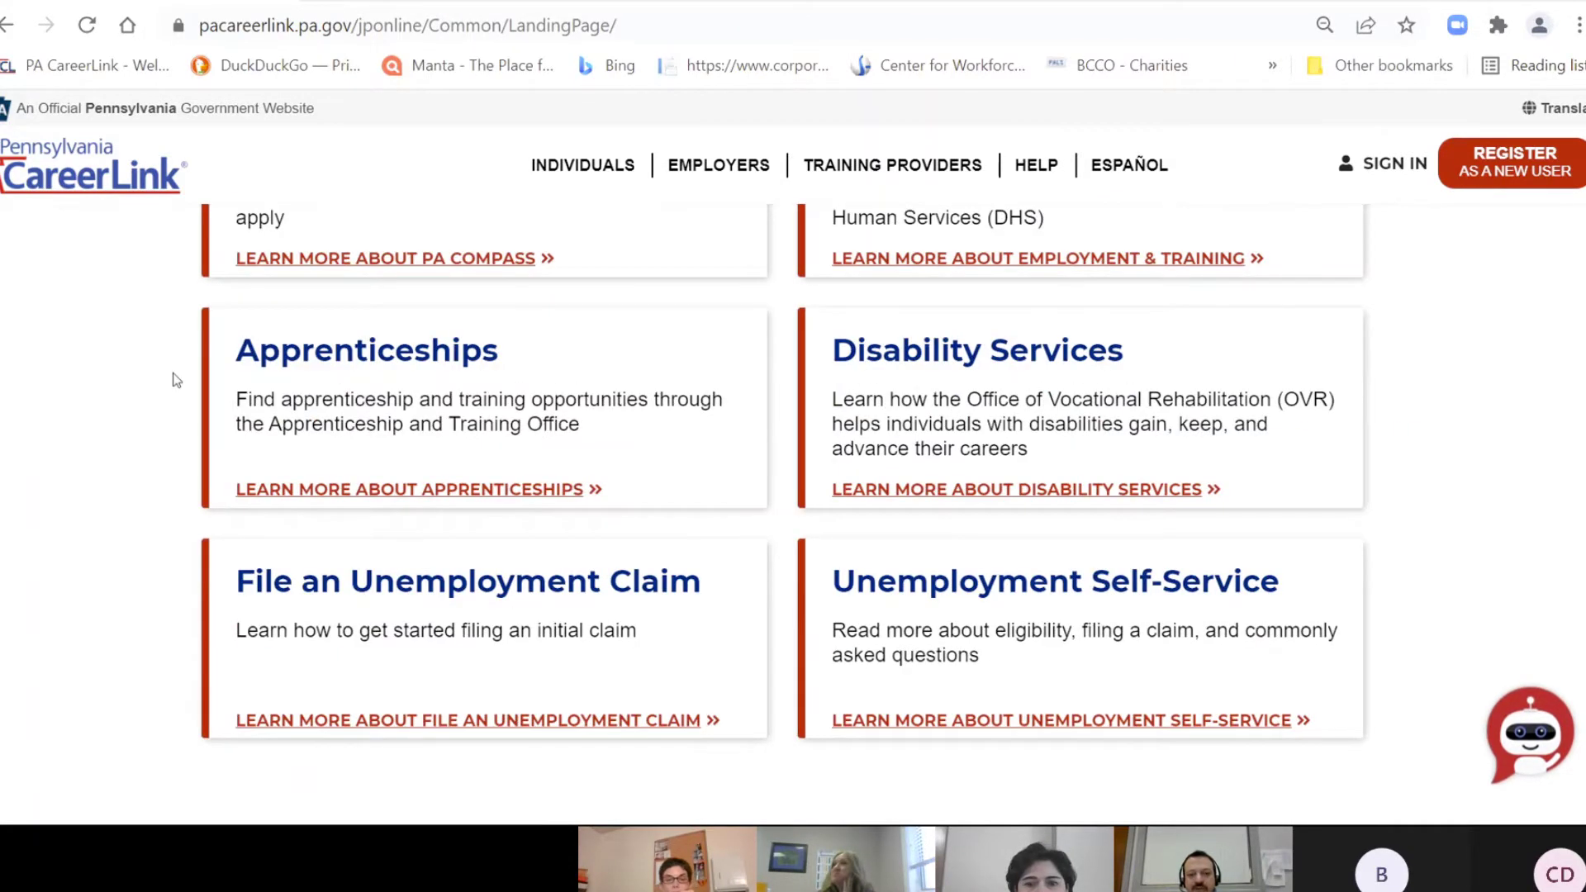
{"action": "scroll", "coordinate": [50, 467], "scroll_direction": "down", "scroll_amount": 10}
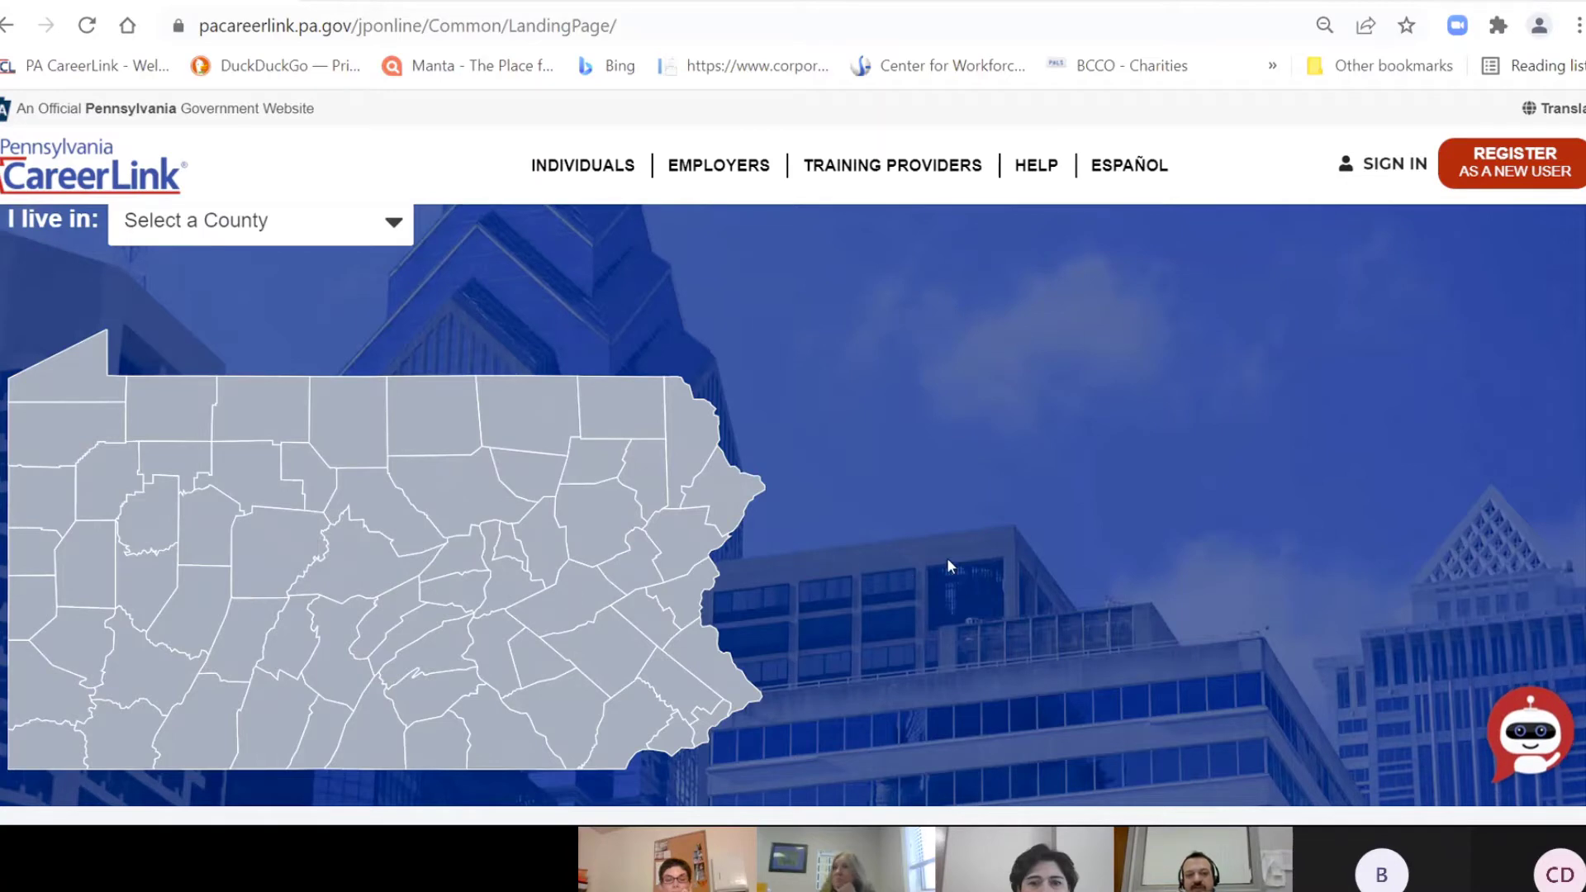
{"action": "scroll", "coordinate": [947, 560], "scroll_direction": "down", "scroll_amount": 6}
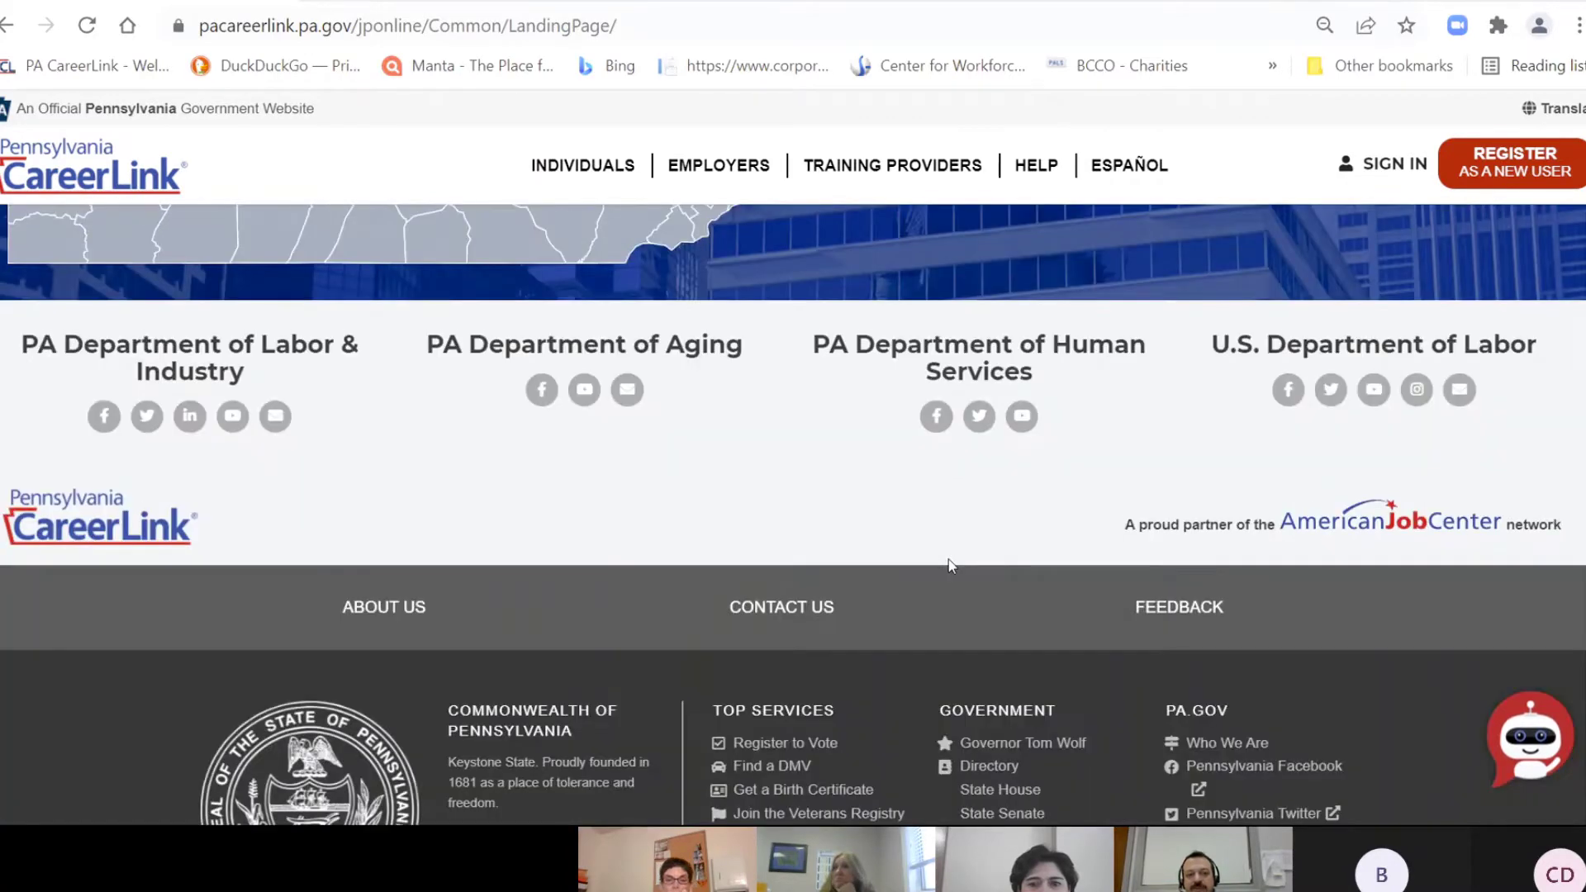
{"action": "scroll", "coordinate": [950, 566], "scroll_direction": "up", "scroll_amount": 10}
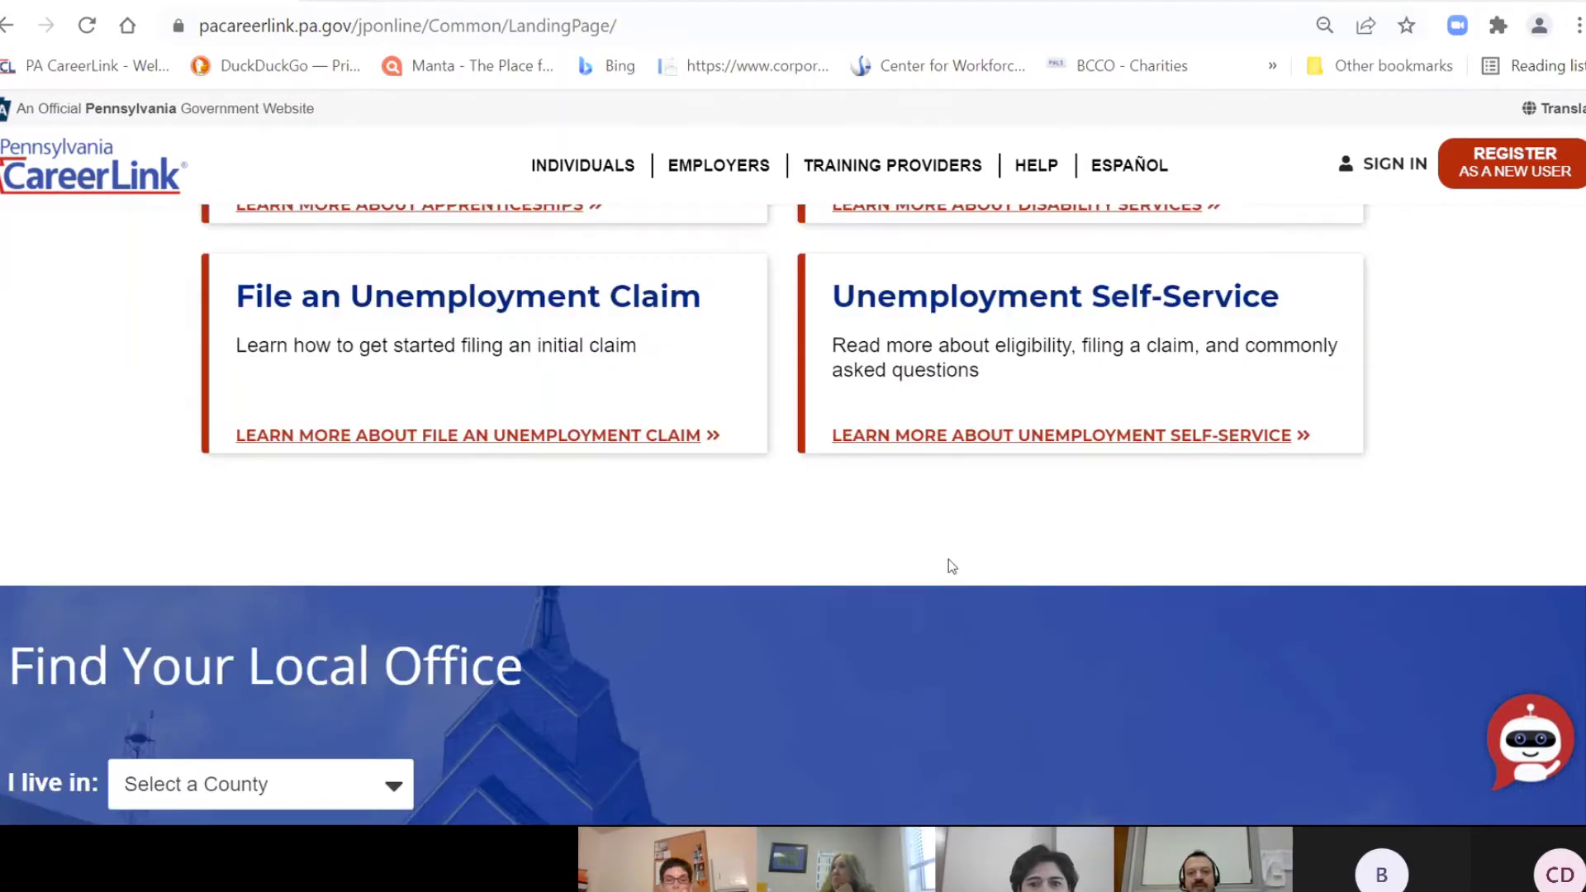
{"action": "scroll", "coordinate": [950, 565], "scroll_direction": "up", "scroll_amount": 5}
{"action": "scroll", "coordinate": [948, 561], "scroll_direction": "up", "scroll_amount": 5}
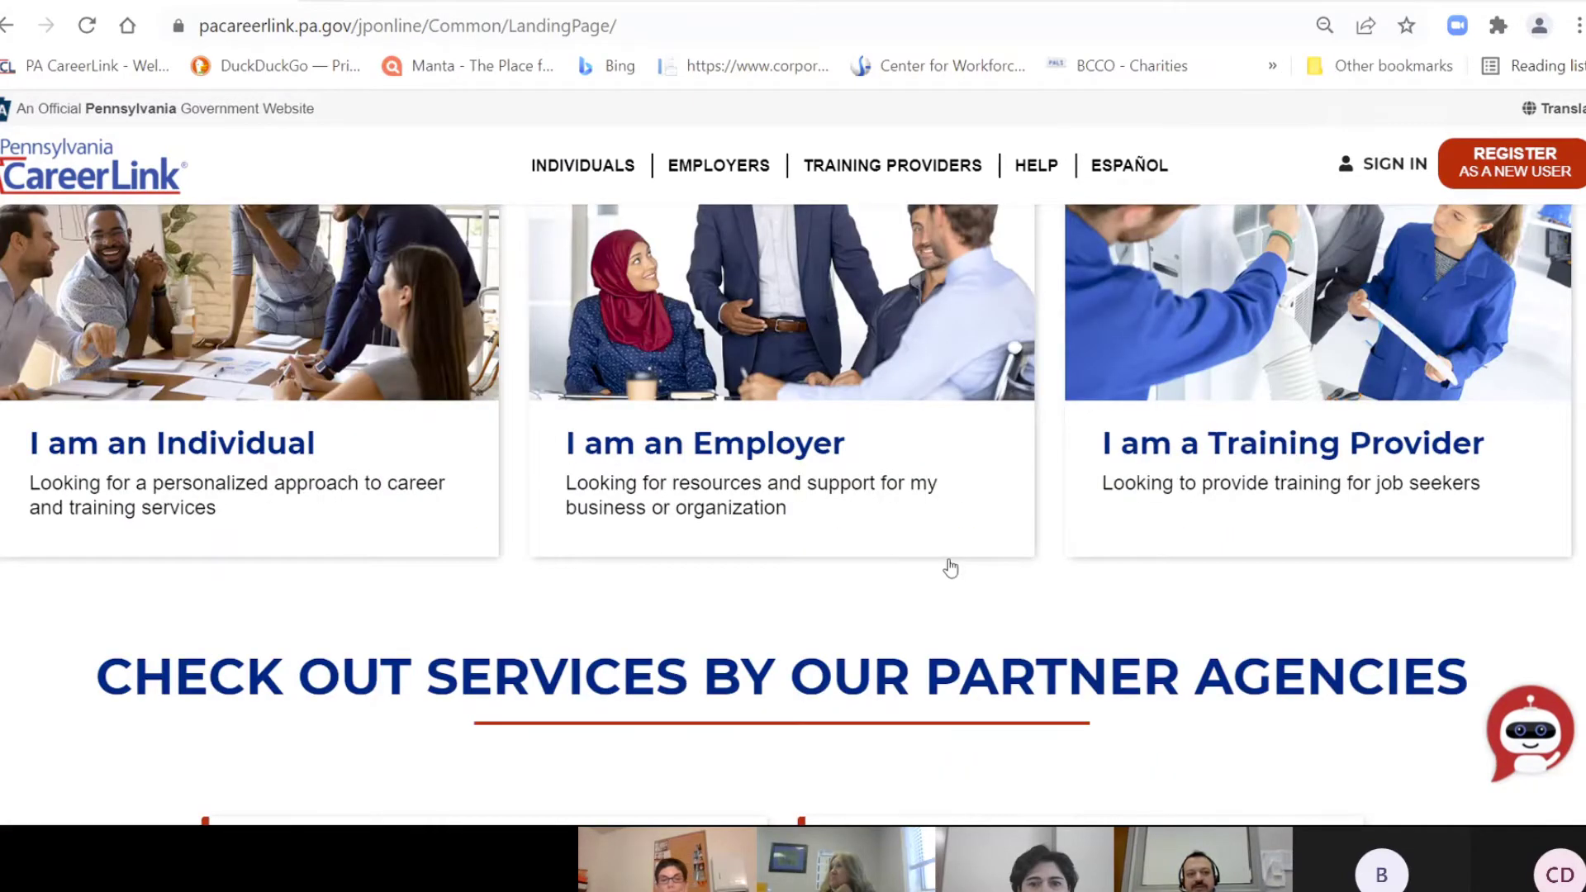
{"action": "scroll", "coordinate": [948, 567], "scroll_direction": "up", "scroll_amount": 8}
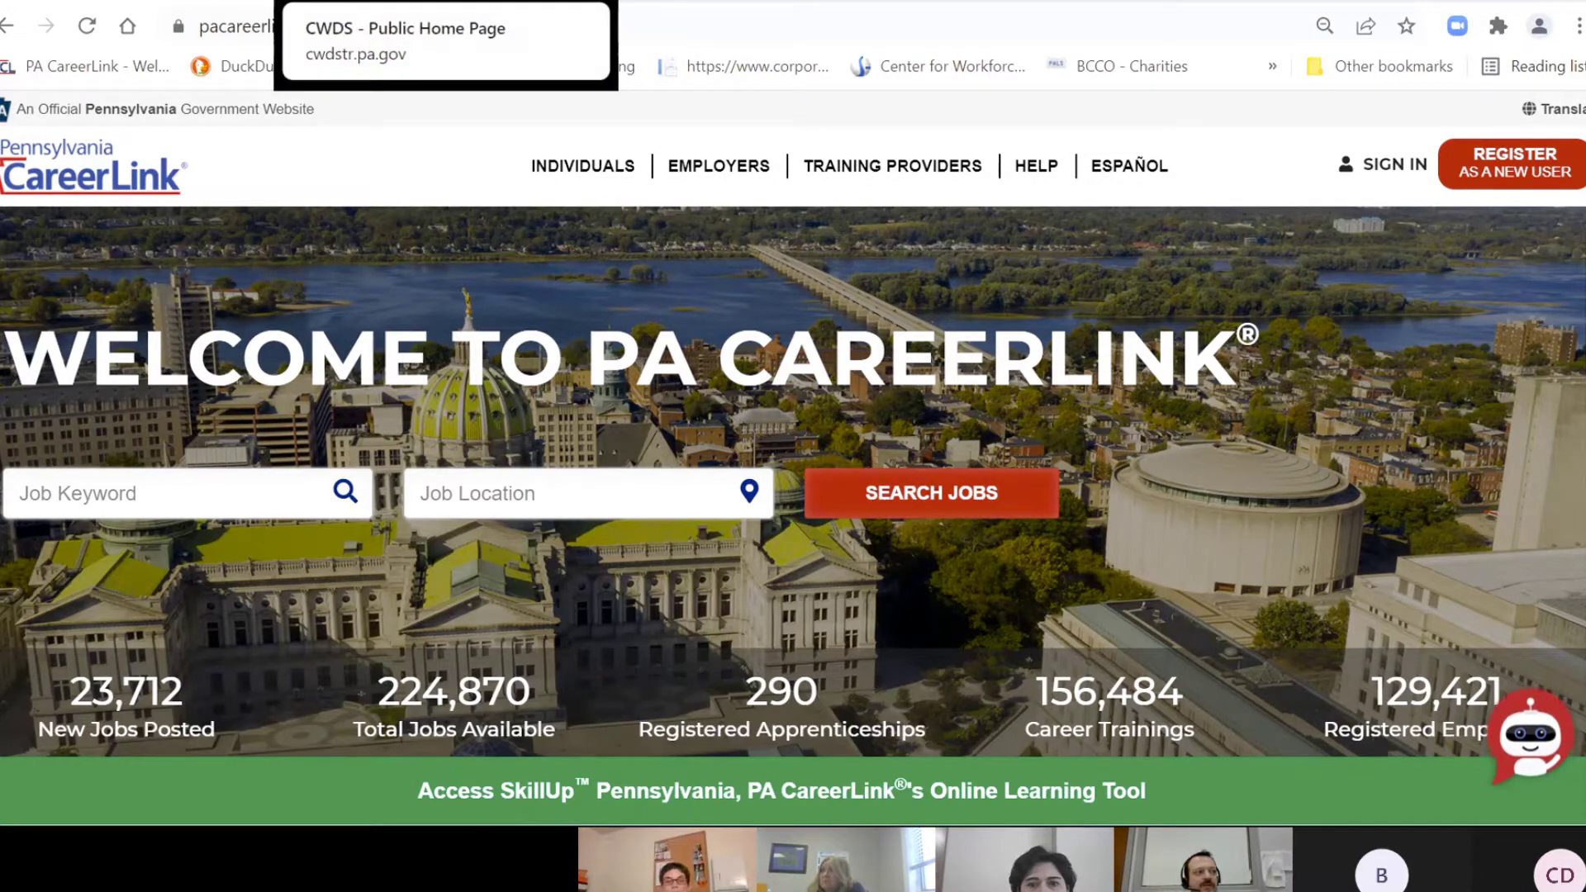
- Switch to the CWDS public home page and log in with the Keystone ID and account password
{"action": "left_click", "coordinate": [372, 1]}
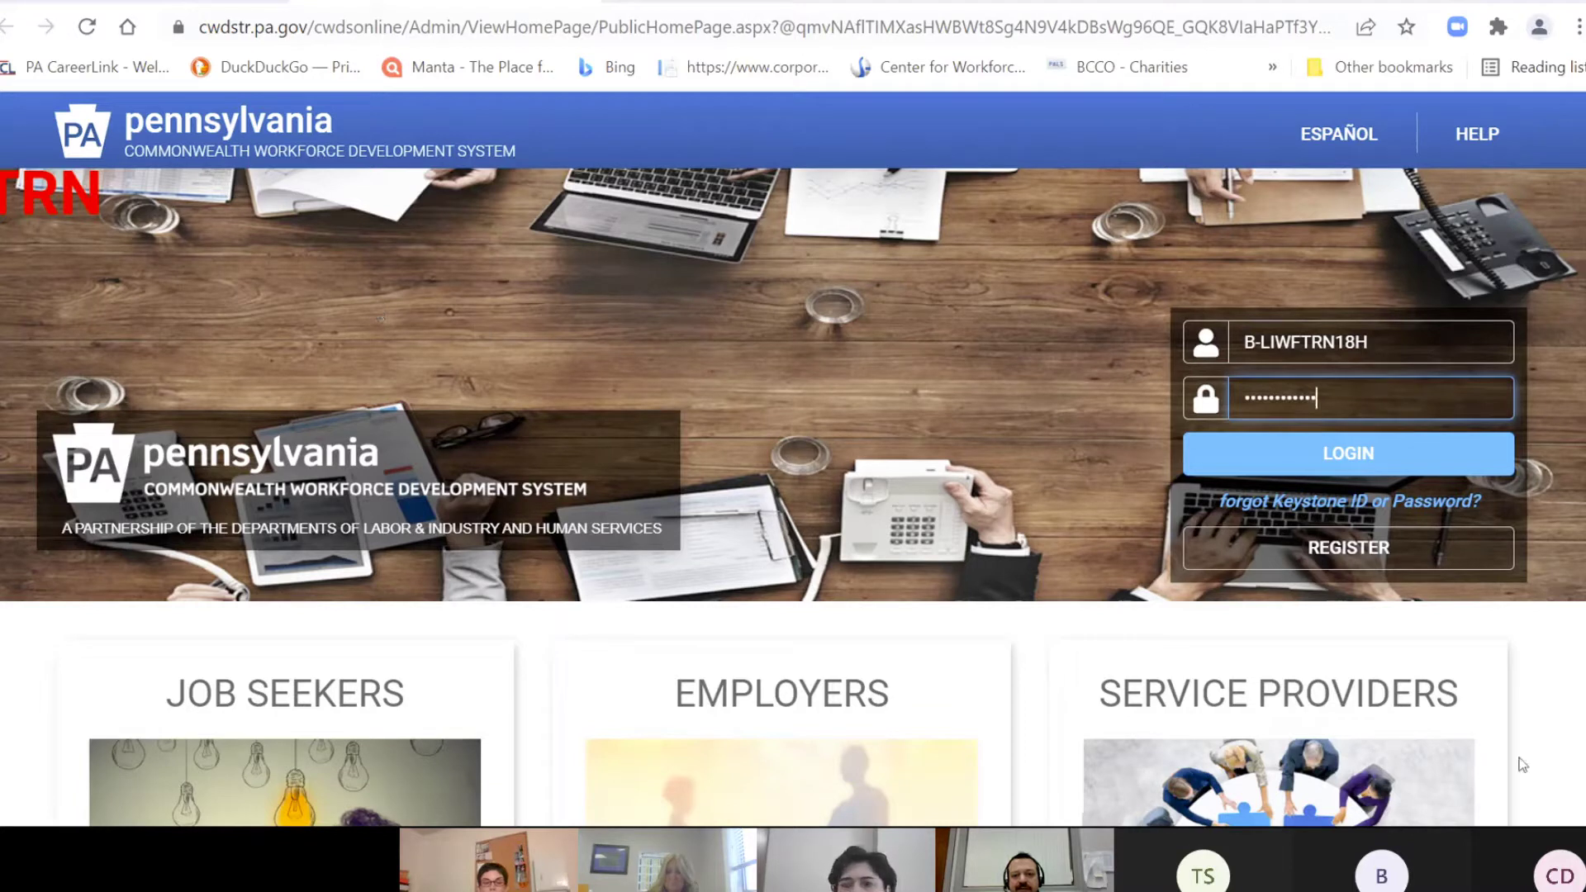
{"action": "left_click", "coordinate": [1192, 403]}
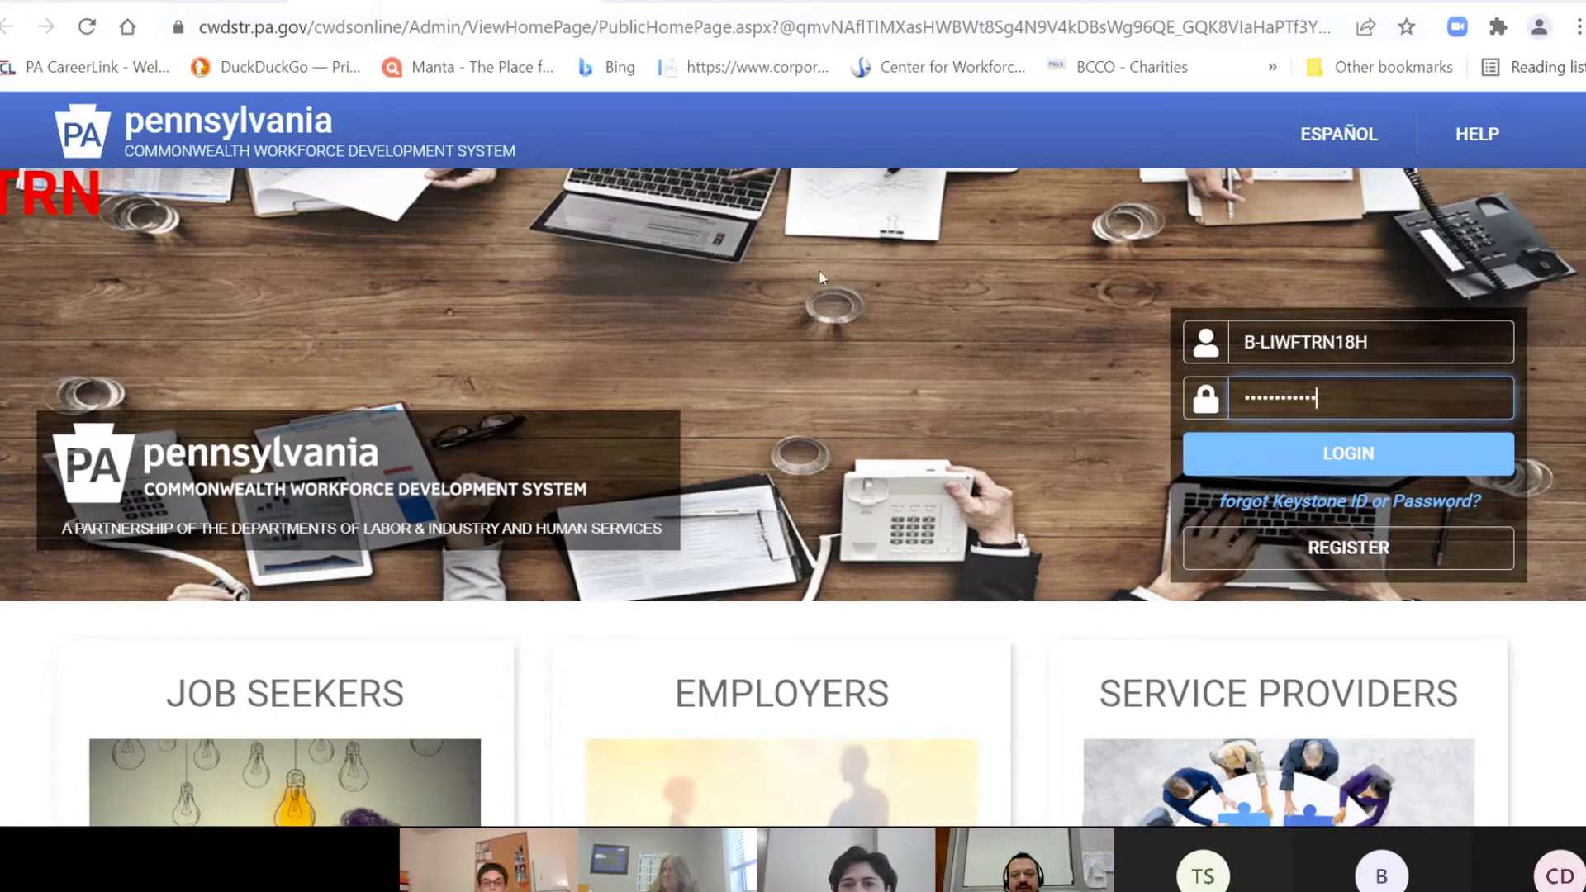
{"action": "left_click", "coordinate": [1361, 460]}
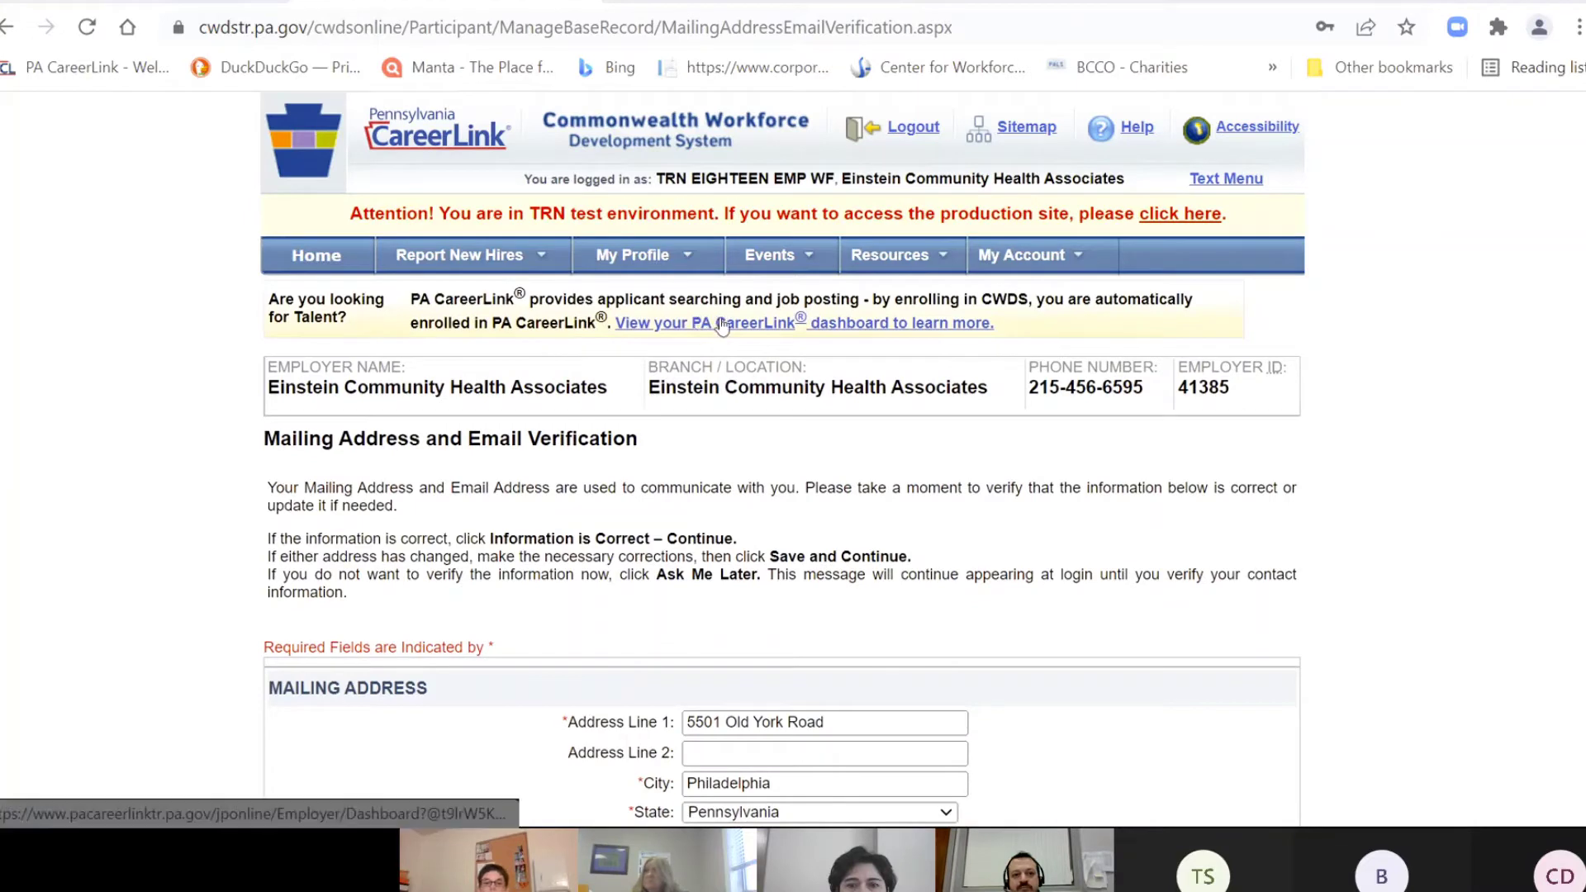
- Open the PA CareerLink employer dashboard and review its widgets, action items and local office details
{"action": "left_click", "coordinate": [723, 324]}
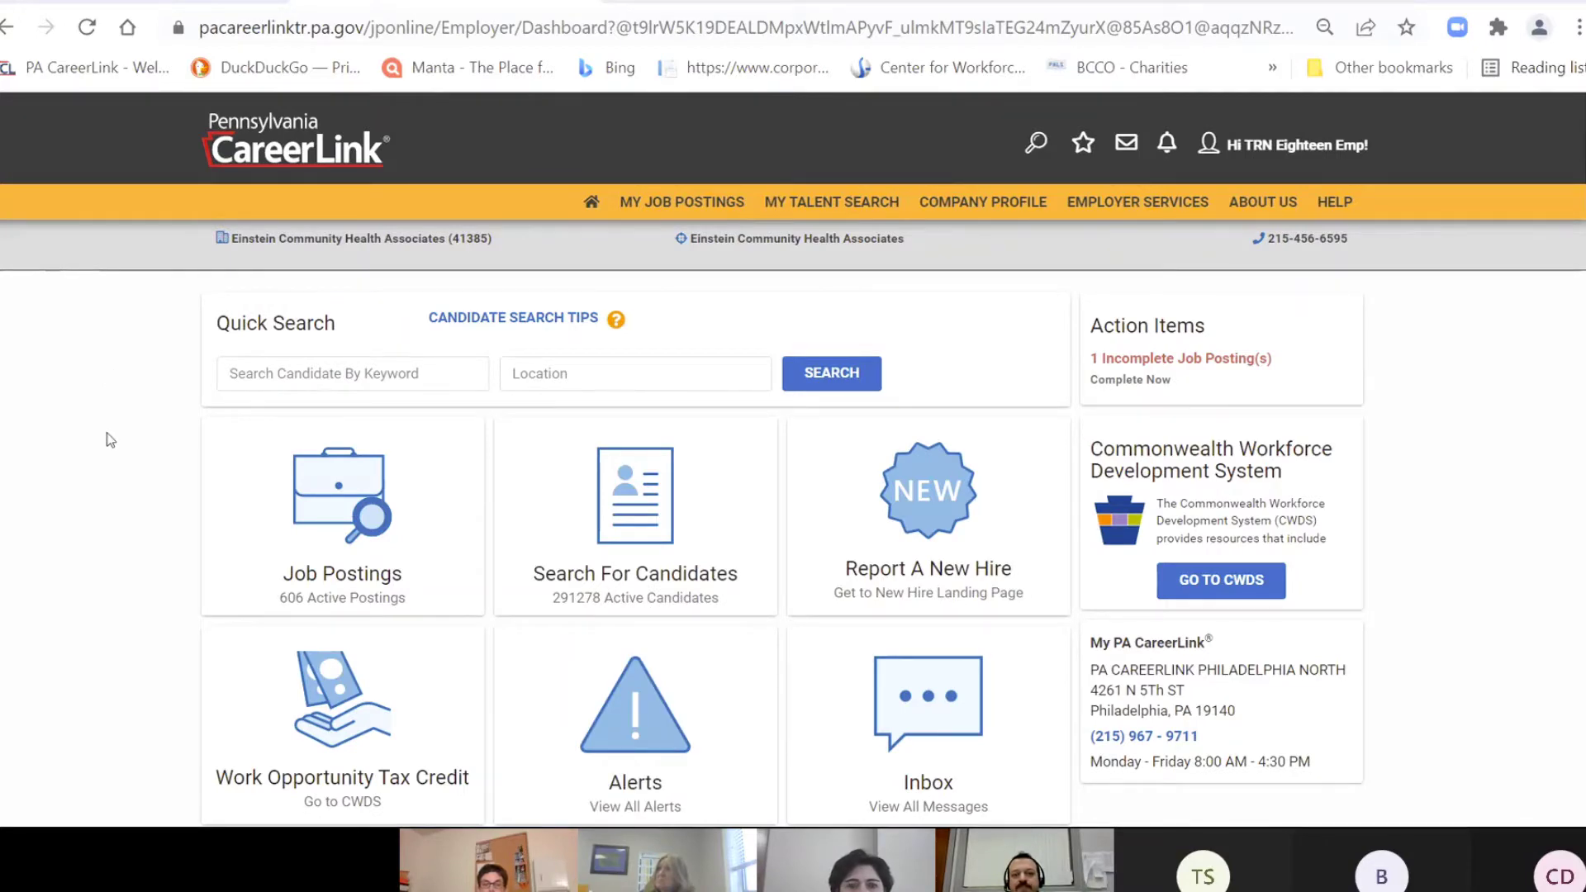
{"action": "scroll", "coordinate": [107, 440], "scroll_direction": "down", "scroll_amount": 3}
{"action": "scroll", "coordinate": [107, 440], "scroll_direction": "up", "scroll_amount": 3}
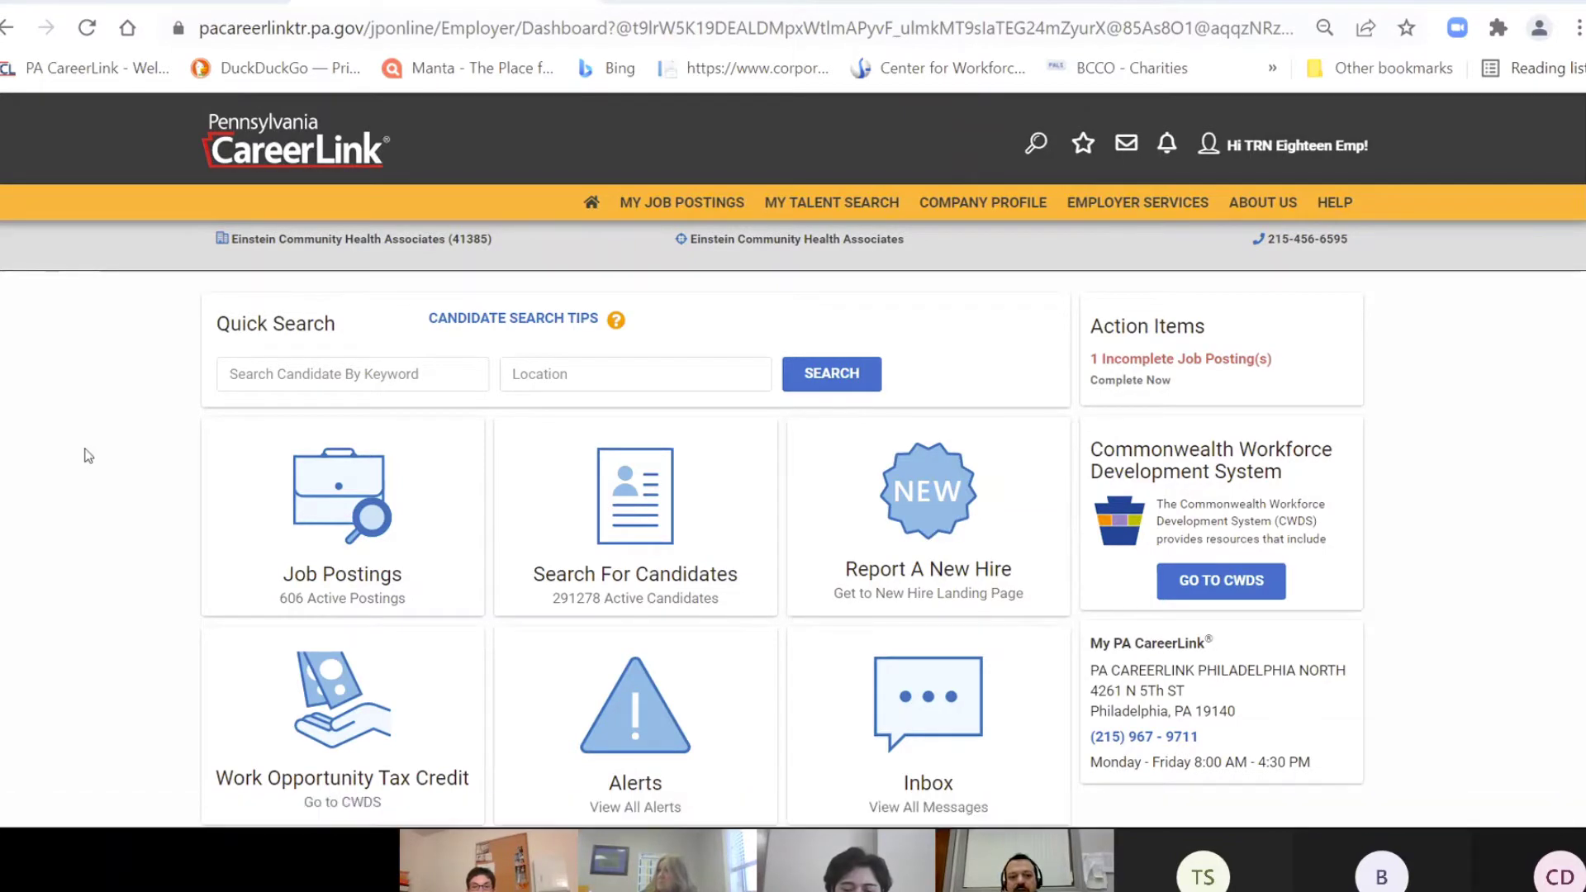
{"action": "scroll", "coordinate": [89, 455], "scroll_direction": "down", "scroll_amount": 2}
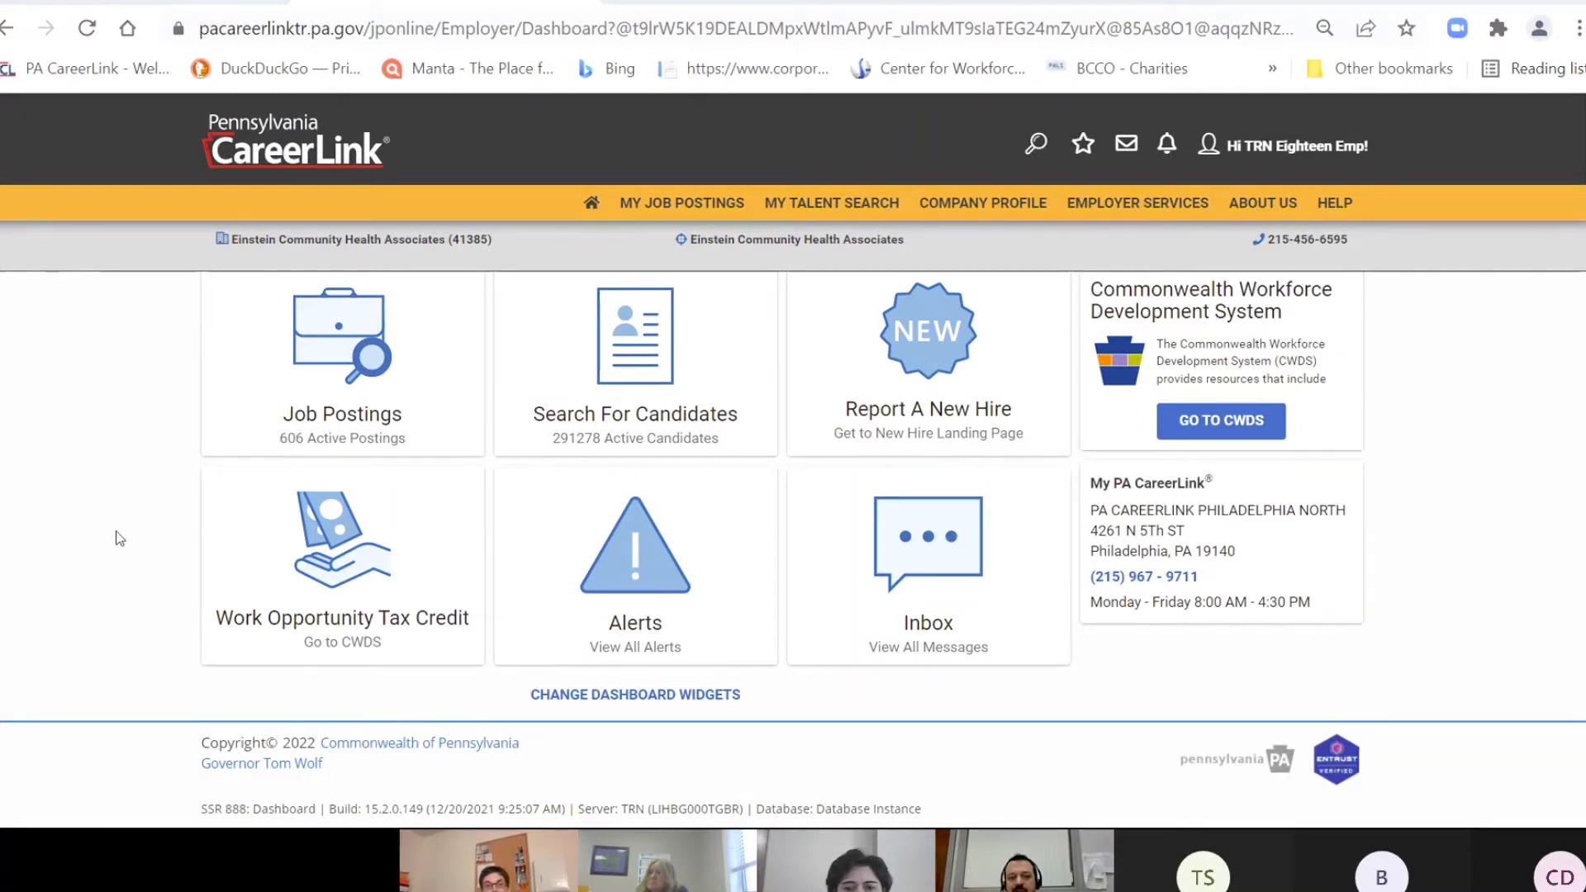
{"action": "scroll", "coordinate": [120, 538], "scroll_direction": "up", "scroll_amount": 2}
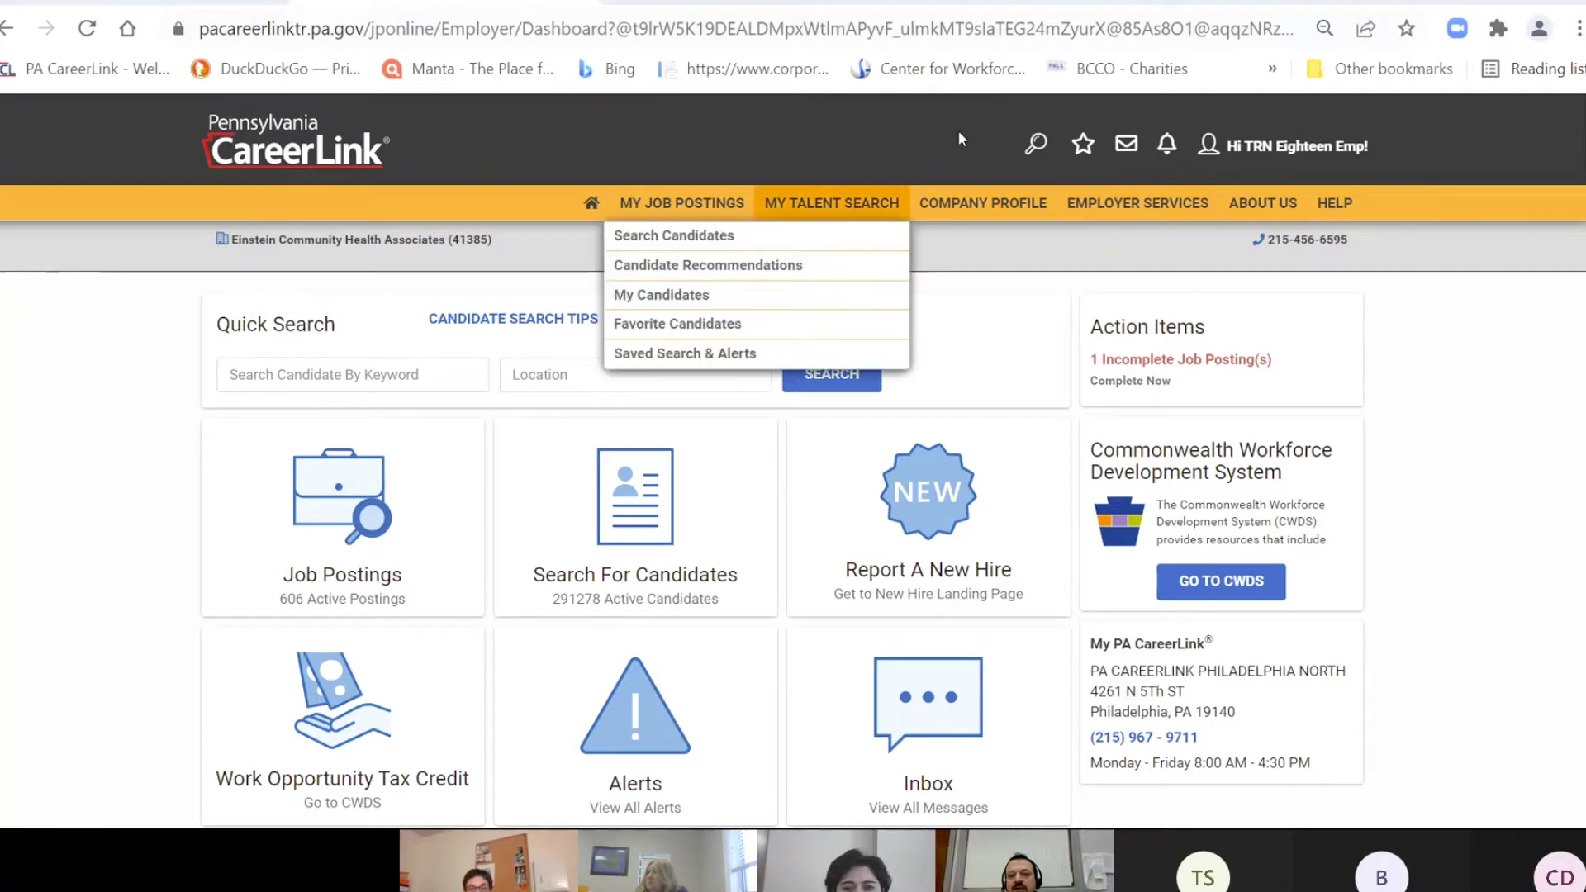
- Examine the employer's inbox and announcements, and the options for job postings, talent search, company profile, employer services, About Us and help
{"action": "mouse_move", "coordinate": [1077, 147]}
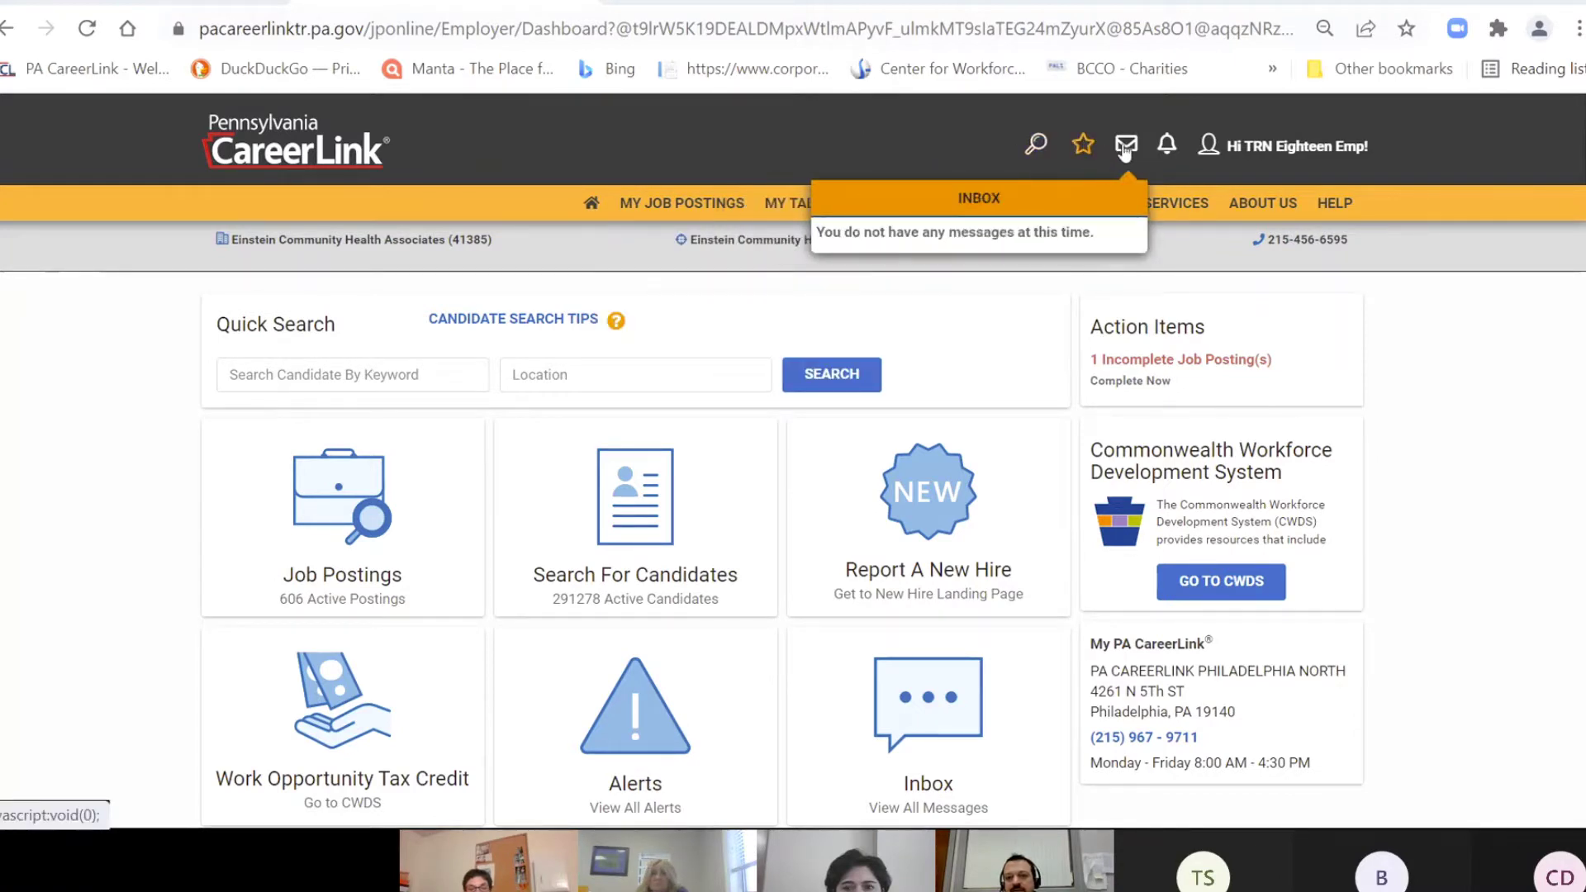
{"action": "mouse_move", "coordinate": [1160, 157]}
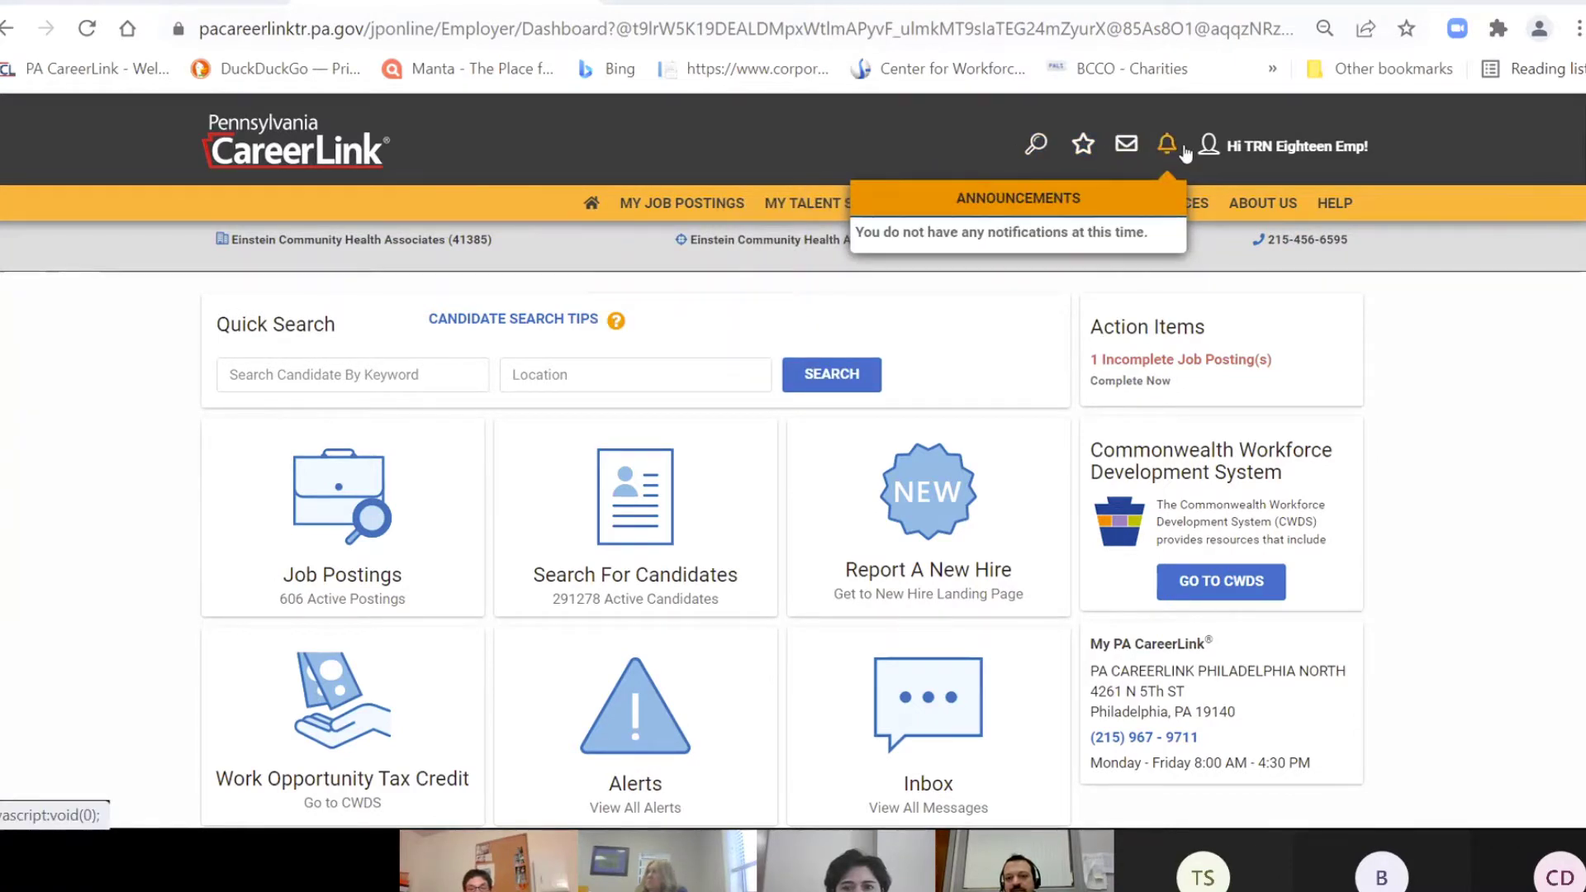
{"action": "mouse_move", "coordinate": [1215, 152]}
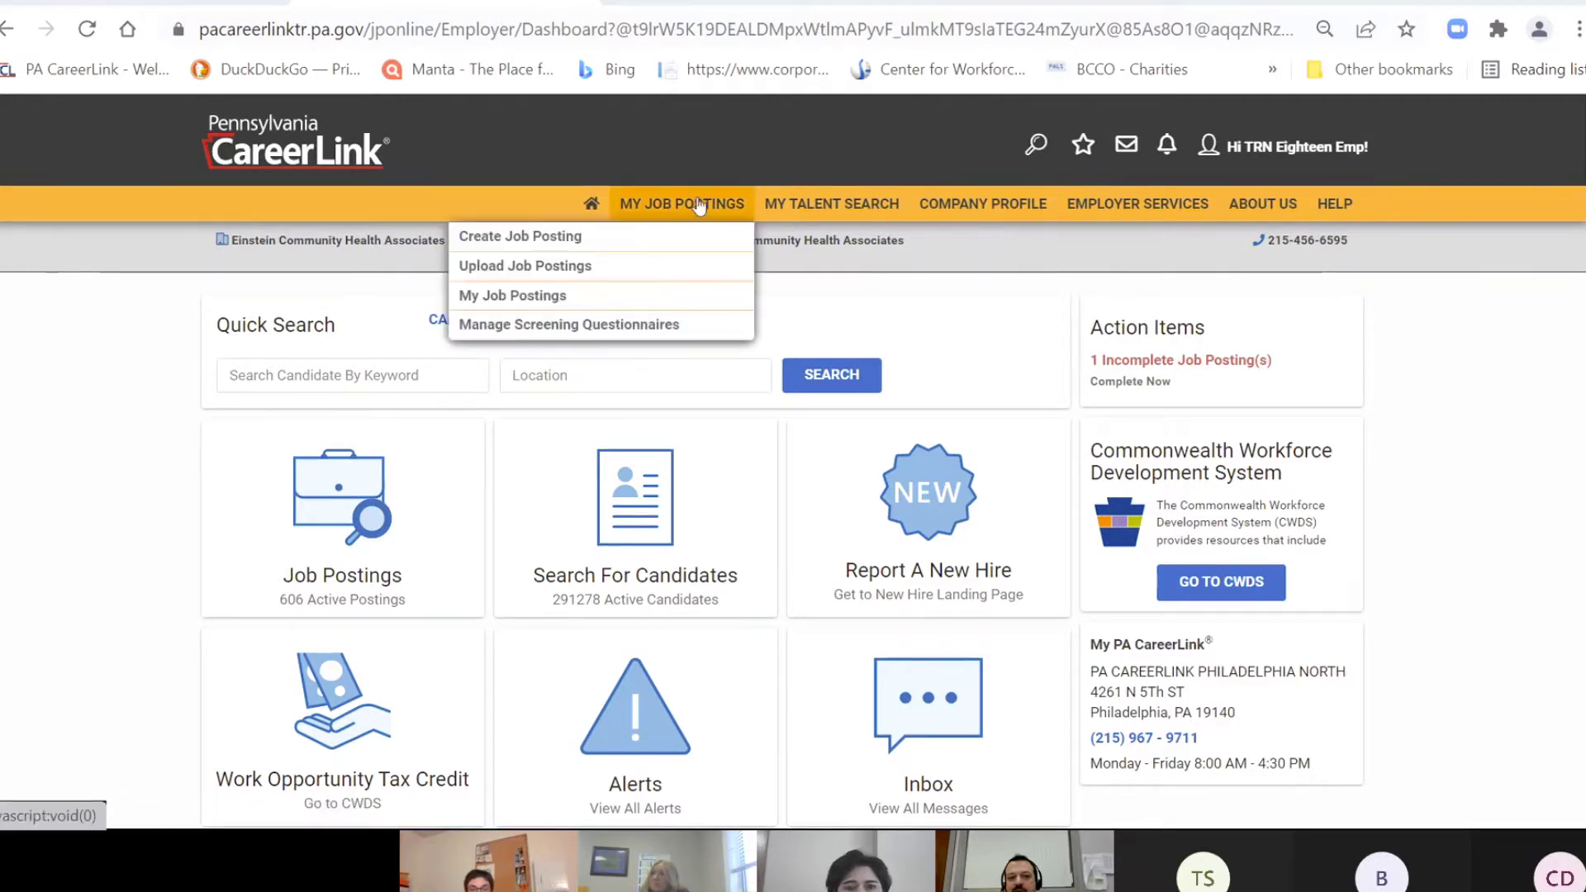
{"action": "mouse_move", "coordinate": [815, 206]}
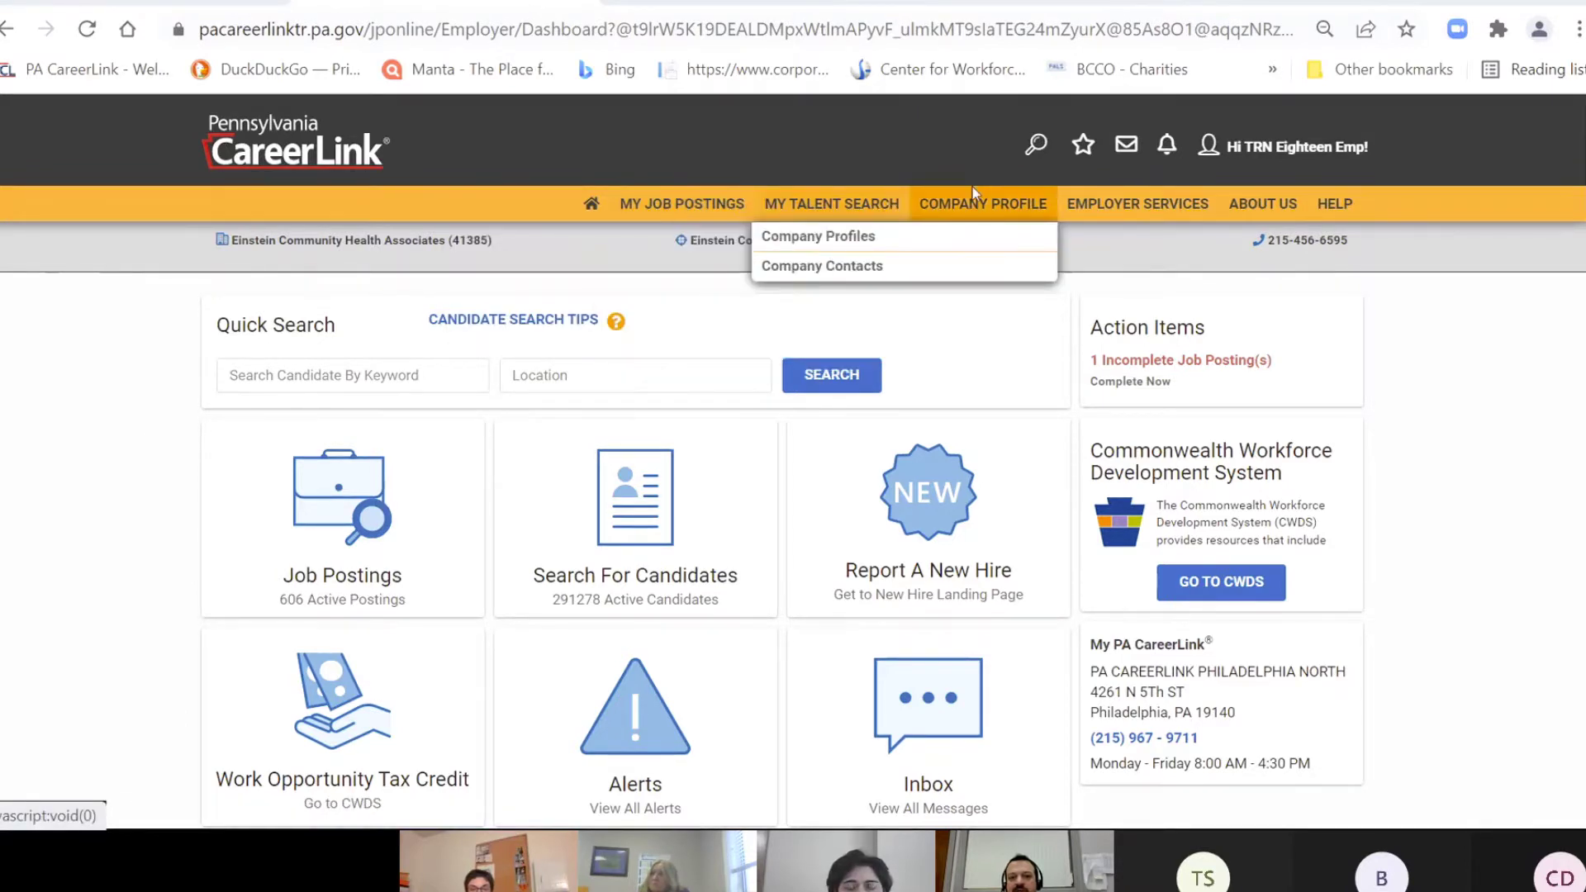
{"action": "mouse_move", "coordinate": [1173, 213]}
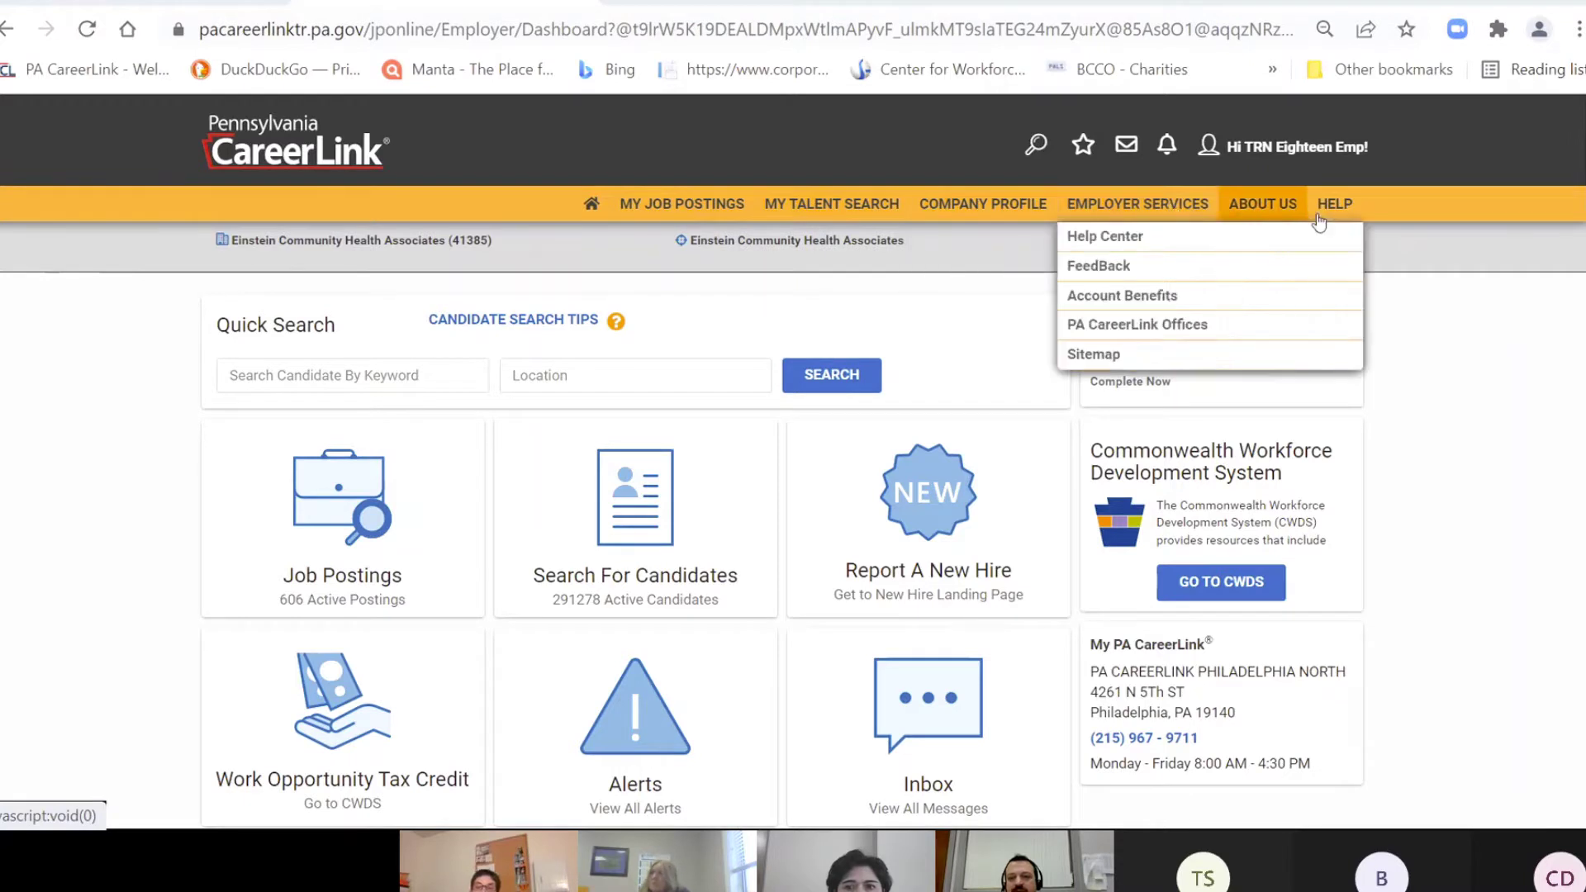
{"action": "mouse_move", "coordinate": [1013, 214]}
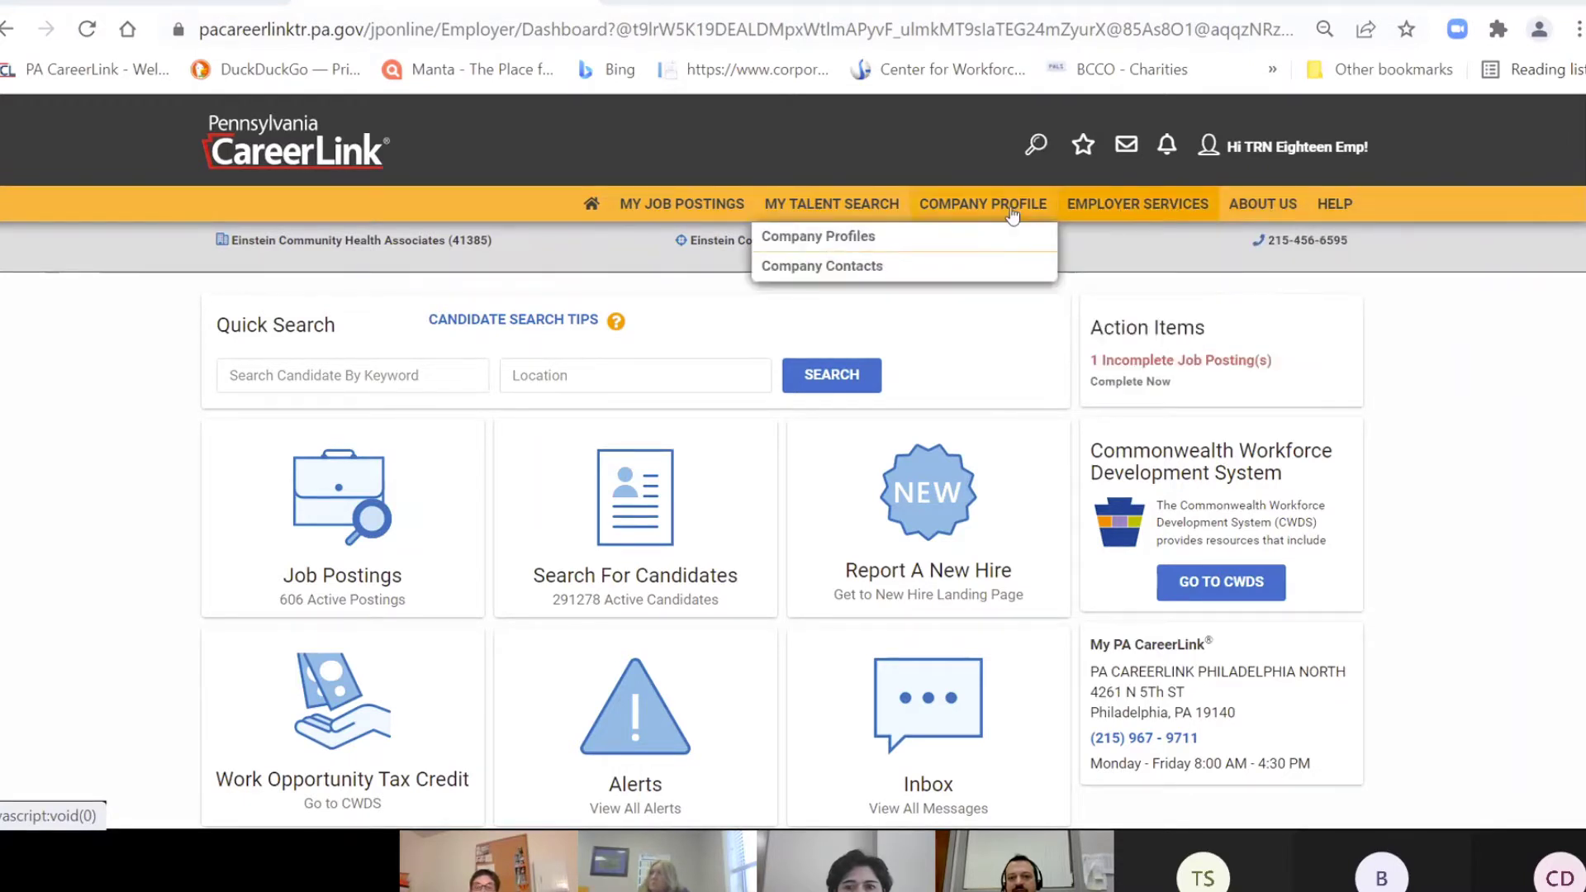
{"action": "mouse_move", "coordinate": [677, 209]}
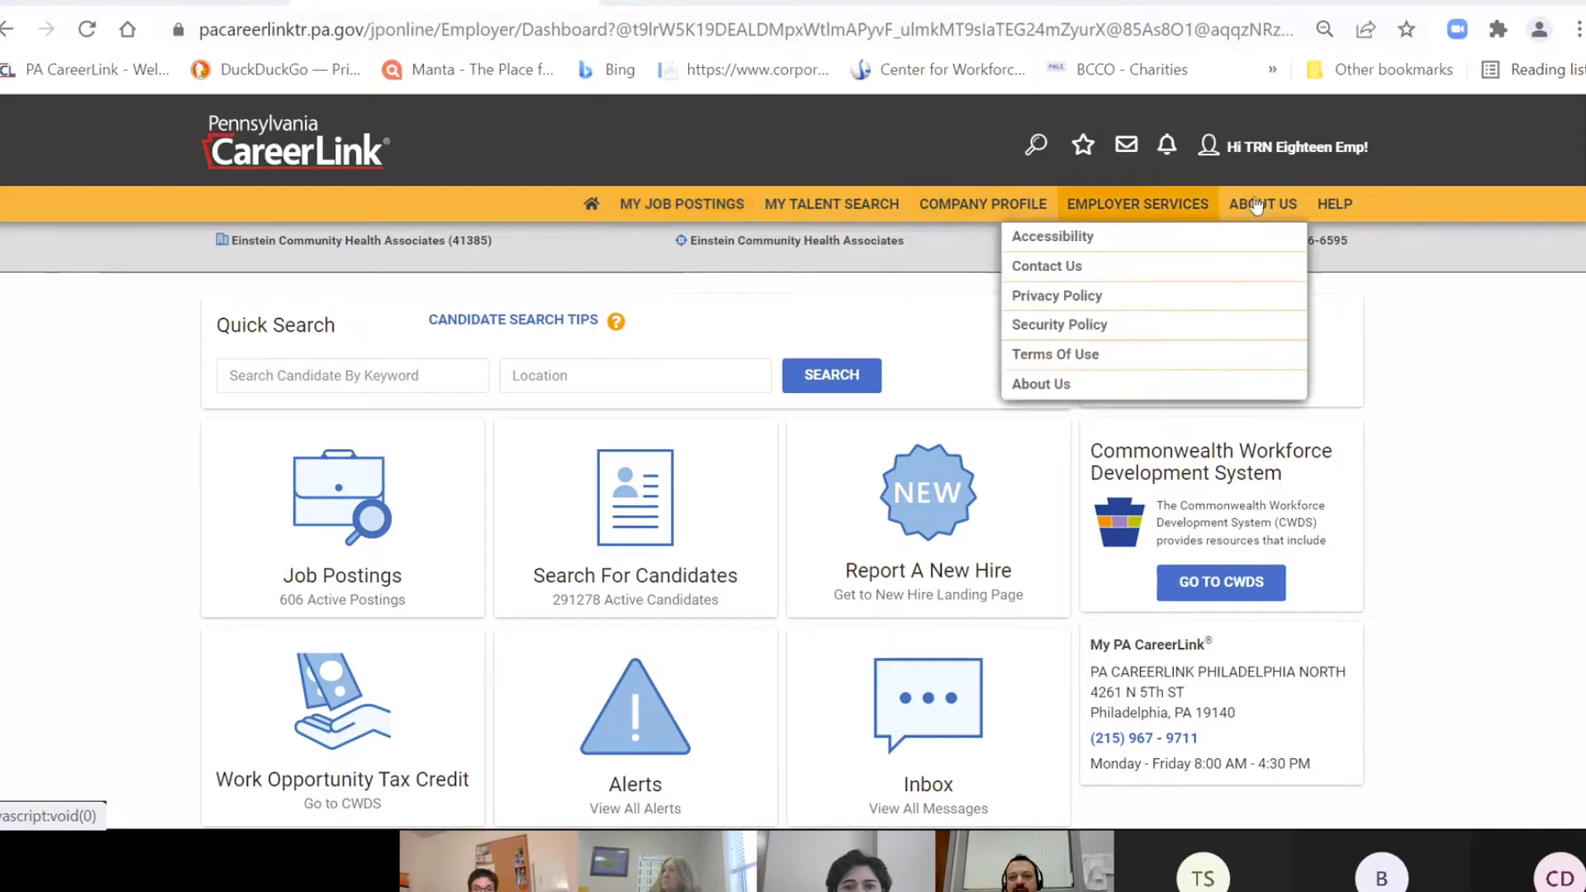
{"action": "mouse_move", "coordinate": [1335, 206]}
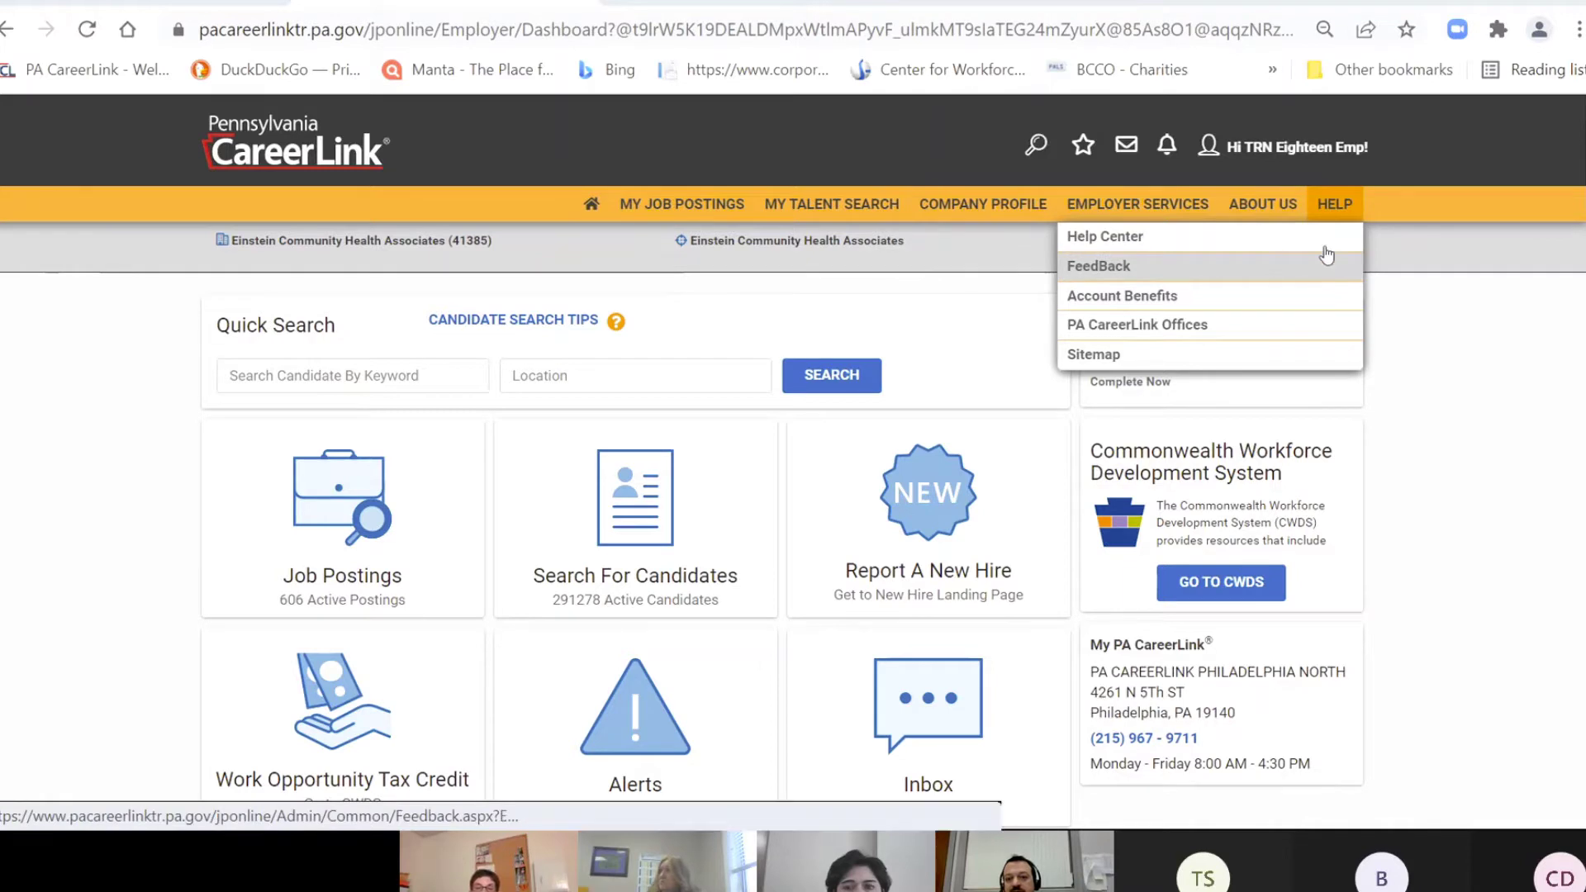
{"action": "left_click", "coordinate": [1283, 206]}
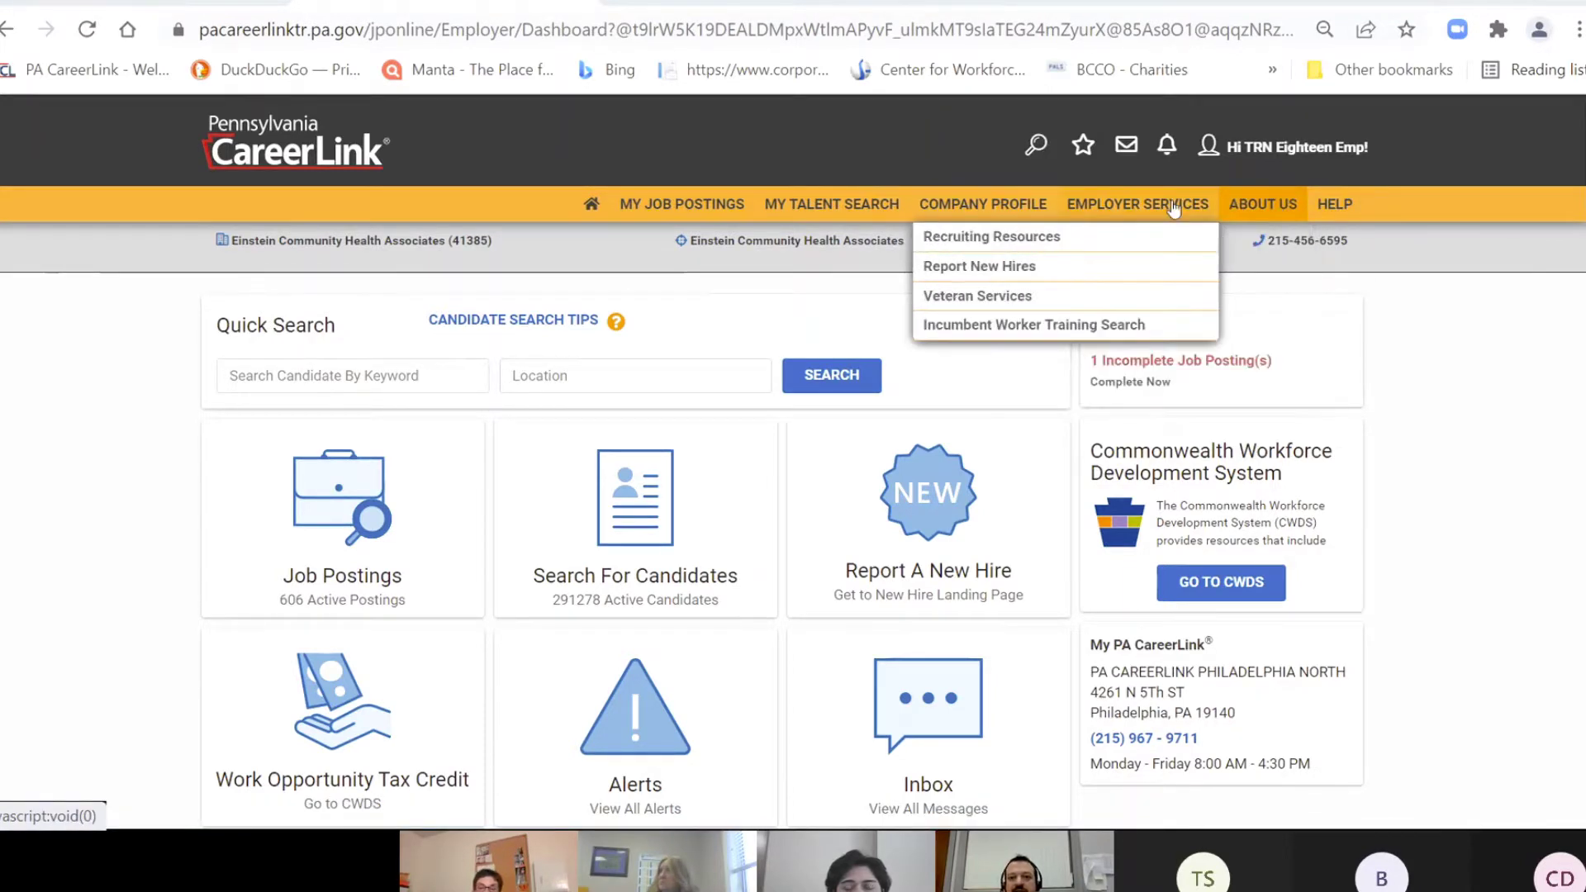
{"action": "left_click", "coordinate": [1174, 206]}
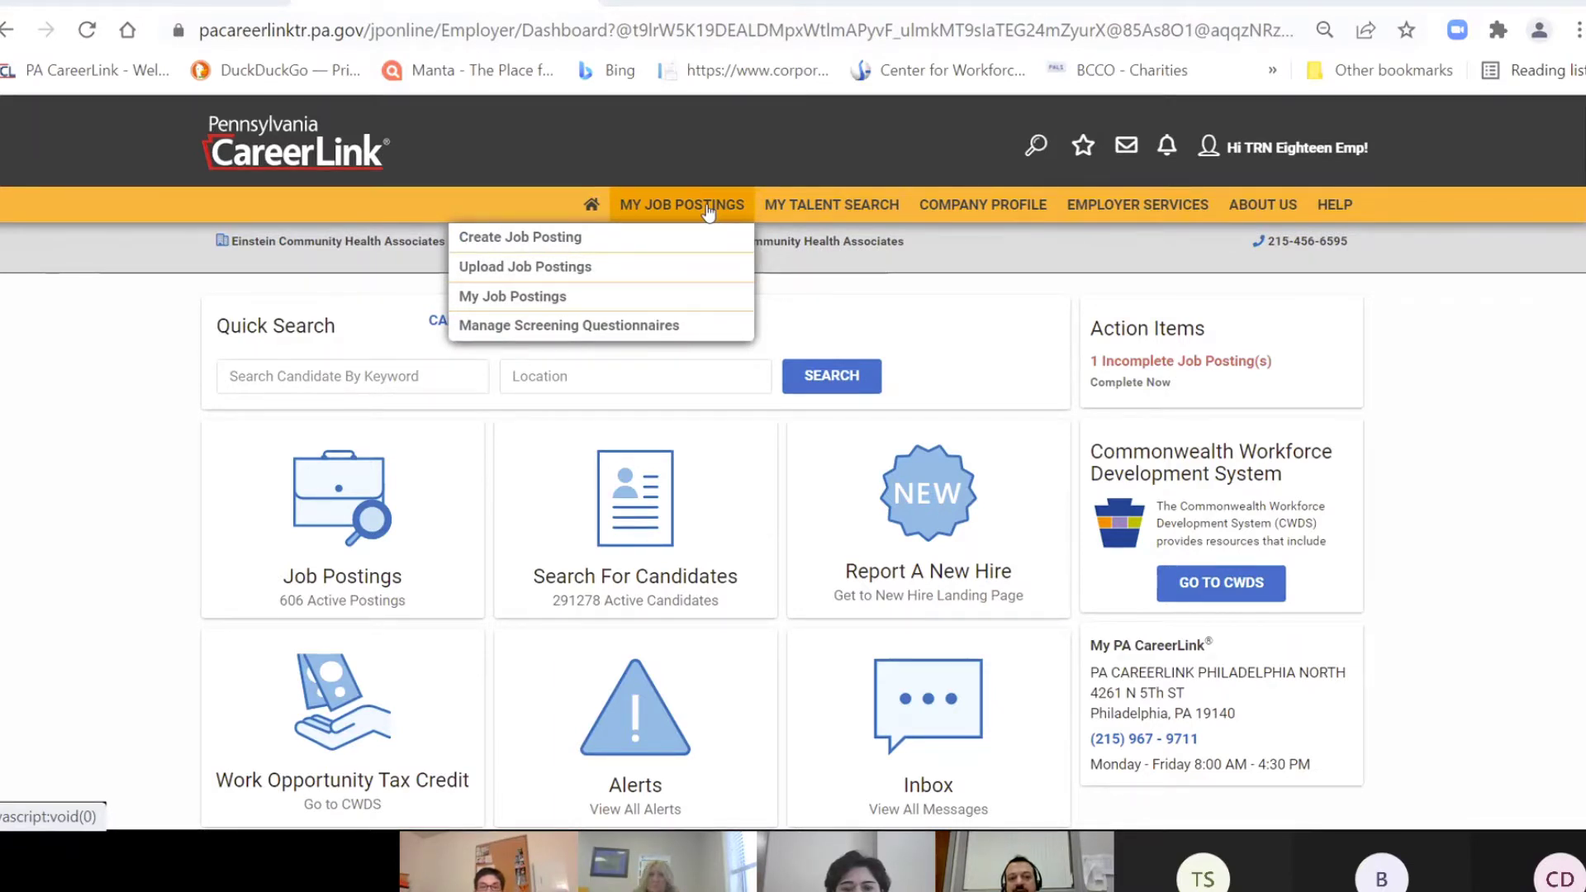
- Start a new job posting and set the previous posting to copy to View All Job Postings
{"action": "left_click", "coordinate": [666, 244]}
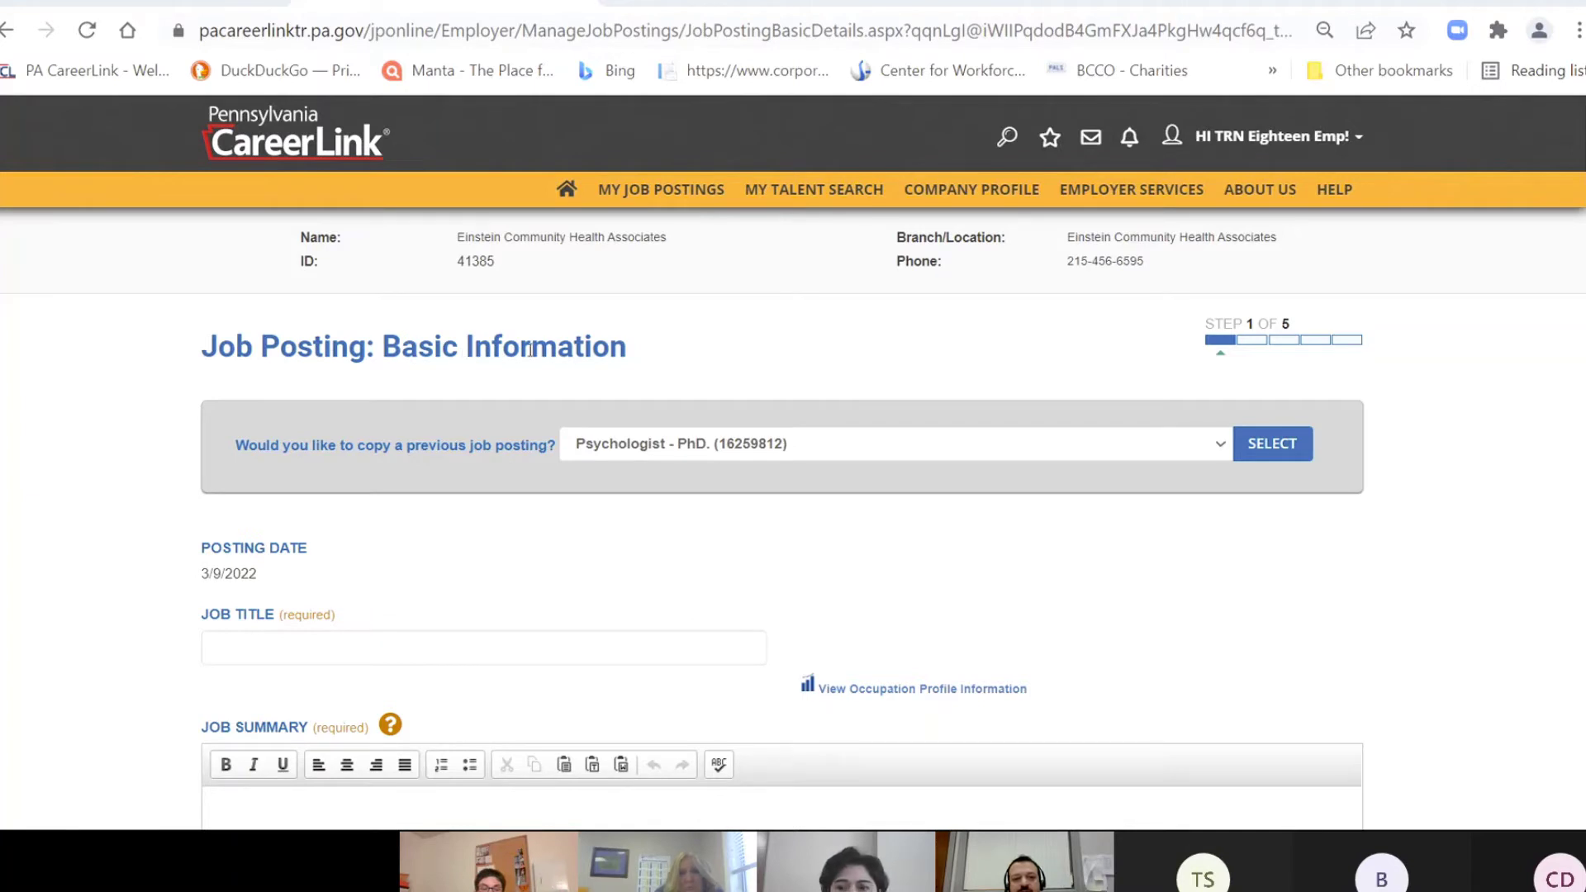
{"action": "scroll", "coordinate": [62, 390], "scroll_direction": "down", "scroll_amount": 2}
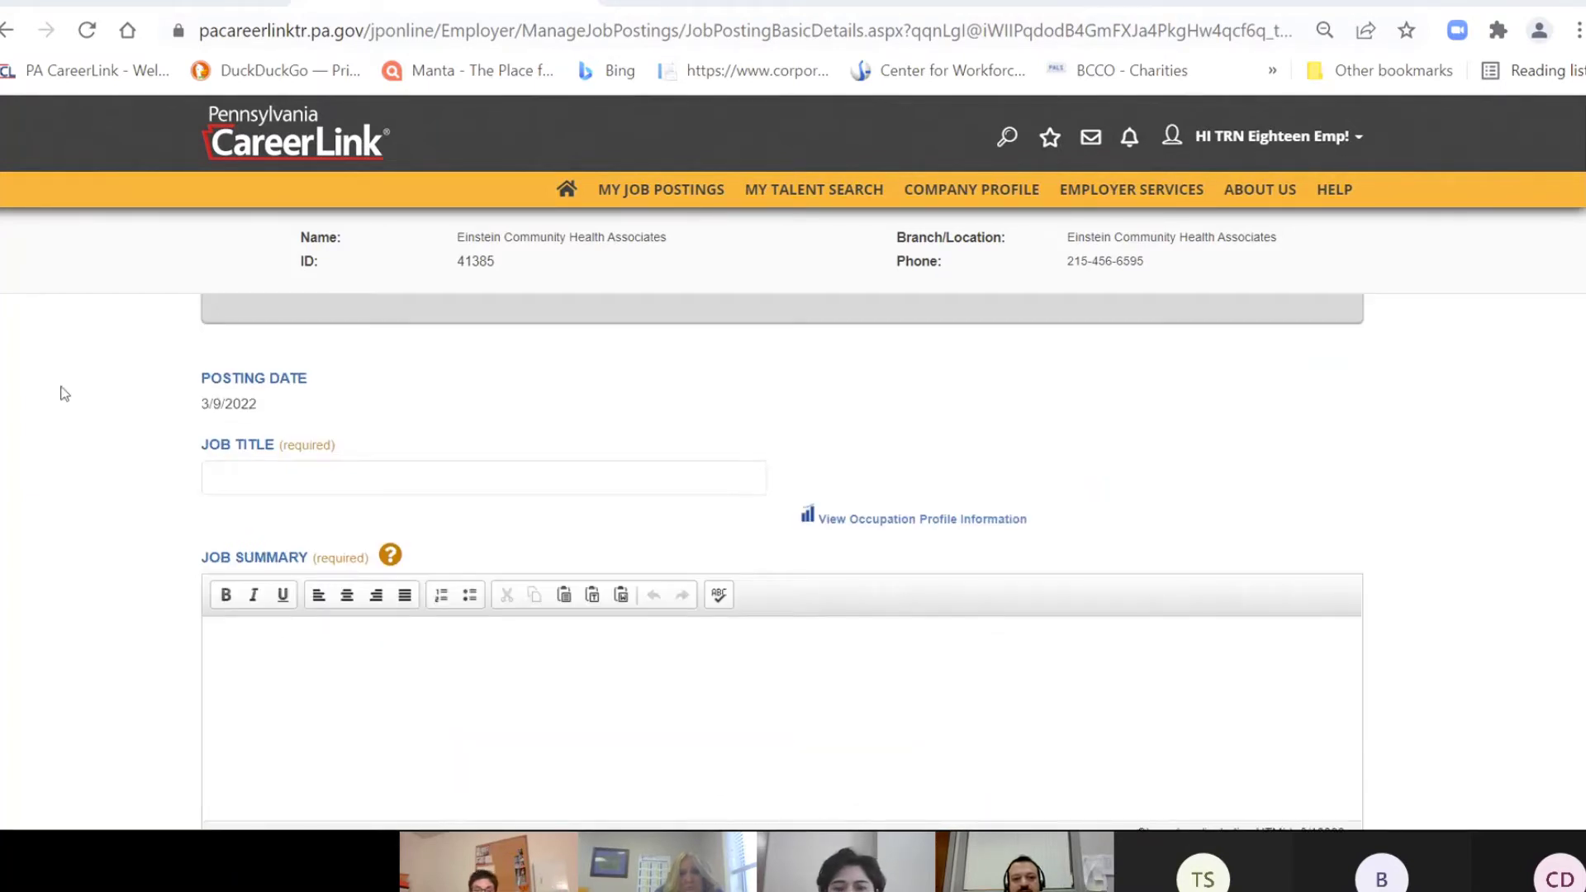
{"action": "scroll", "coordinate": [74, 390], "scroll_direction": "up", "scroll_amount": 2}
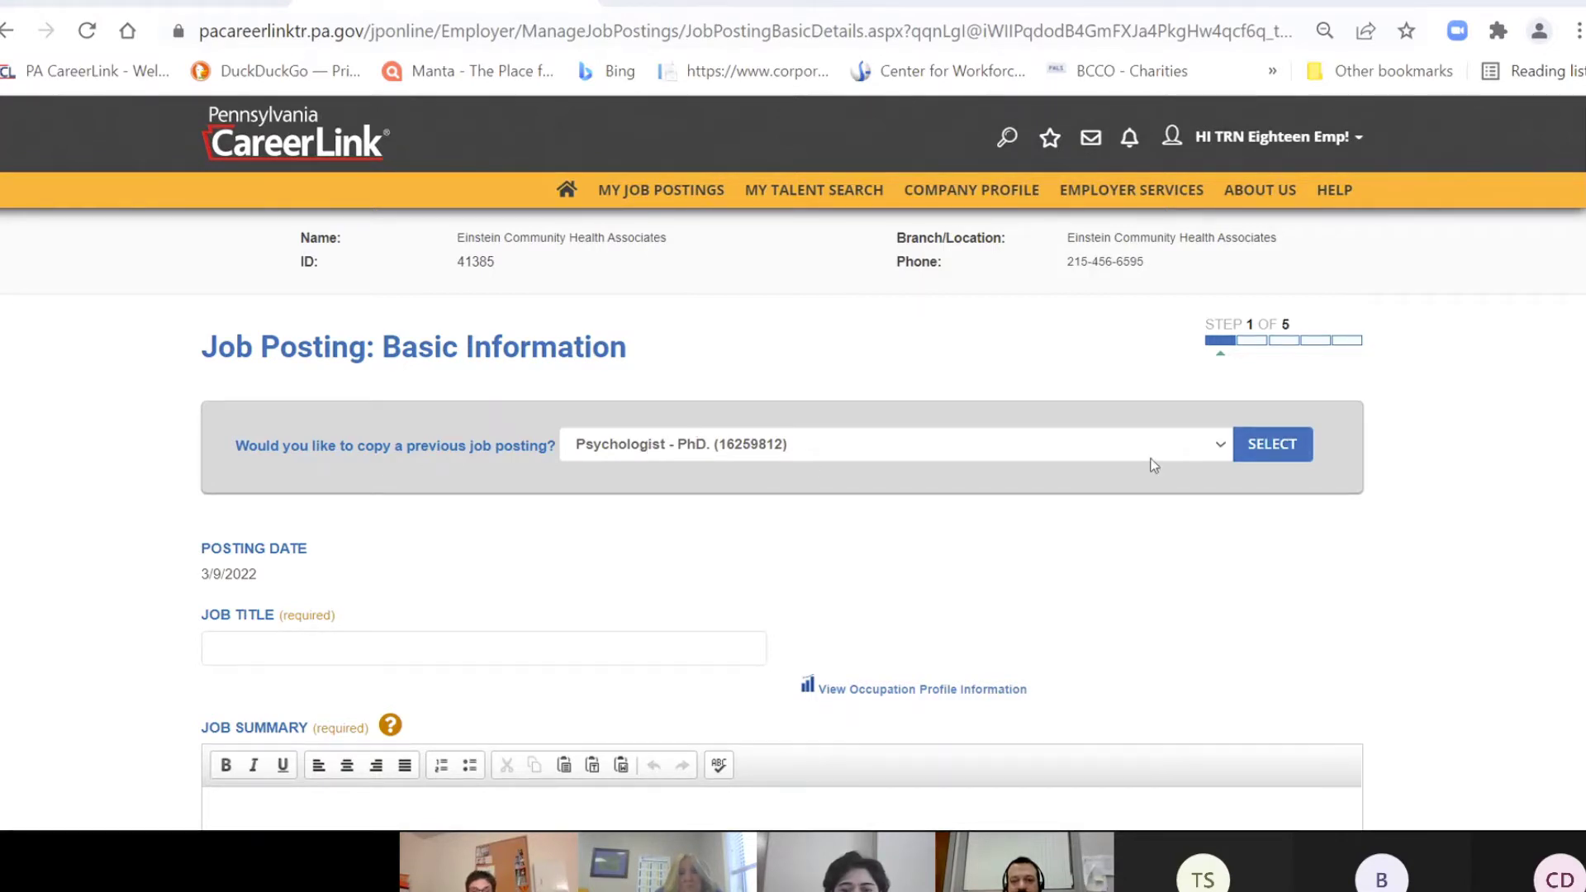
{"action": "left_click", "coordinate": [1221, 448]}
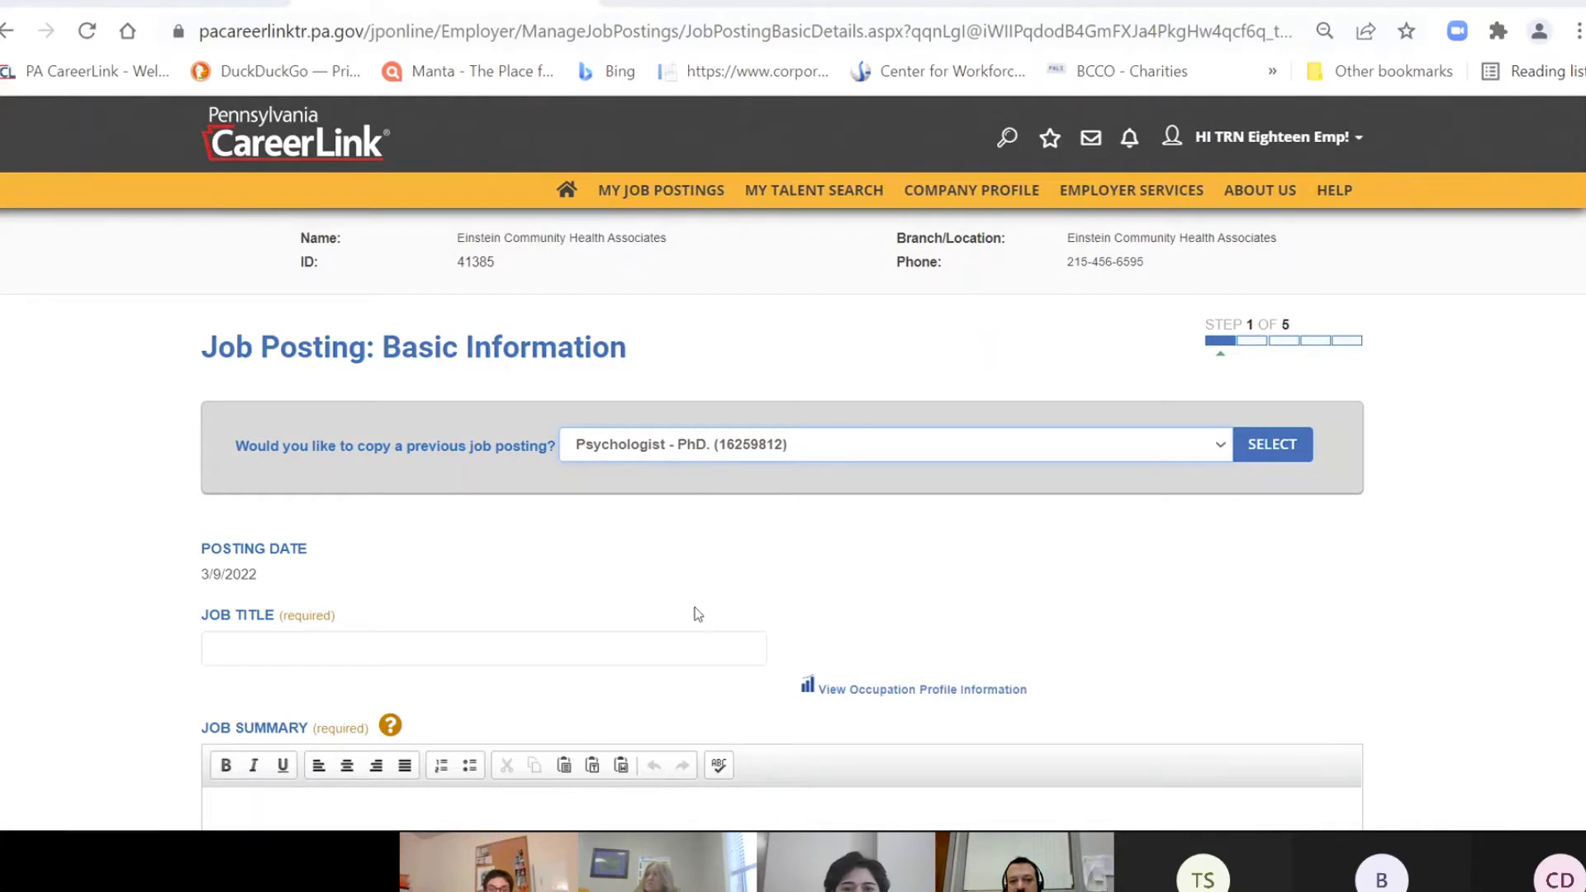
{"action": "left_click", "coordinate": [678, 653]}
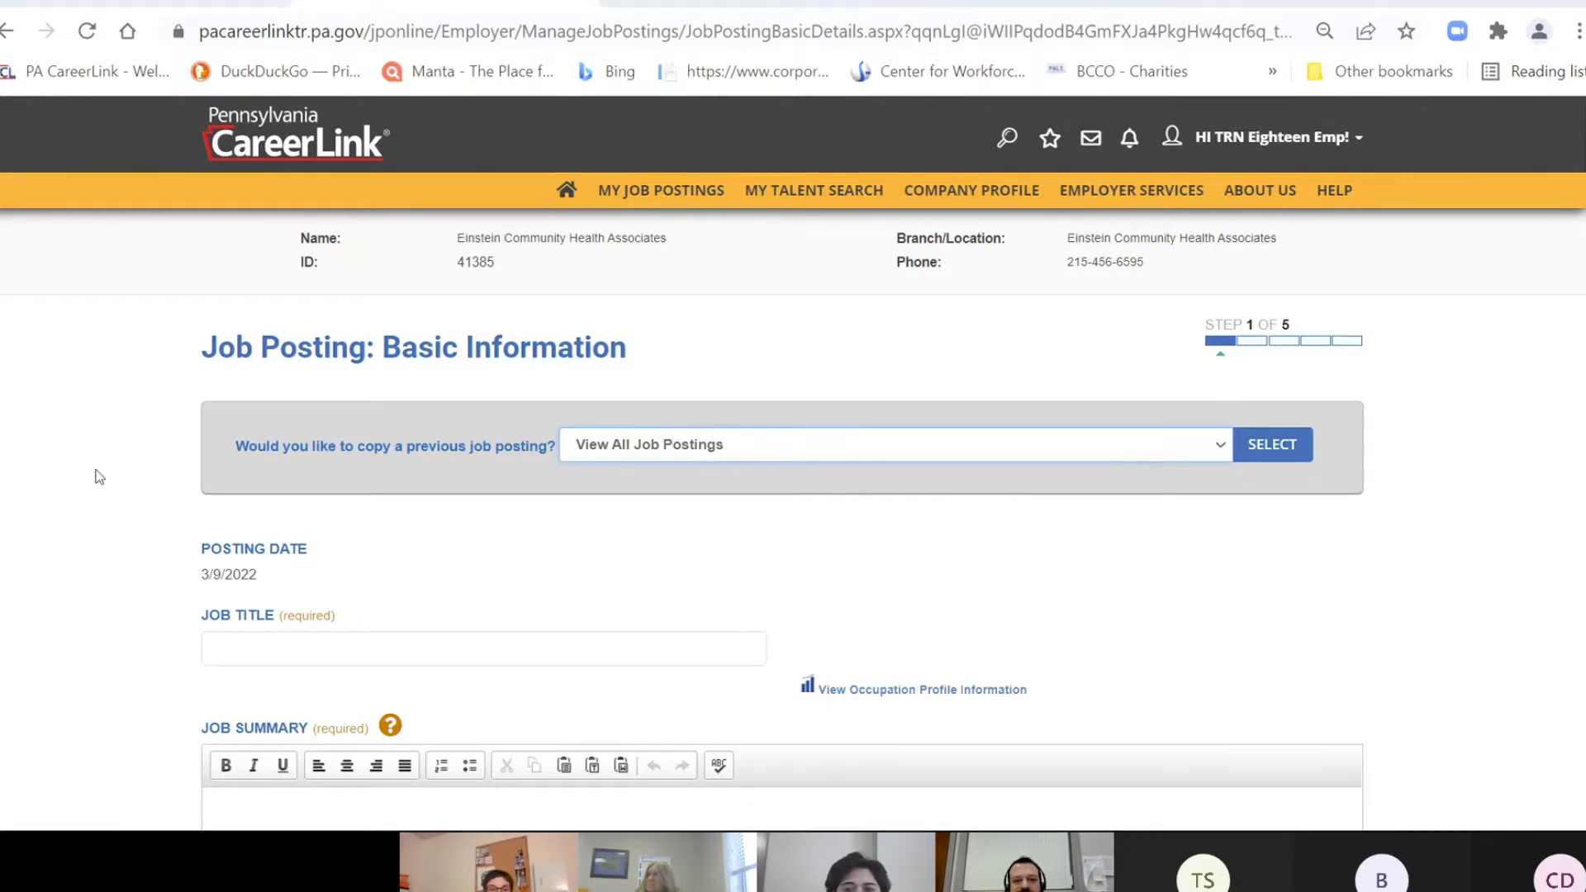
- Examine the blank Basic Information form, from the job title and summary to the experience, education, driver's license and foreign labor certification fields
{"action": "scroll", "coordinate": [103, 477], "scroll_direction": "down", "scroll_amount": 2}
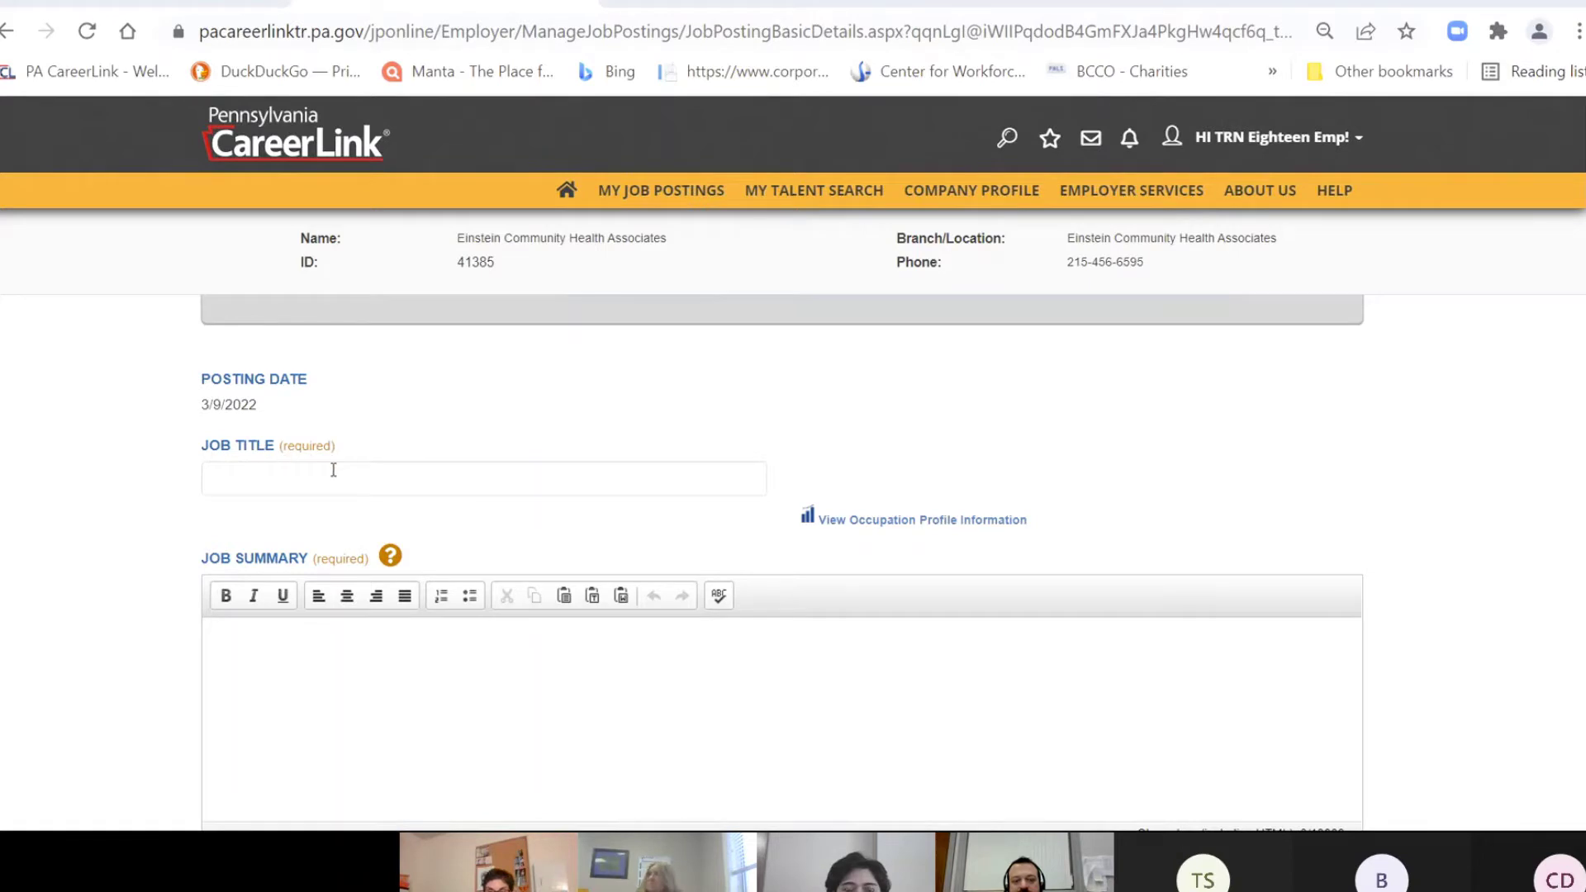
{"action": "scroll", "coordinate": [96, 486], "scroll_direction": "down", "scroll_amount": 2}
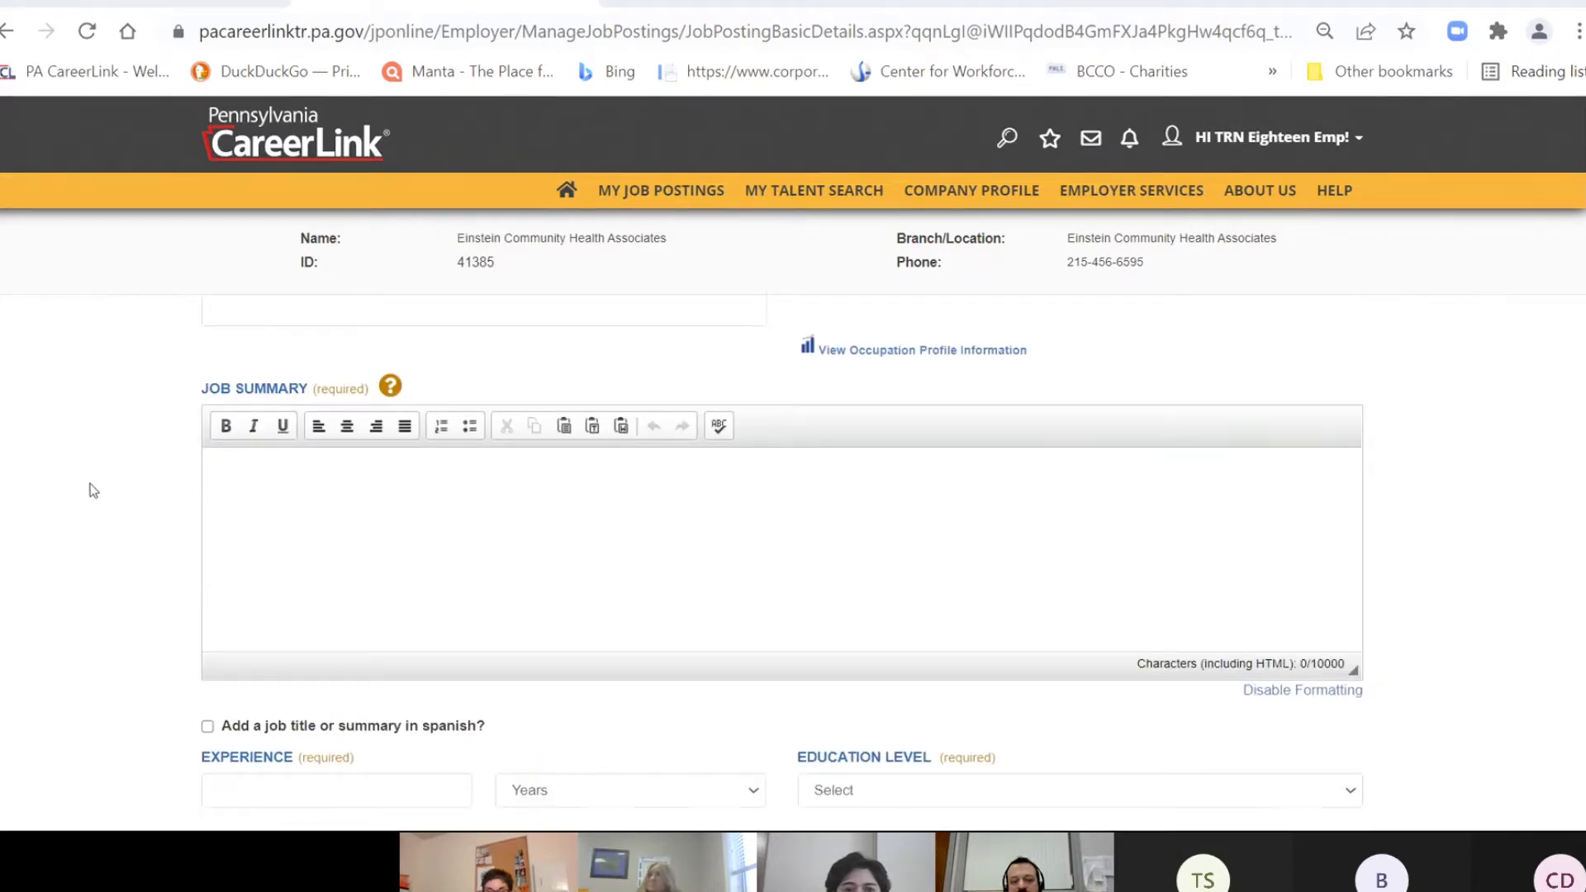
{"action": "scroll", "coordinate": [94, 491], "scroll_direction": "down", "scroll_amount": 4}
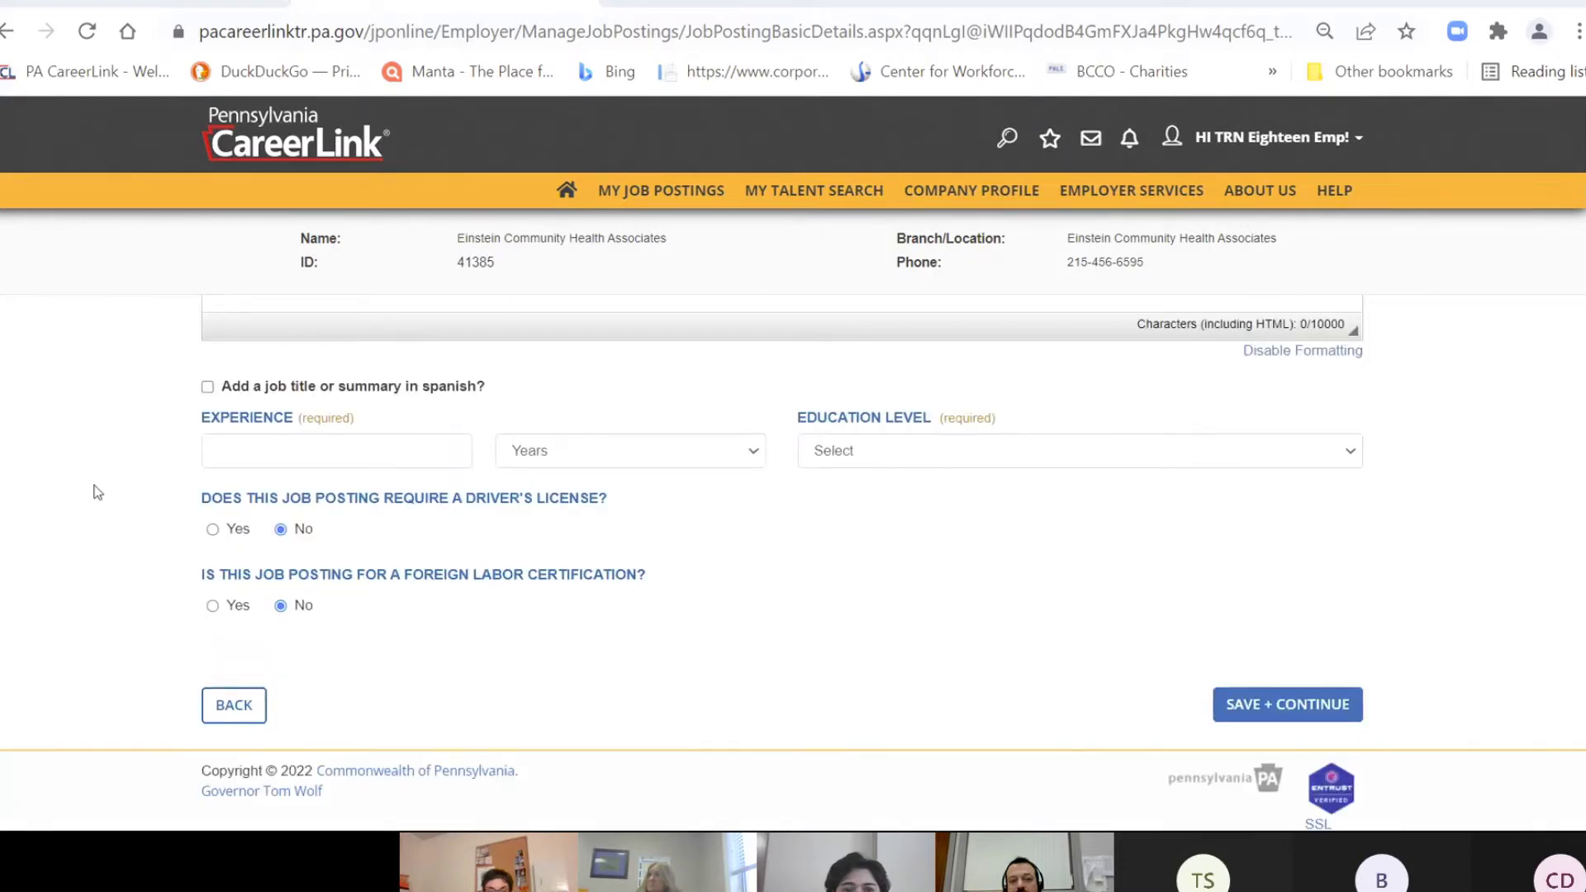
{"action": "scroll", "coordinate": [100, 489], "scroll_direction": "up", "scroll_amount": 4}
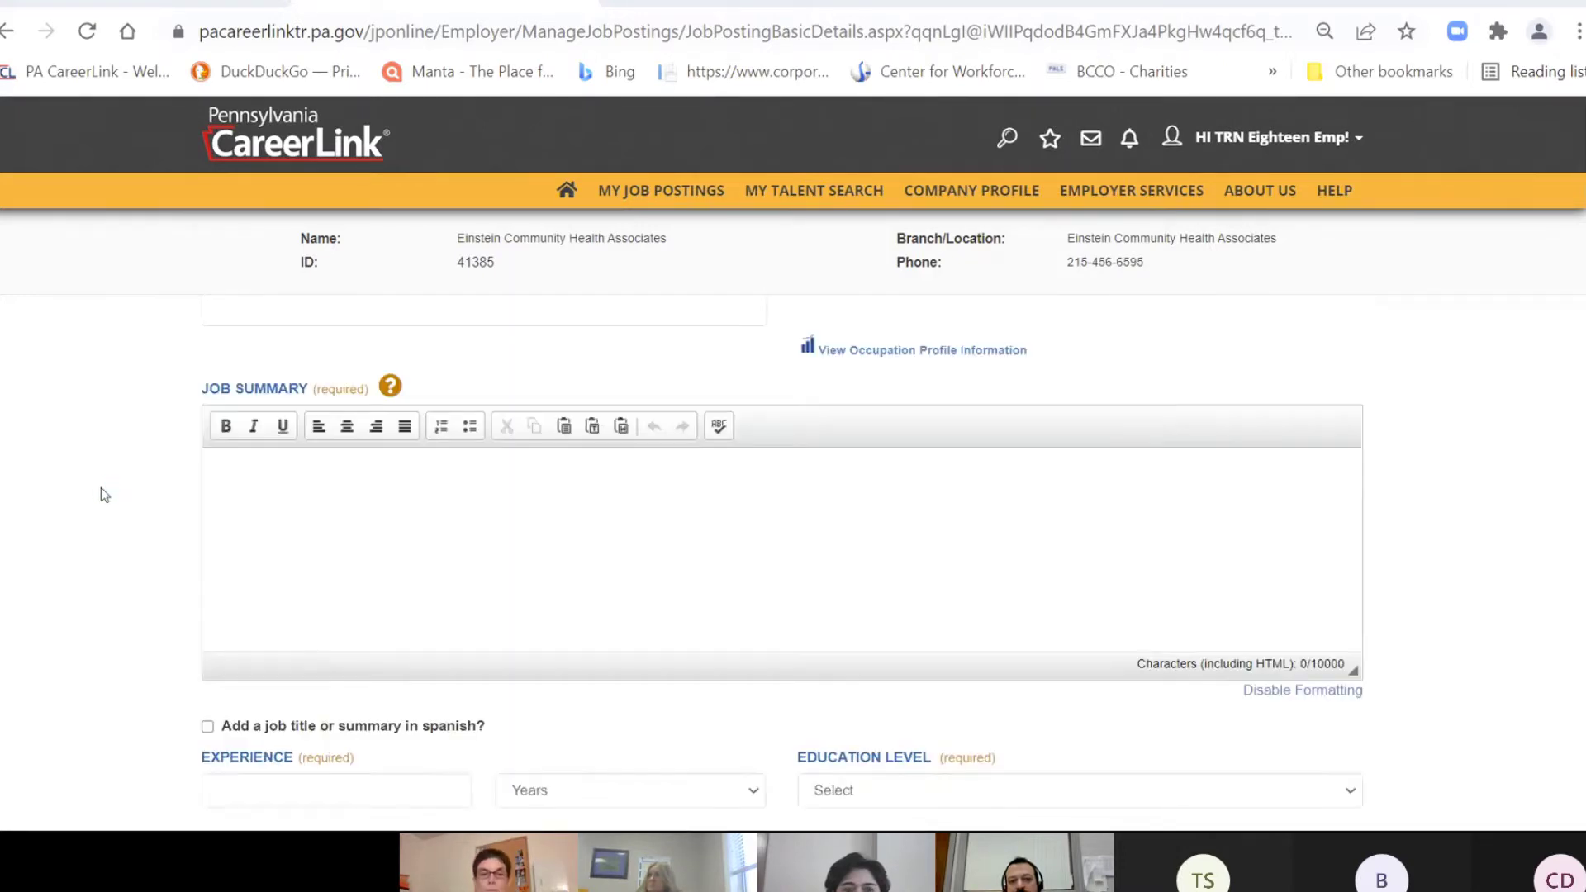
{"action": "scroll", "coordinate": [103, 496], "scroll_direction": "up", "scroll_amount": 4}
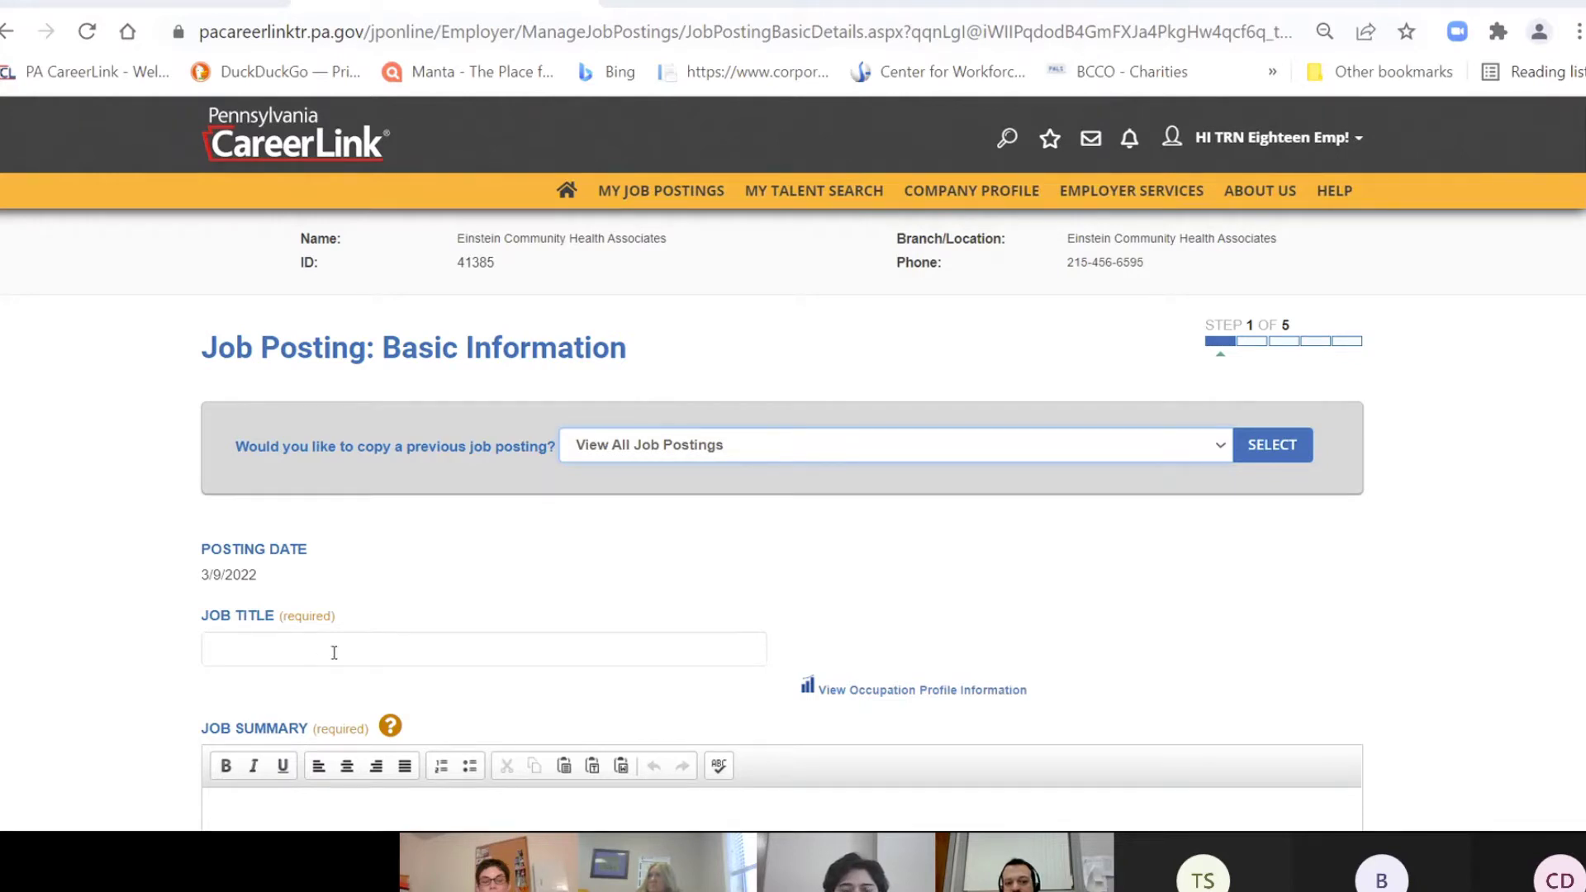
{"action": "scroll", "coordinate": [106, 557], "scroll_direction": "down", "scroll_amount": 2}
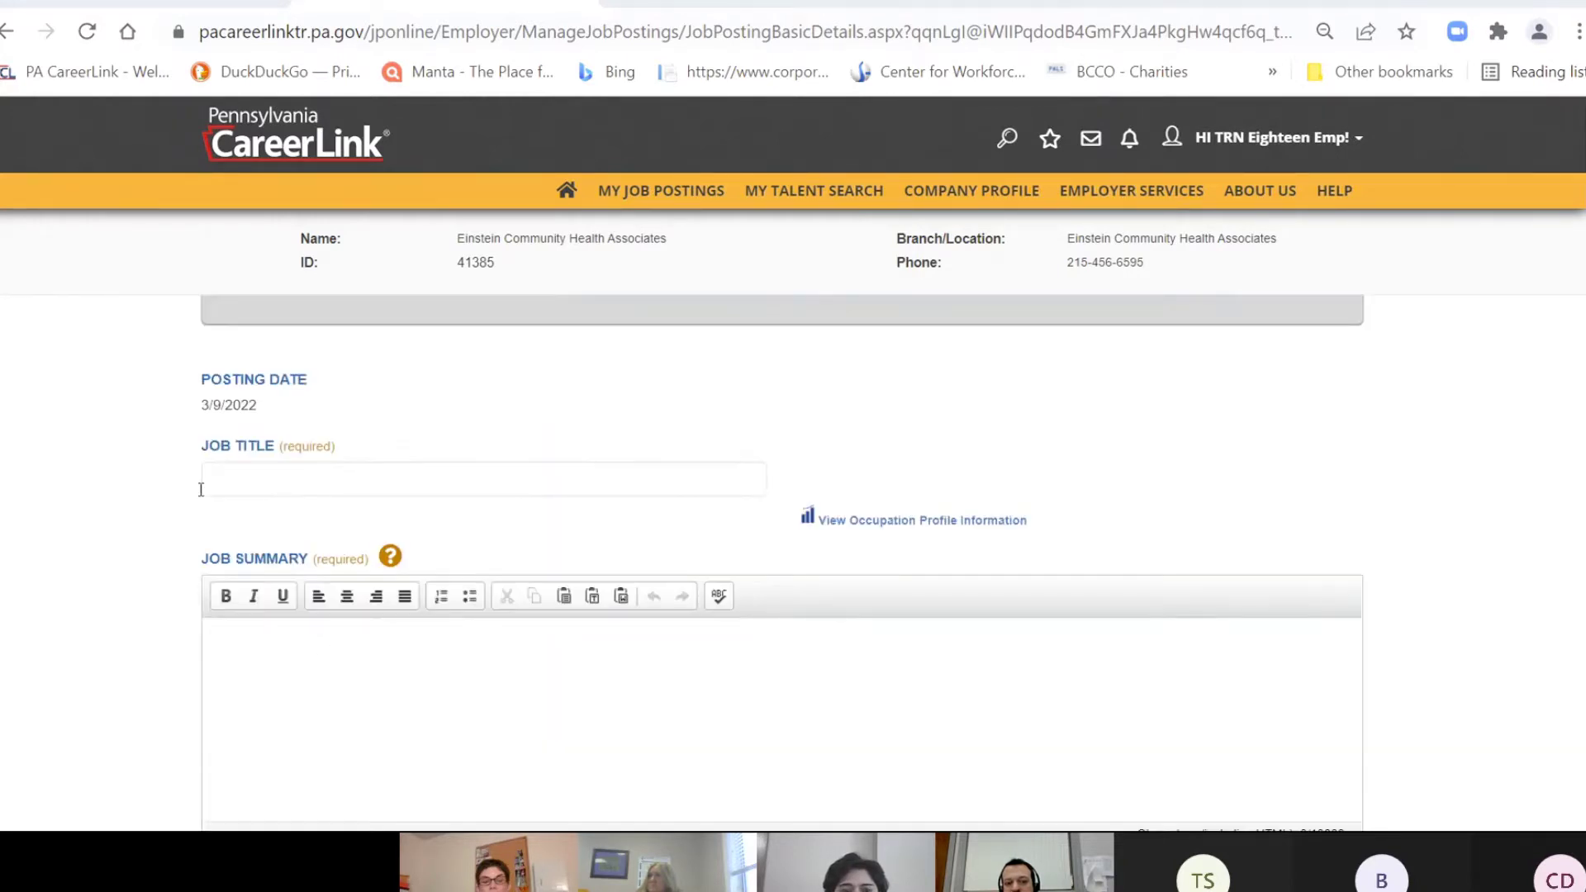
{"action": "scroll", "coordinate": [89, 492], "scroll_direction": "down", "scroll_amount": 4}
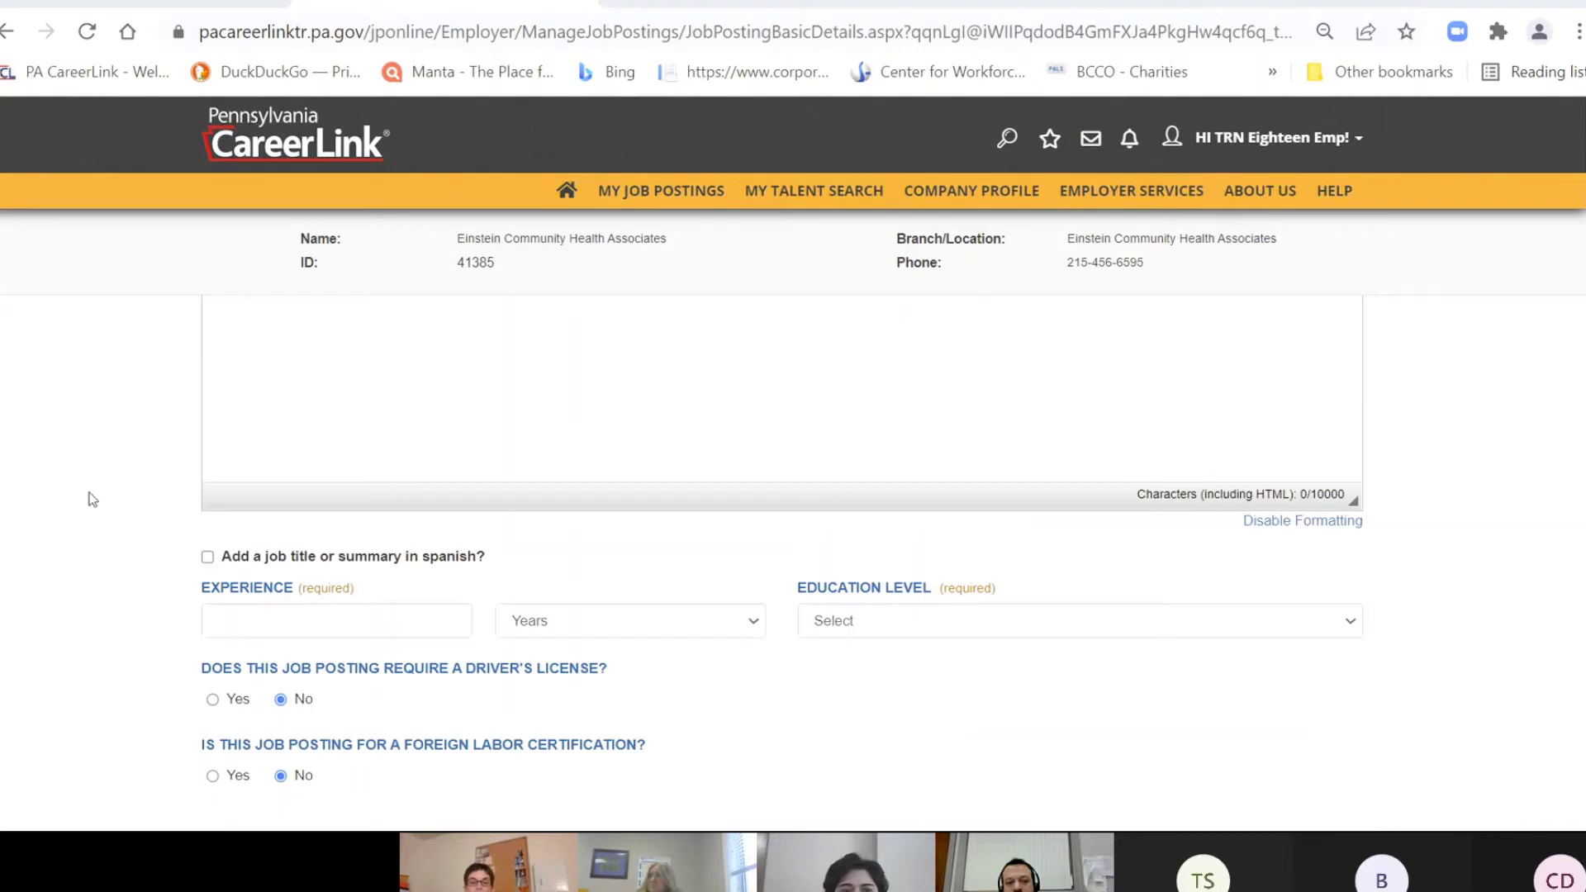
{"action": "scroll", "coordinate": [90, 492], "scroll_direction": "up", "scroll_amount": 1}
{"action": "scroll", "coordinate": [89, 493], "scroll_direction": "up", "scroll_amount": 6}
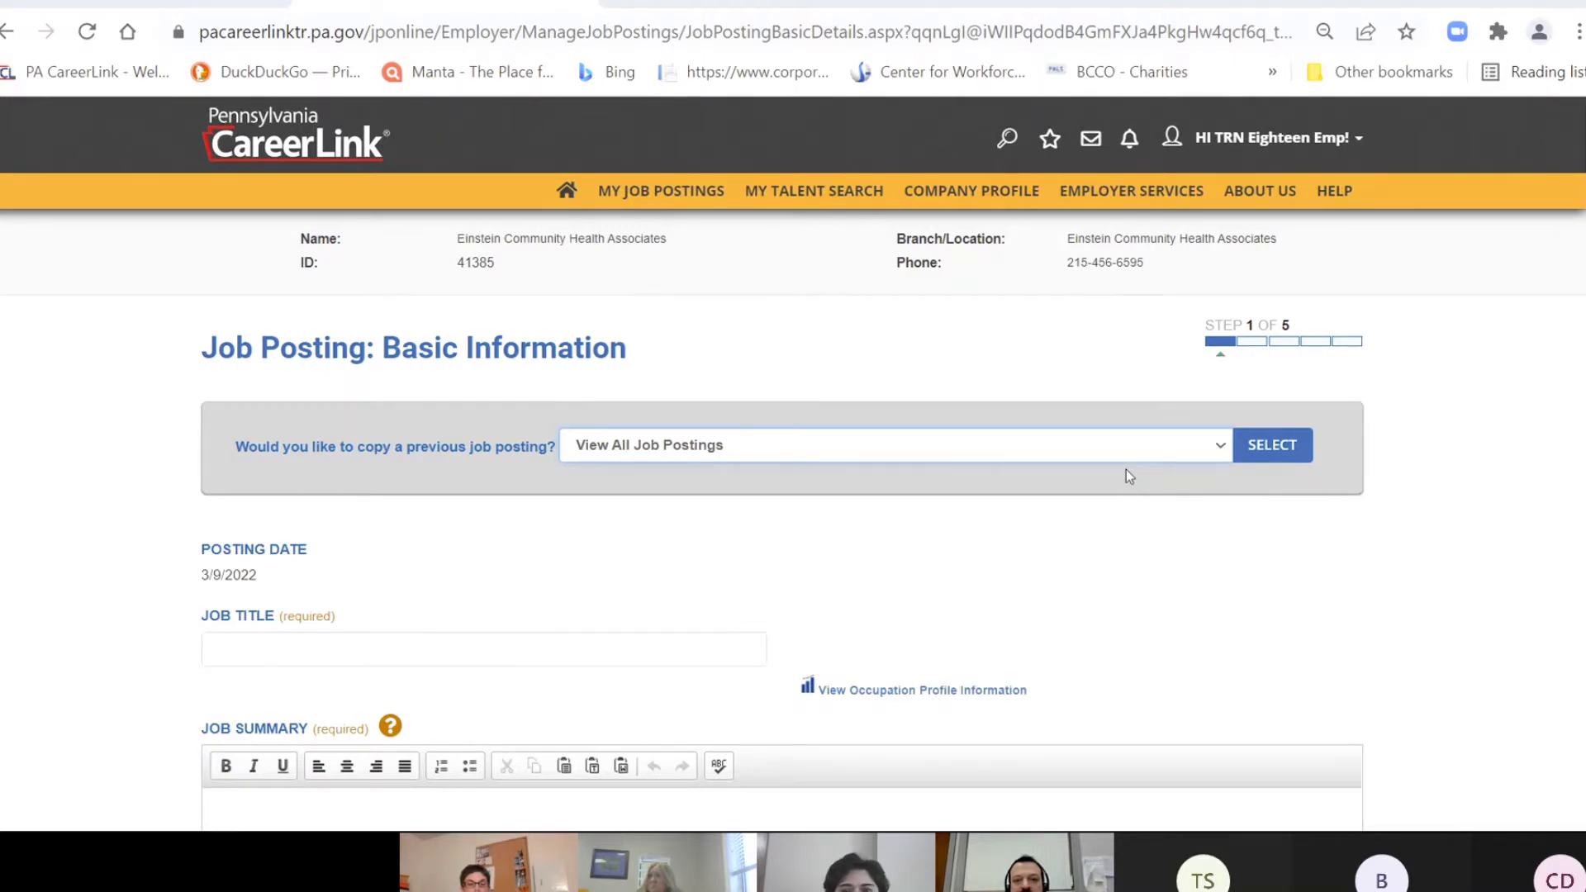
- Copy the previous Psychologist - PhD. job posting into the new posting and view its occupation profile information
{"action": "key", "text": "Down"}
{"action": "left_click", "coordinate": [1290, 449]}
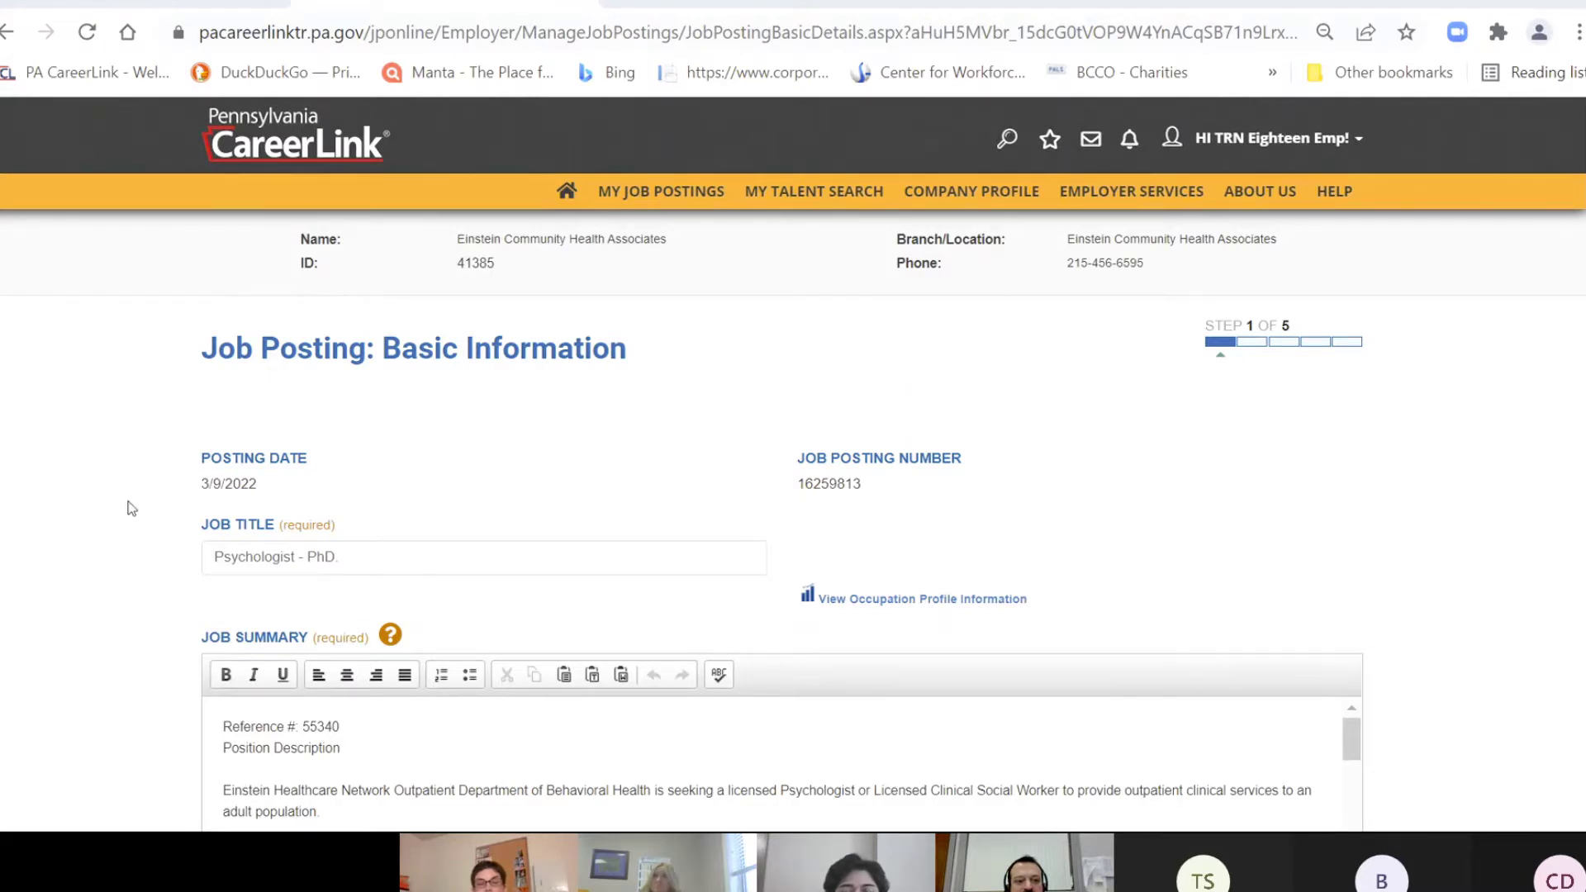
{"action": "scroll", "coordinate": [130, 508], "scroll_direction": "down", "scroll_amount": 2}
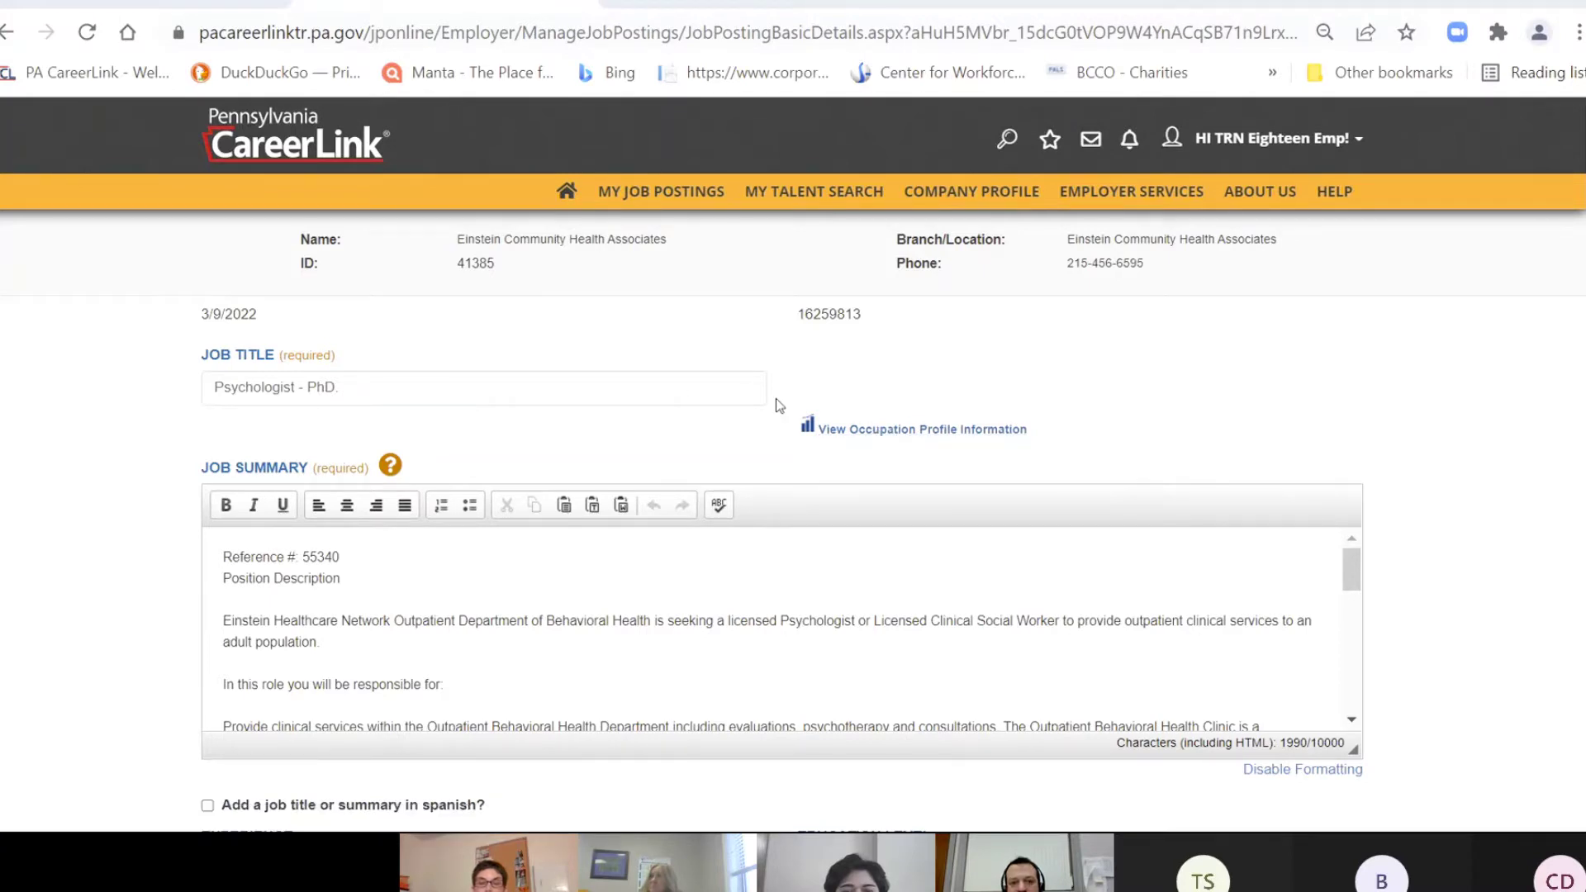
{"action": "left_click", "coordinate": [900, 431]}
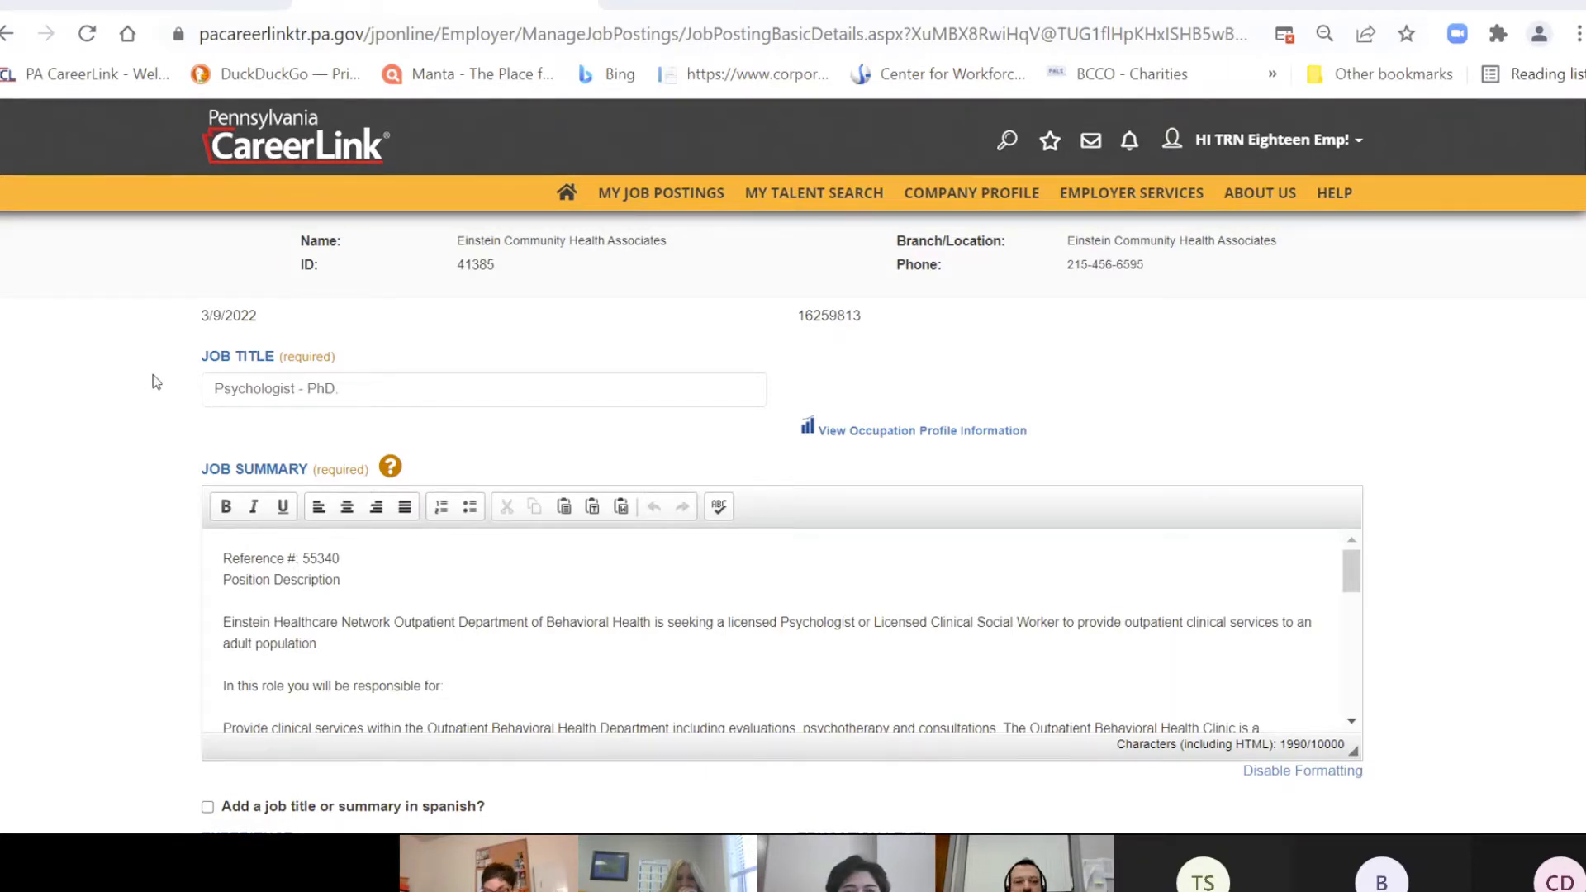
- Read through the copied job summary and its position description, and return to the start of the text
{"action": "scroll", "coordinate": [150, 393], "scroll_direction": "down", "scroll_amount": 4}
{"action": "scroll", "coordinate": [150, 394], "scroll_direction": "up", "scroll_amount": 4}
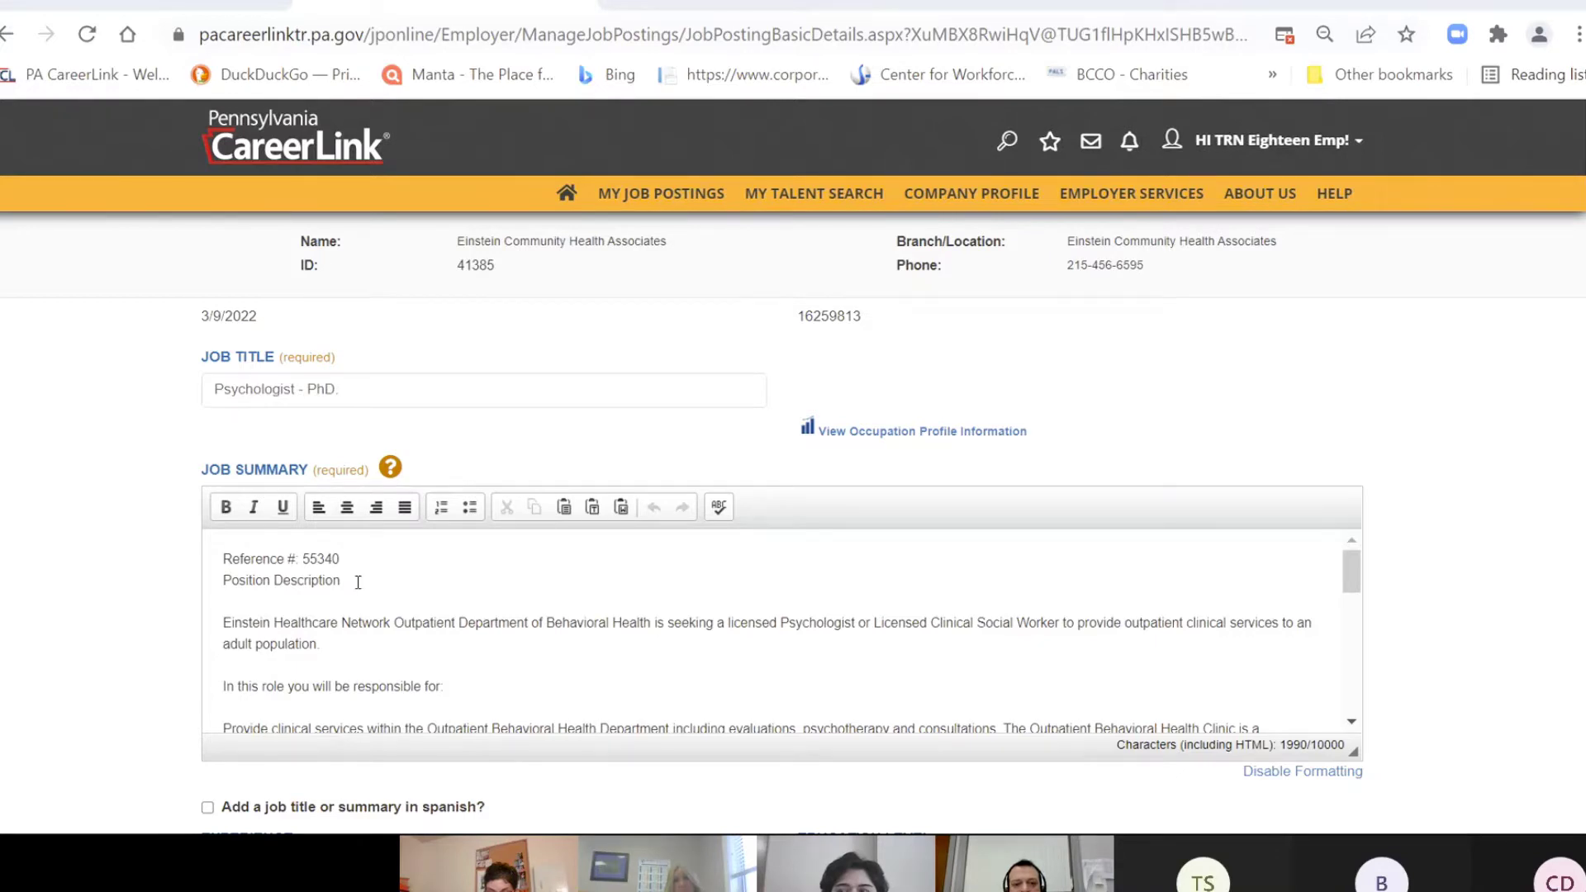
{"action": "scroll", "coordinate": [358, 582], "scroll_direction": "down", "scroll_amount": 2}
{"action": "scroll", "coordinate": [52, 546], "scroll_direction": "down", "scroll_amount": 2}
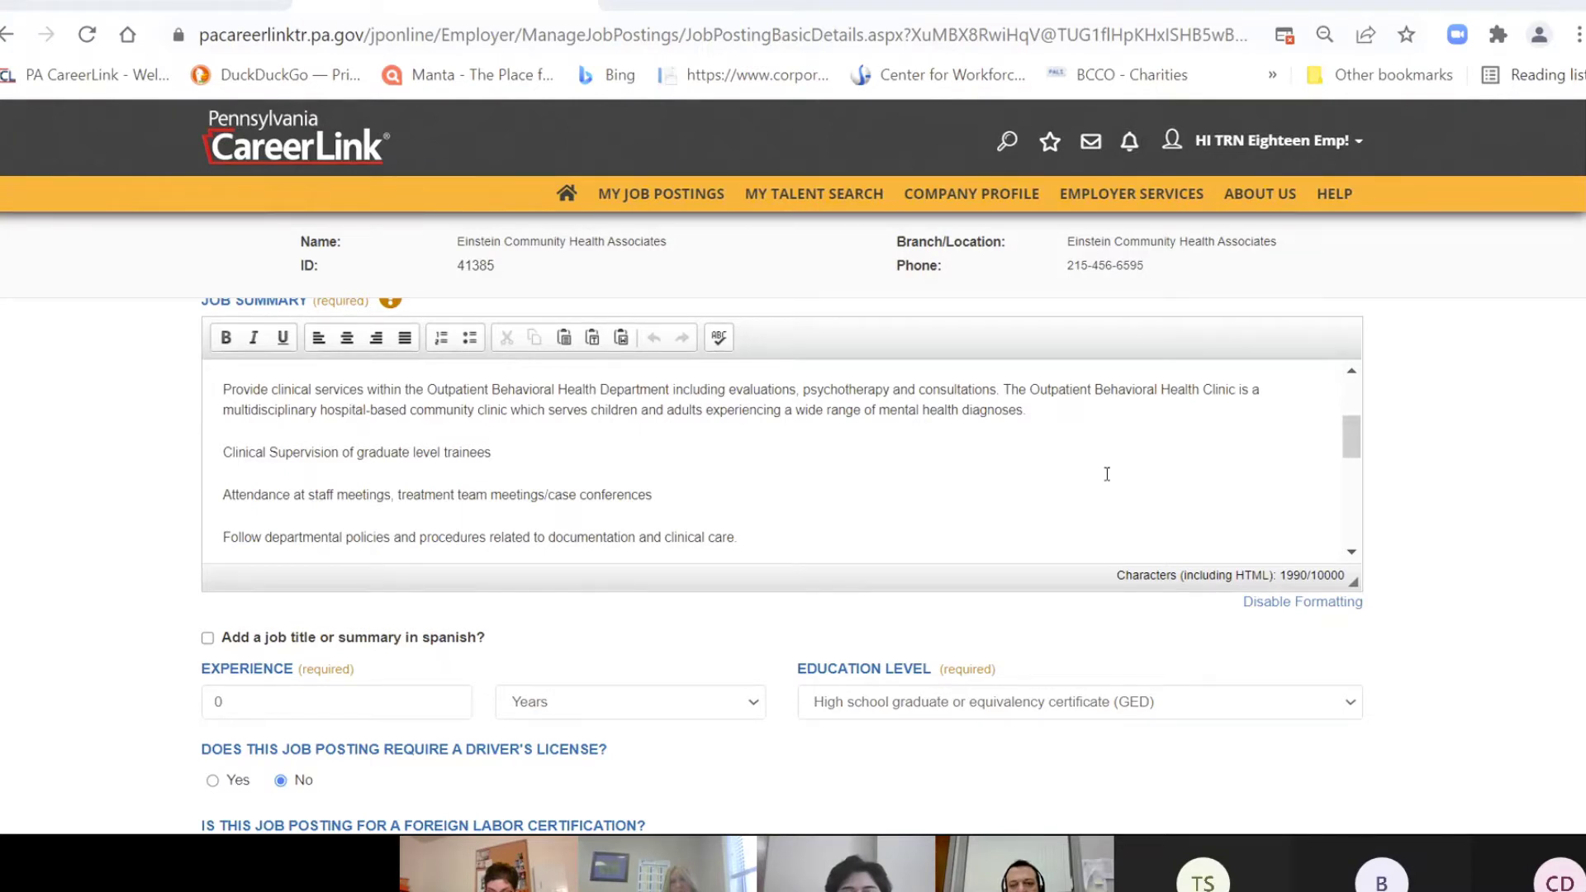
{"action": "left_click_drag", "start_coordinate": [1352, 436], "coordinate": [1352, 429]}
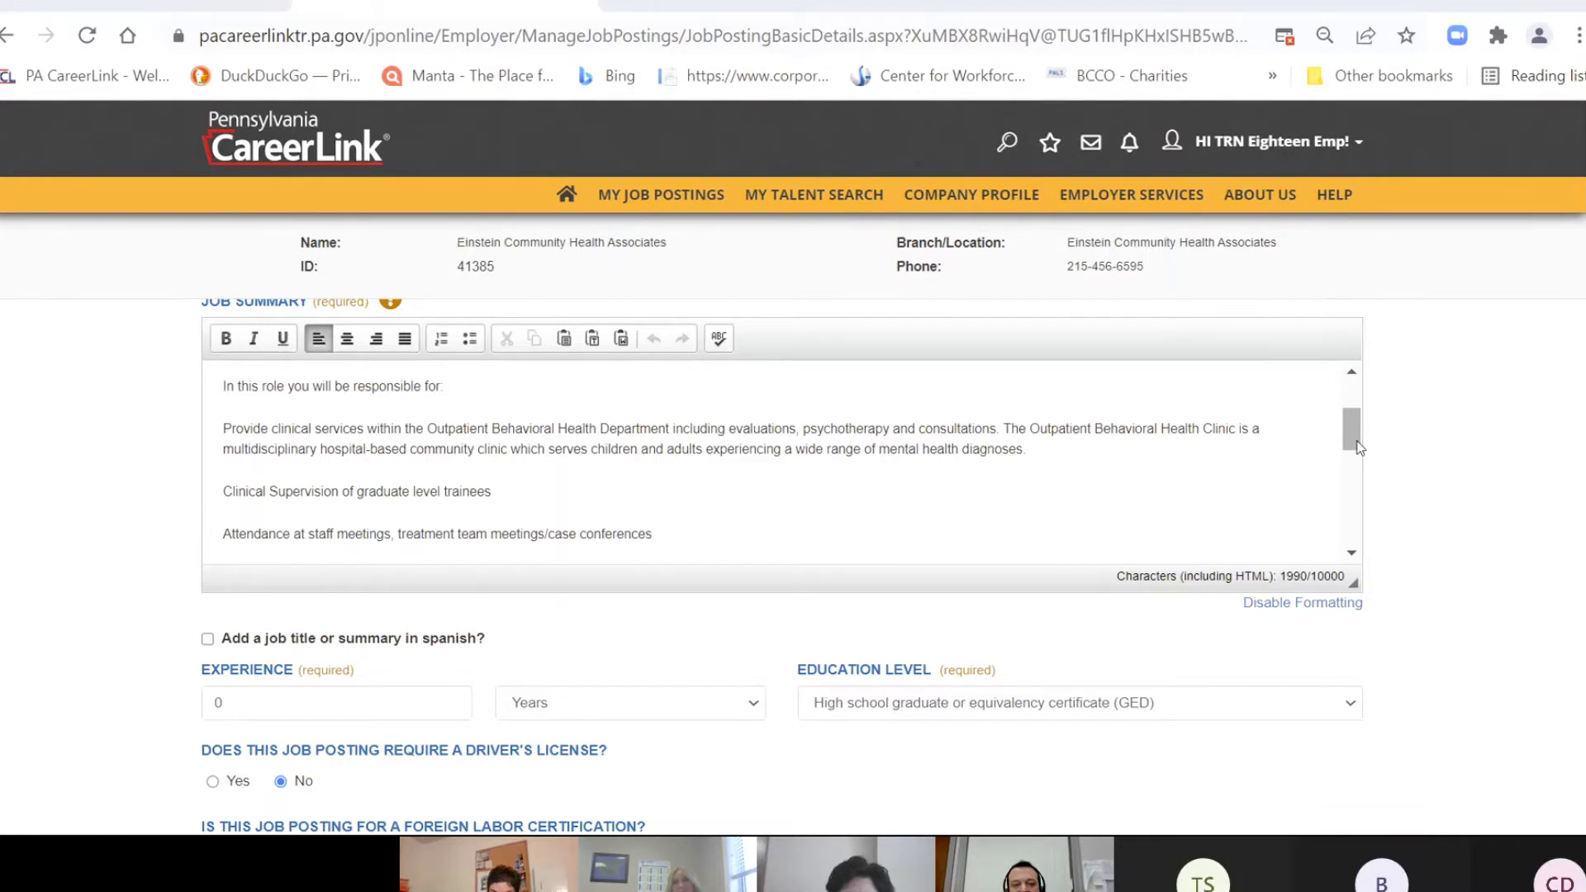
{"action": "left_click_drag", "start_coordinate": [1356, 444], "coordinate": [1355, 431]}
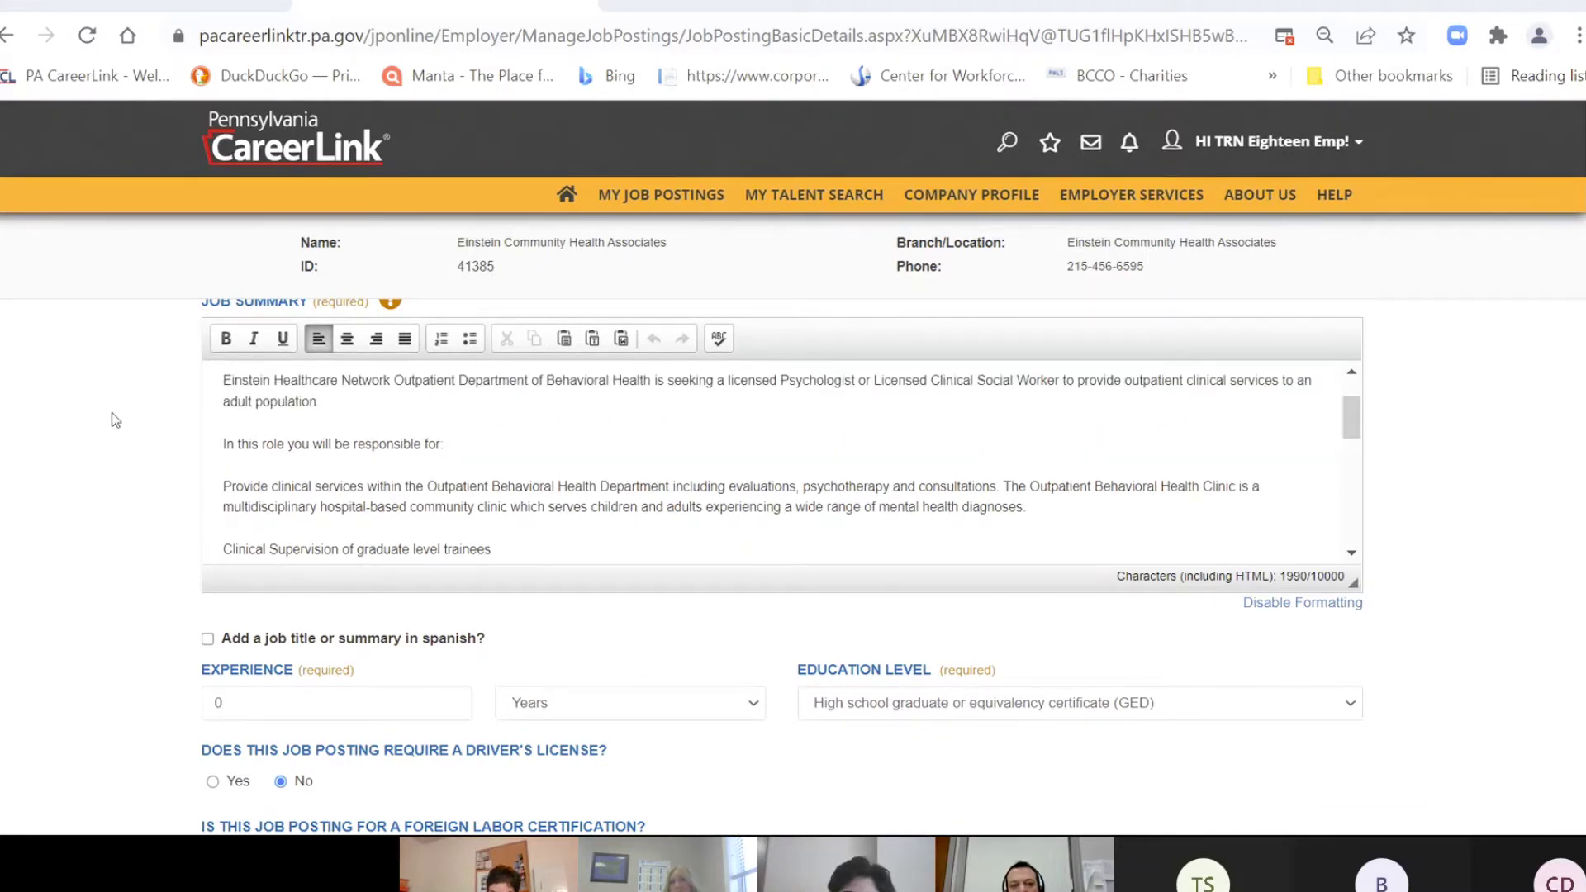
{"action": "scroll", "coordinate": [110, 437], "scroll_direction": "up", "scroll_amount": 2}
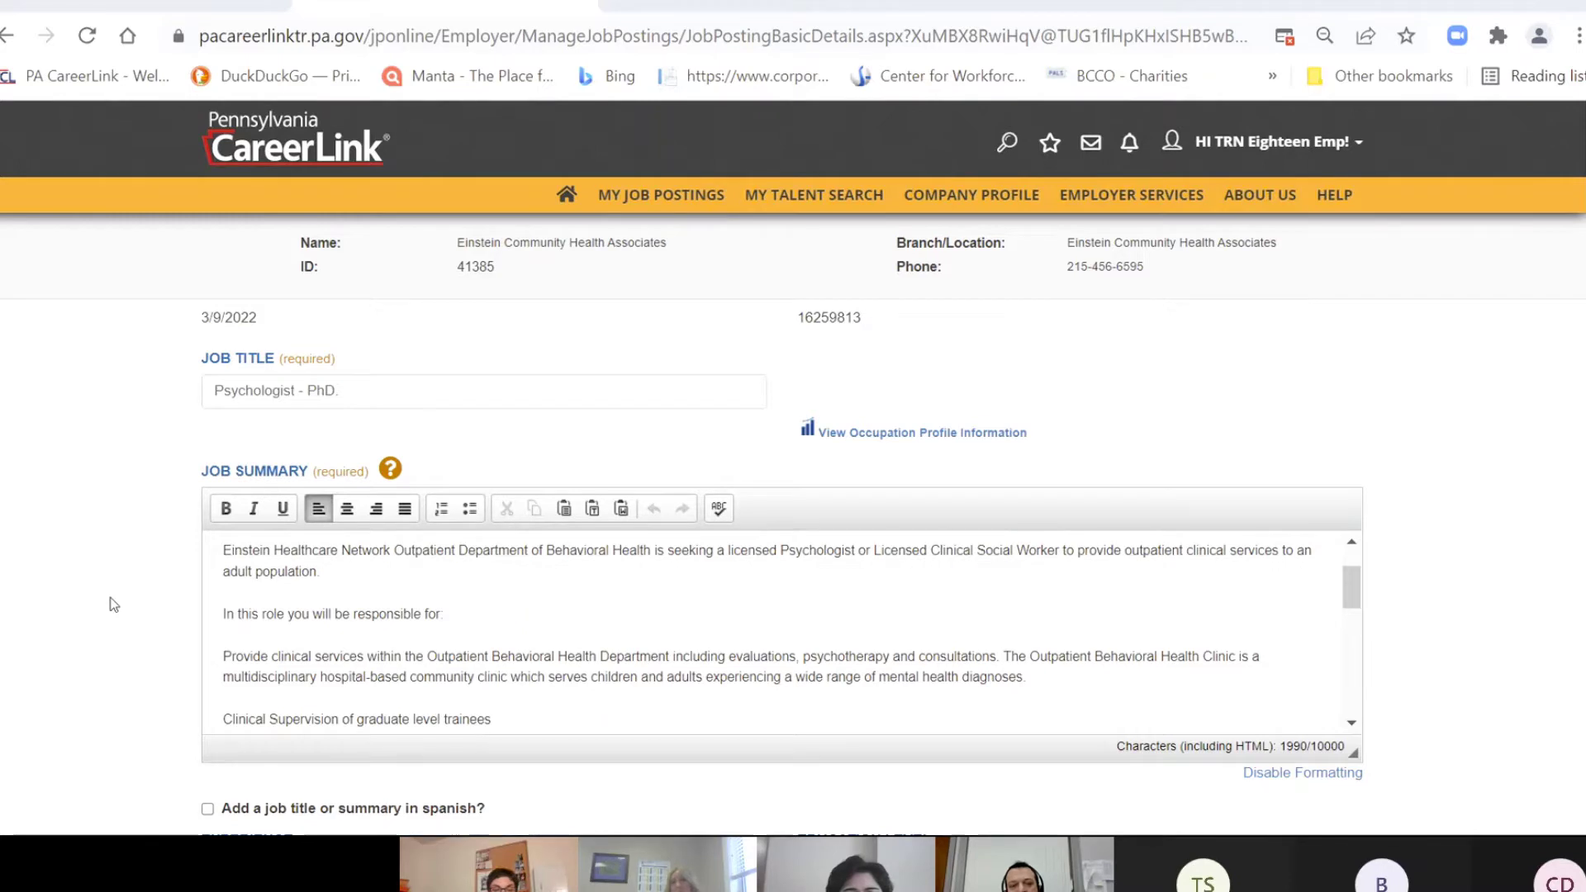
{"action": "mouse_move", "coordinate": [397, 473]}
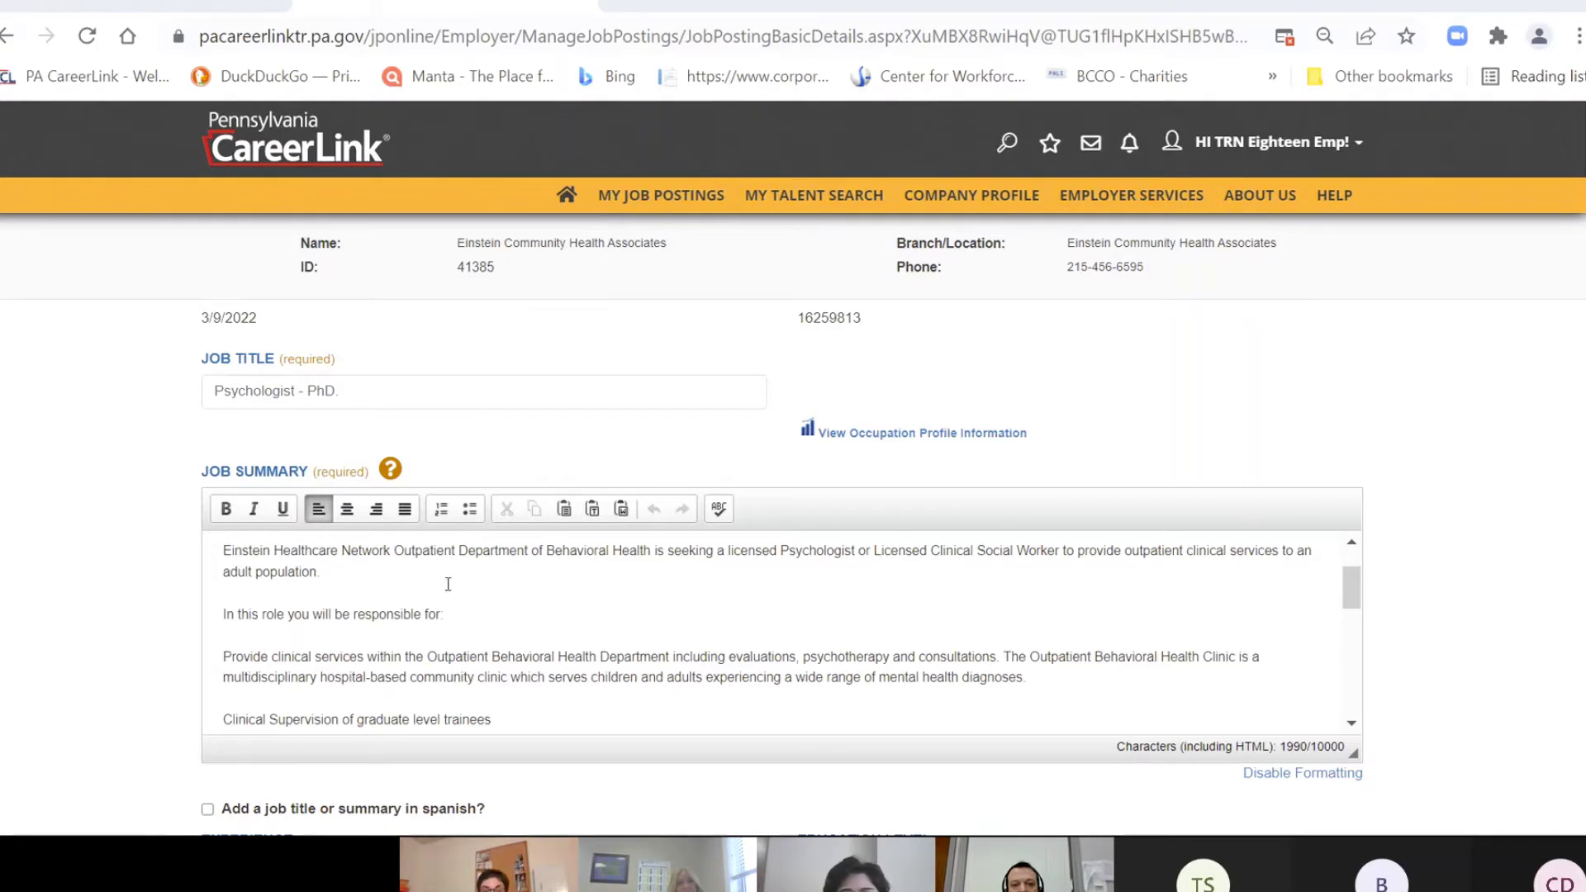
{"action": "scroll", "coordinate": [461, 579], "scroll_direction": "up", "scroll_amount": 2}
{"action": "scroll", "coordinate": [446, 587], "scroll_direction": "up", "scroll_amount": 1}
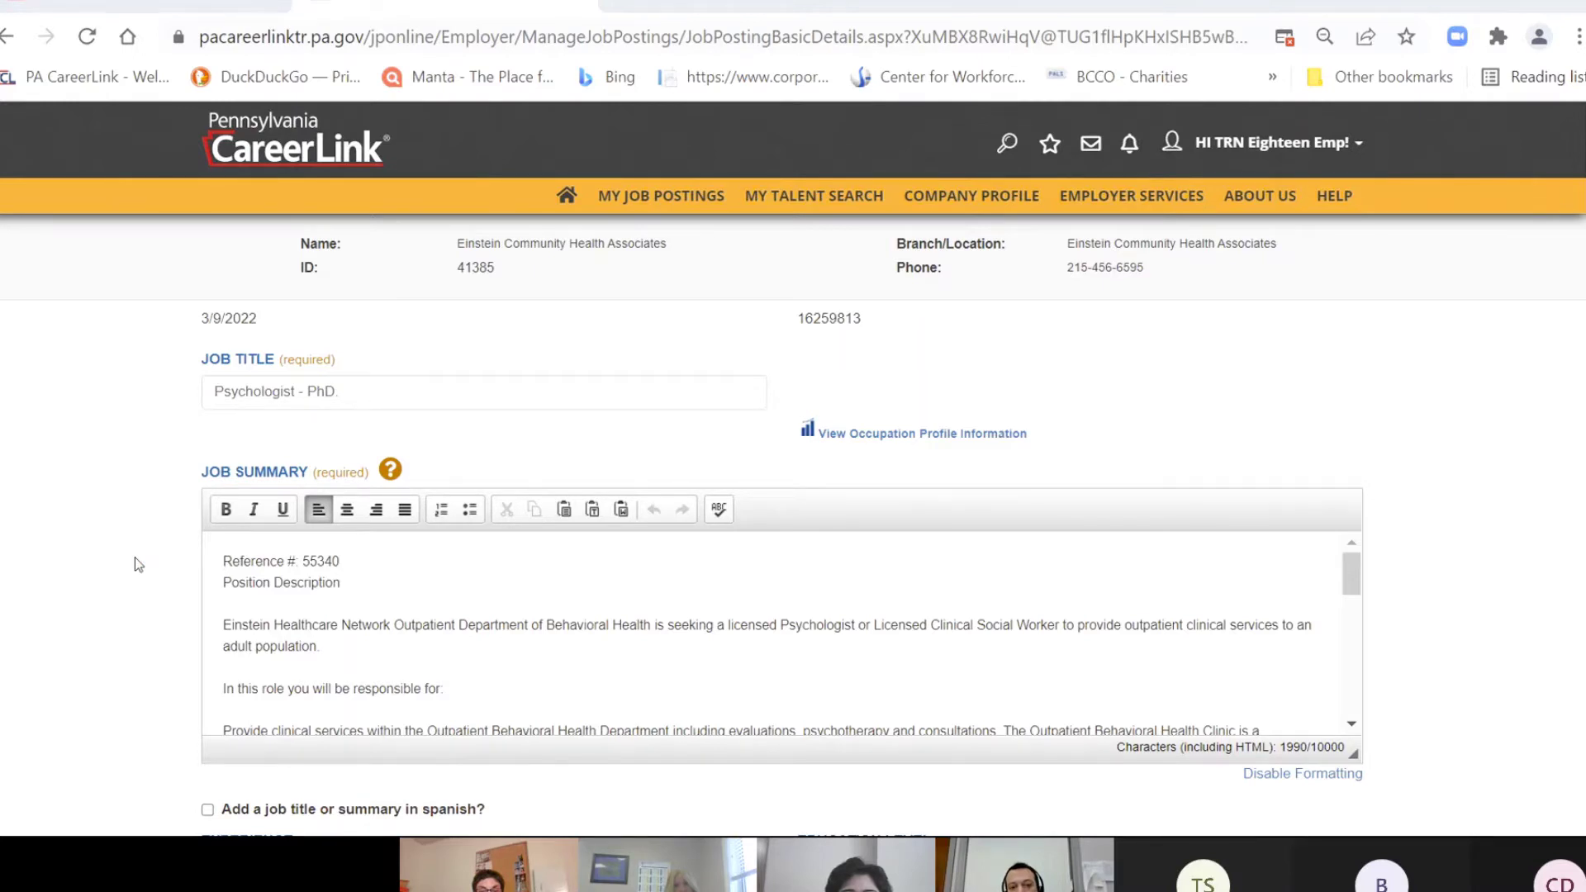
- Set the posting's required experience to 3 months
{"action": "scroll", "coordinate": [135, 557], "scroll_direction": "down", "scroll_amount": 2}
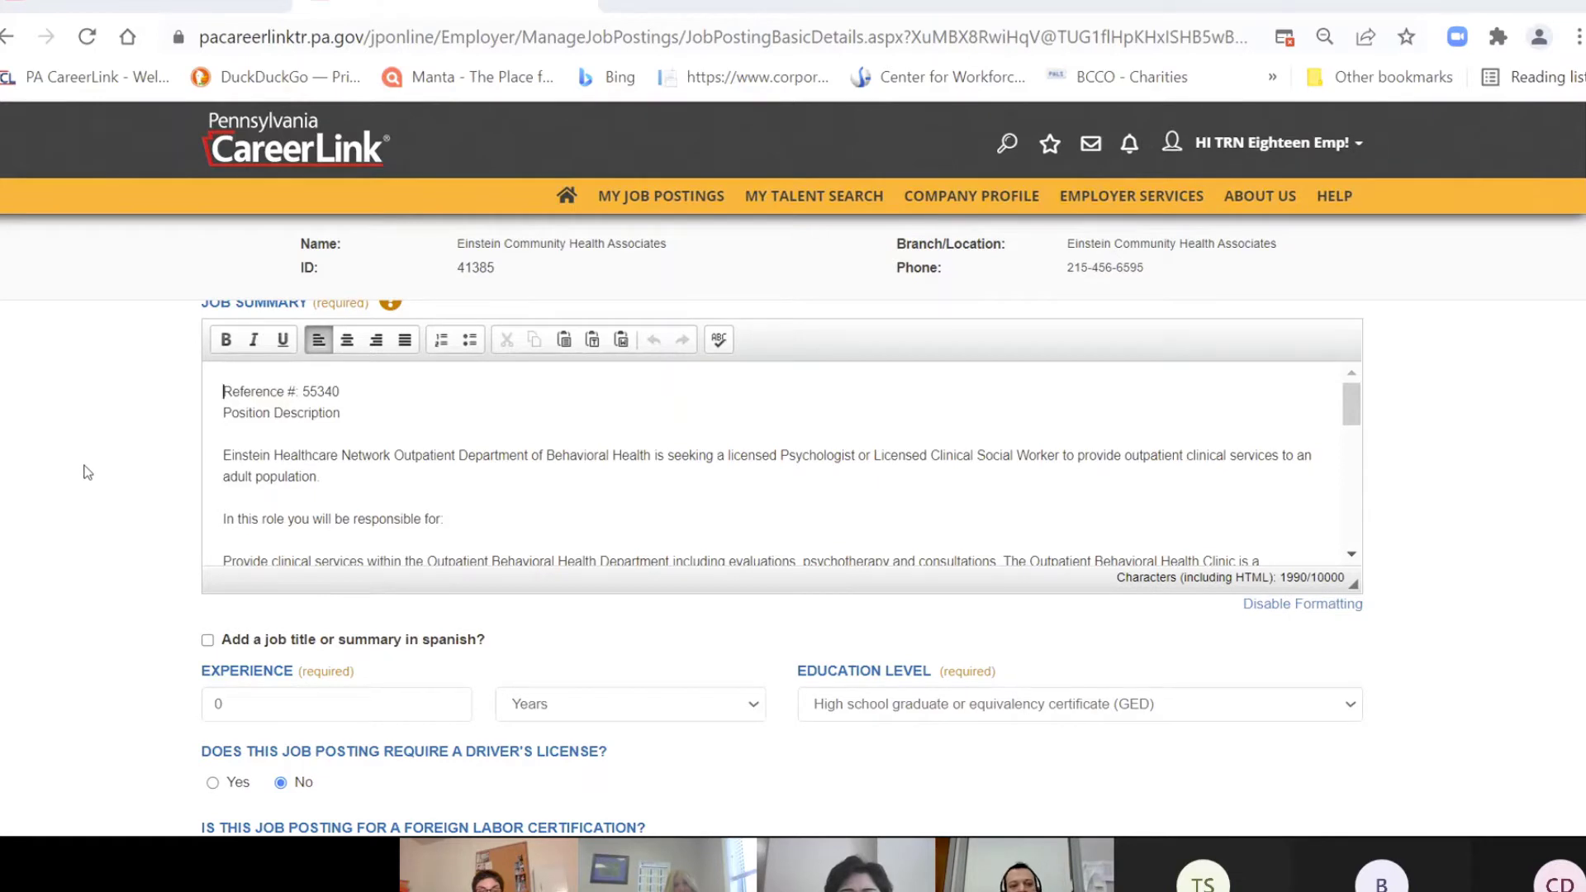
{"action": "scroll", "coordinate": [88, 473], "scroll_direction": "down", "scroll_amount": 2}
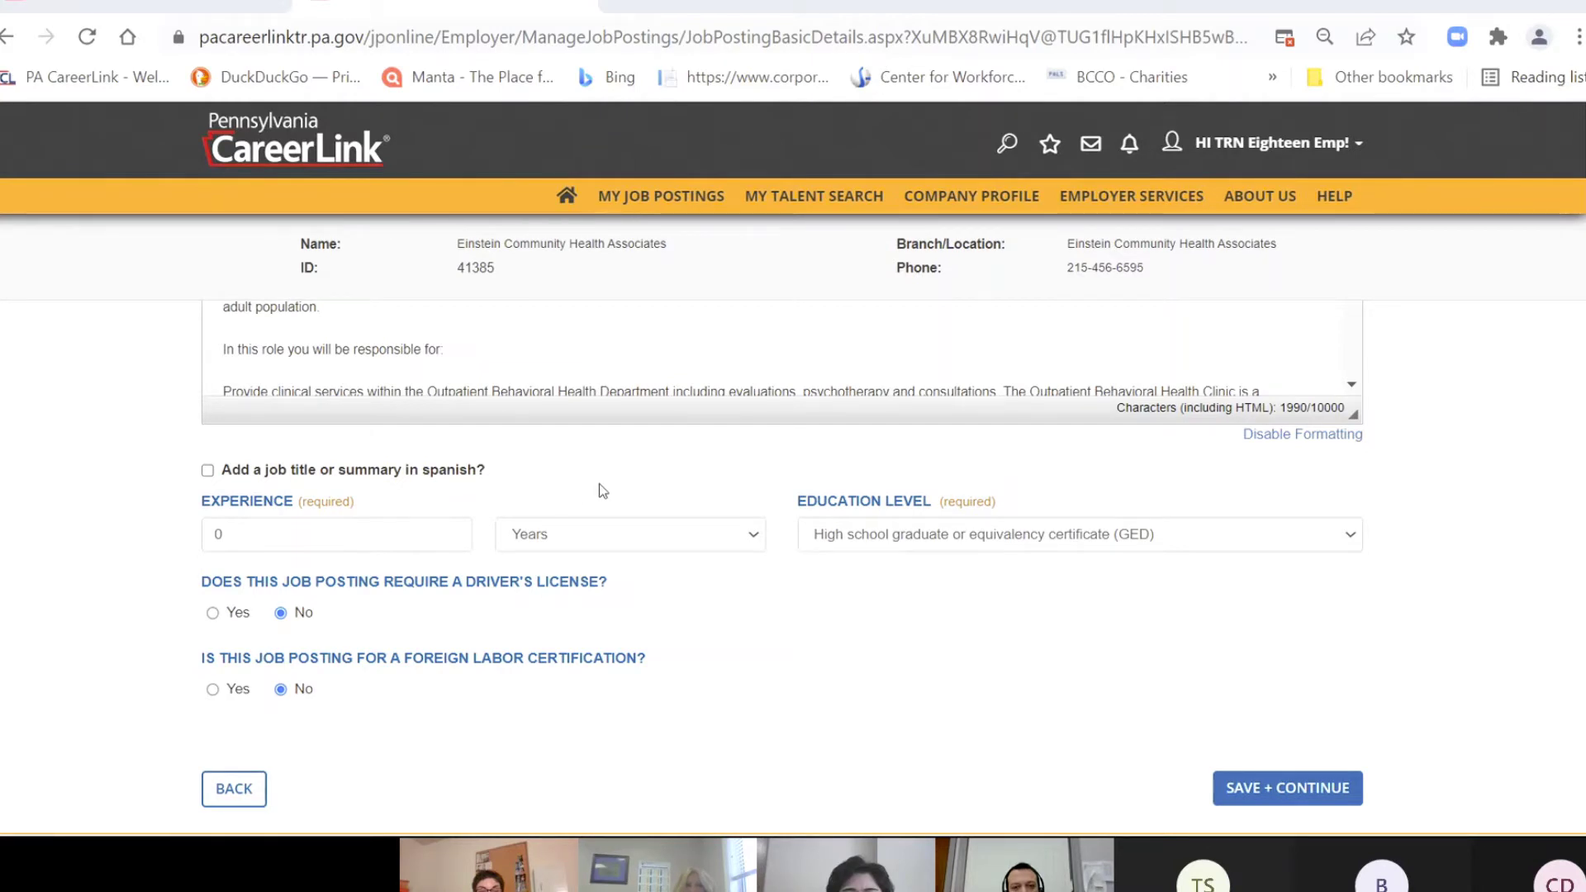
{"action": "scroll", "coordinate": [95, 439], "scroll_direction": "up", "scroll_amount": 1}
{"action": "scroll", "coordinate": [95, 439], "scroll_direction": "up", "scroll_amount": 2}
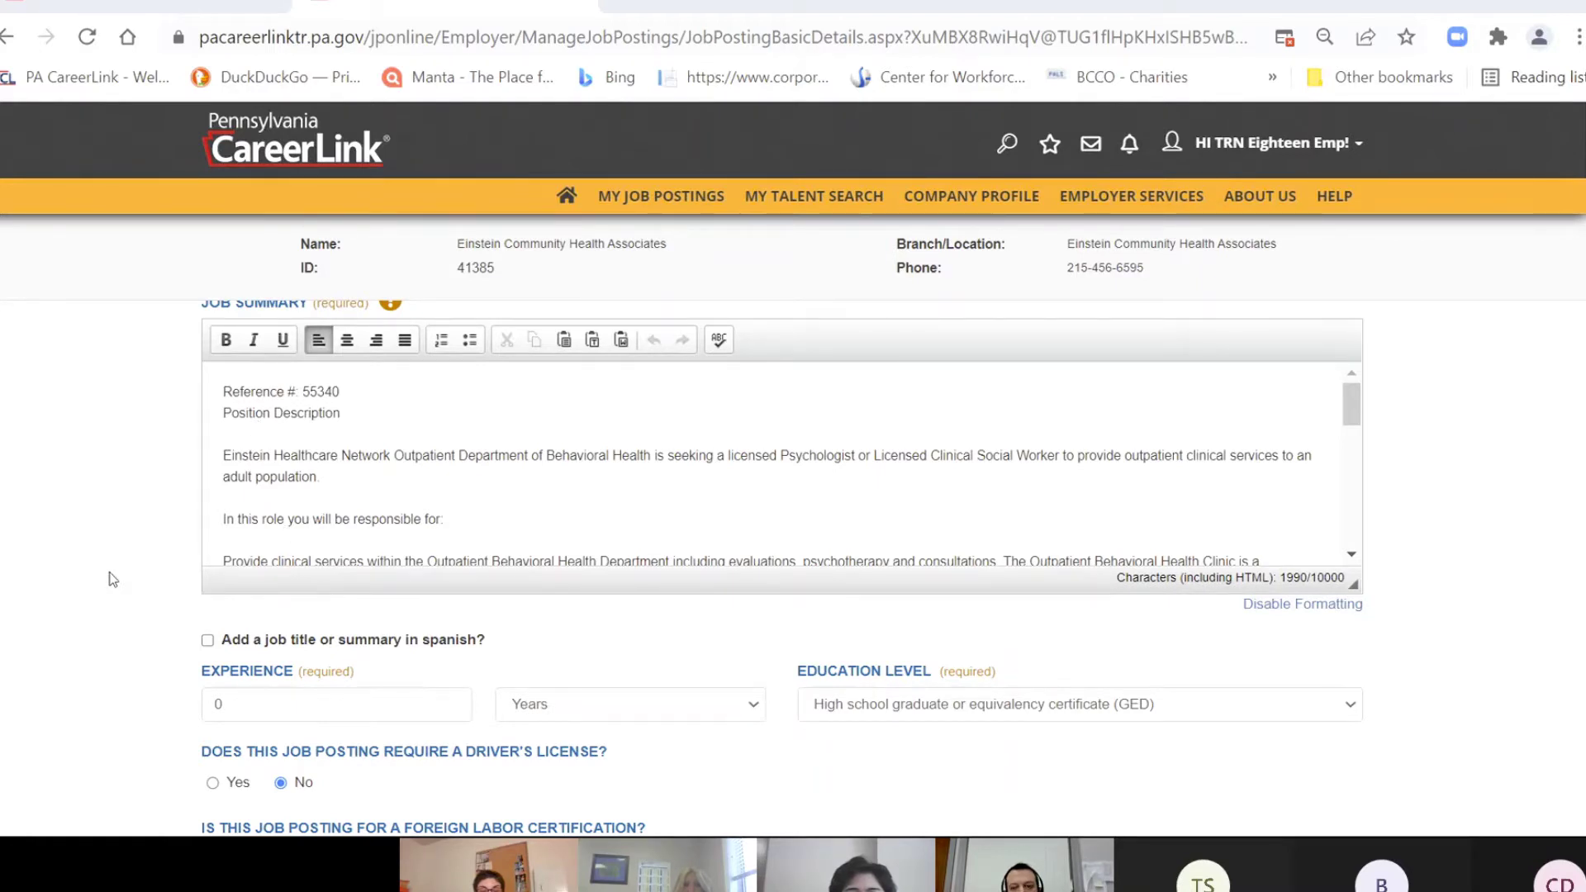
{"action": "scroll", "coordinate": [113, 578], "scroll_direction": "down", "scroll_amount": 2}
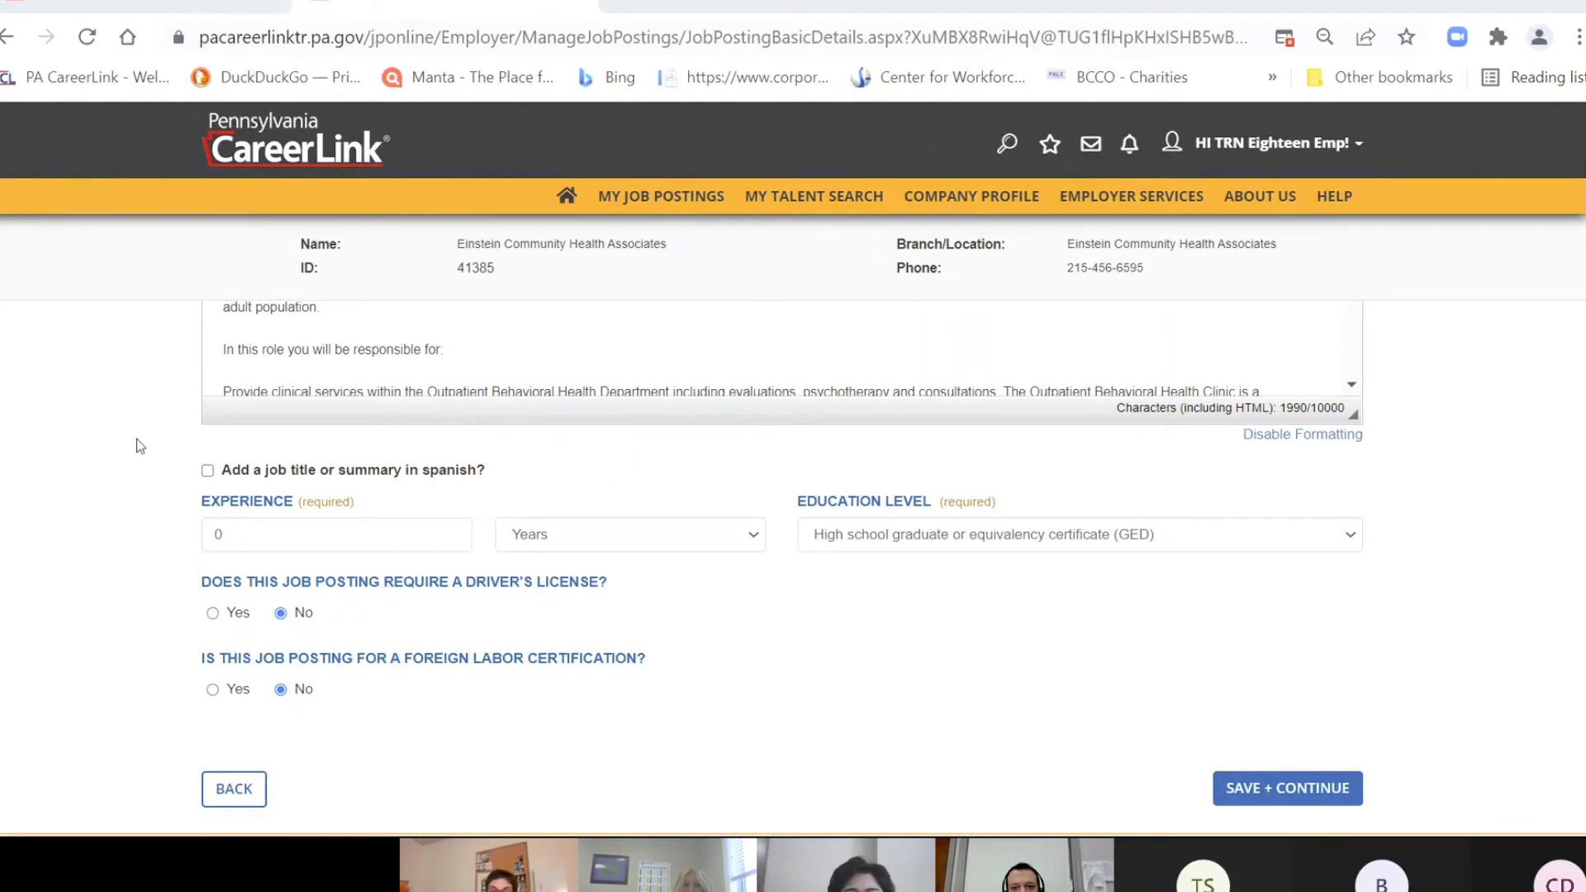
{"action": "scroll", "coordinate": [129, 447], "scroll_direction": "down", "scroll_amount": 1}
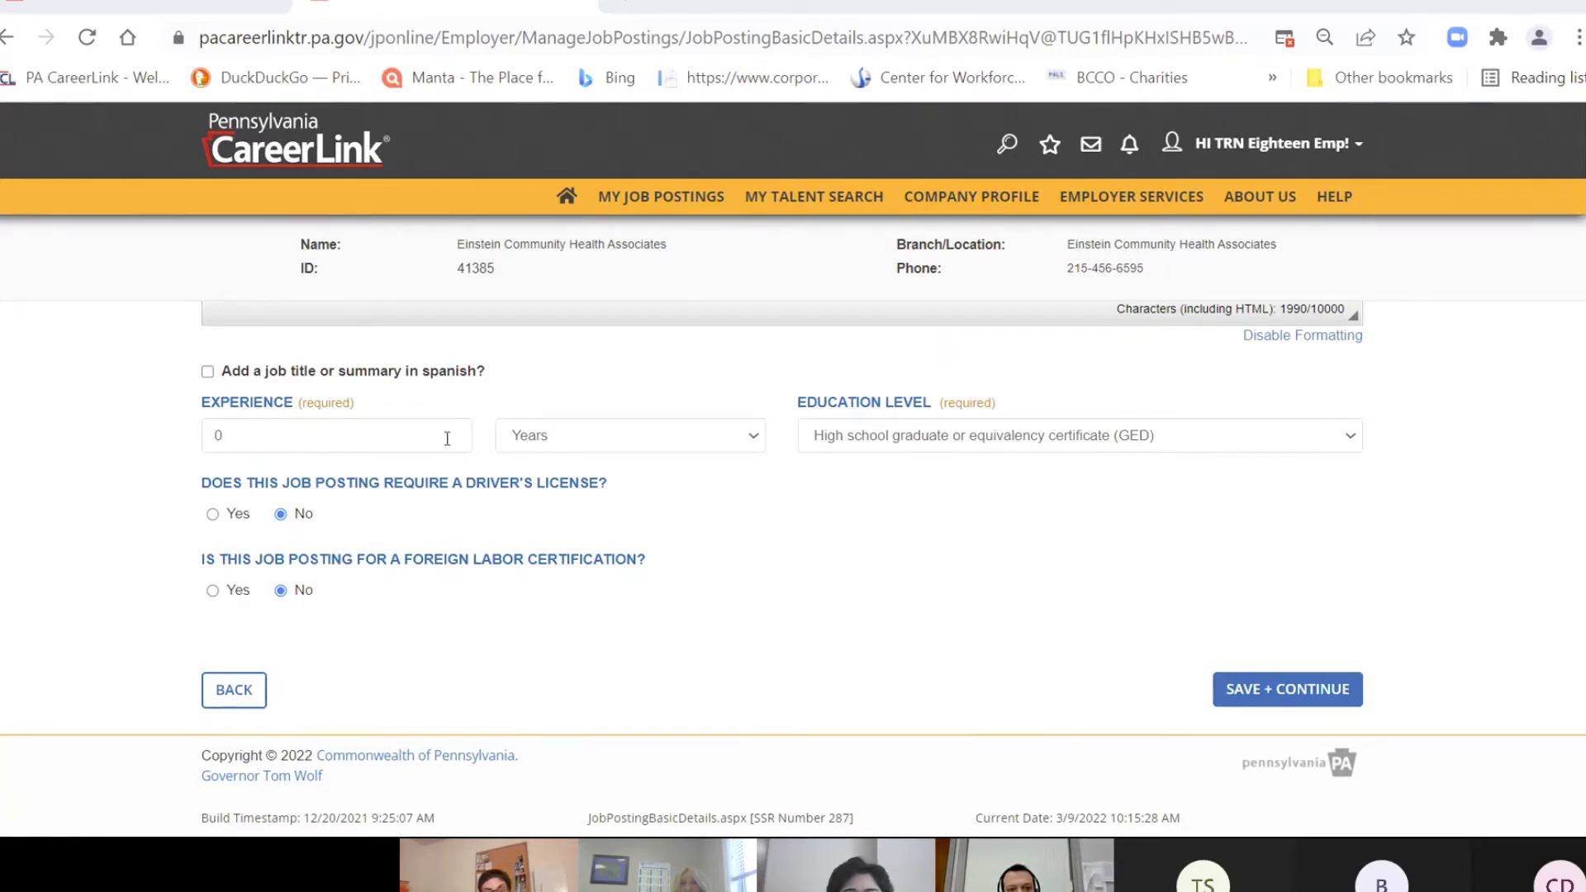
{"action": "left_click", "coordinate": [667, 443]}
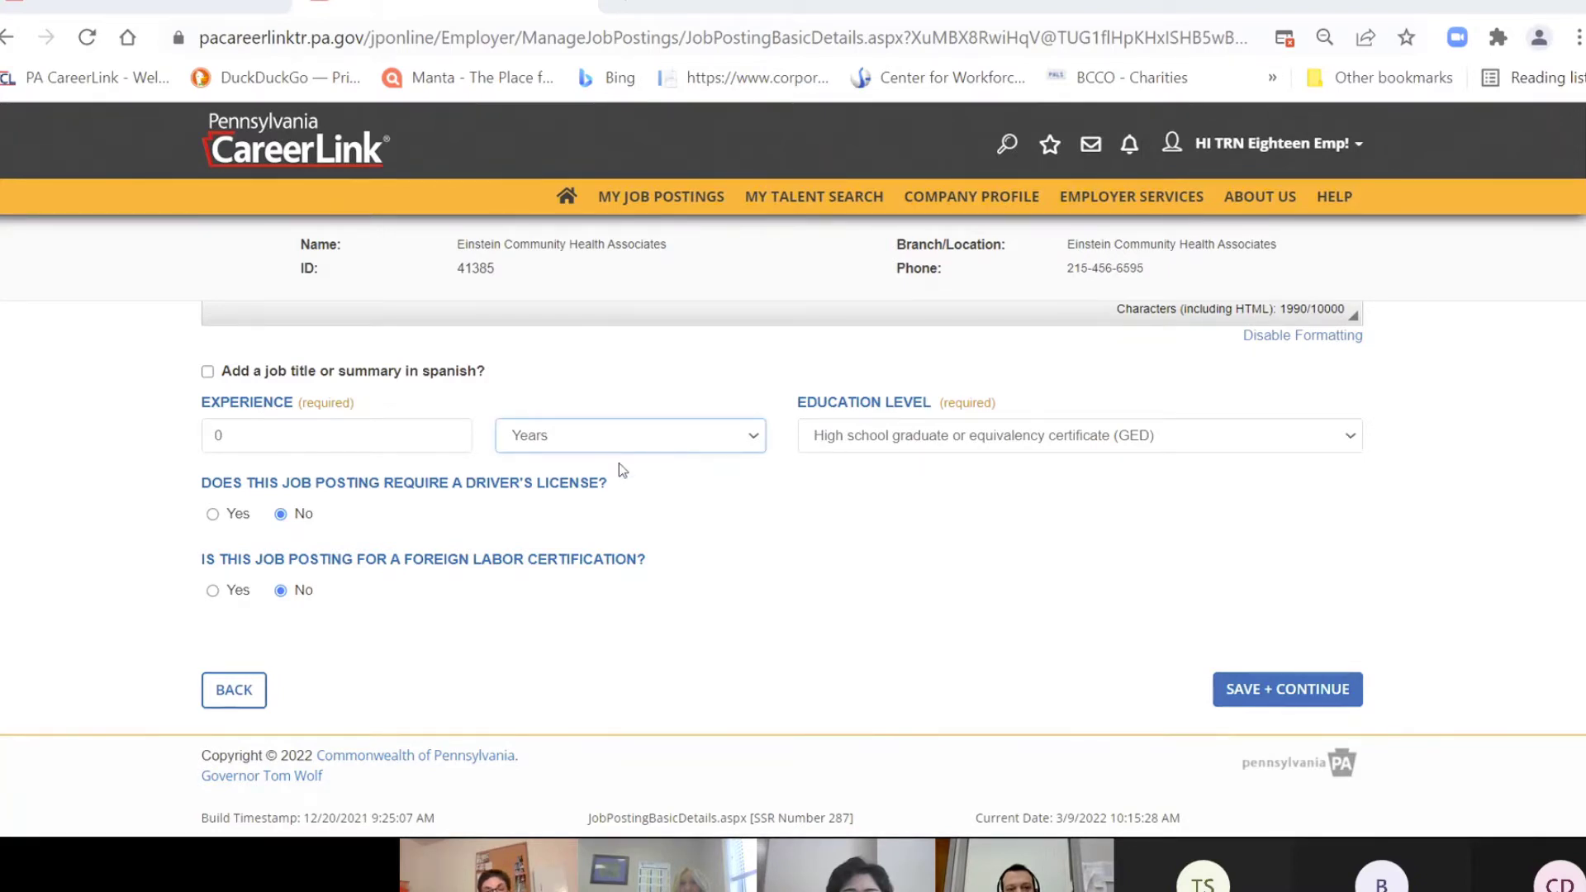
{"action": "left_click", "coordinate": [618, 462]}
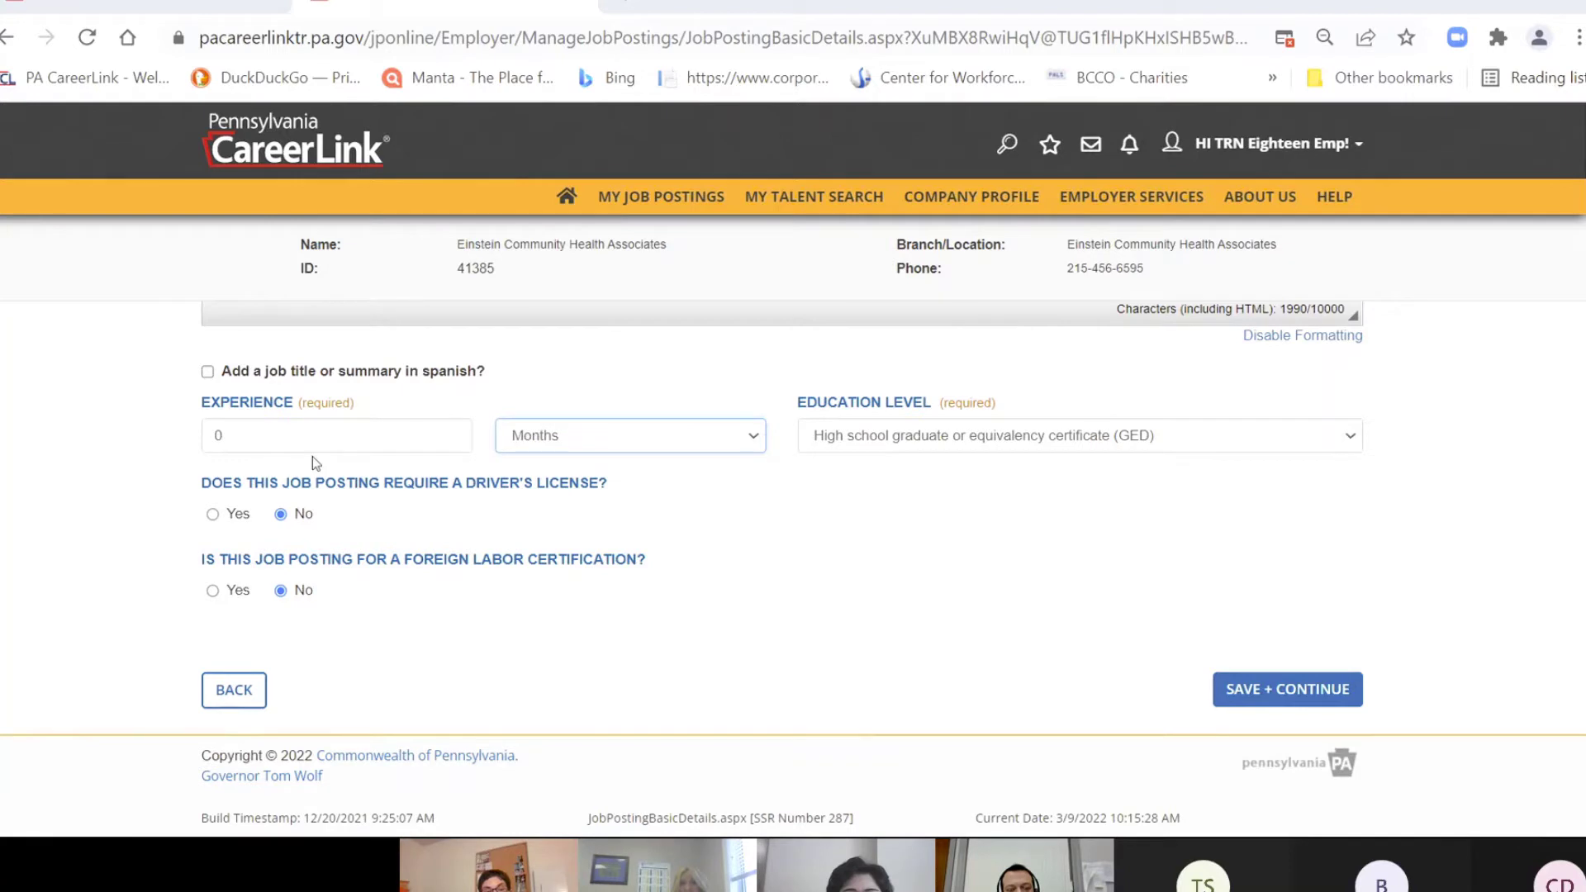
{"action": "left_click", "coordinate": [228, 437]}
{"action": "key", "text": "BackSpace"}
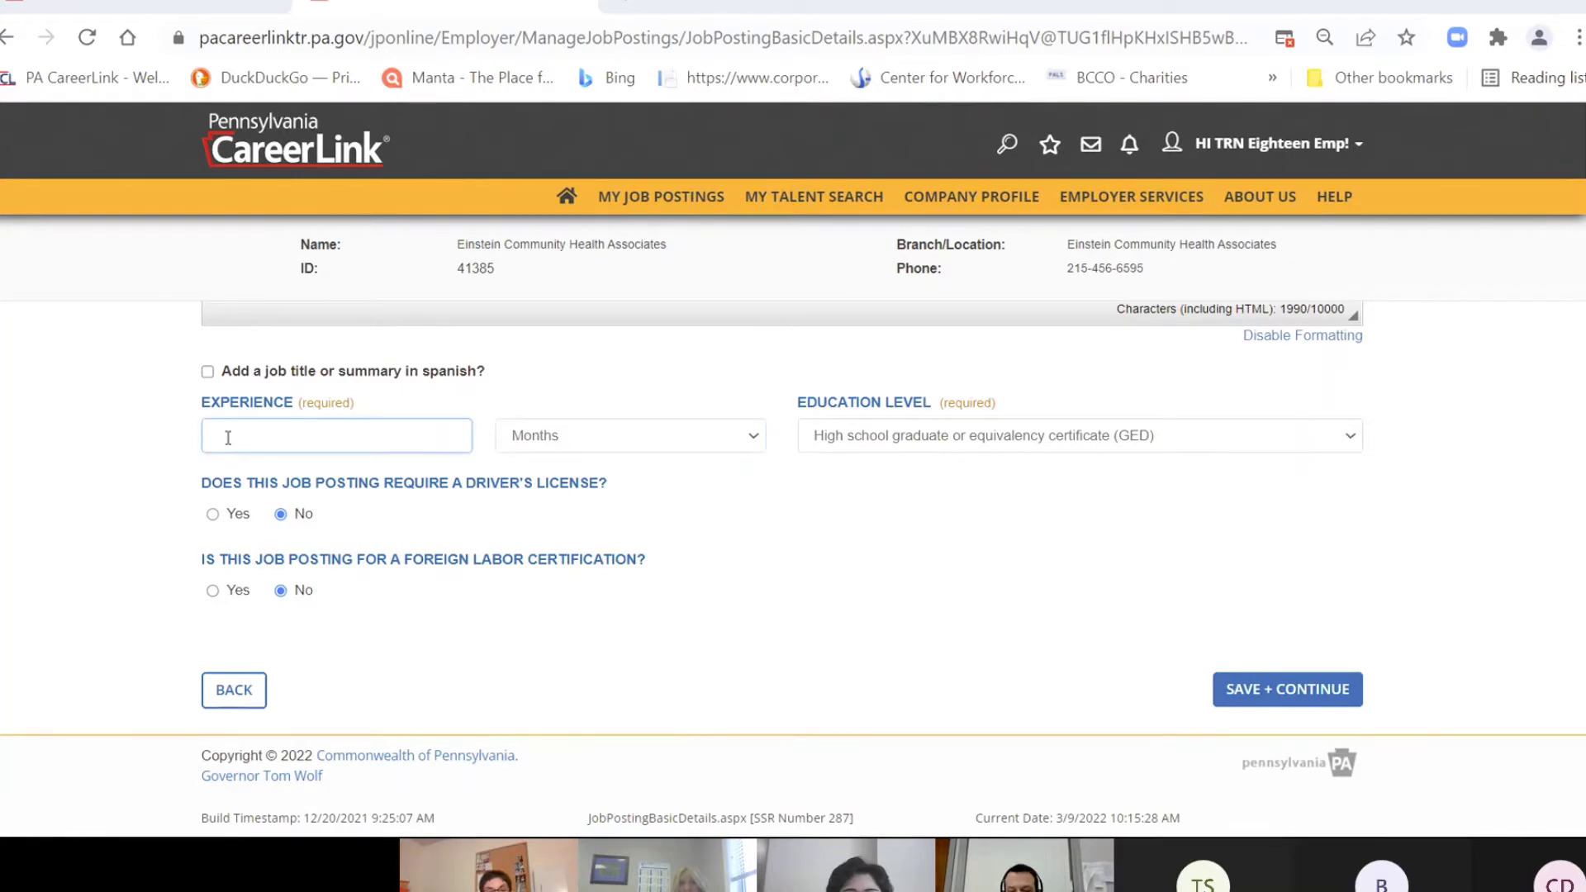
{"action": "type", "text": "3"}
{"action": "left_click", "coordinate": [851, 590]}
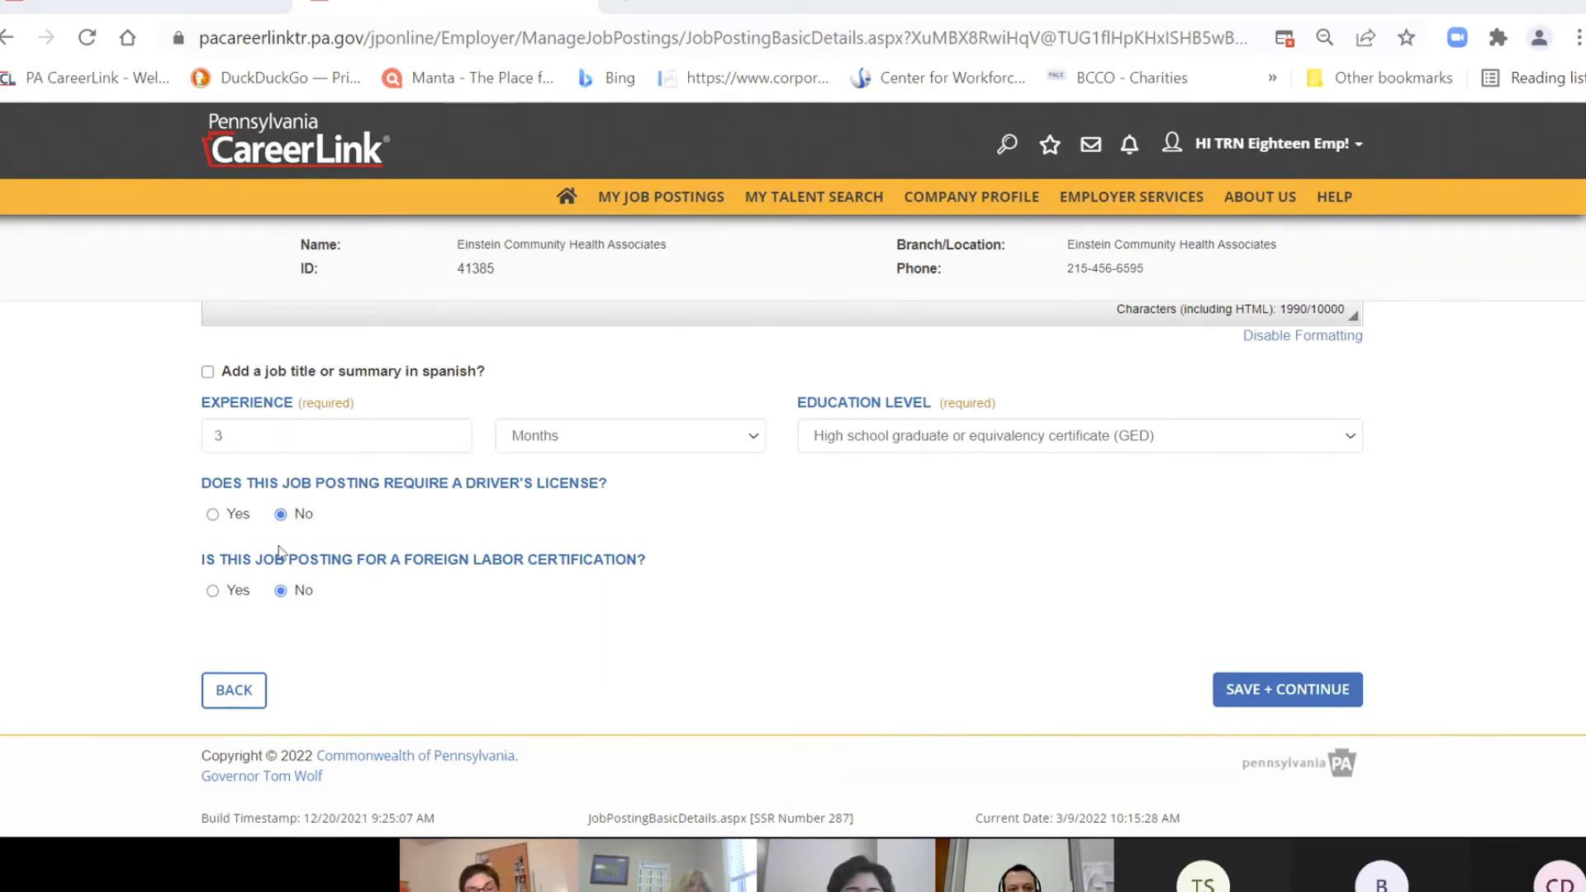
- Require a Pennsylvania Class C - Standard Drivers License for the posting and save the basic information to continue
{"action": "left_click", "coordinate": [212, 514]}
{"action": "scroll", "coordinate": [106, 499], "scroll_direction": "down", "scroll_amount": 2}
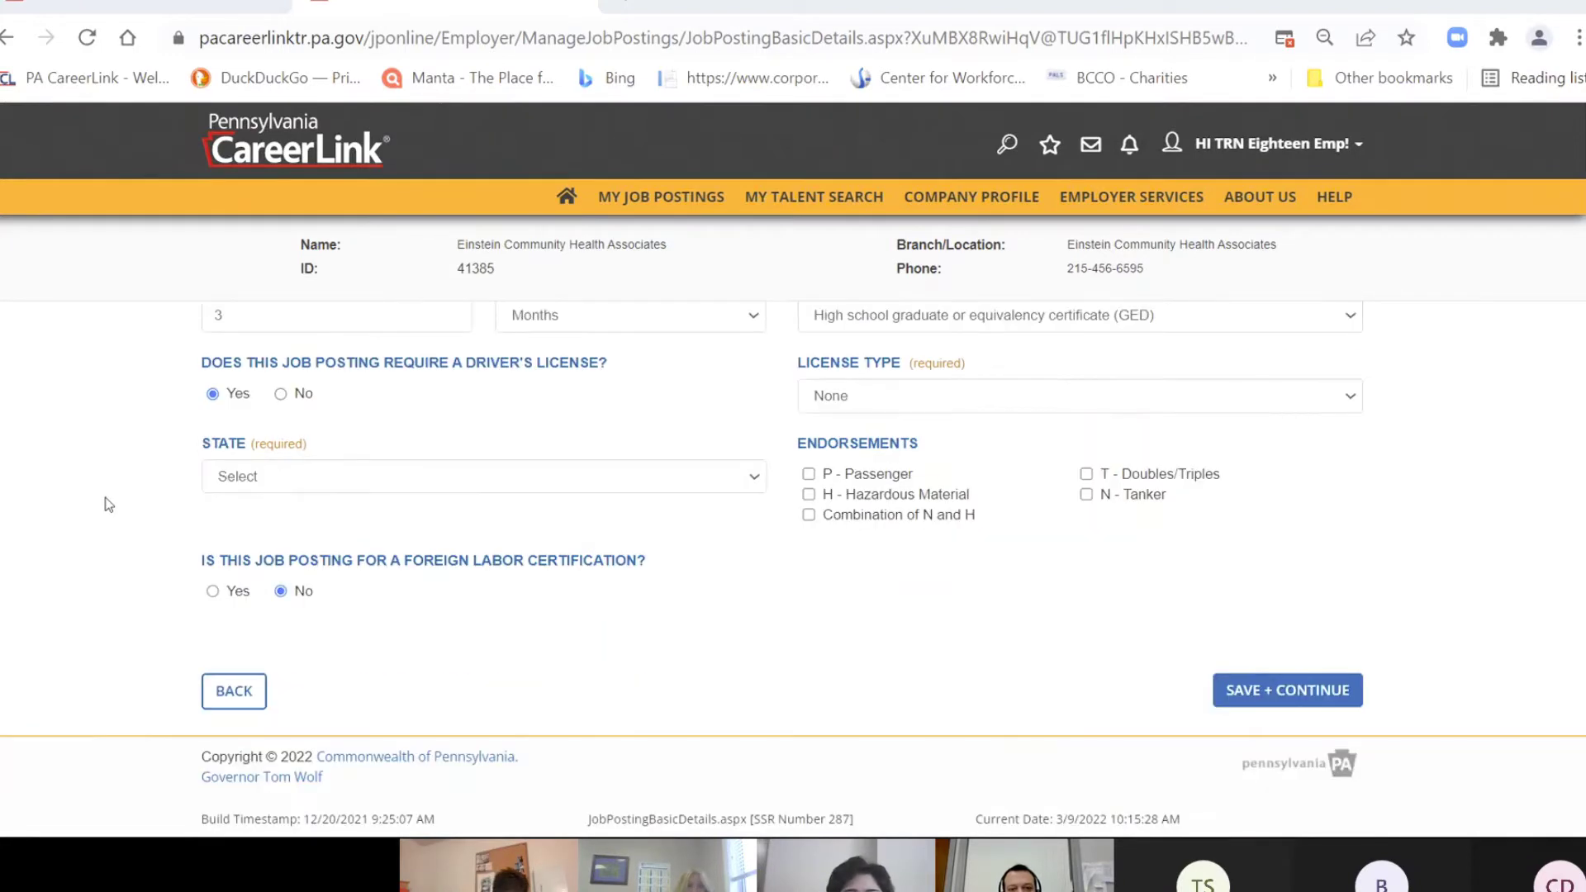
{"action": "left_click", "coordinate": [482, 476]}
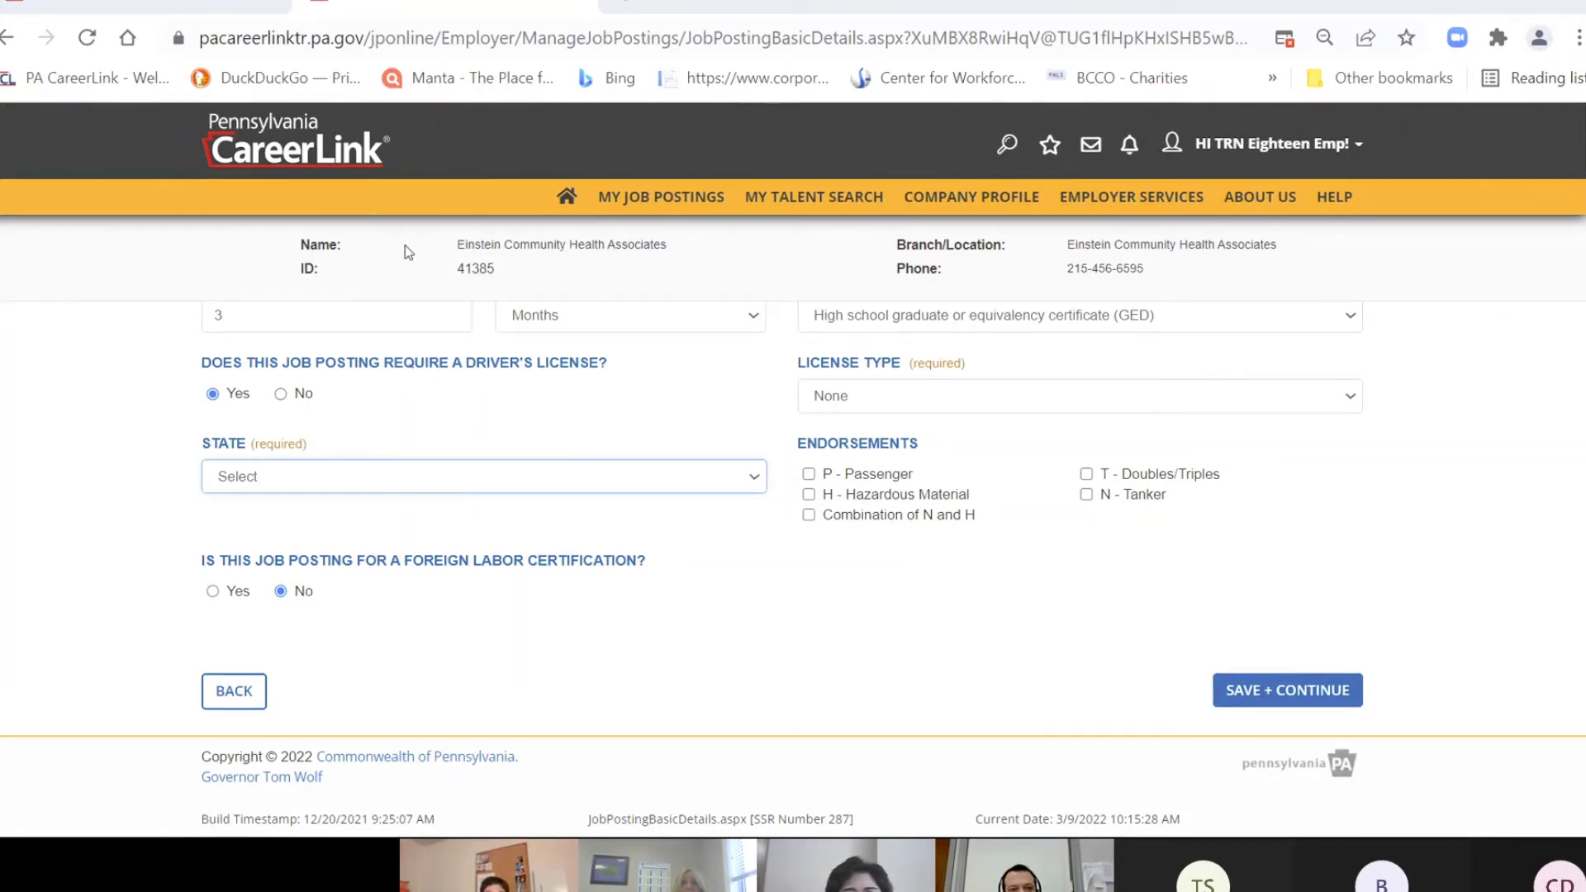
{"action": "key", "text": "p"}
{"action": "left_click", "coordinate": [911, 400]}
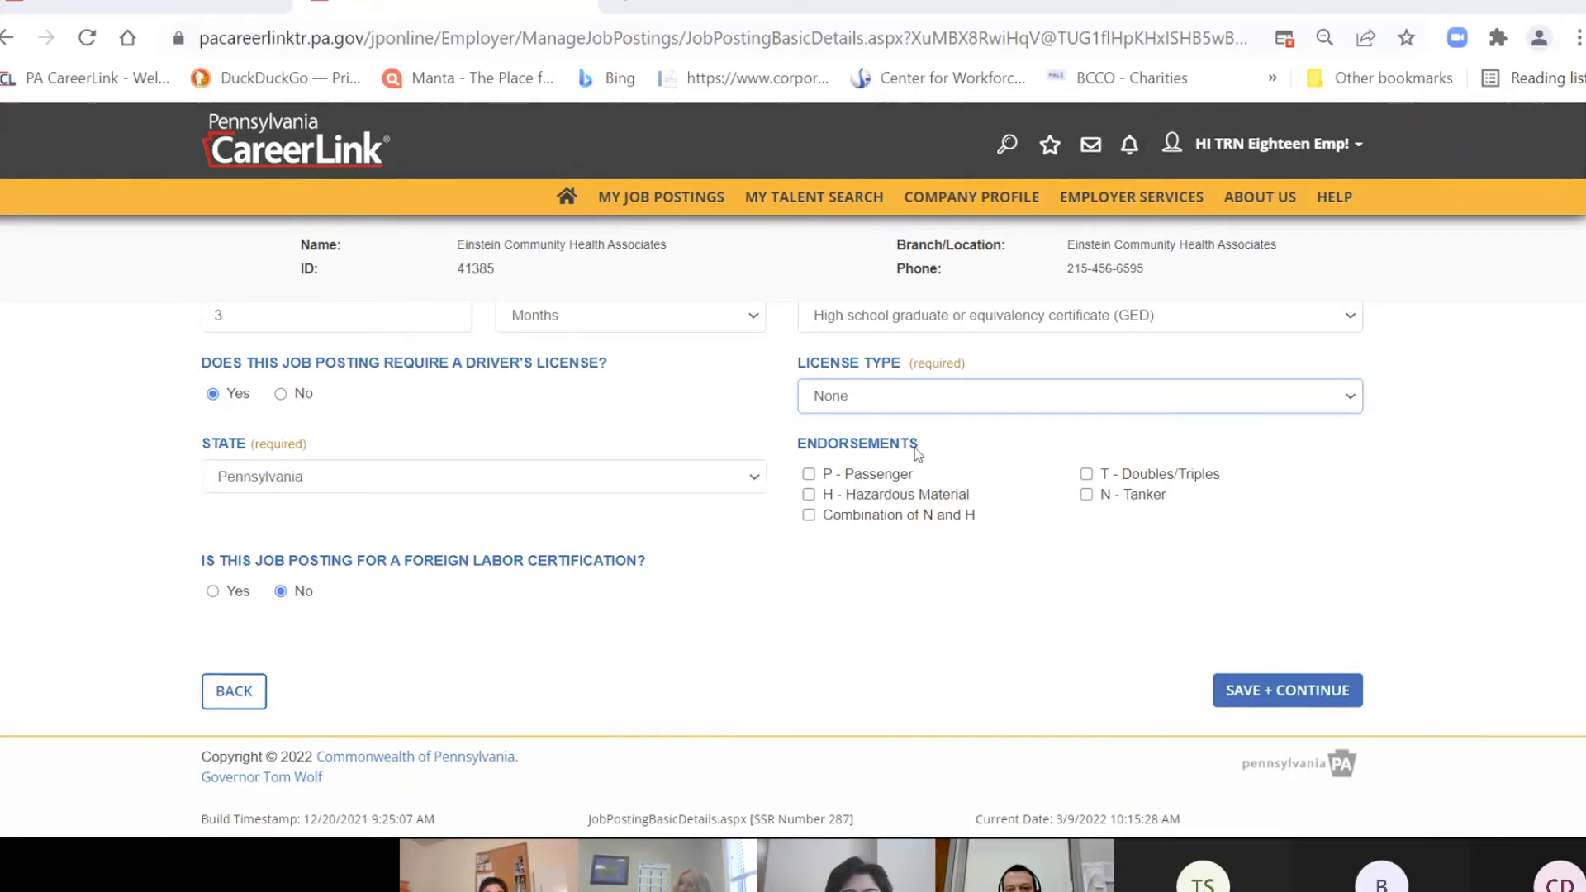
{"action": "left_click", "coordinate": [929, 498]}
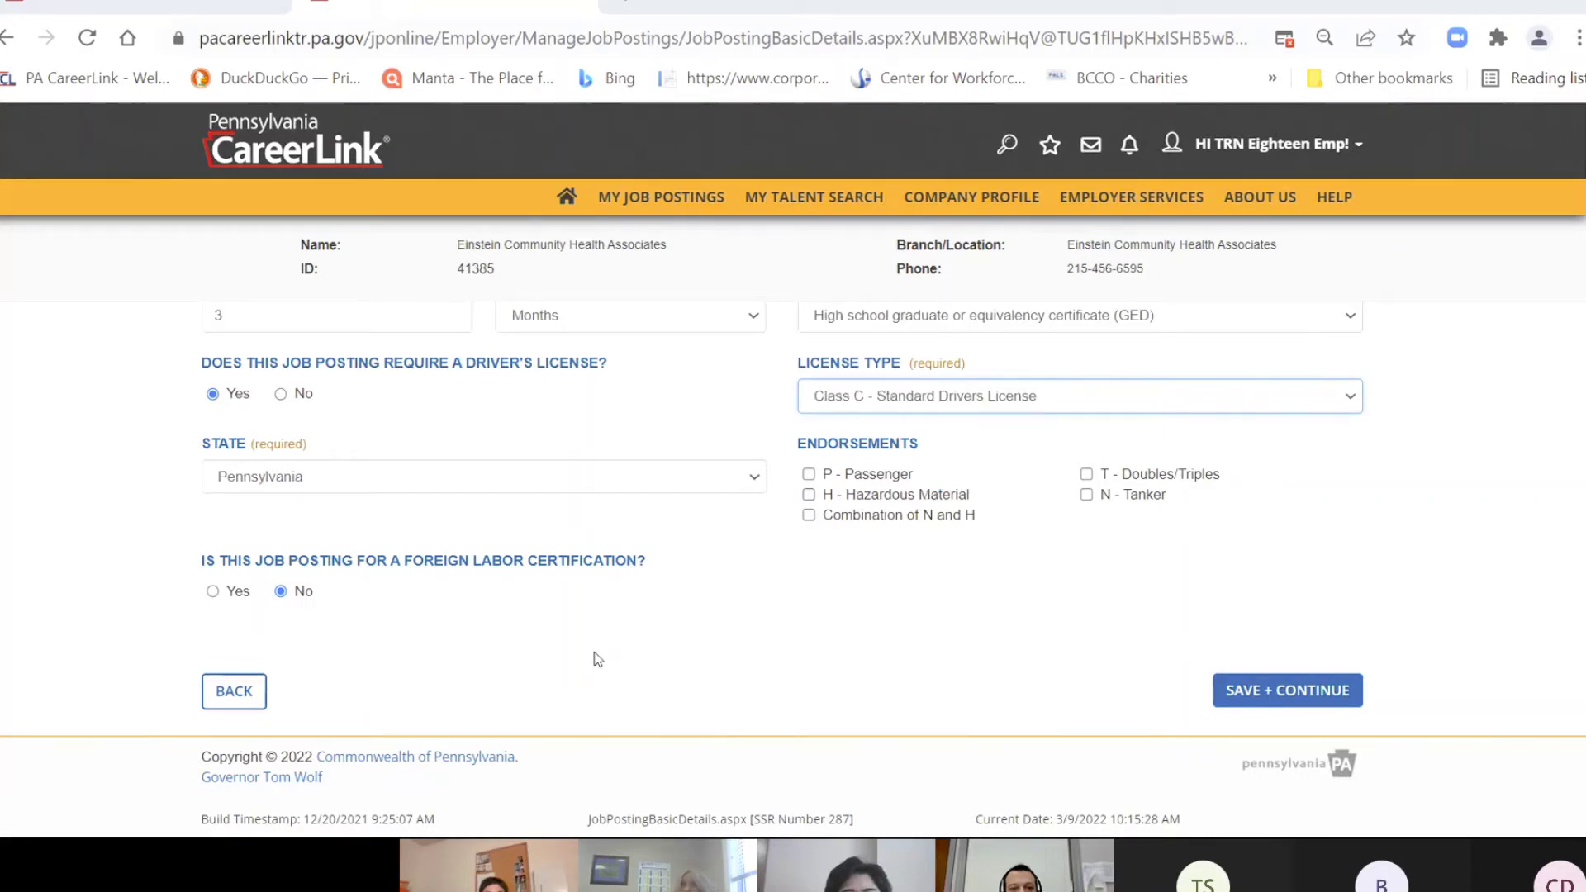
{"action": "left_click", "coordinate": [680, 677]}
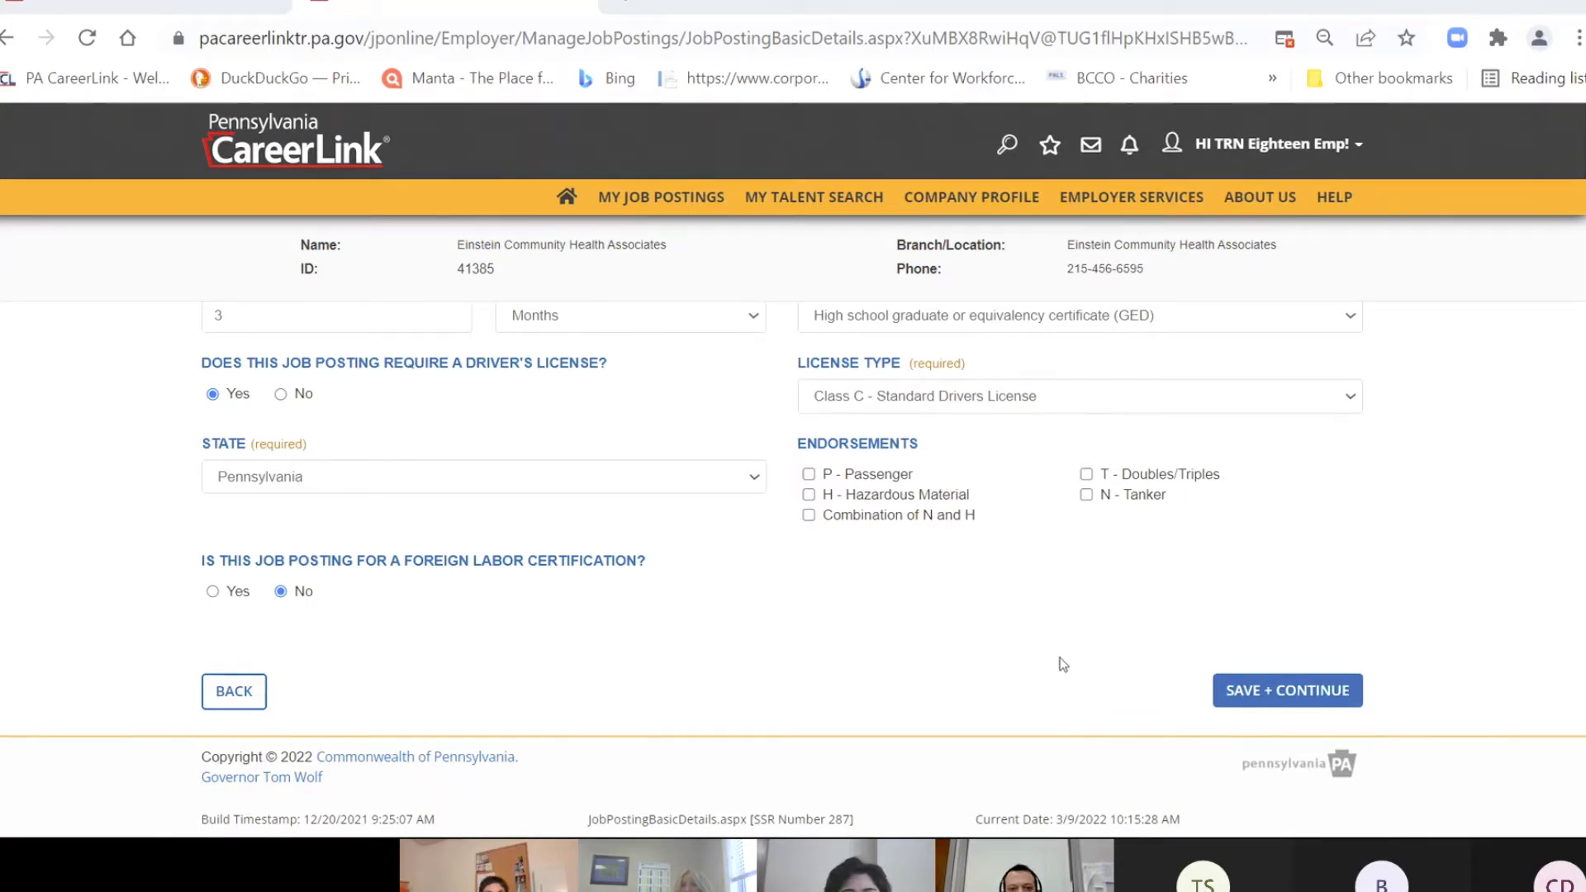
{"action": "left_click", "coordinate": [1225, 698]}
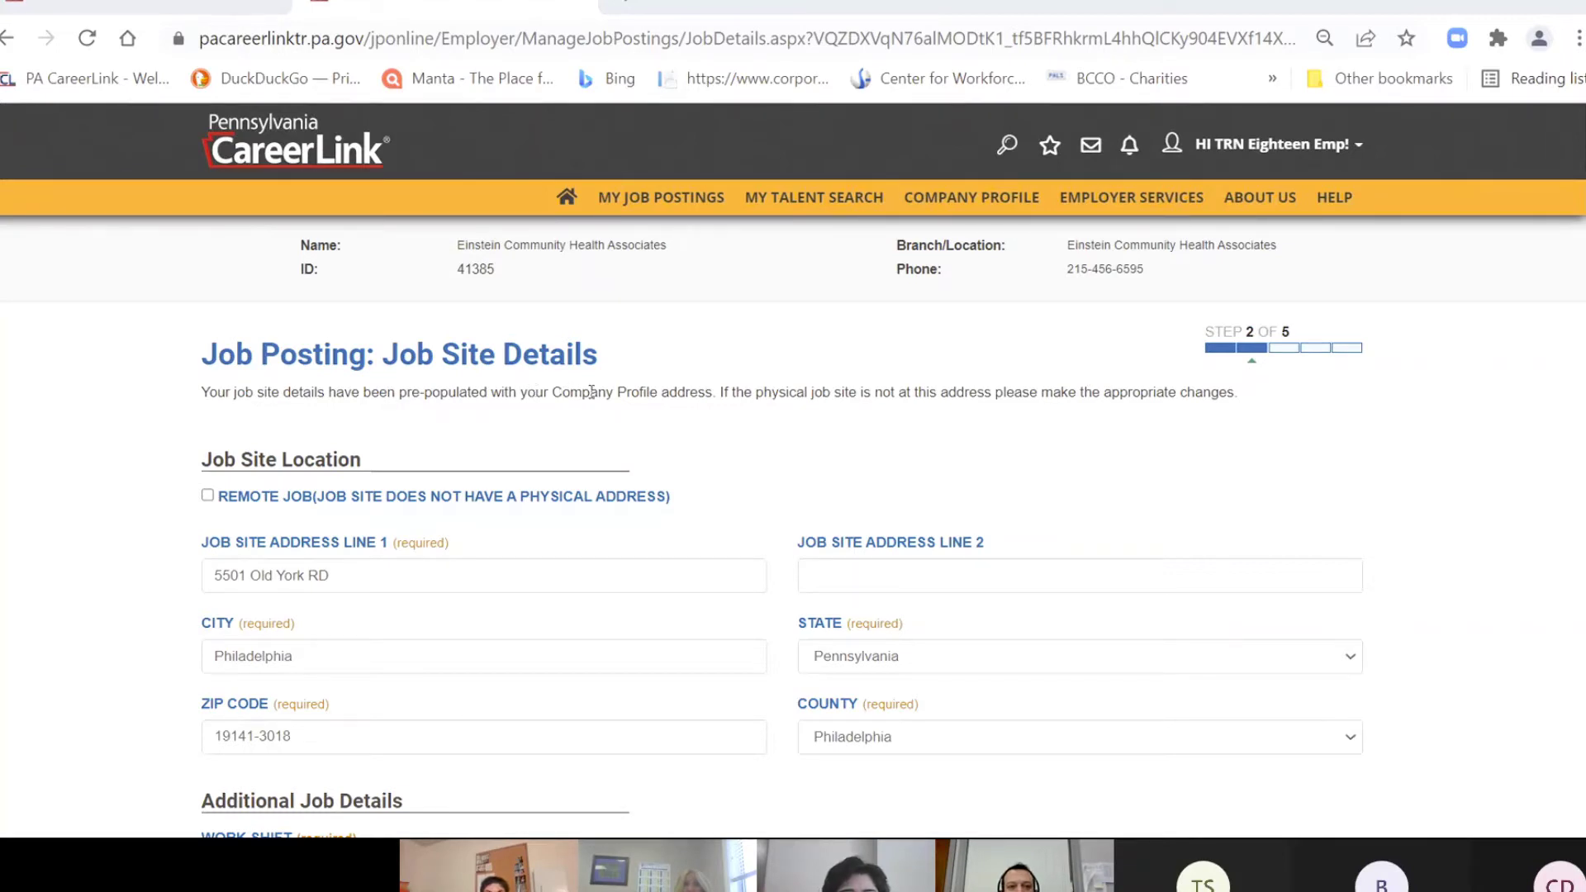
- Replace the first line of the job site address with Philadelphia
{"action": "scroll", "coordinate": [147, 392], "scroll_direction": "down", "scroll_amount": 2}
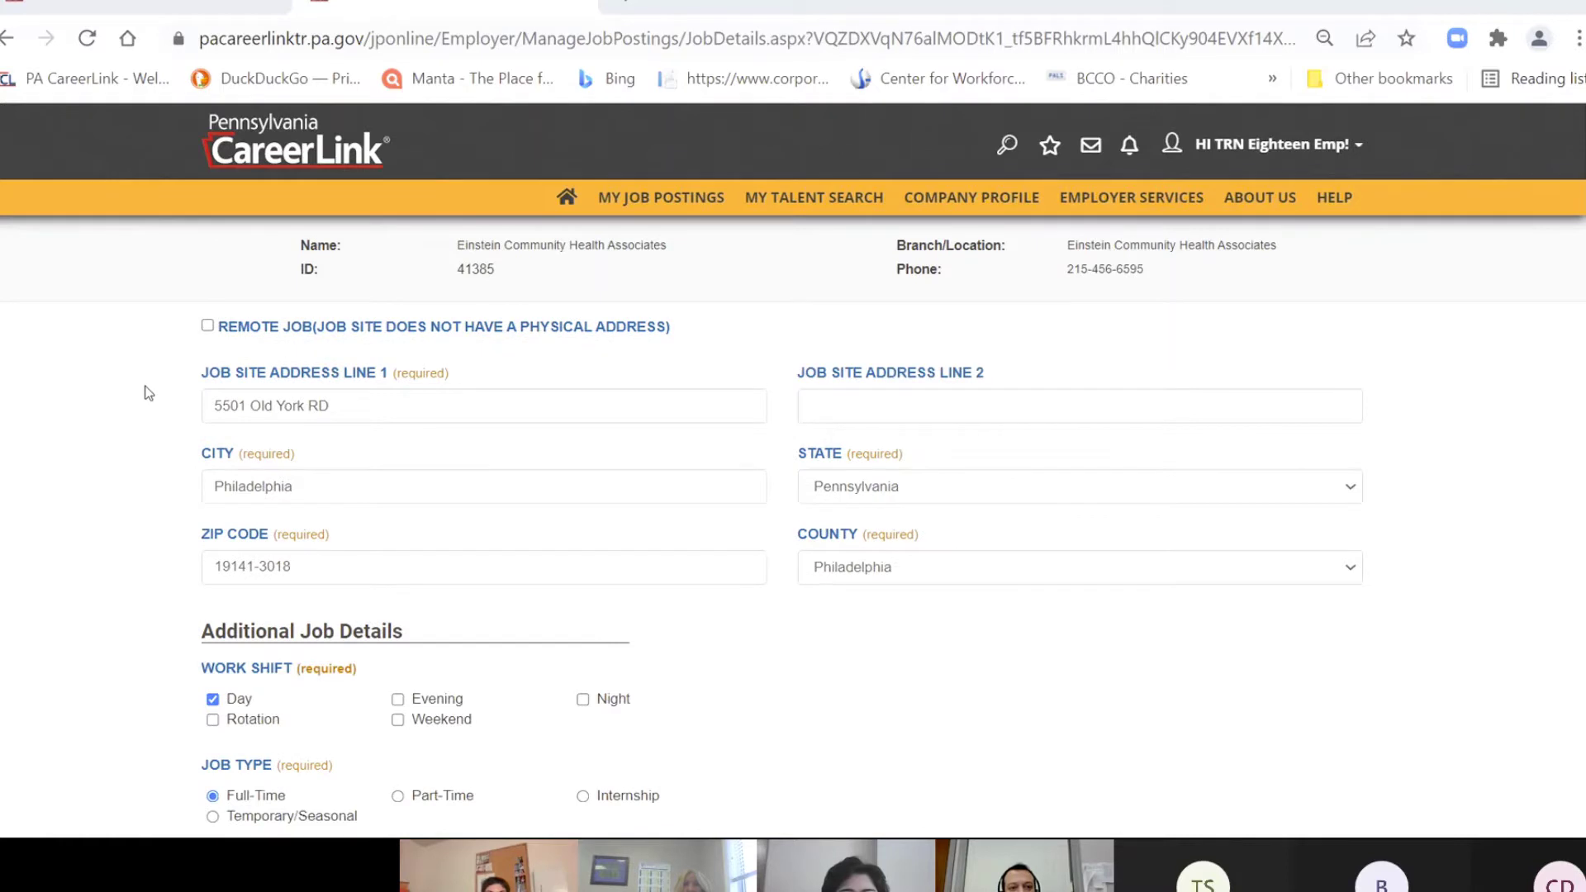
{"action": "scroll", "coordinate": [146, 393], "scroll_direction": "up", "scroll_amount": 2}
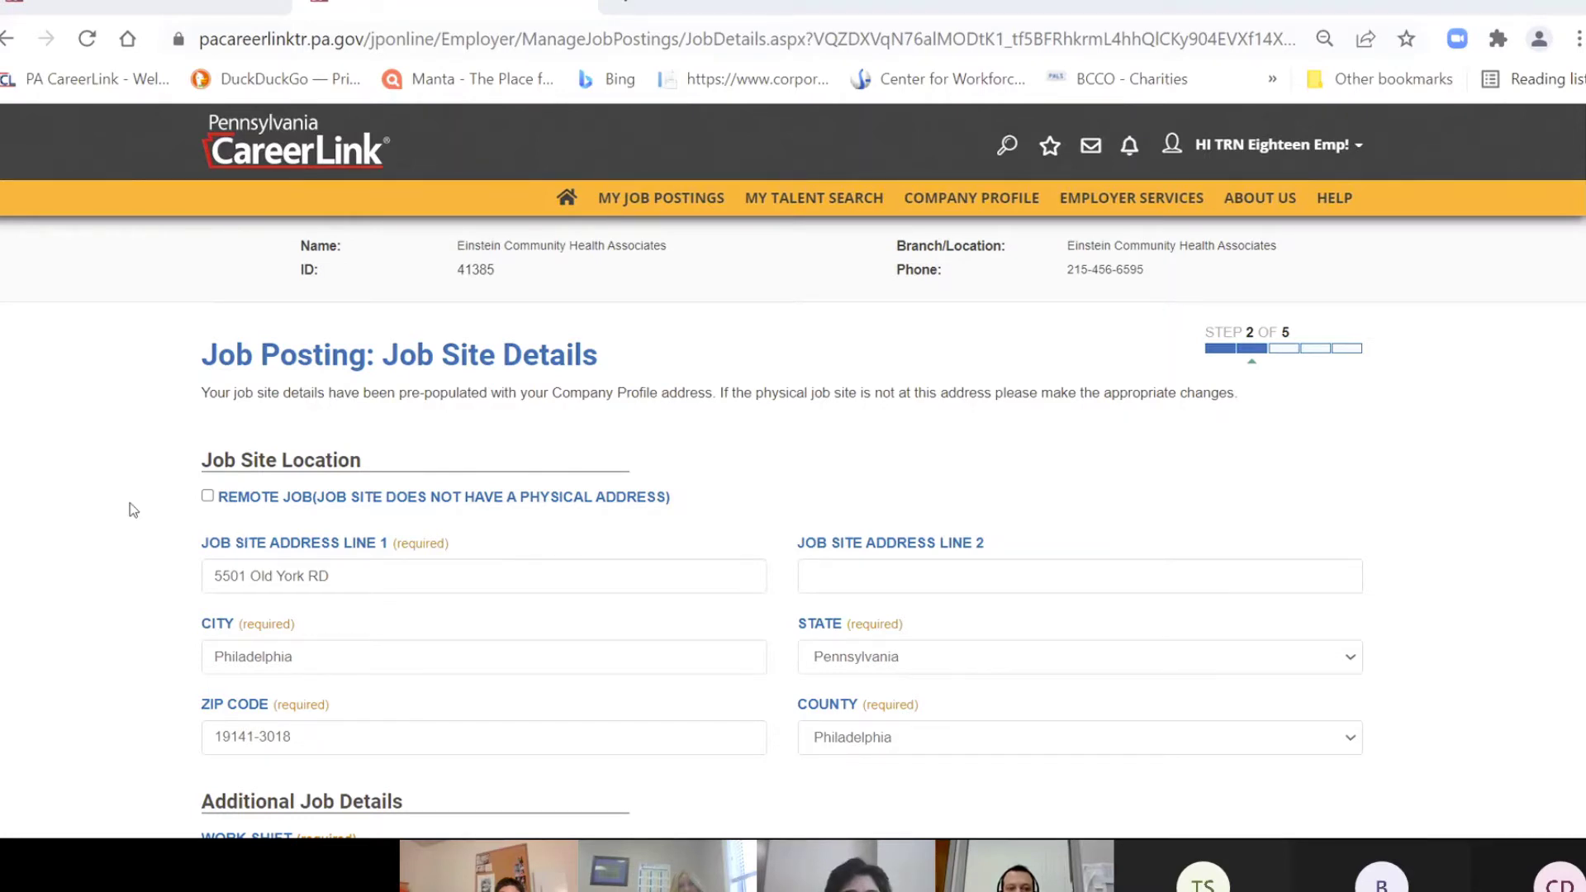
{"action": "scroll", "coordinate": [132, 510], "scroll_direction": "down", "scroll_amount": 2}
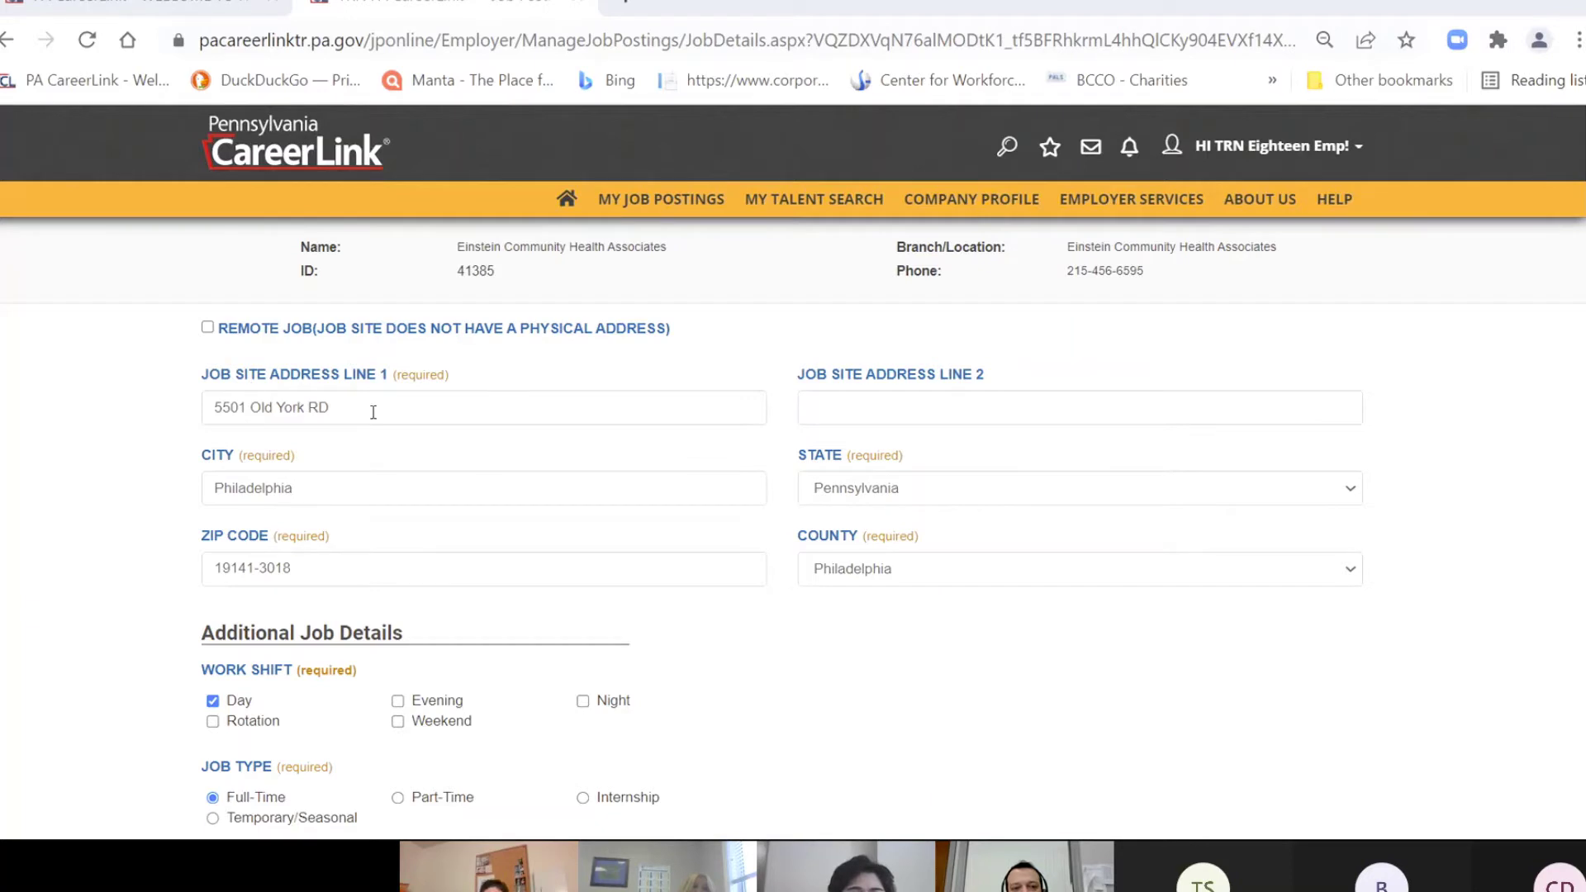
{"action": "left_click_drag", "start_coordinate": [336, 408], "coordinate": [213, 408]}
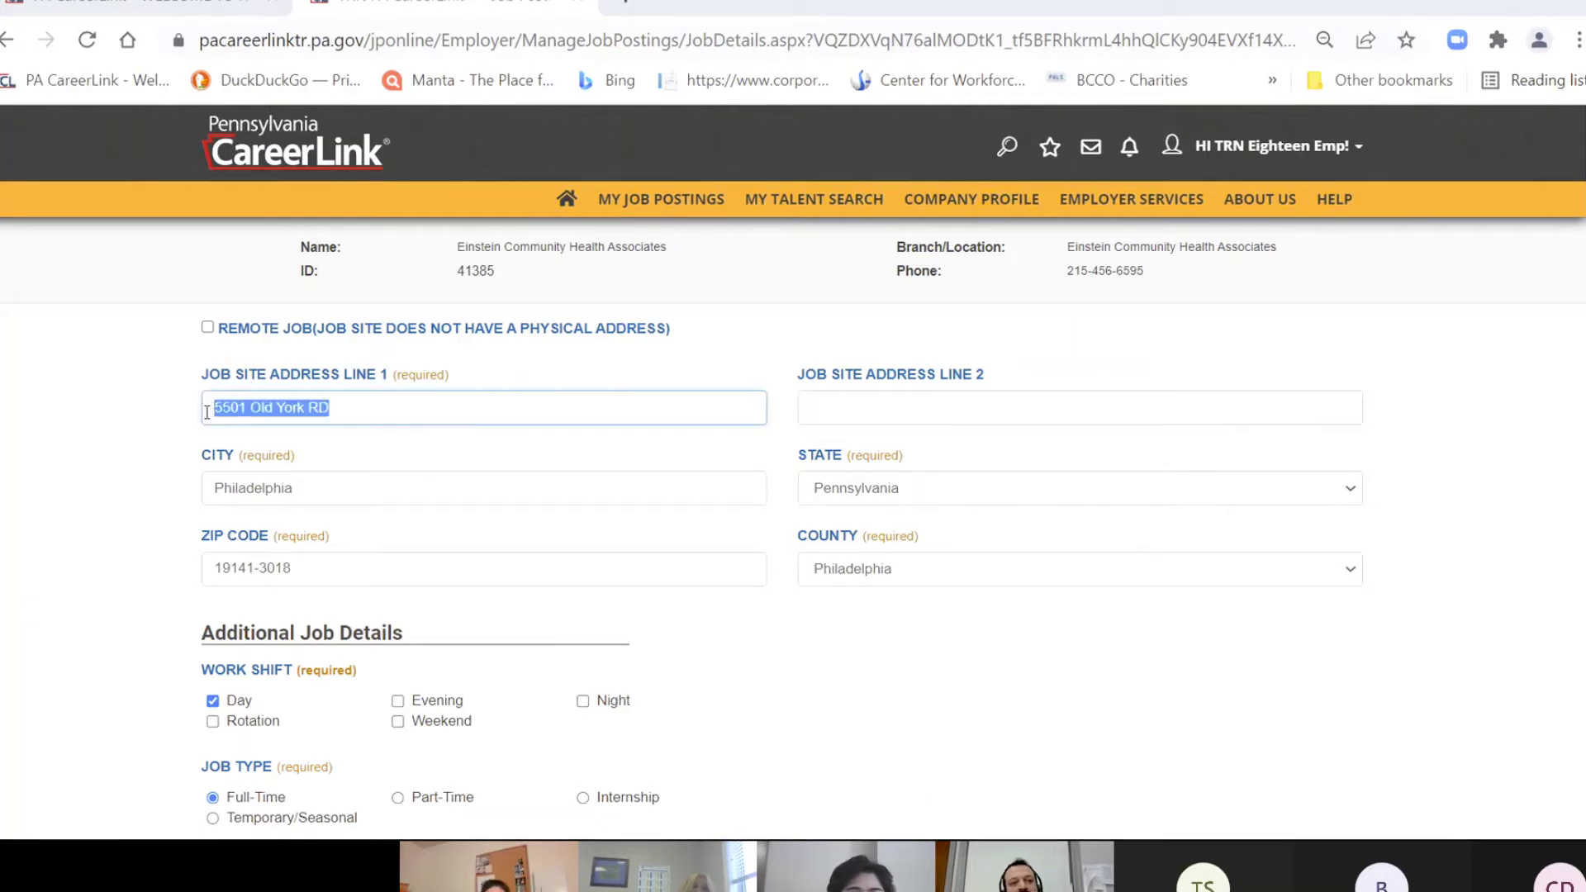
{"action": "type", "text": "P"}
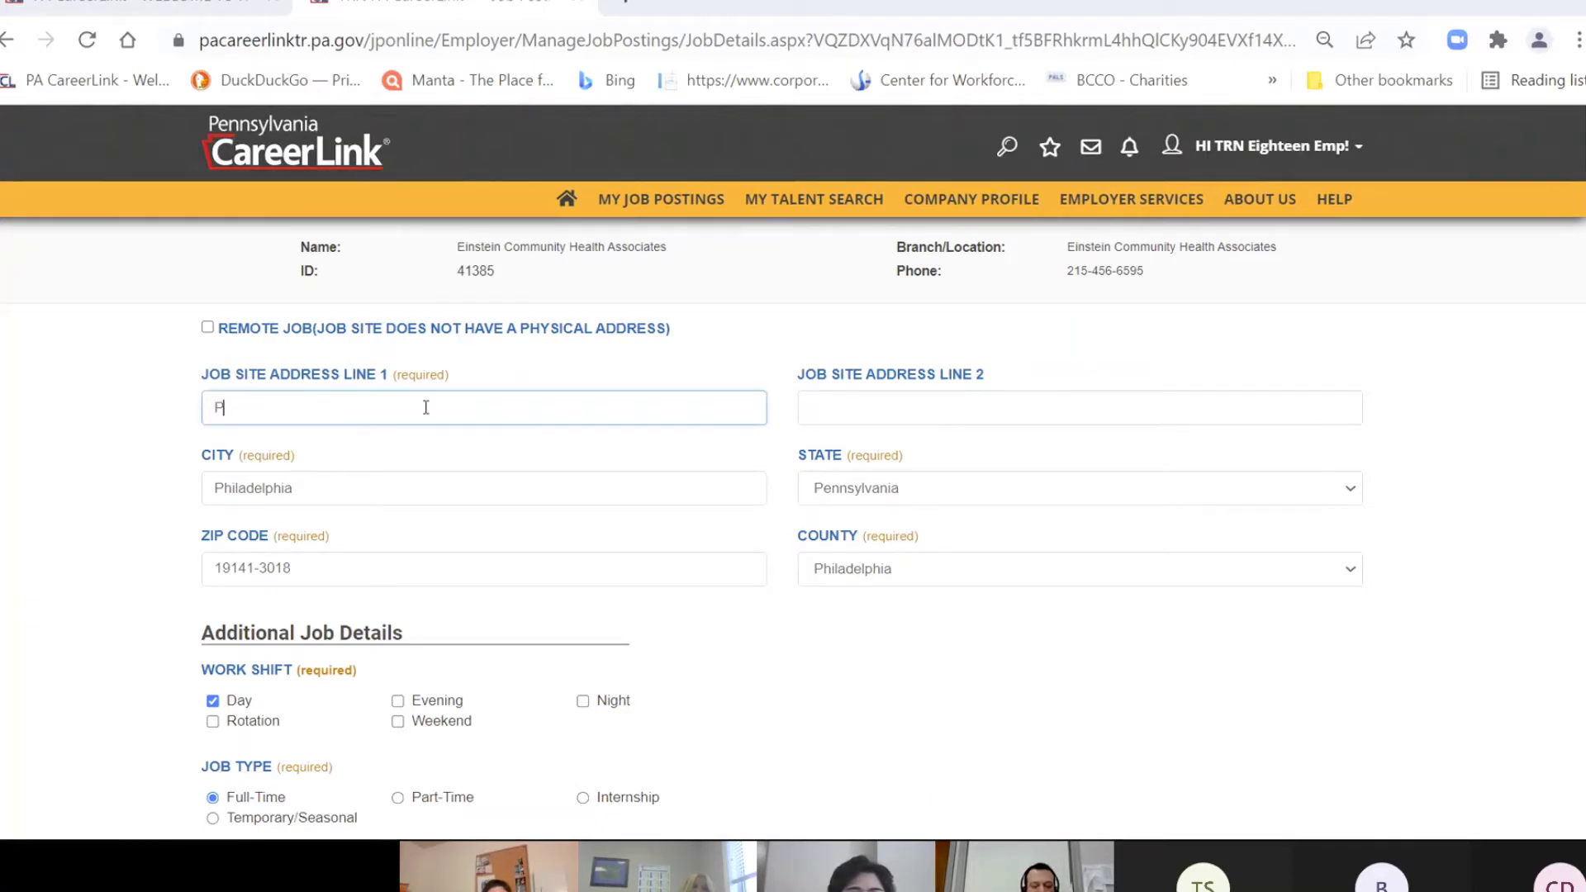
{"action": "type", "text": "hiladelphia"}
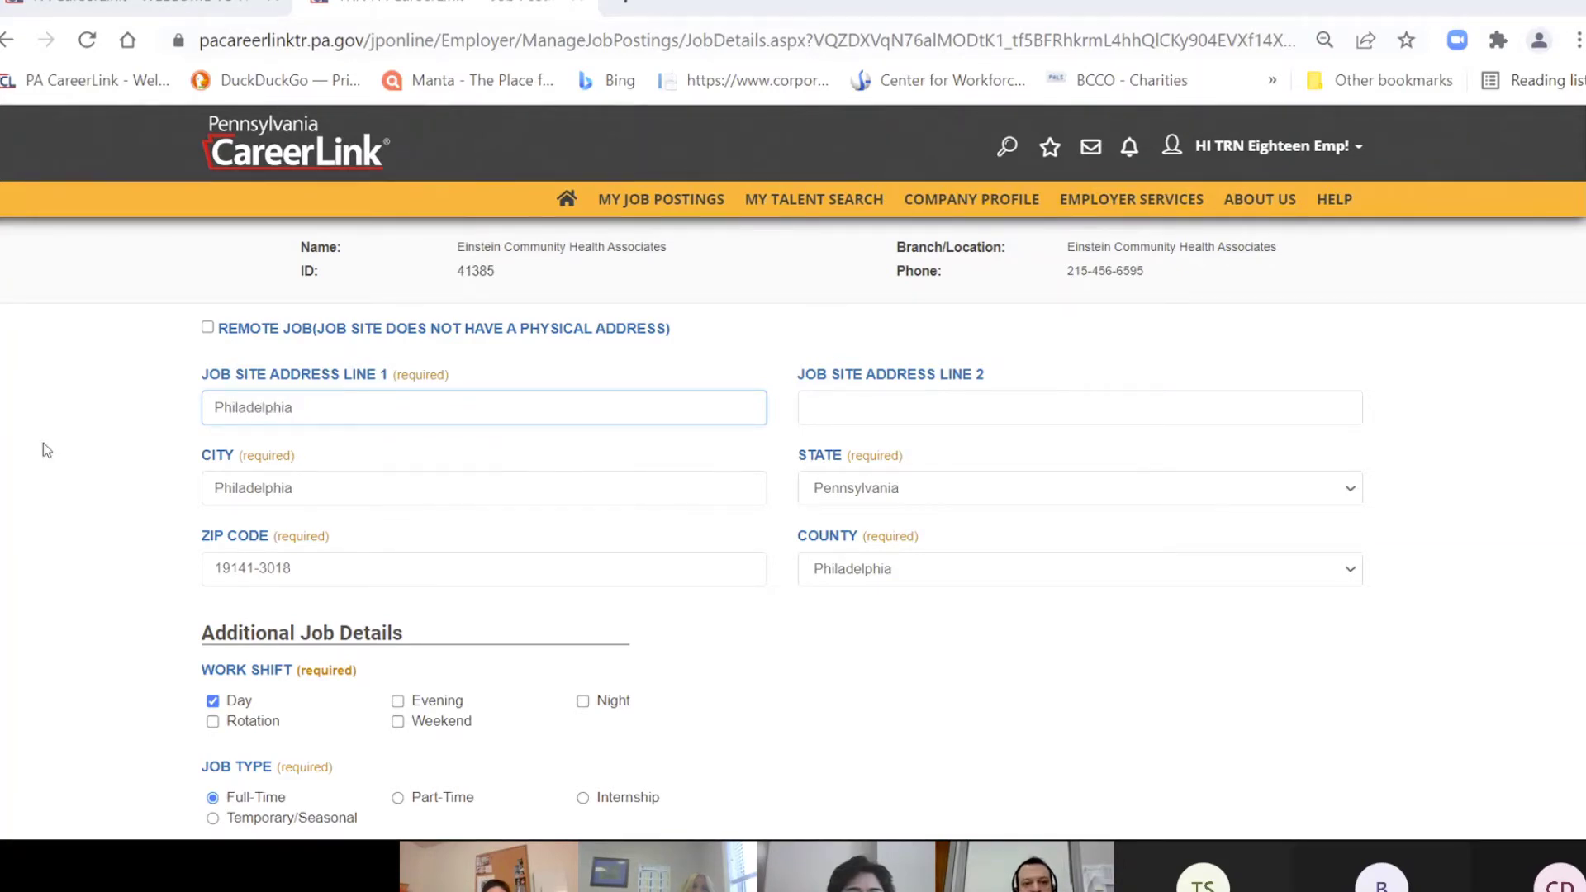
{"action": "left_click", "coordinate": [44, 444]}
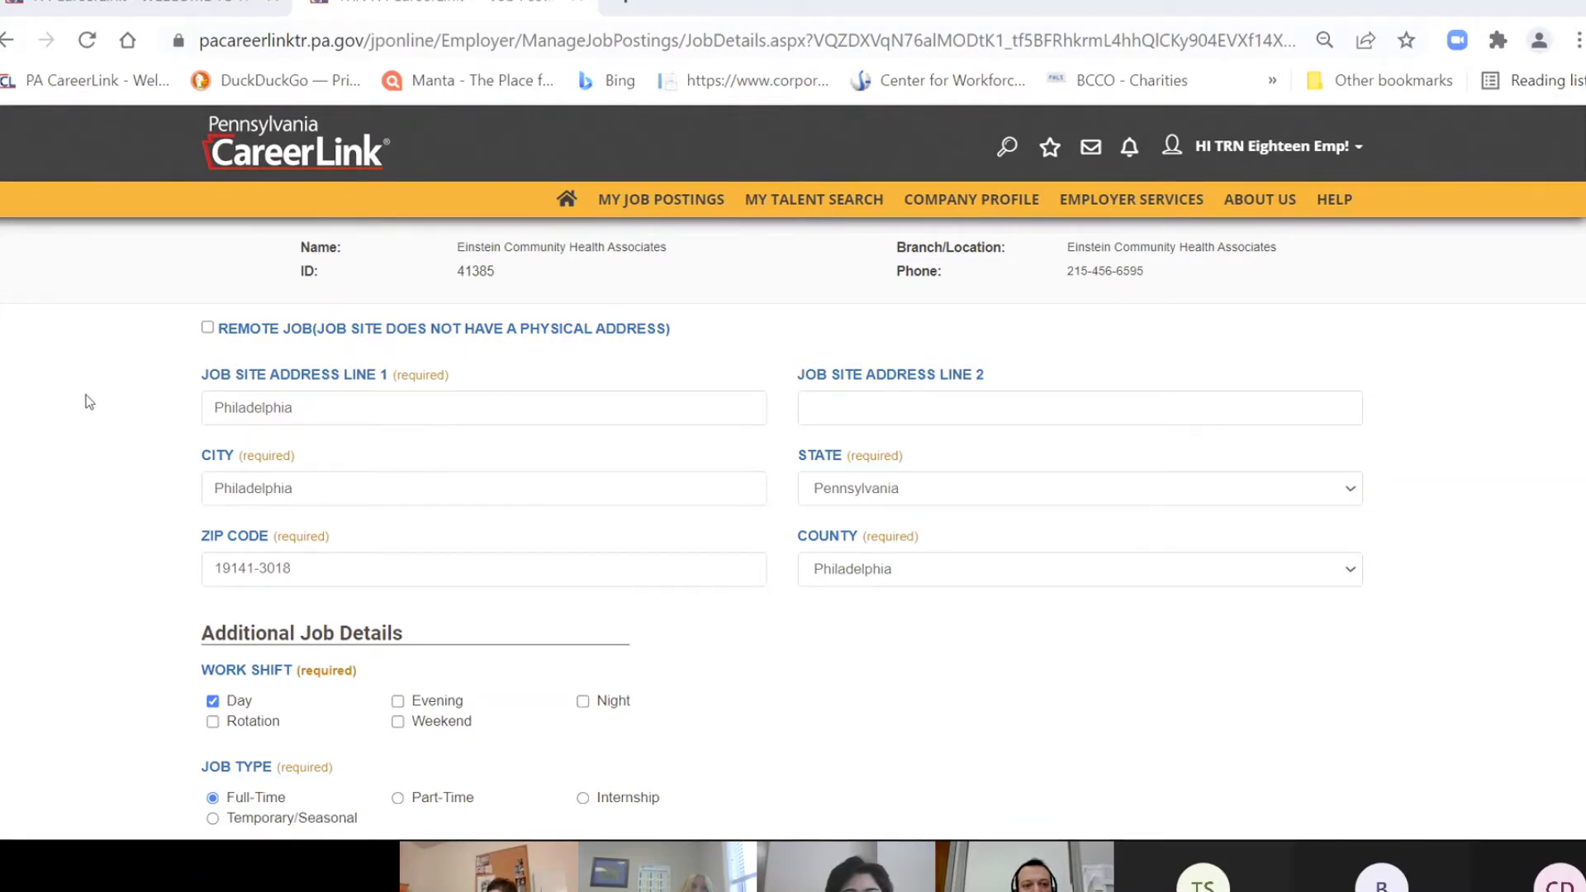
- Add the Evening and Night work shifts alongside Day and set the shift relation to OR
{"action": "scroll", "coordinate": [90, 401], "scroll_direction": "down", "scroll_amount": 2}
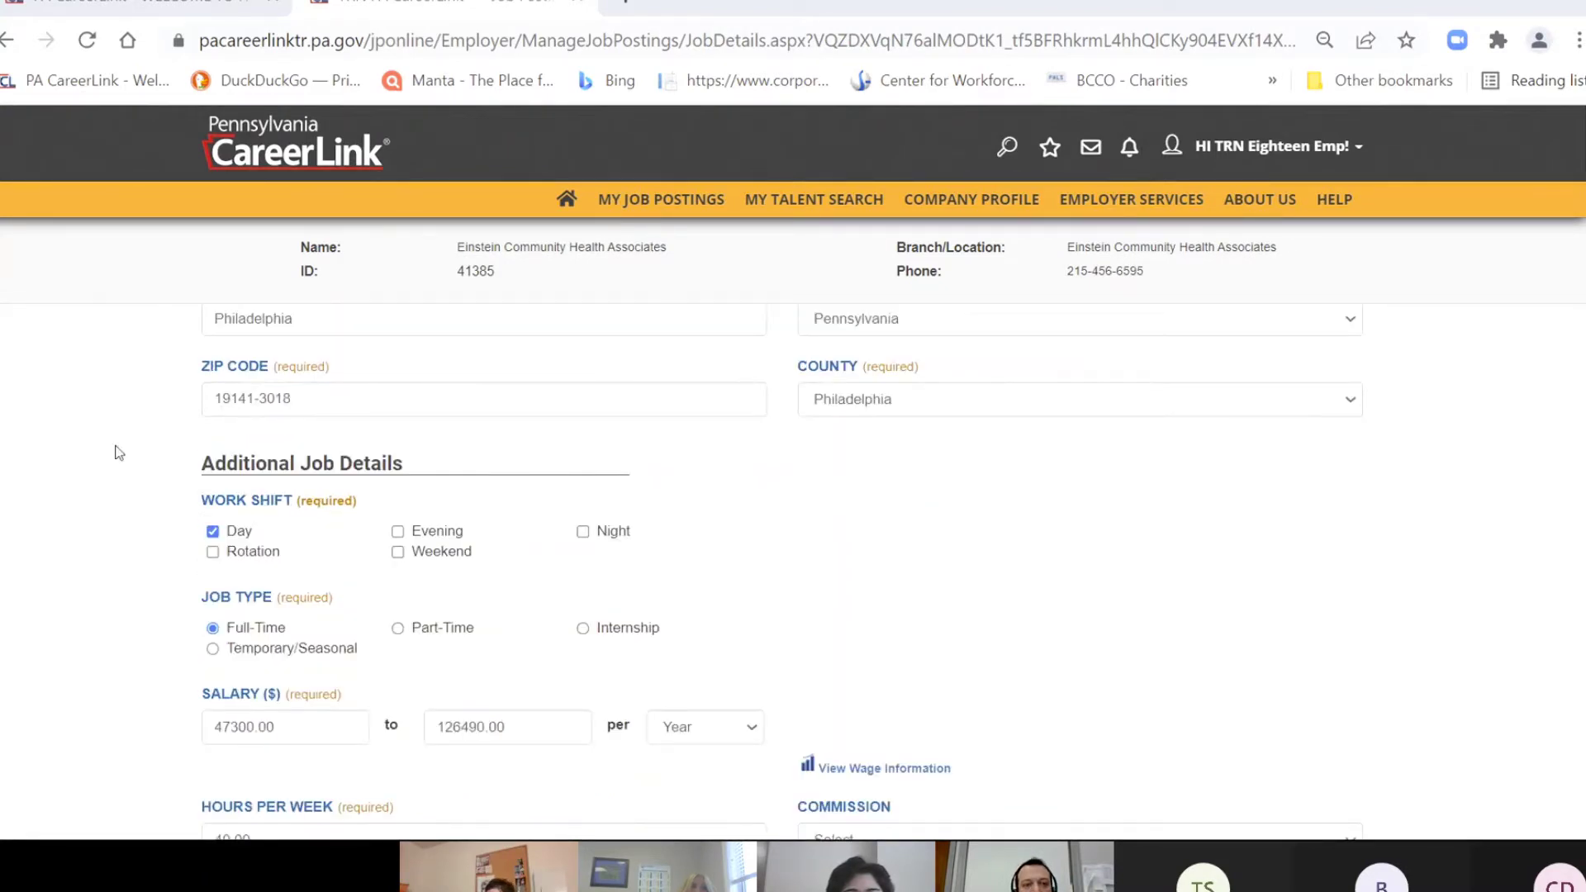
{"action": "scroll", "coordinate": [116, 452], "scroll_direction": "up", "scroll_amount": 2}
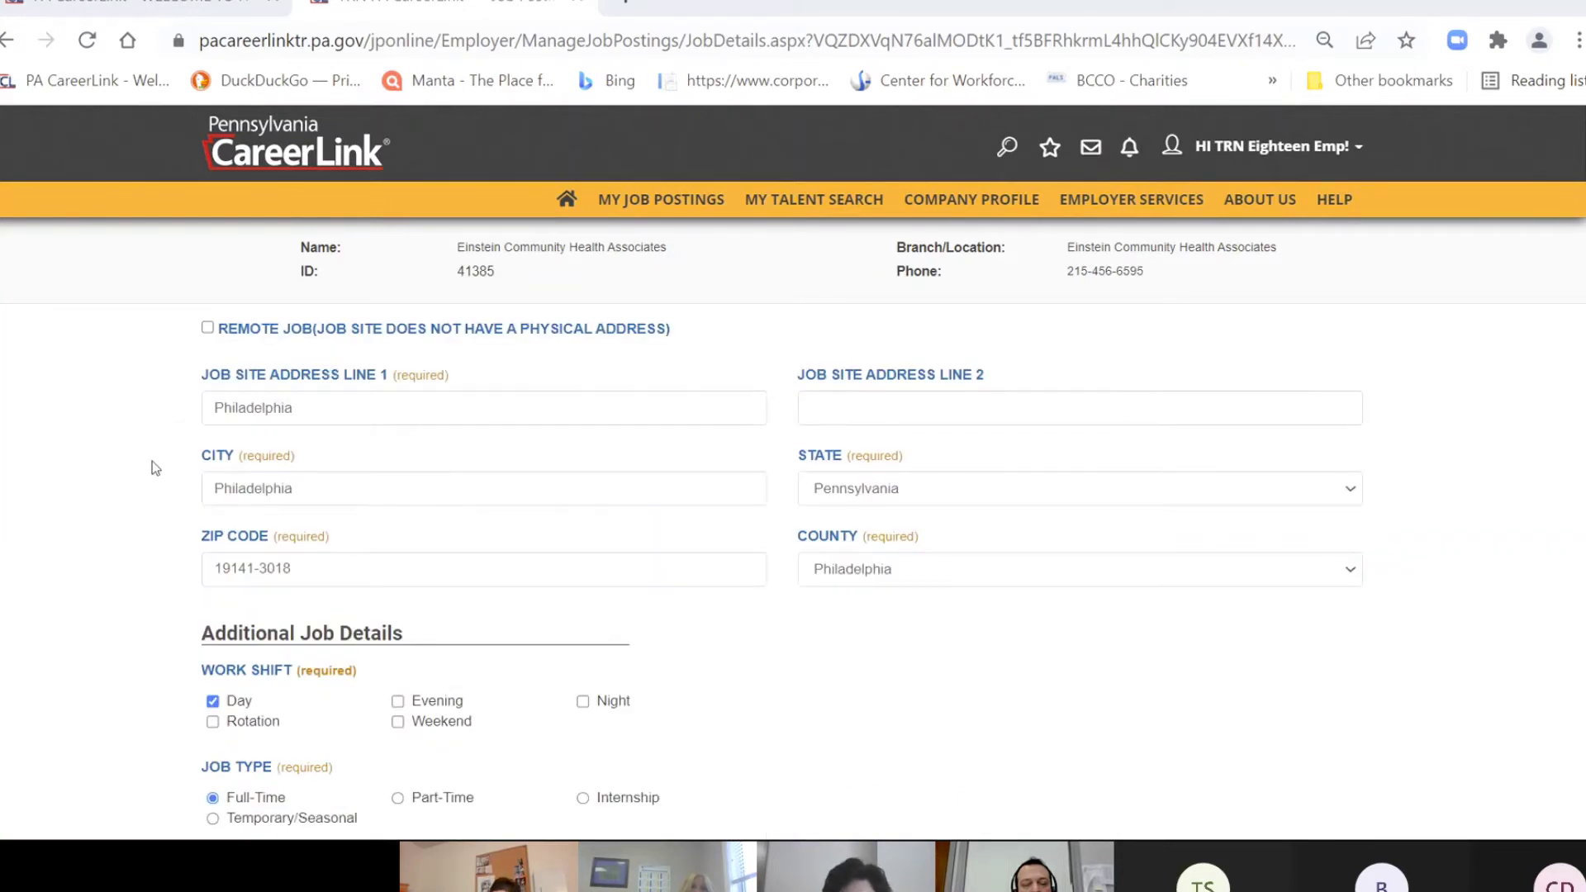
{"action": "scroll", "coordinate": [134, 469], "scroll_direction": "down", "scroll_amount": 2}
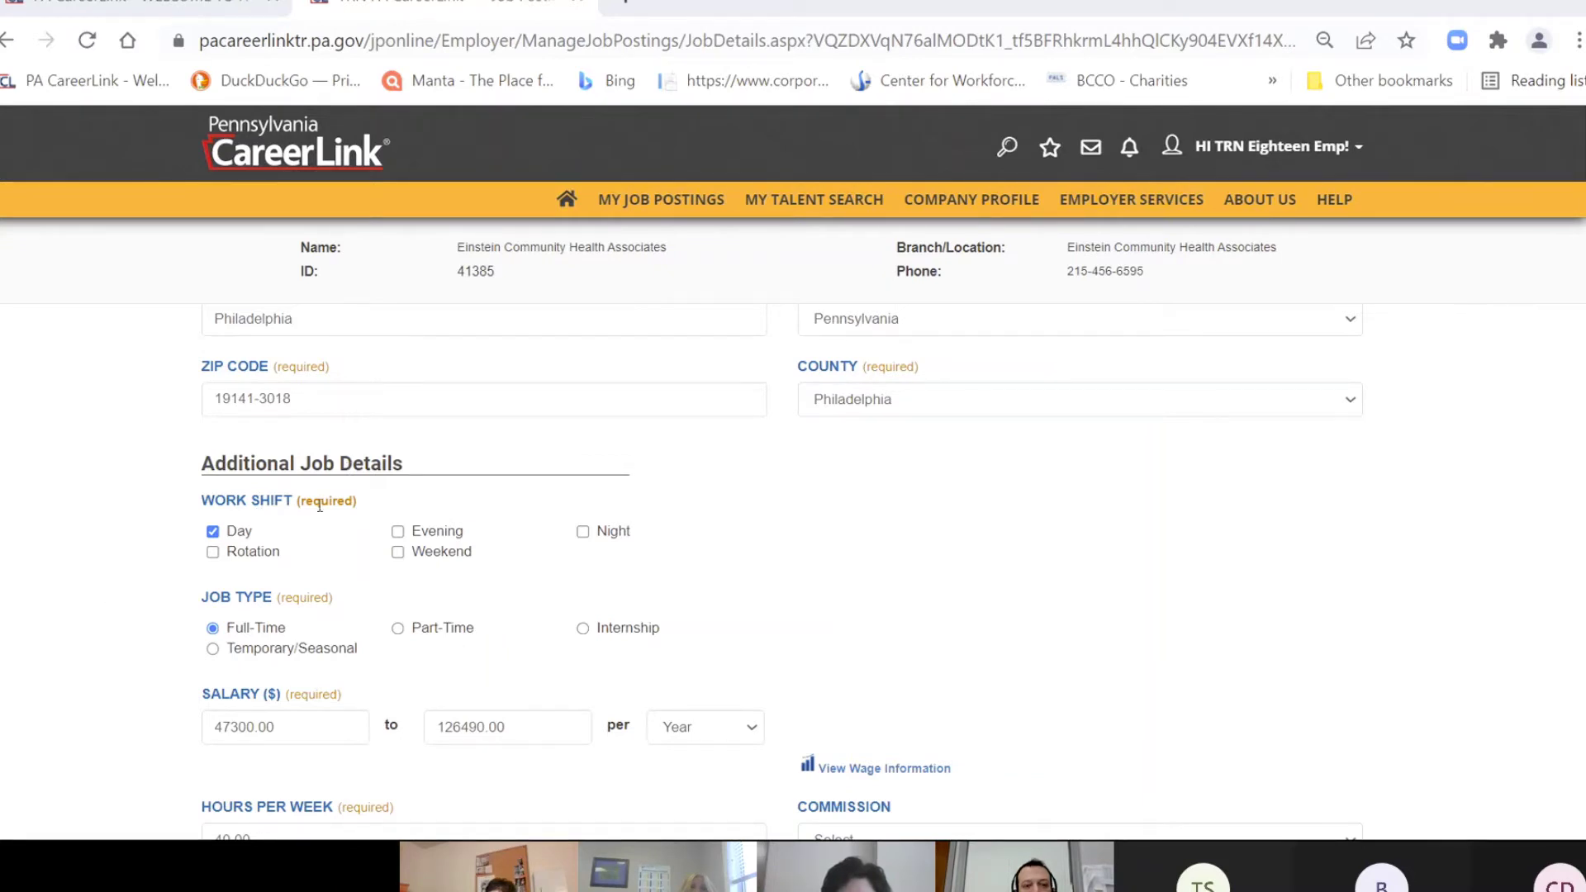
{"action": "left_click", "coordinate": [397, 531]}
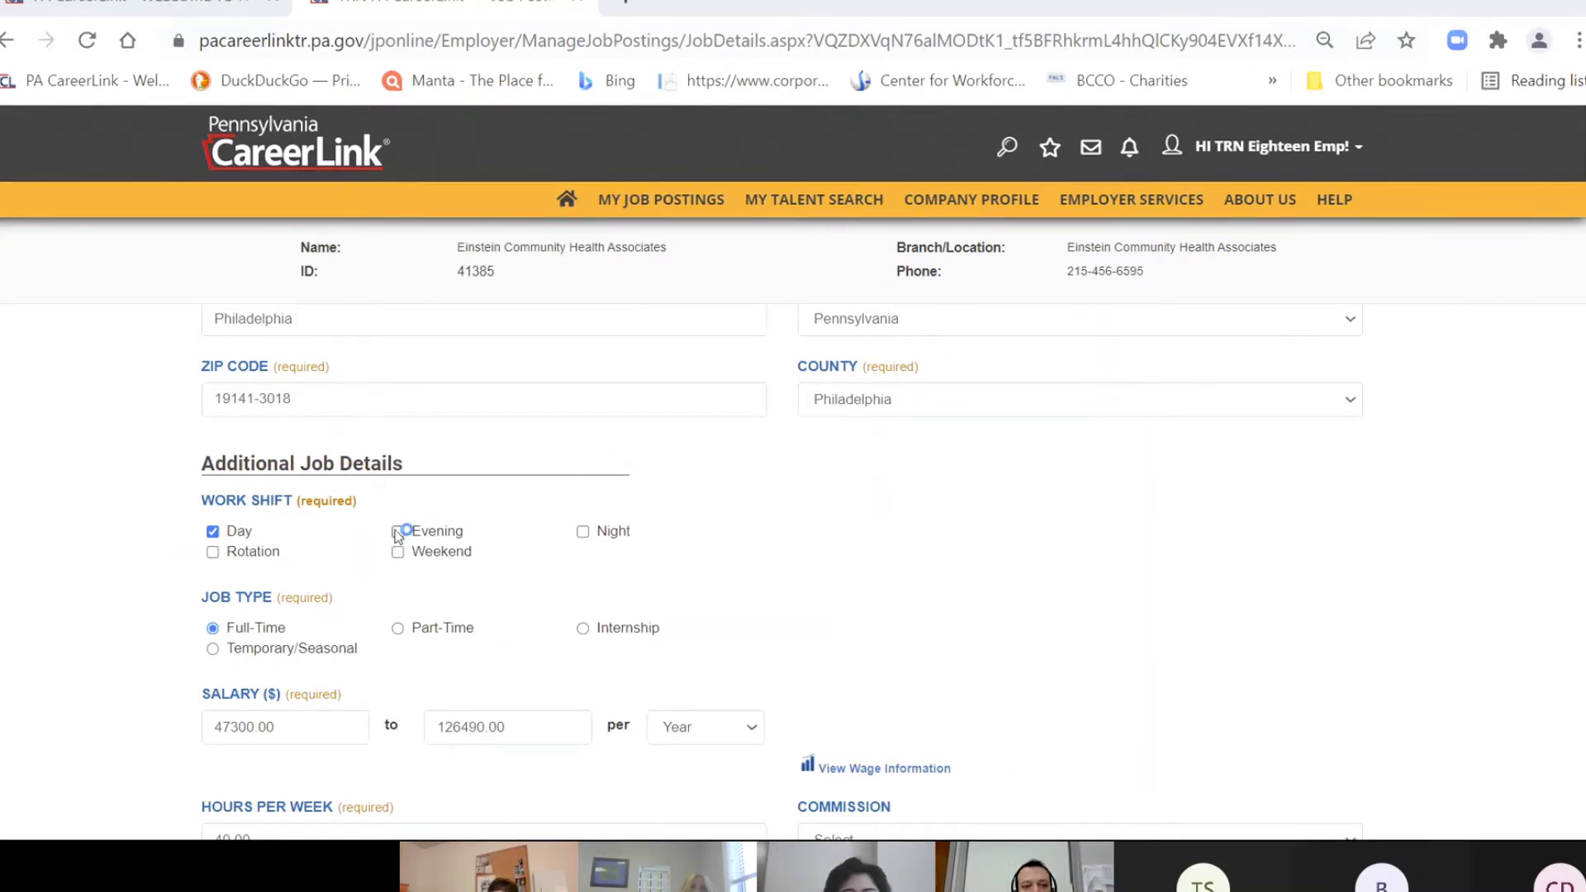
{"action": "left_click", "coordinate": [583, 532]}
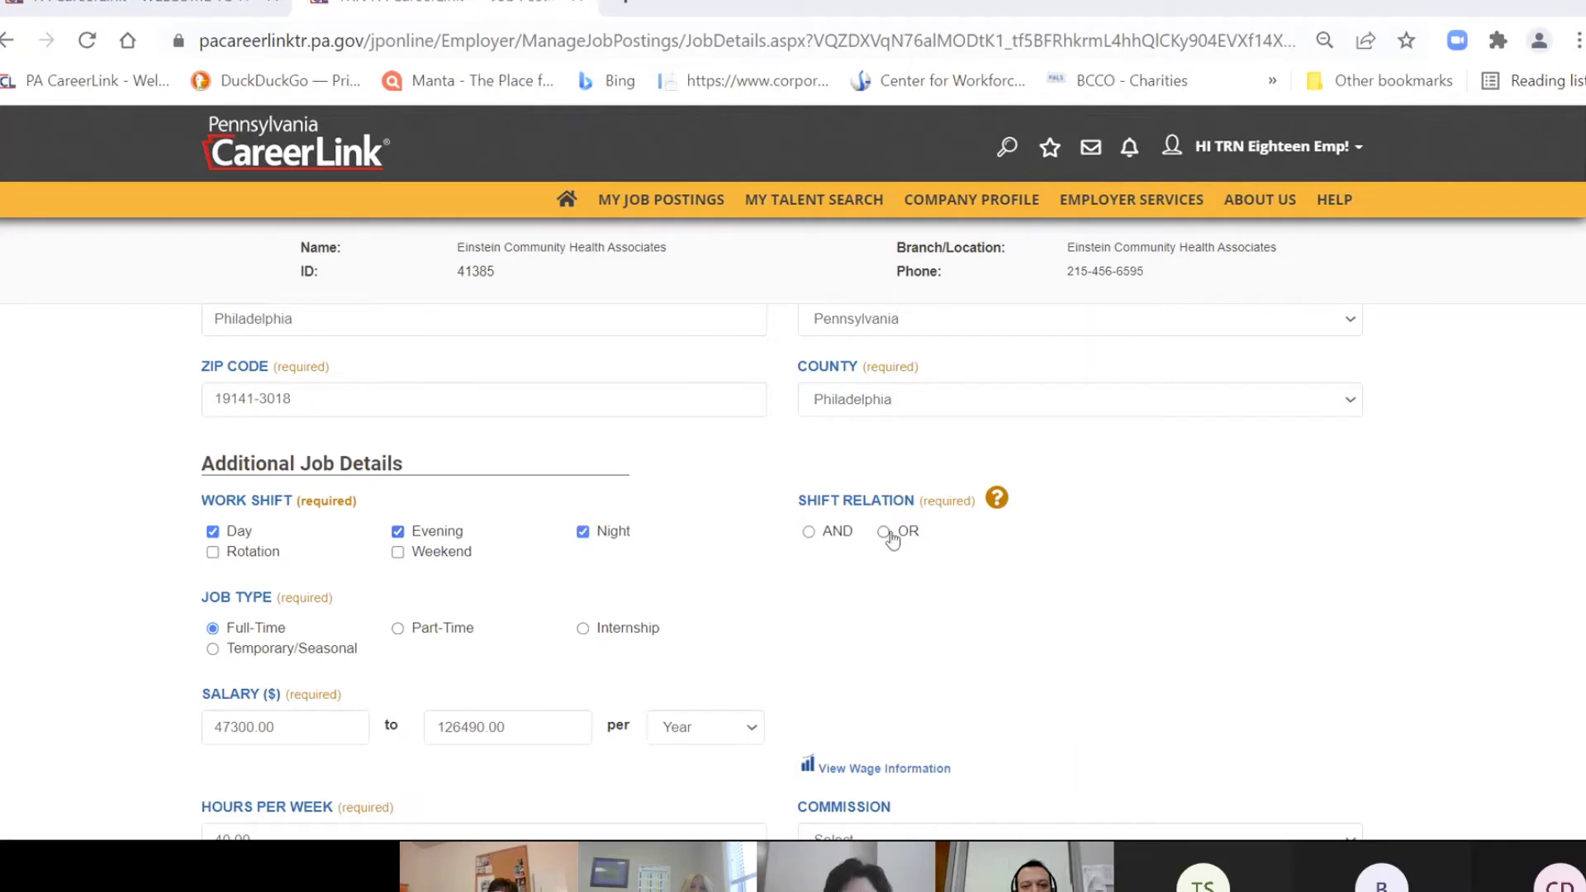
{"action": "left_click", "coordinate": [883, 534]}
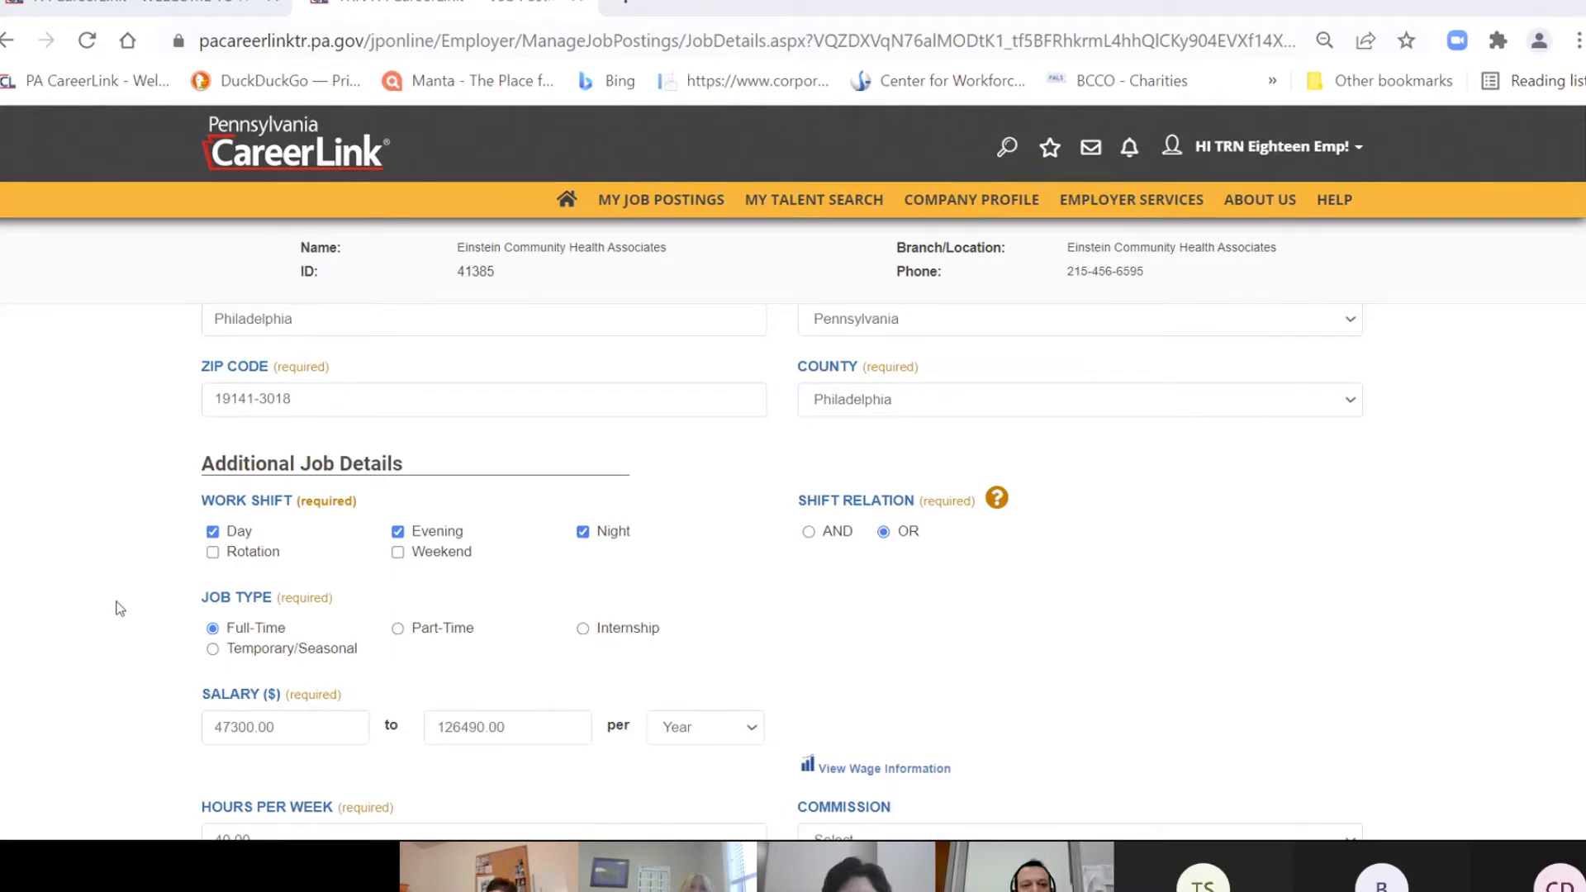
- Choose to show applicants the salary range in the job posting
{"action": "scroll", "coordinate": [116, 608], "scroll_direction": "down", "scroll_amount": 4}
{"action": "scroll", "coordinate": [119, 578], "scroll_direction": "up", "scroll_amount": 2}
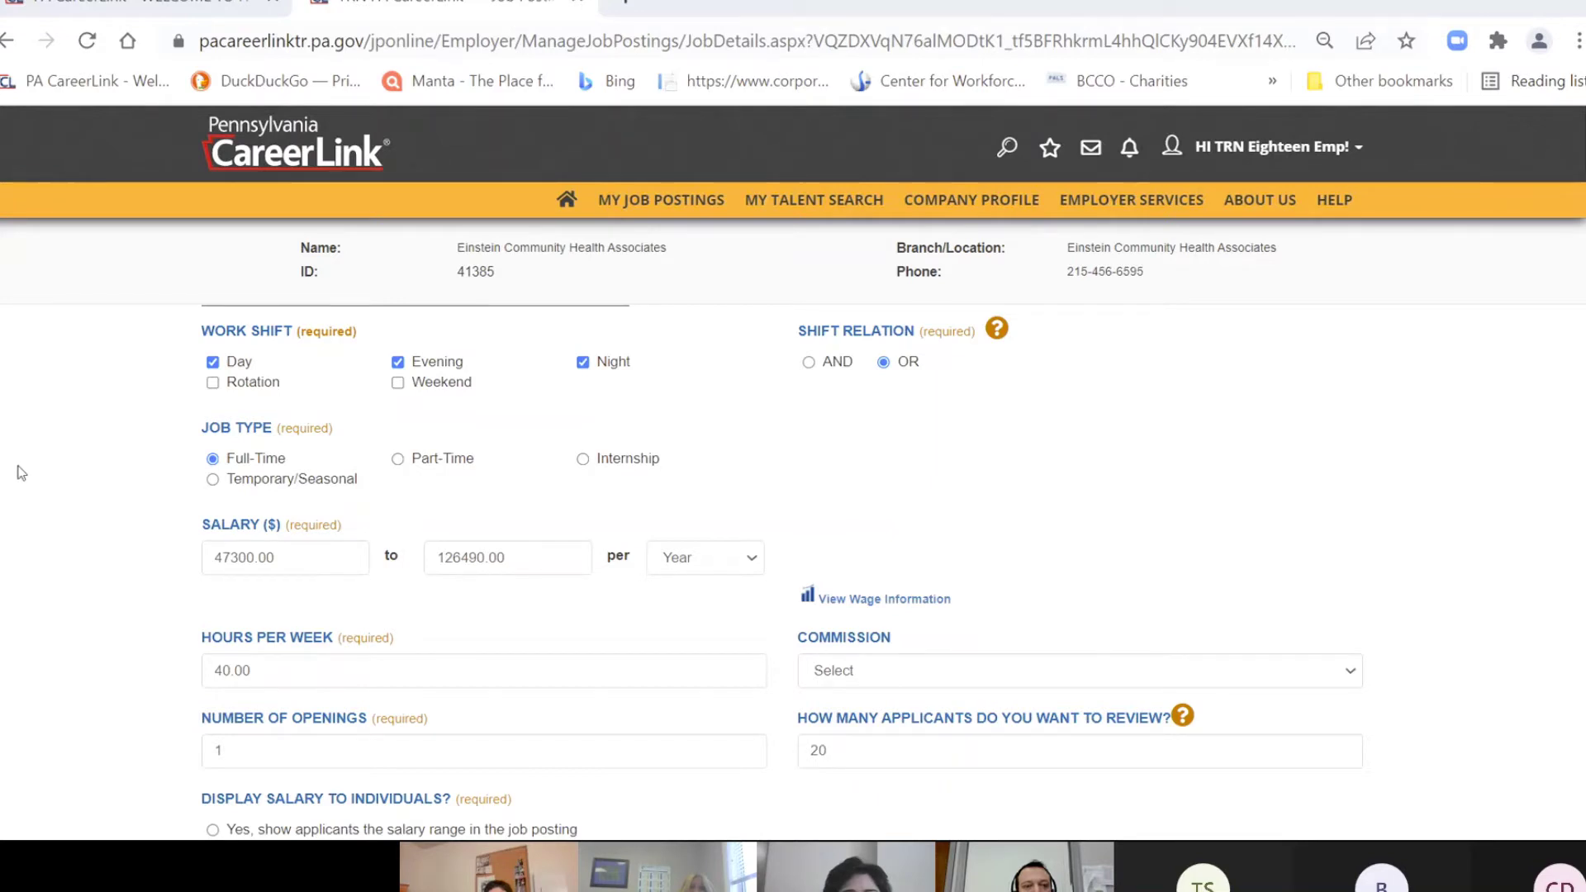
{"action": "scroll", "coordinate": [37, 469], "scroll_direction": "down", "scroll_amount": 2}
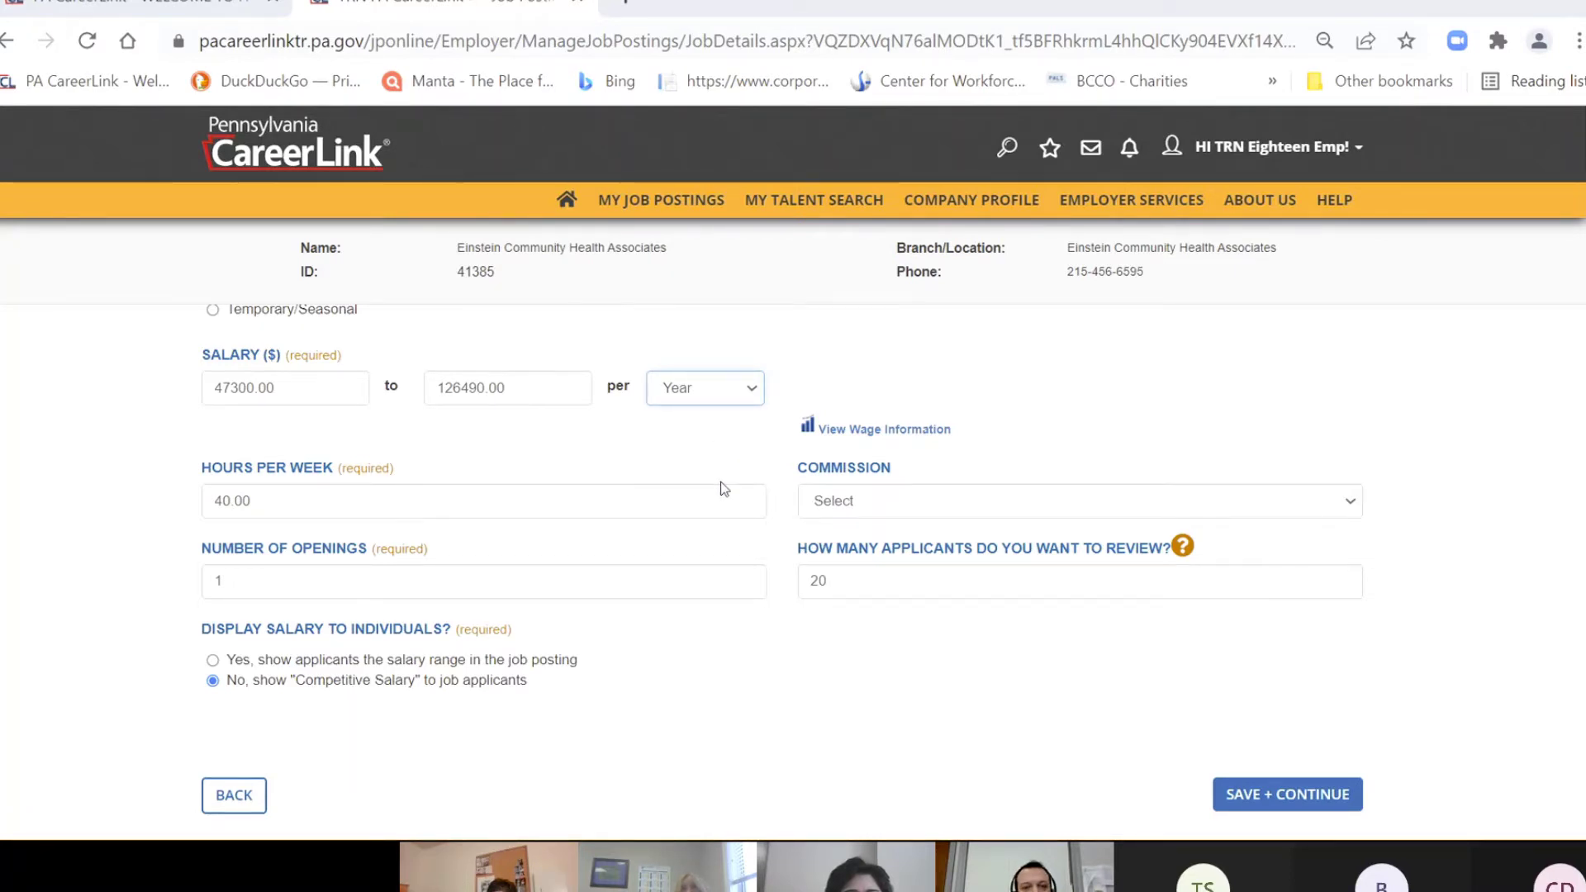
{"action": "left_click", "coordinate": [101, 400]}
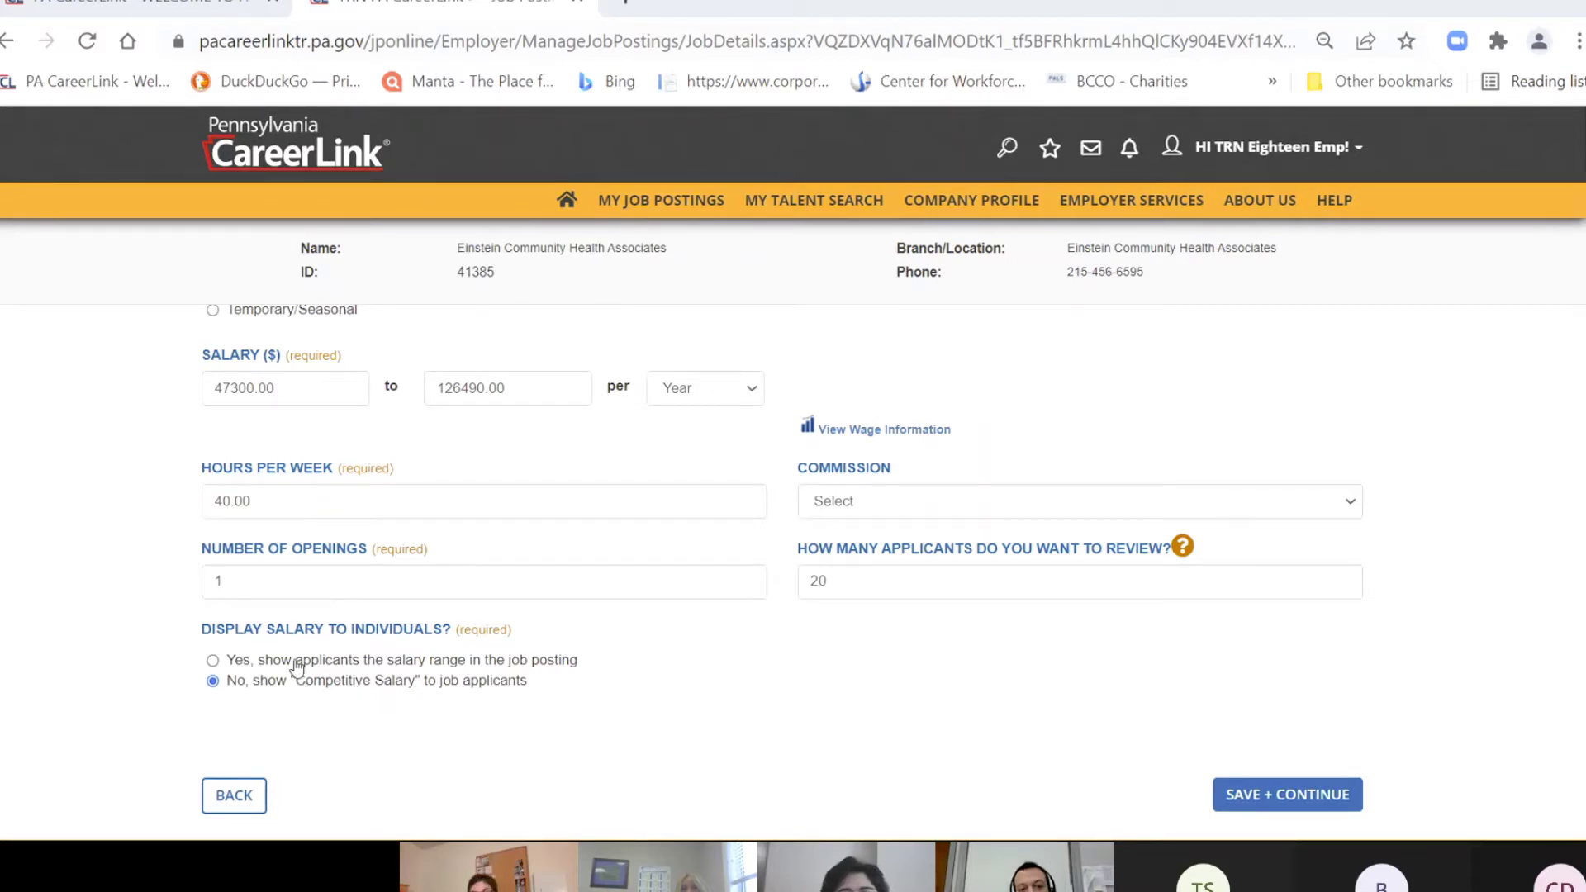
{"action": "left_click", "coordinate": [213, 662]}
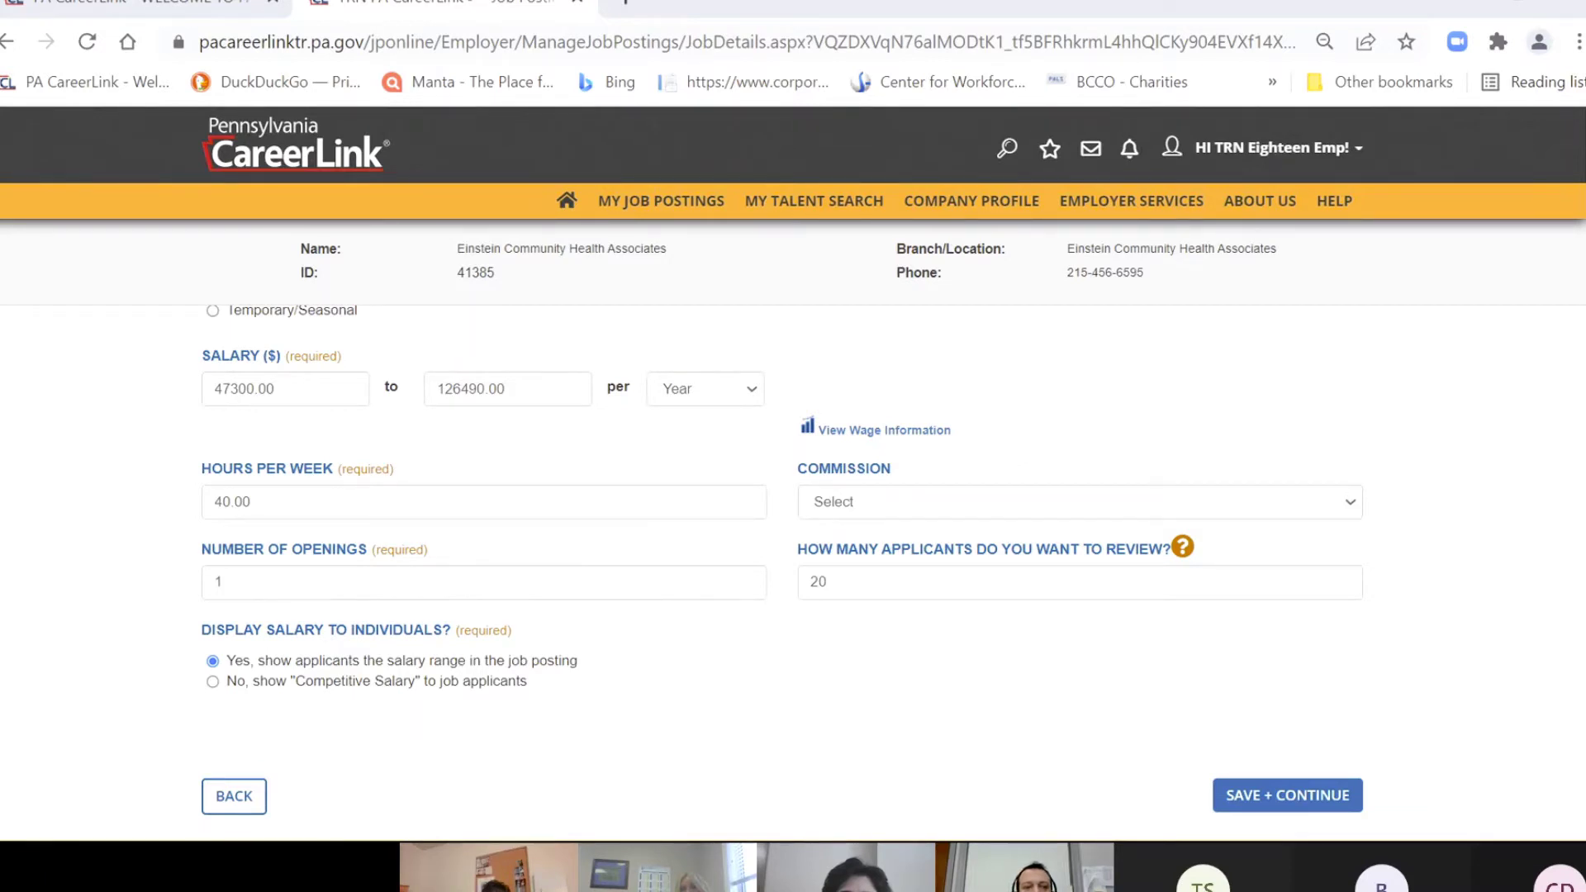
- Set the number of openings to 20 and the number of applicants to review to 100
{"action": "scroll", "coordinate": [27, 452], "scroll_direction": "up", "scroll_amount": 2}
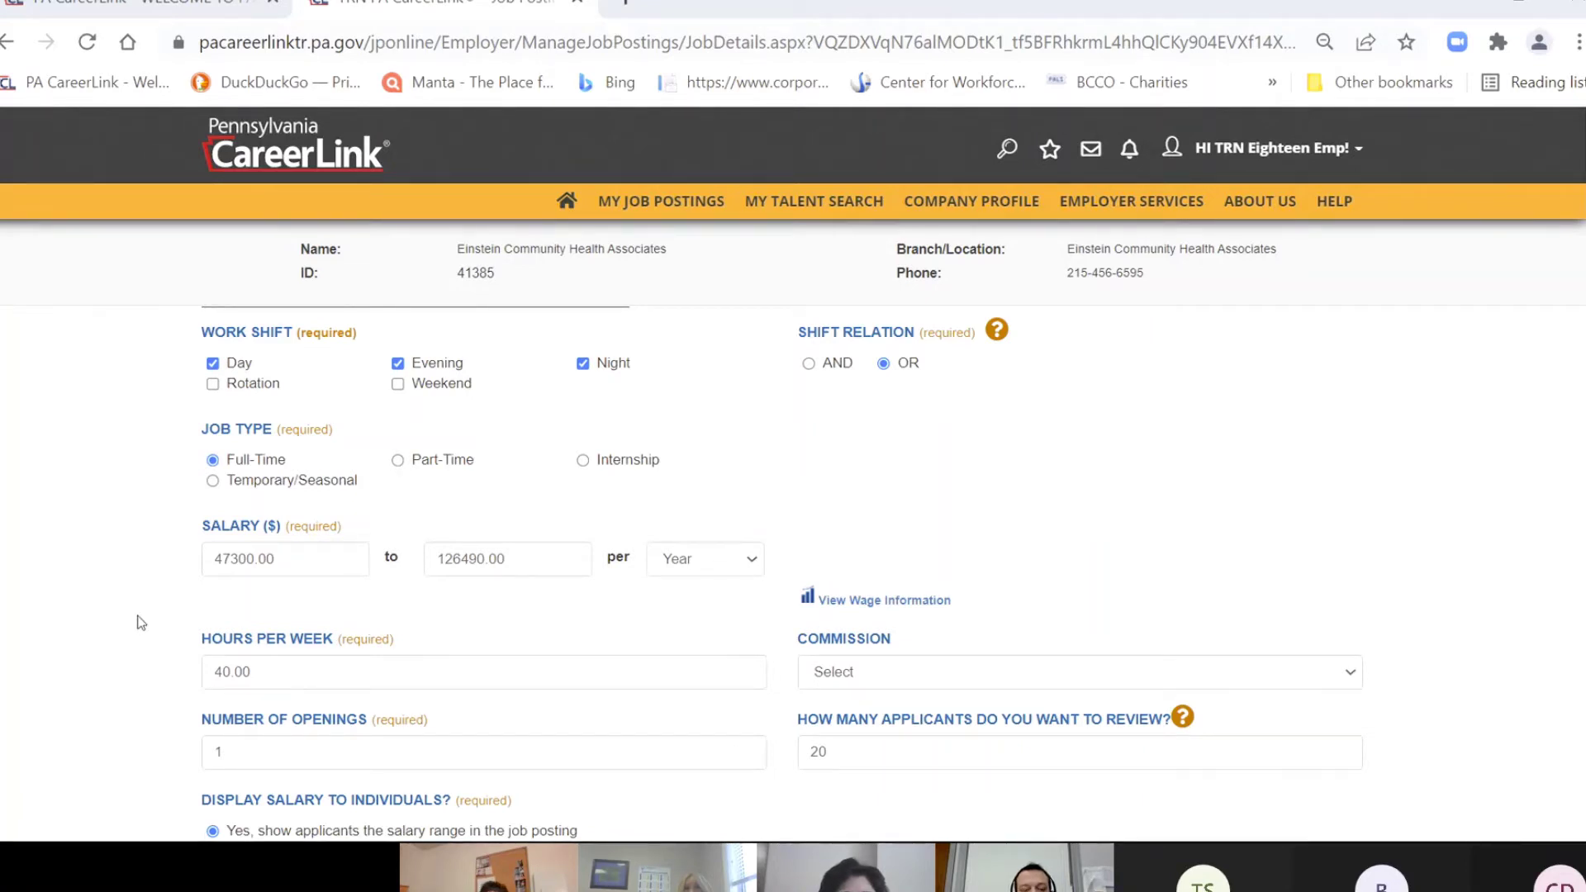
{"action": "scroll", "coordinate": [140, 619], "scroll_direction": "down", "scroll_amount": 2}
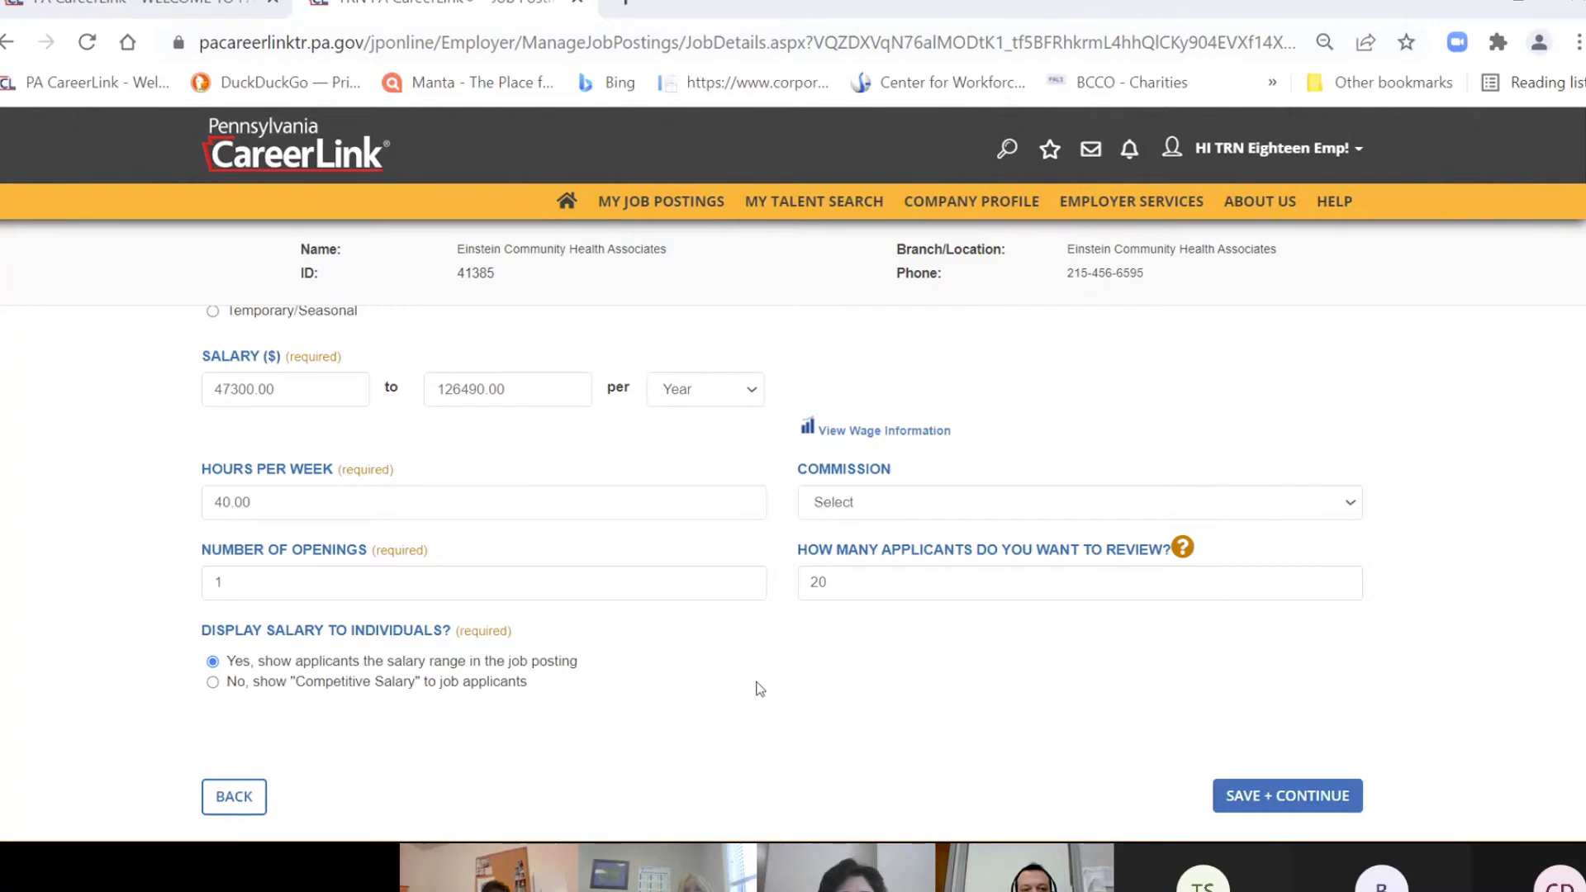
{"action": "left_click_drag", "start_coordinate": [245, 579], "coordinate": [208, 582]}
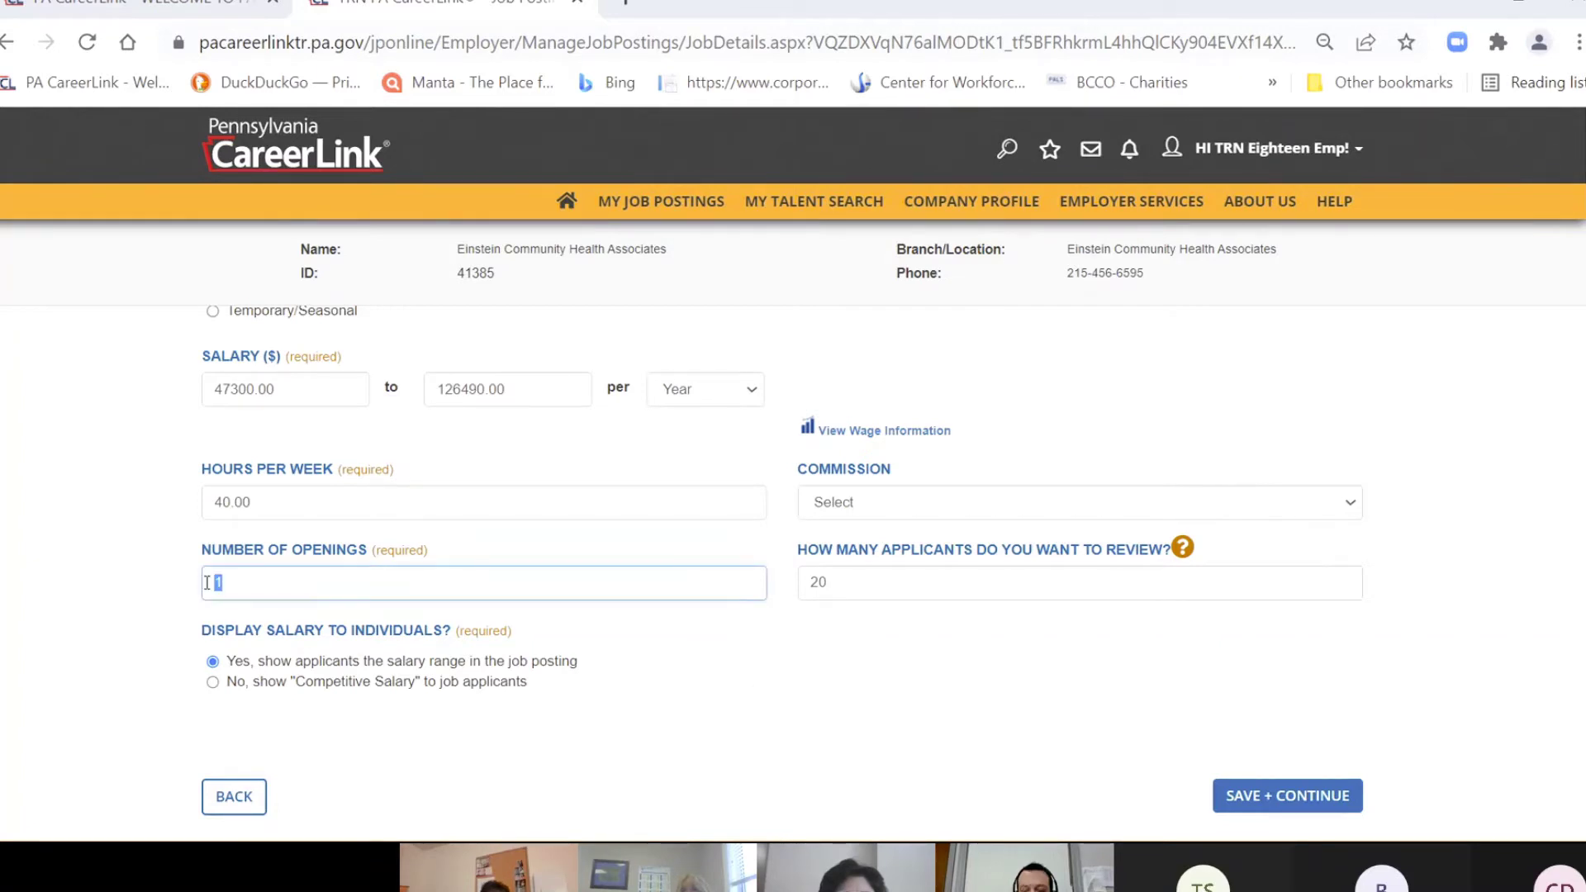
{"action": "left_click", "coordinate": [893, 667]}
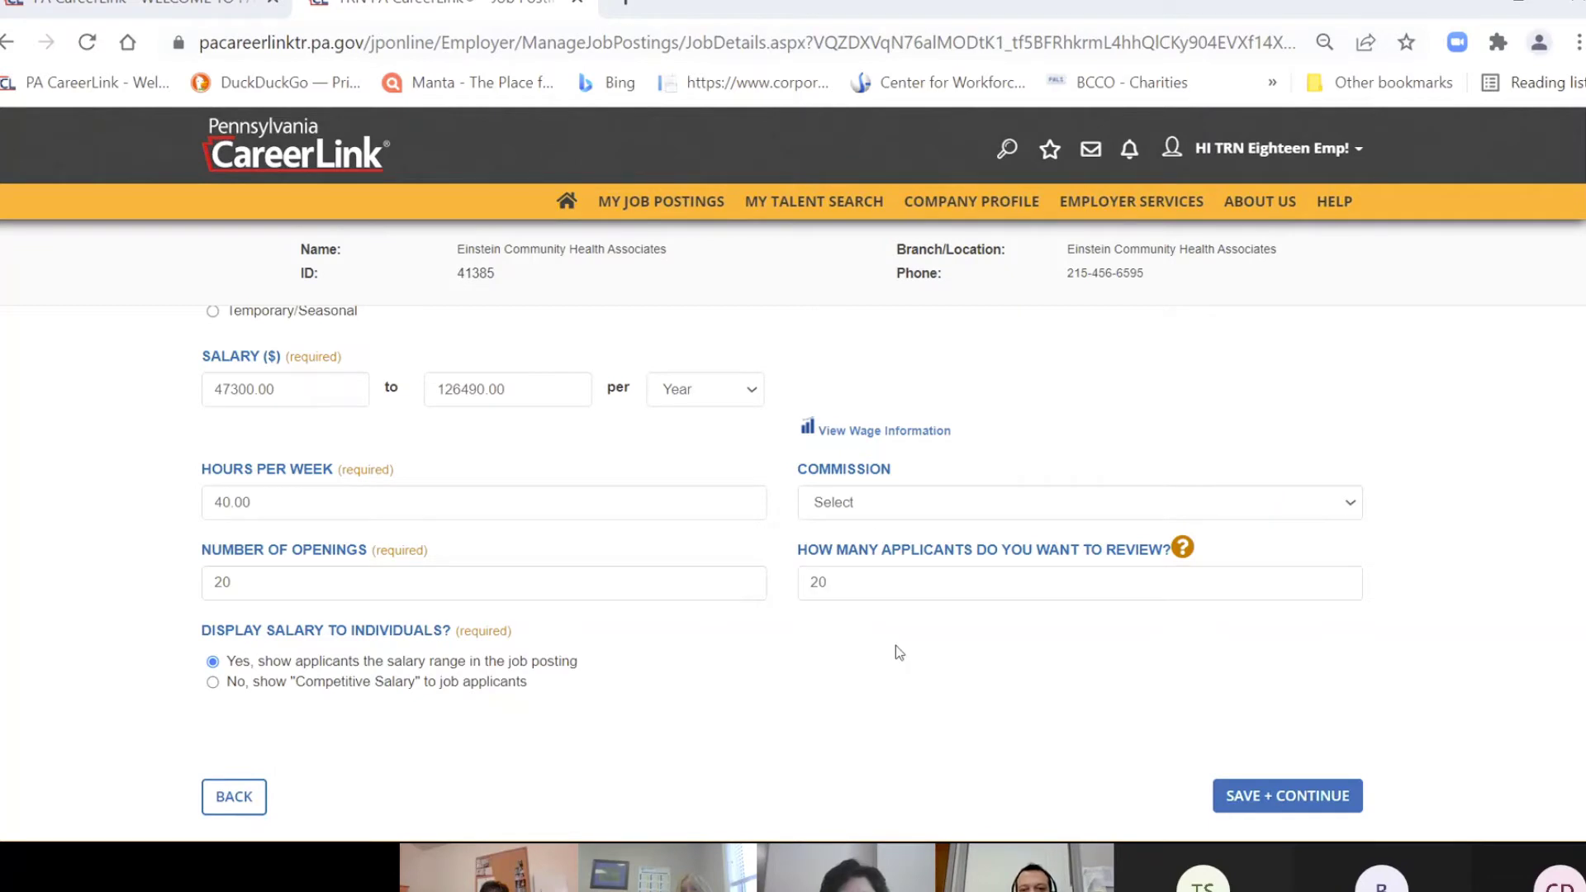
{"action": "left_click_drag", "start_coordinate": [856, 584], "coordinate": [807, 586]}
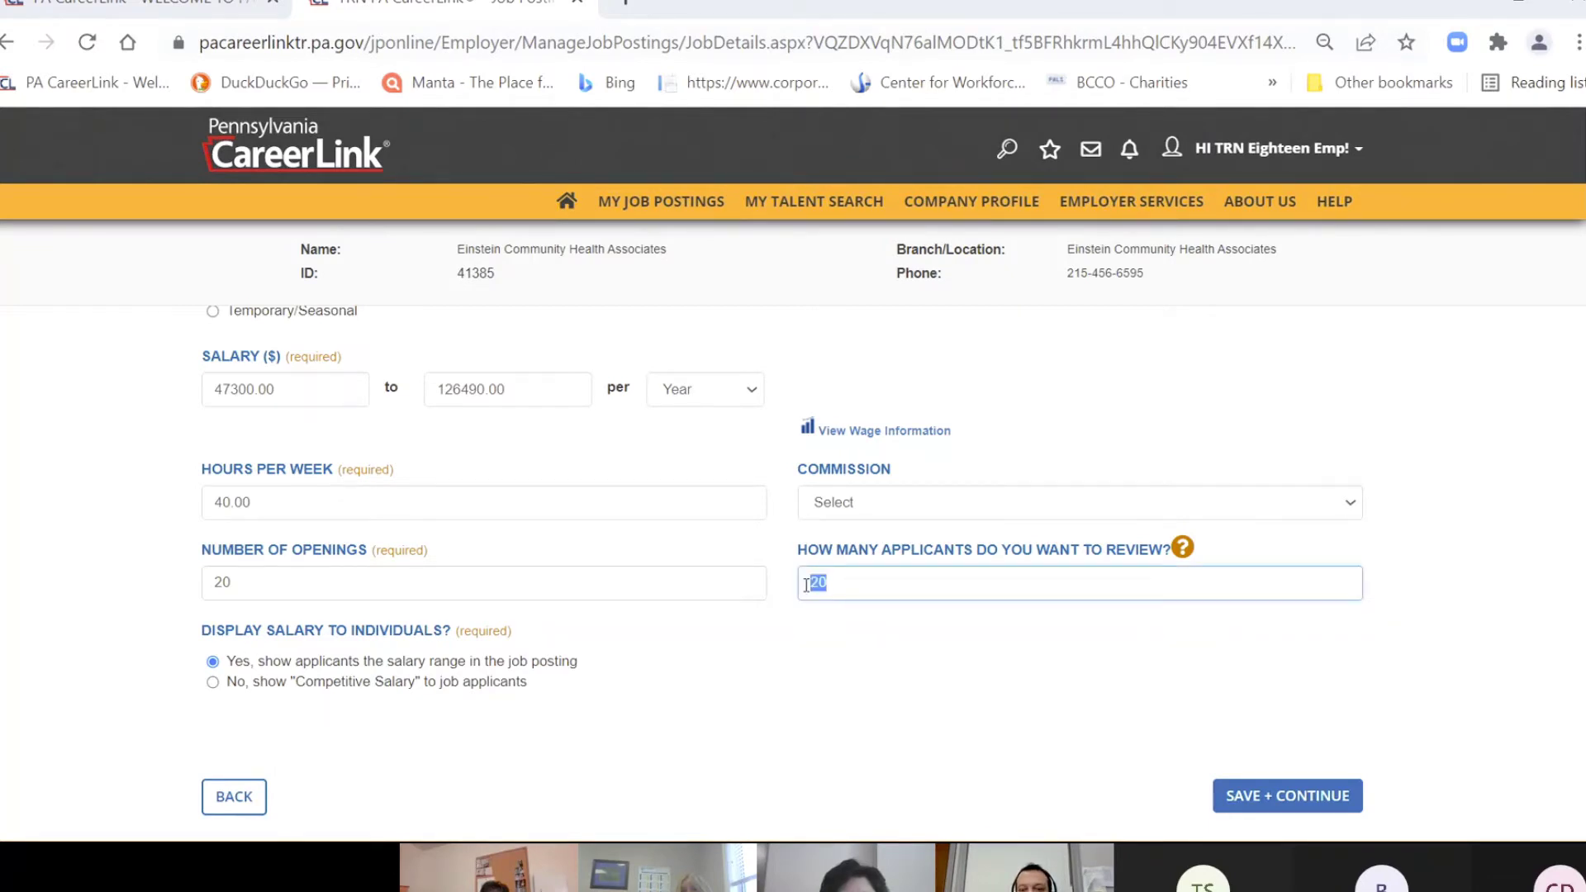
{"action": "type", "text": "100"}
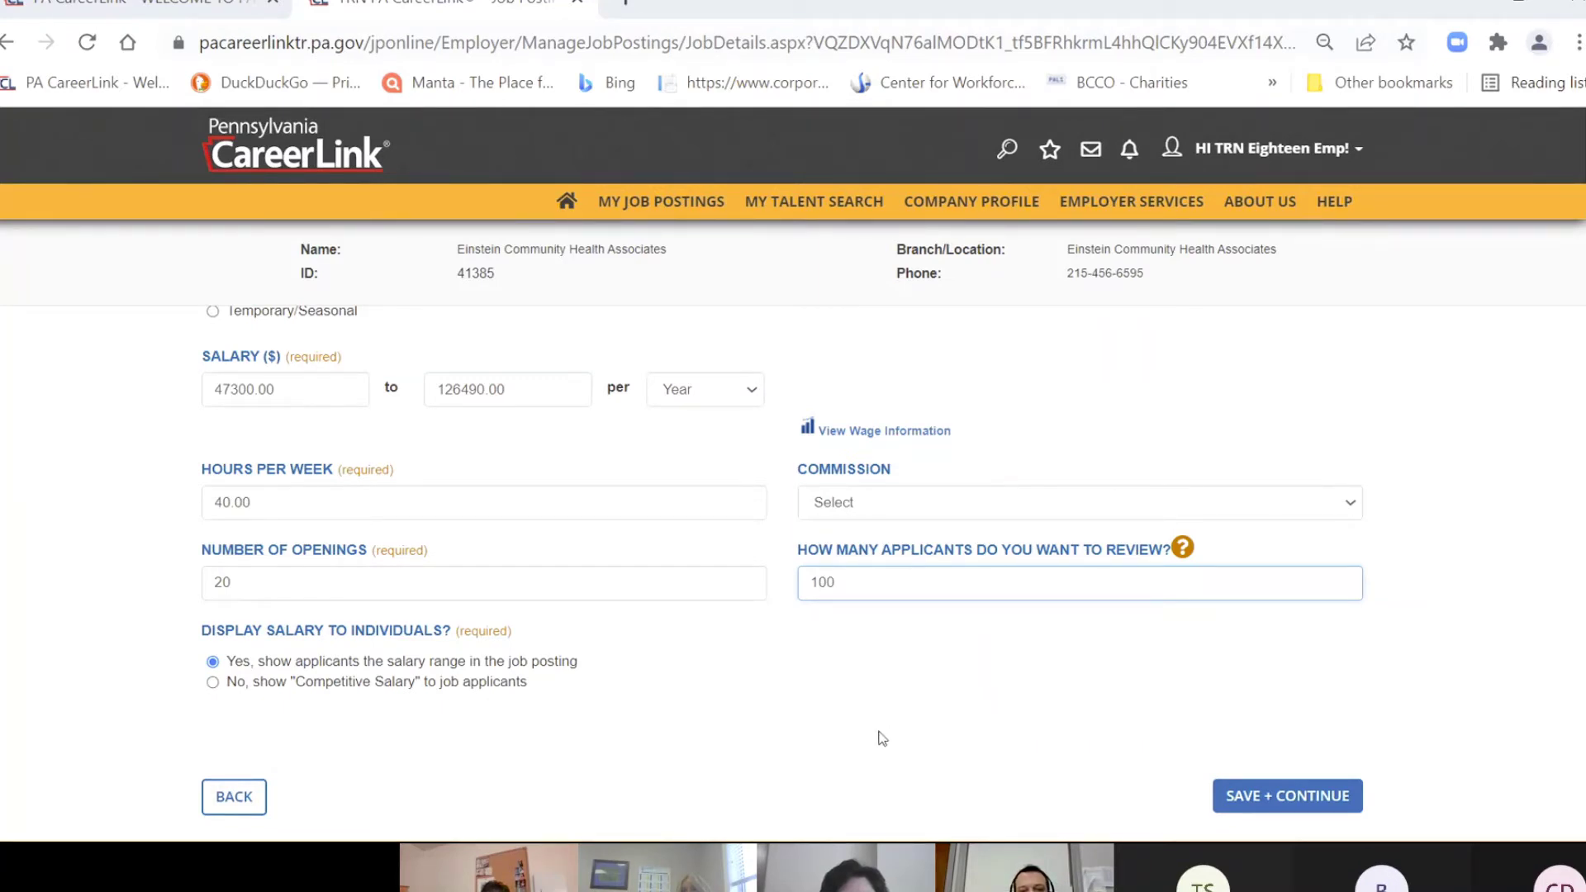
- Set the number of openings to 1 and the applicants to review to 50, and submit the job site details
{"action": "scroll", "coordinate": [880, 735], "scroll_direction": "down", "scroll_amount": 2}
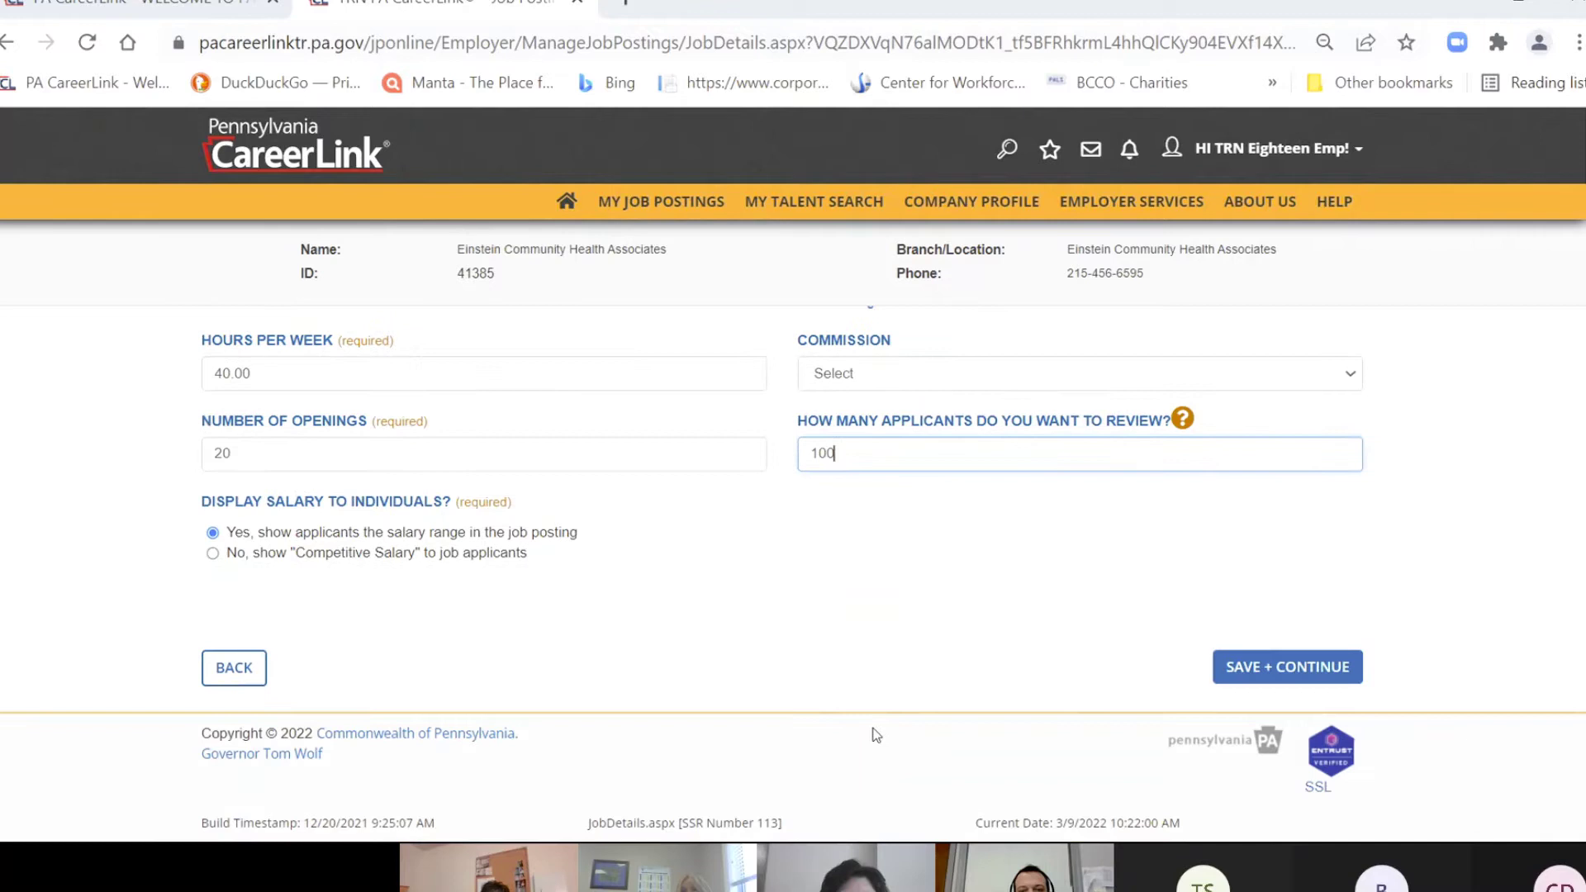
{"action": "double_click", "coordinate": [272, 459]}
{"action": "type", "text": "1"}
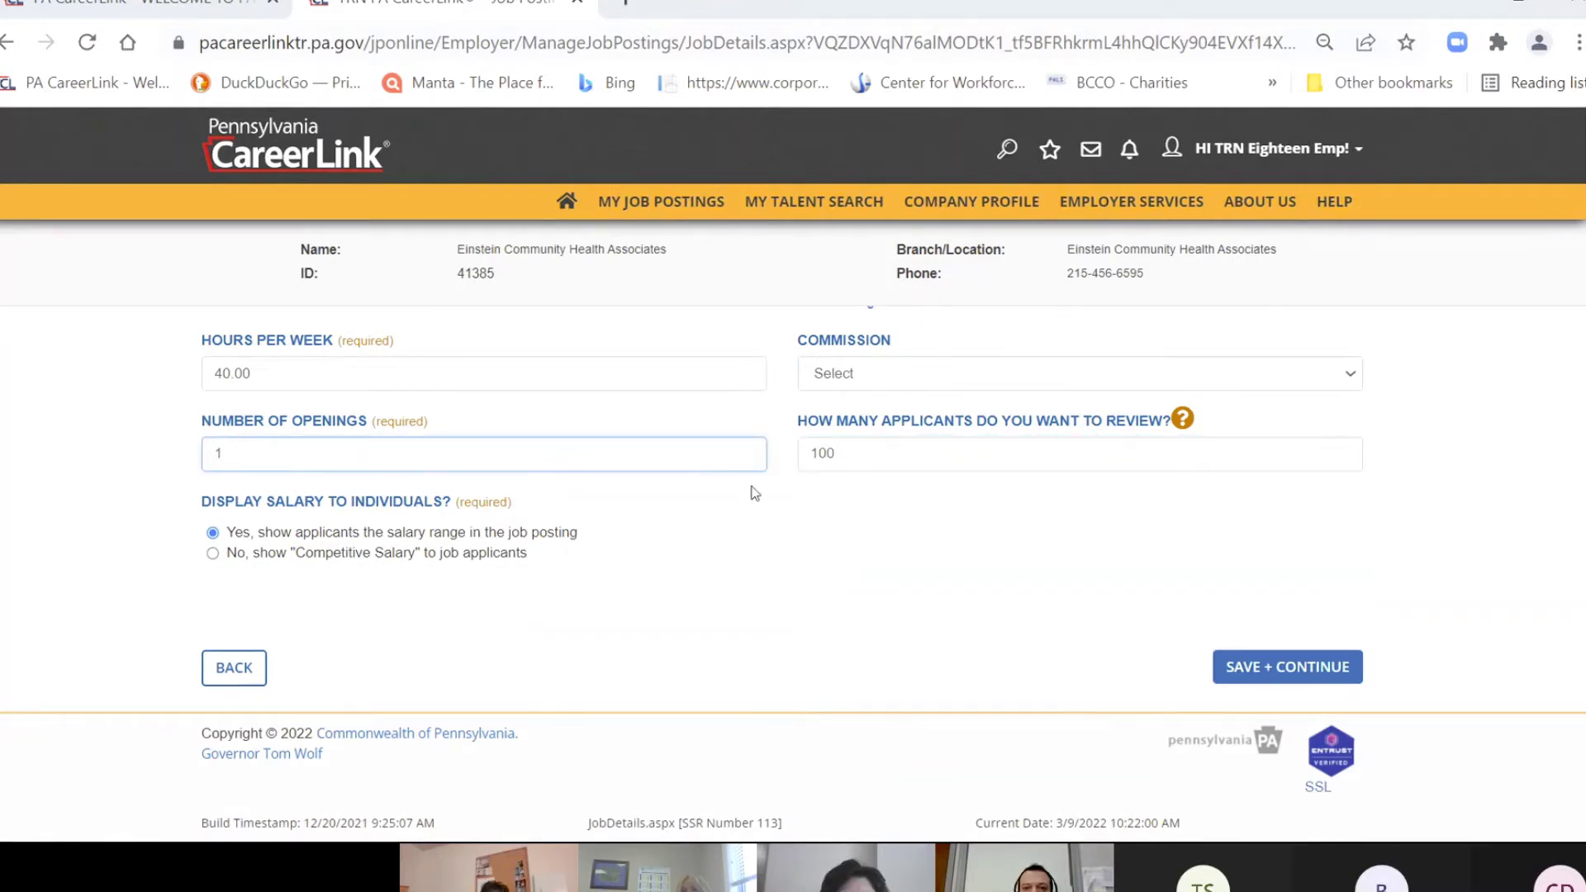
{"action": "double_click", "coordinate": [862, 457]}
{"action": "type", "text": "50"}
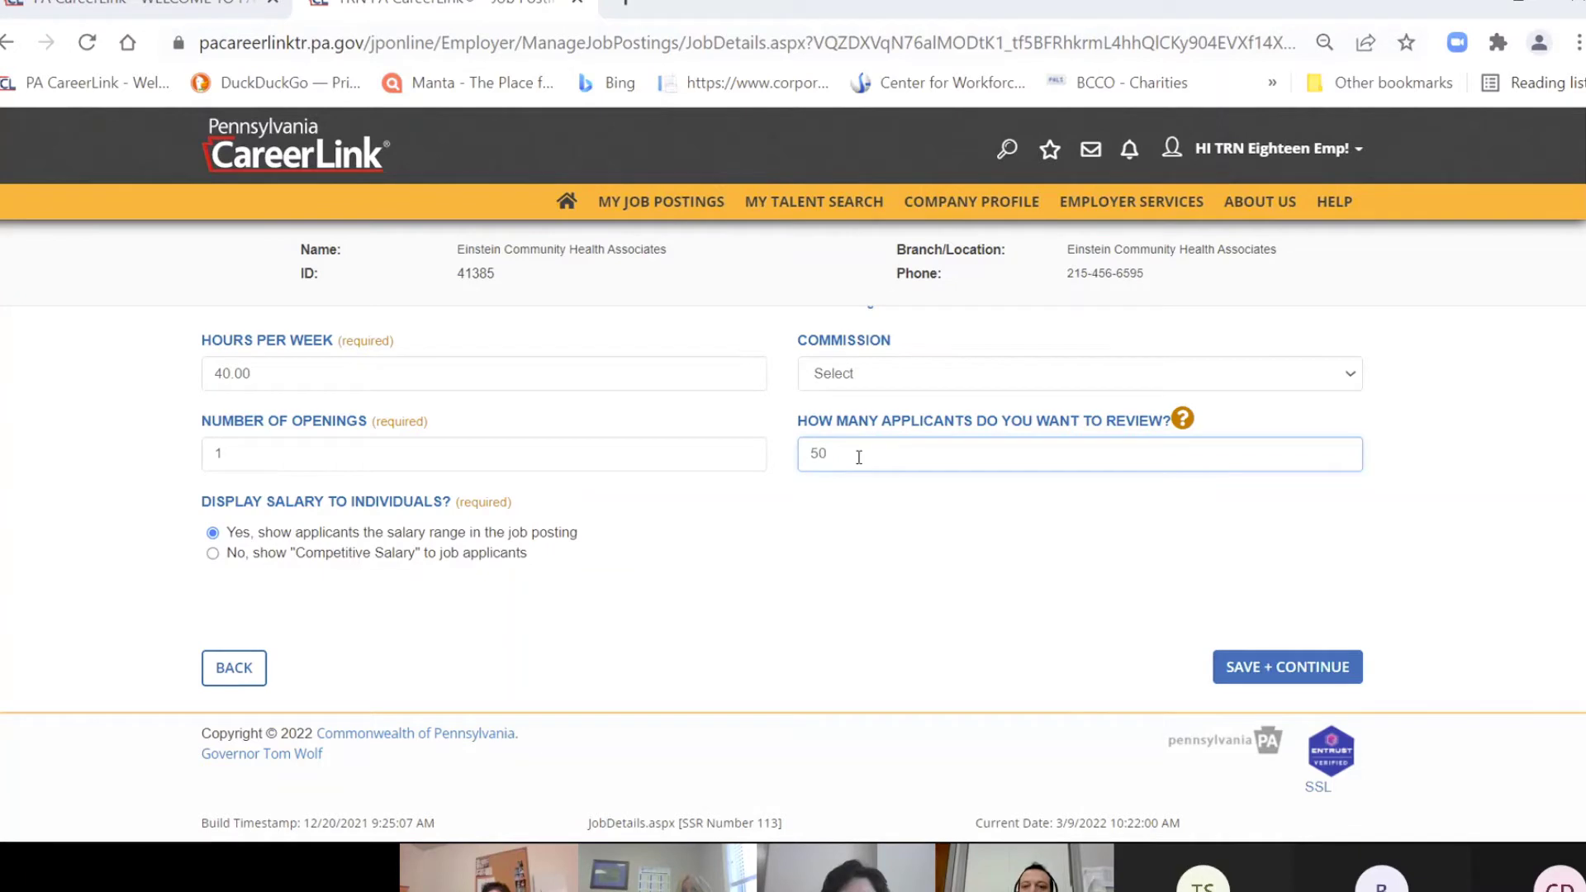
{"action": "left_click", "coordinate": [893, 557]}
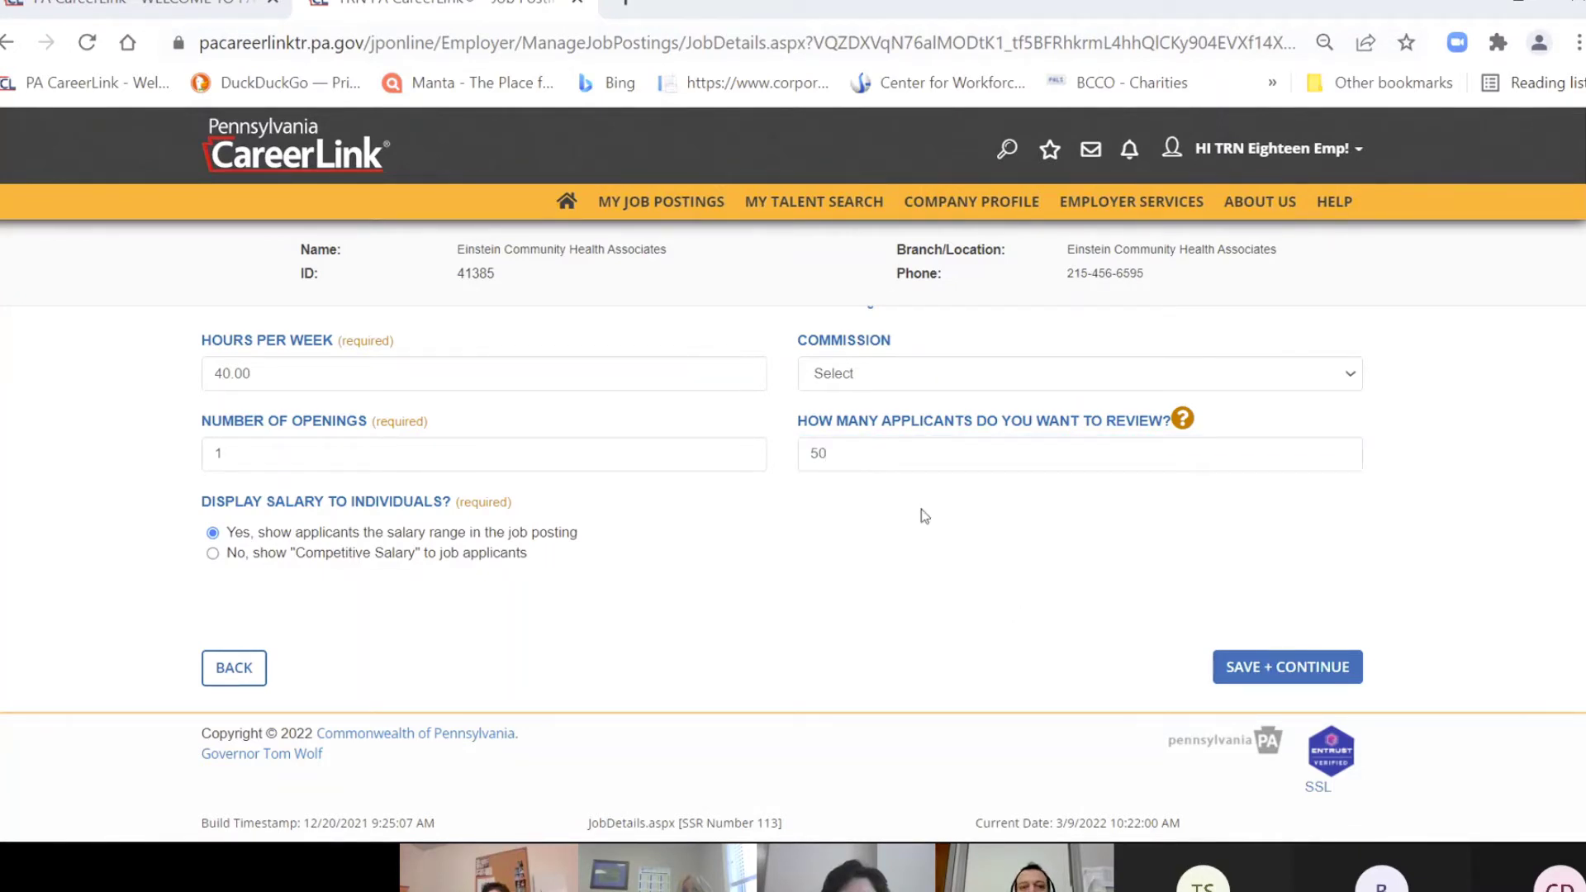
{"action": "left_click", "coordinate": [1215, 670]}
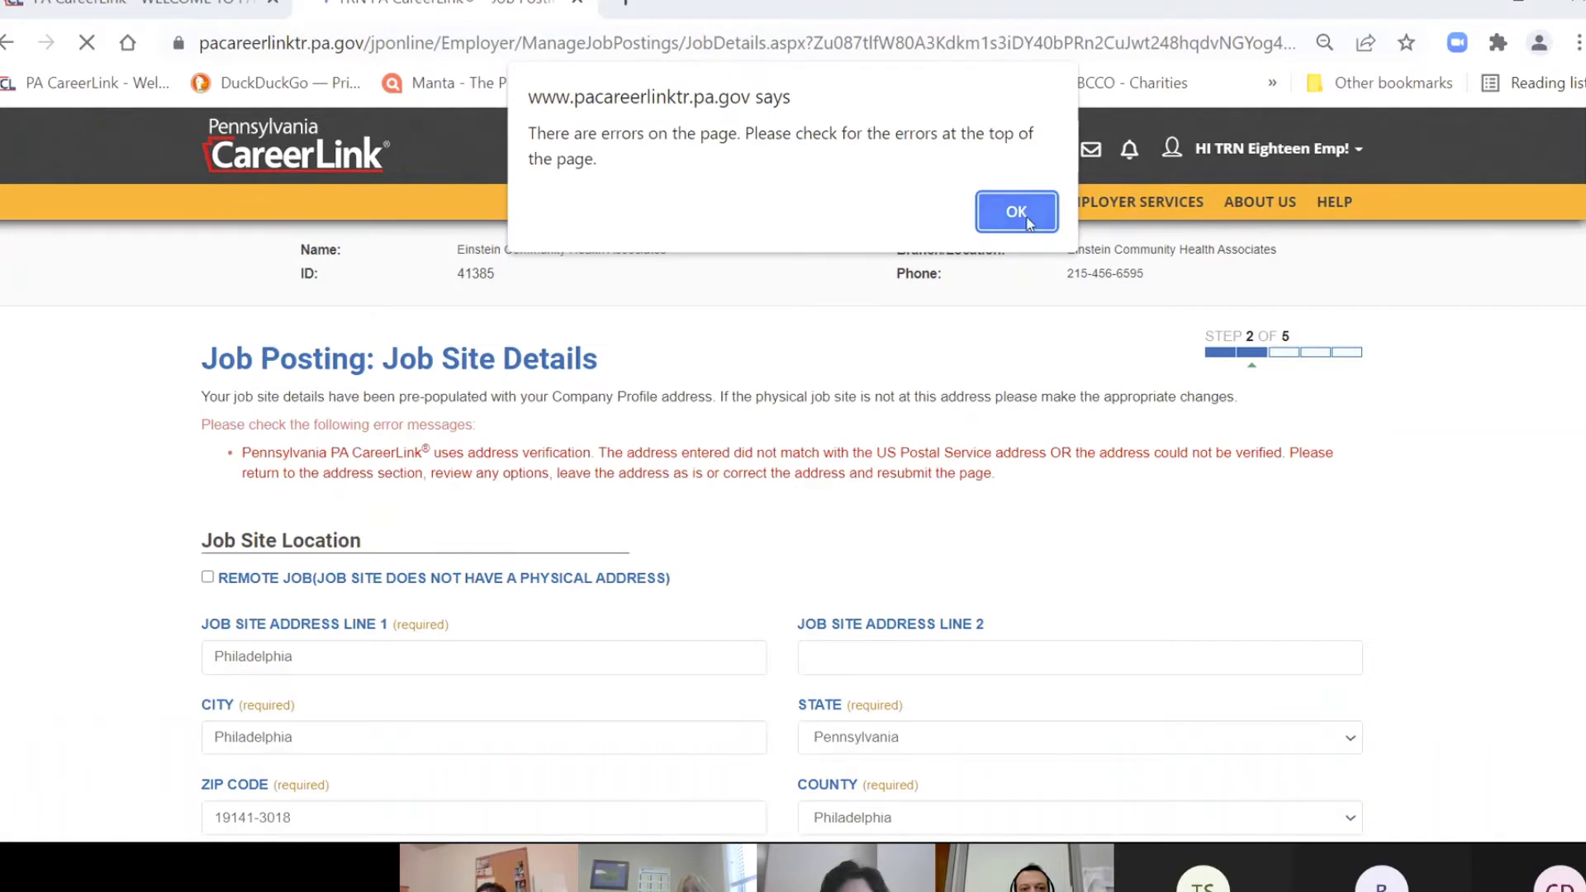
{"action": "left_click", "coordinate": [1027, 219]}
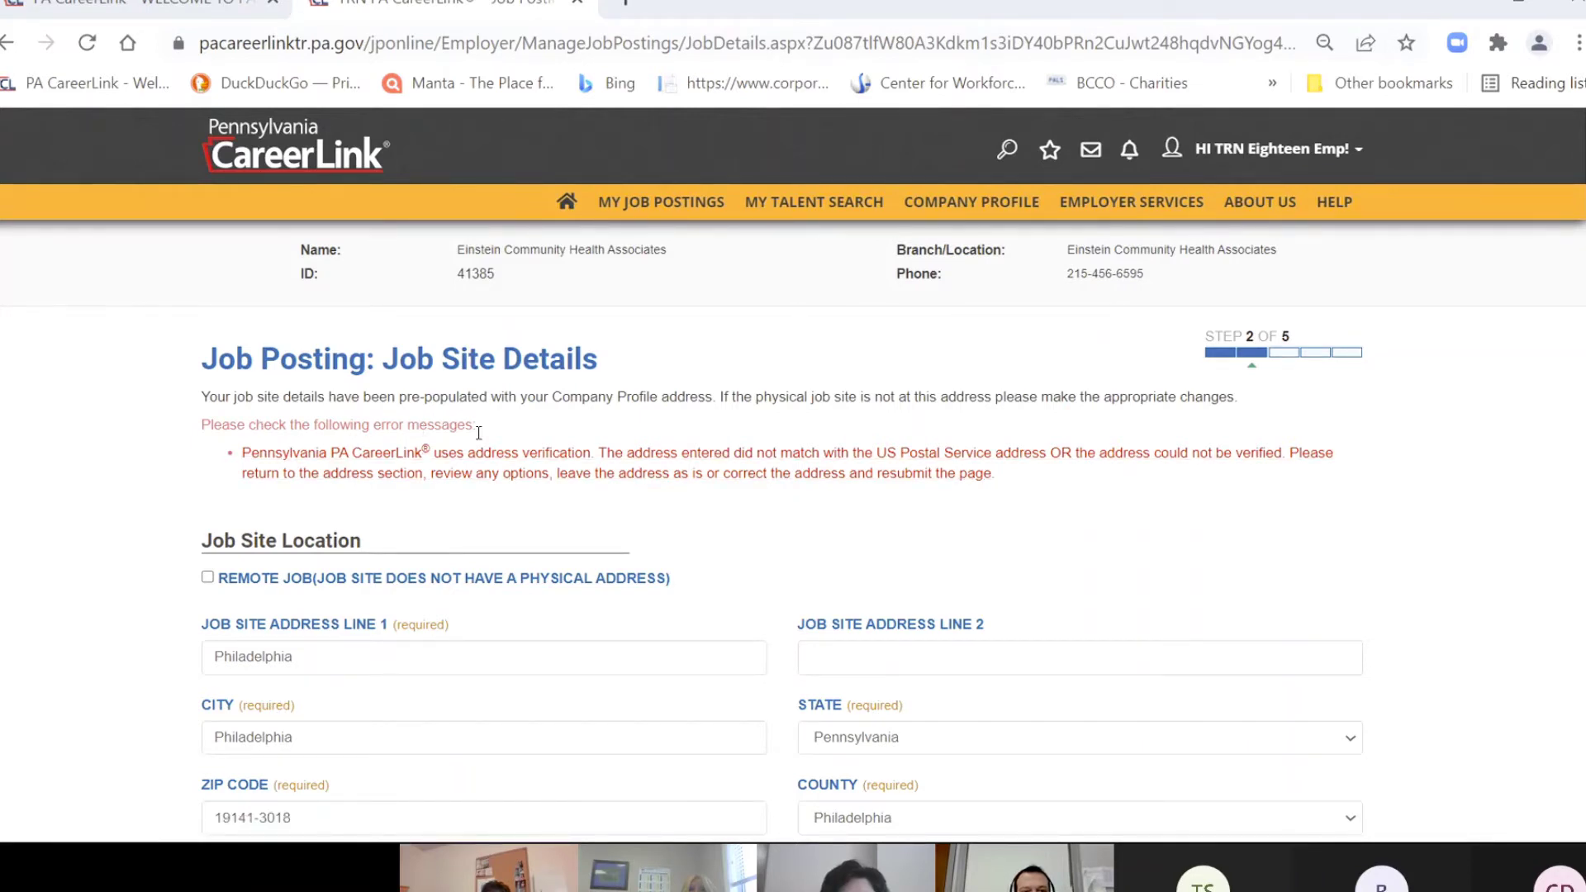
- Review the job site address and resubmit the job site details with the address left as is
{"action": "scroll", "coordinate": [816, 506], "scroll_direction": "down", "scroll_amount": 4}
{"action": "scroll", "coordinate": [849, 500], "scroll_direction": "up", "scroll_amount": 2}
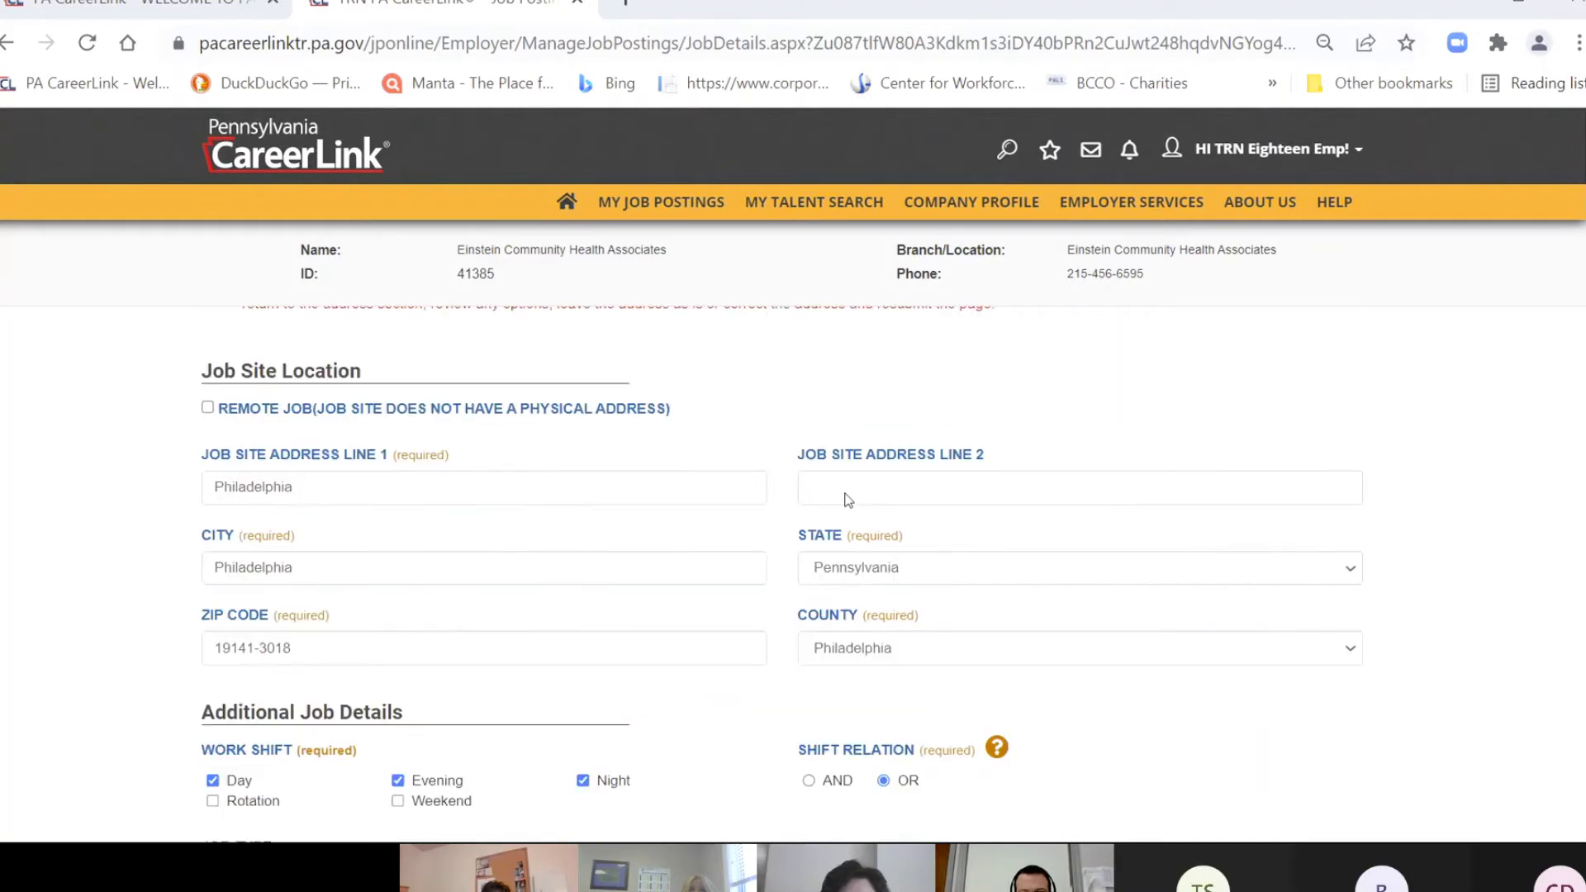
{"action": "scroll", "coordinate": [848, 499], "scroll_direction": "up", "scroll_amount": 2}
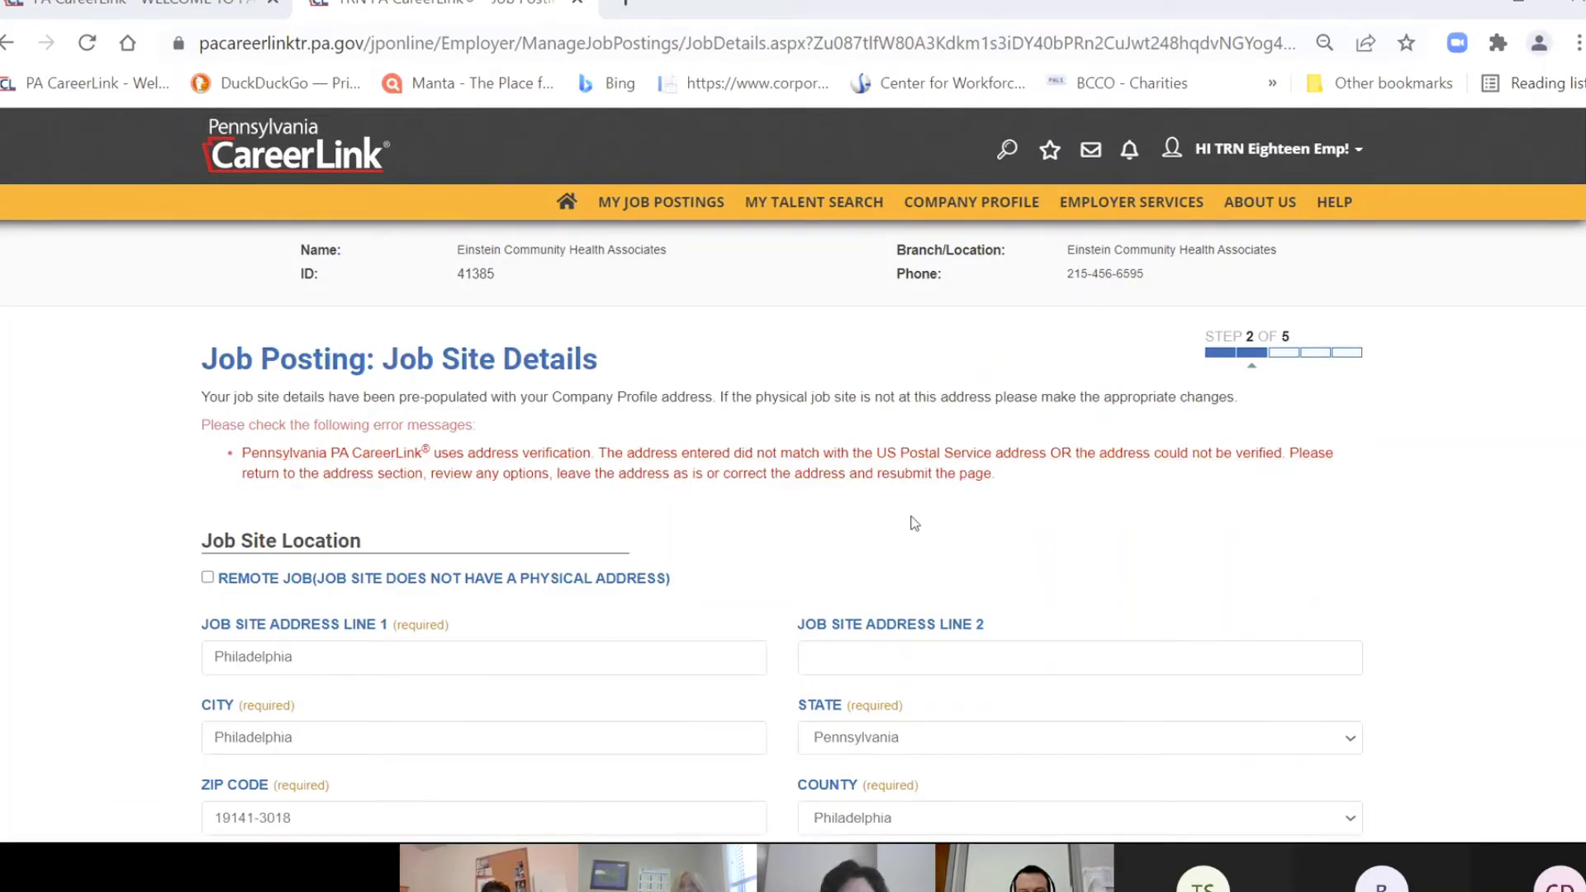
{"action": "scroll", "coordinate": [122, 582], "scroll_direction": "down", "scroll_amount": 2}
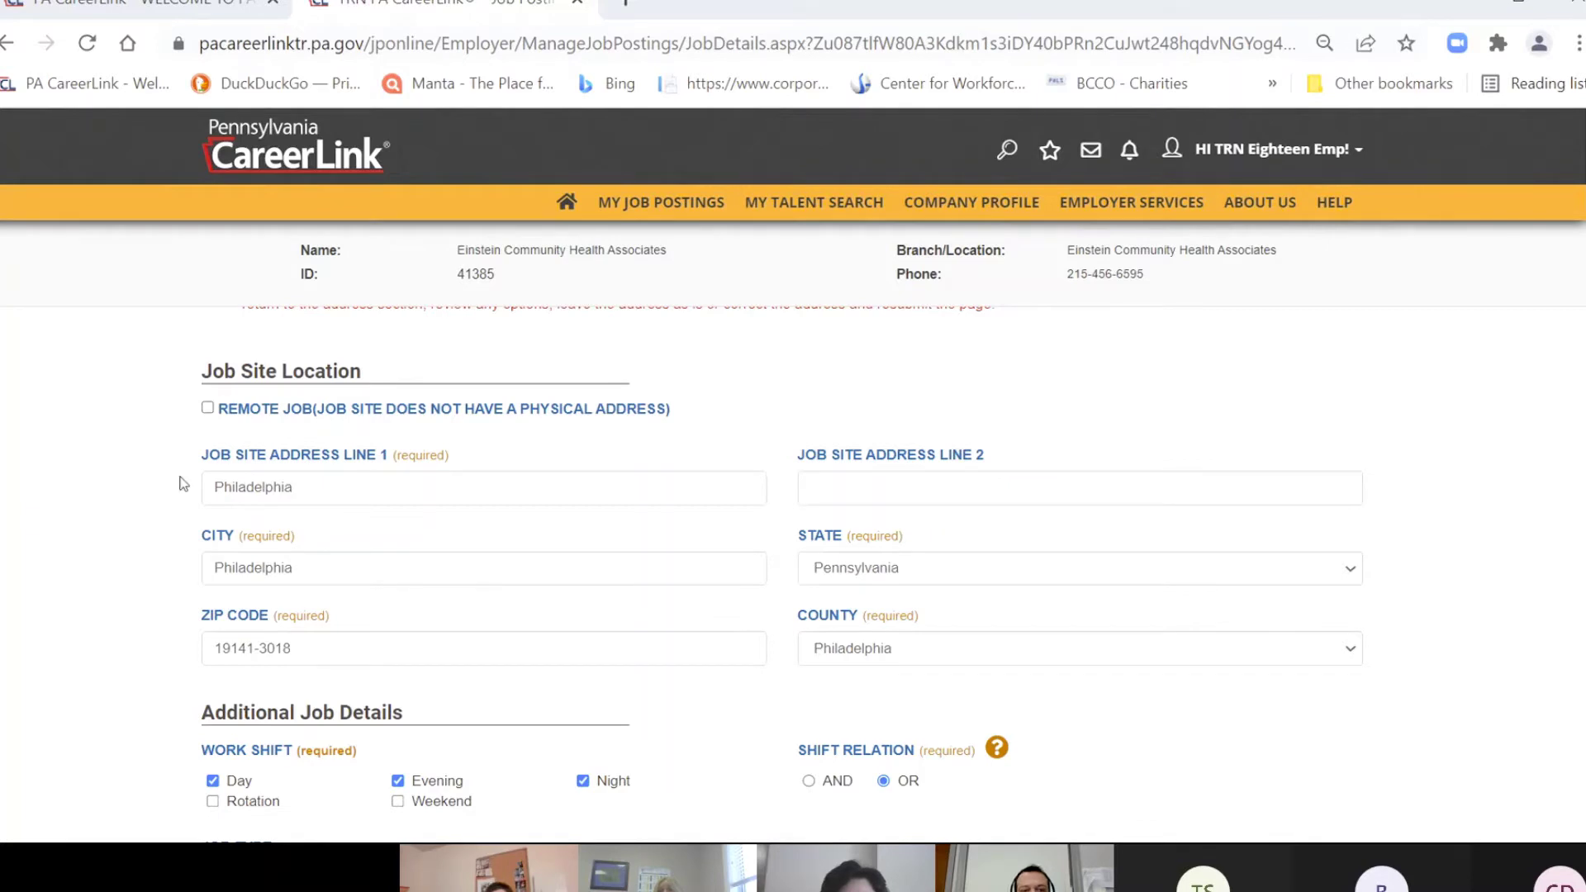
{"action": "scroll", "coordinate": [126, 428], "scroll_direction": "up", "scroll_amount": 2}
{"action": "scroll", "coordinate": [132, 463], "scroll_direction": "down", "scroll_amount": 7}
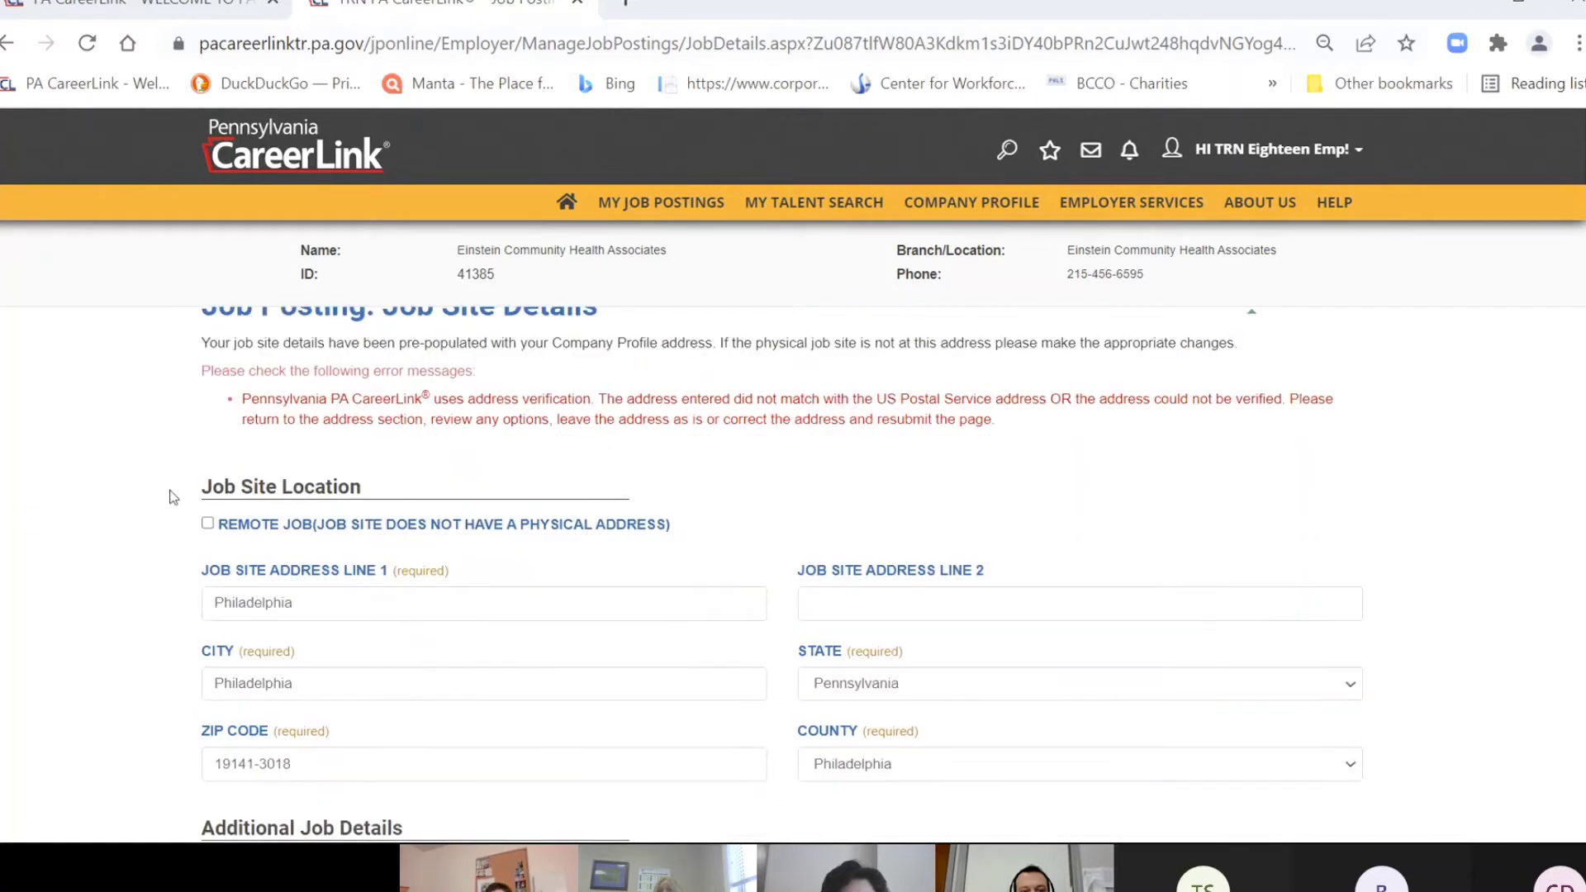
{"action": "scroll", "coordinate": [141, 496], "scroll_direction": "down", "scroll_amount": 3}
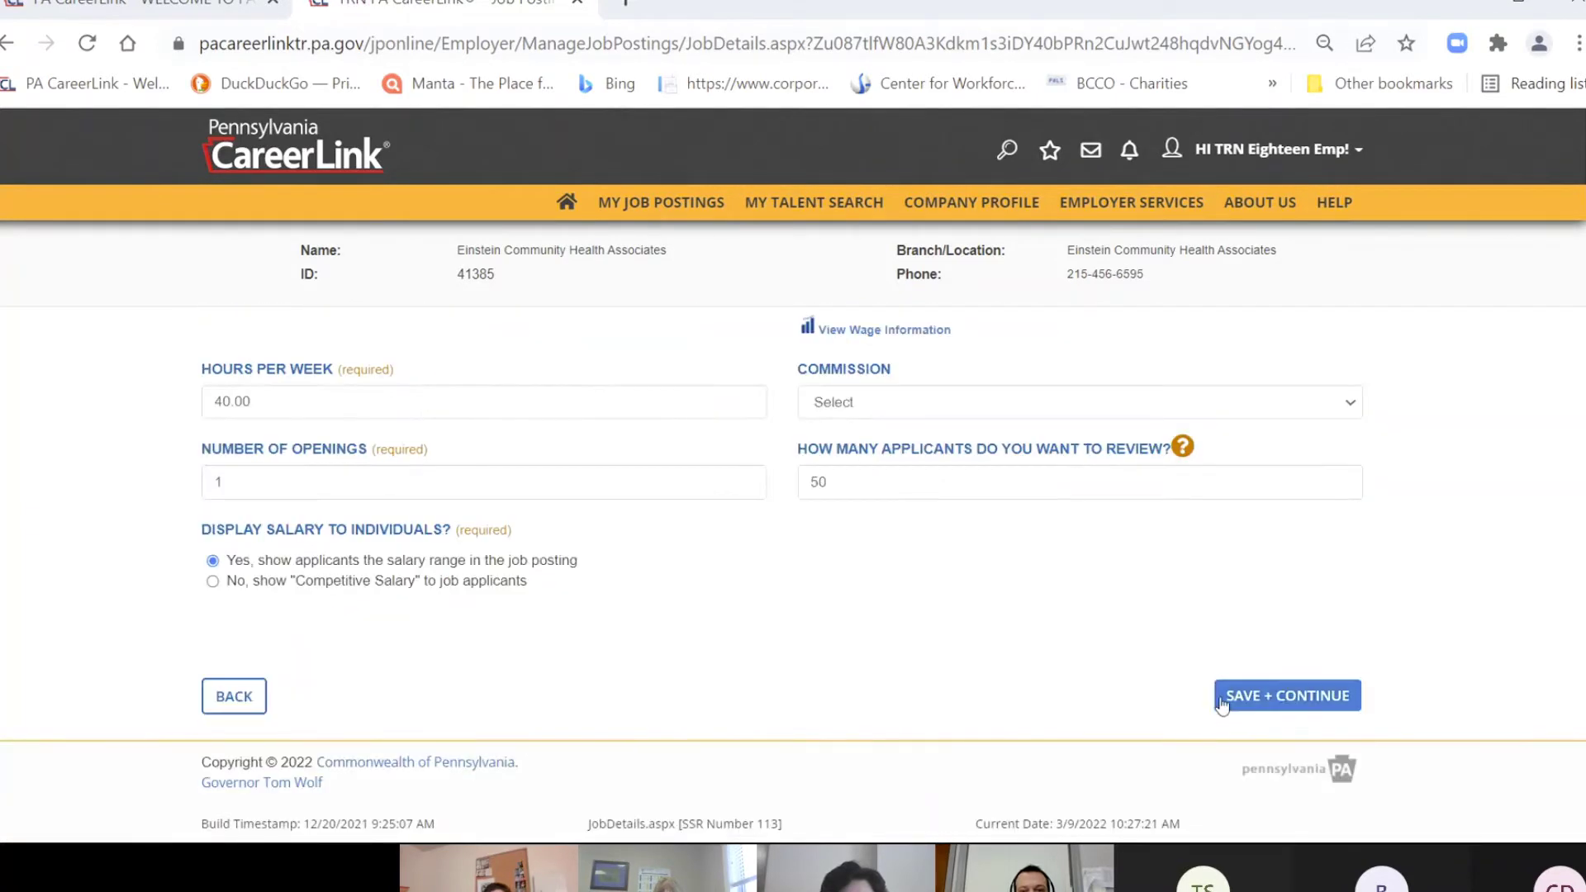
{"action": "left_click", "coordinate": [1263, 696]}
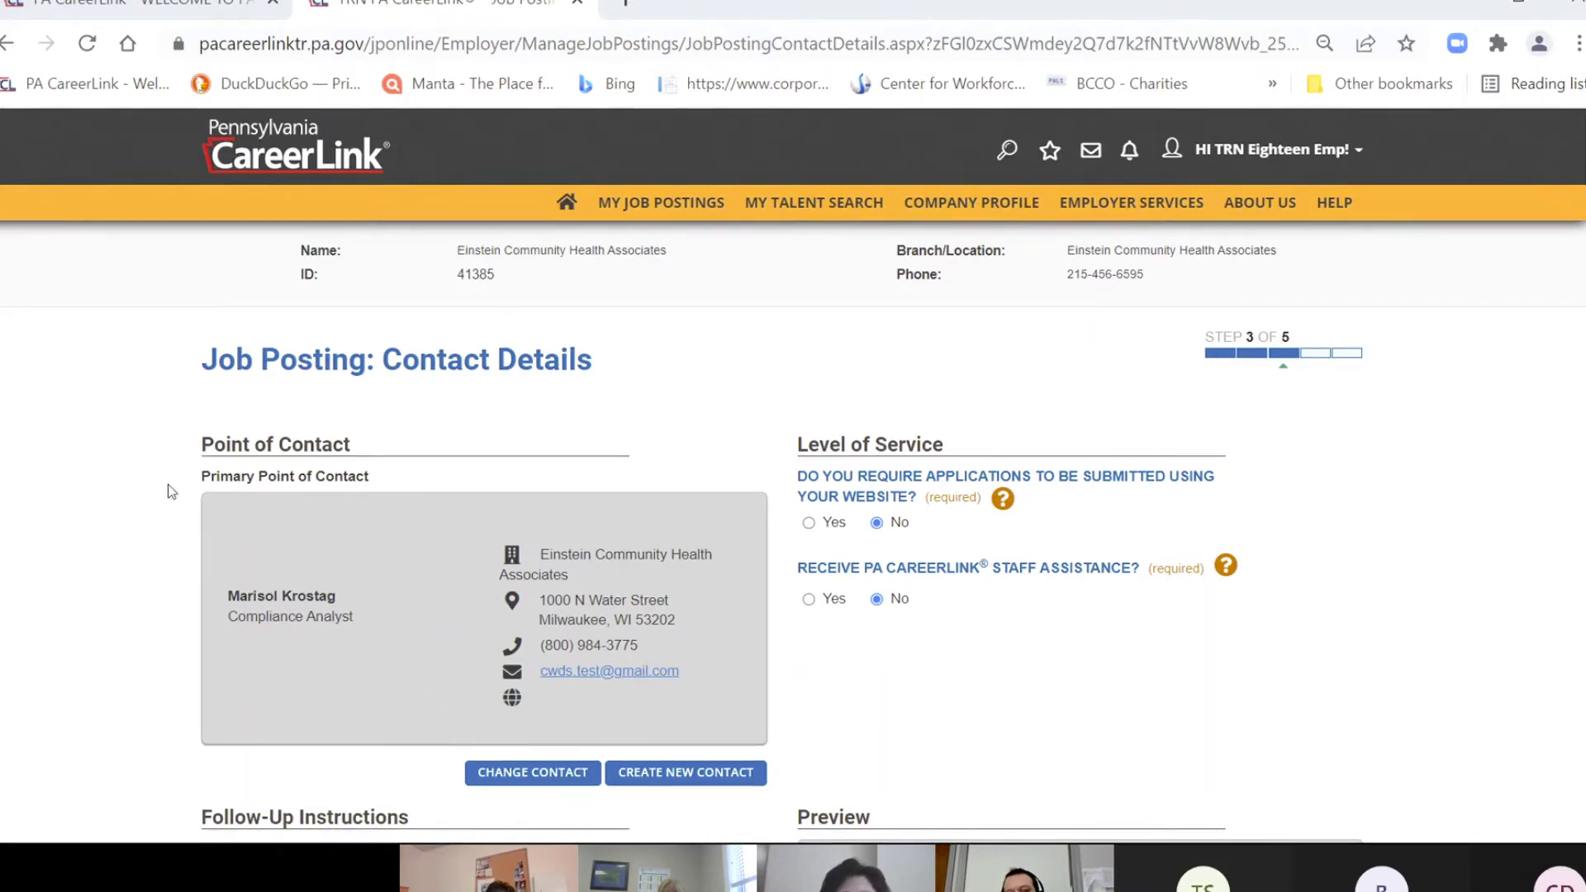
- Try requiring applications through the company's website to show the website choices, and set the requirement back to No
{"action": "scroll", "coordinate": [124, 492], "scroll_direction": "down", "scroll_amount": 2}
{"action": "scroll", "coordinate": [128, 495], "scroll_direction": "up", "scroll_amount": 2}
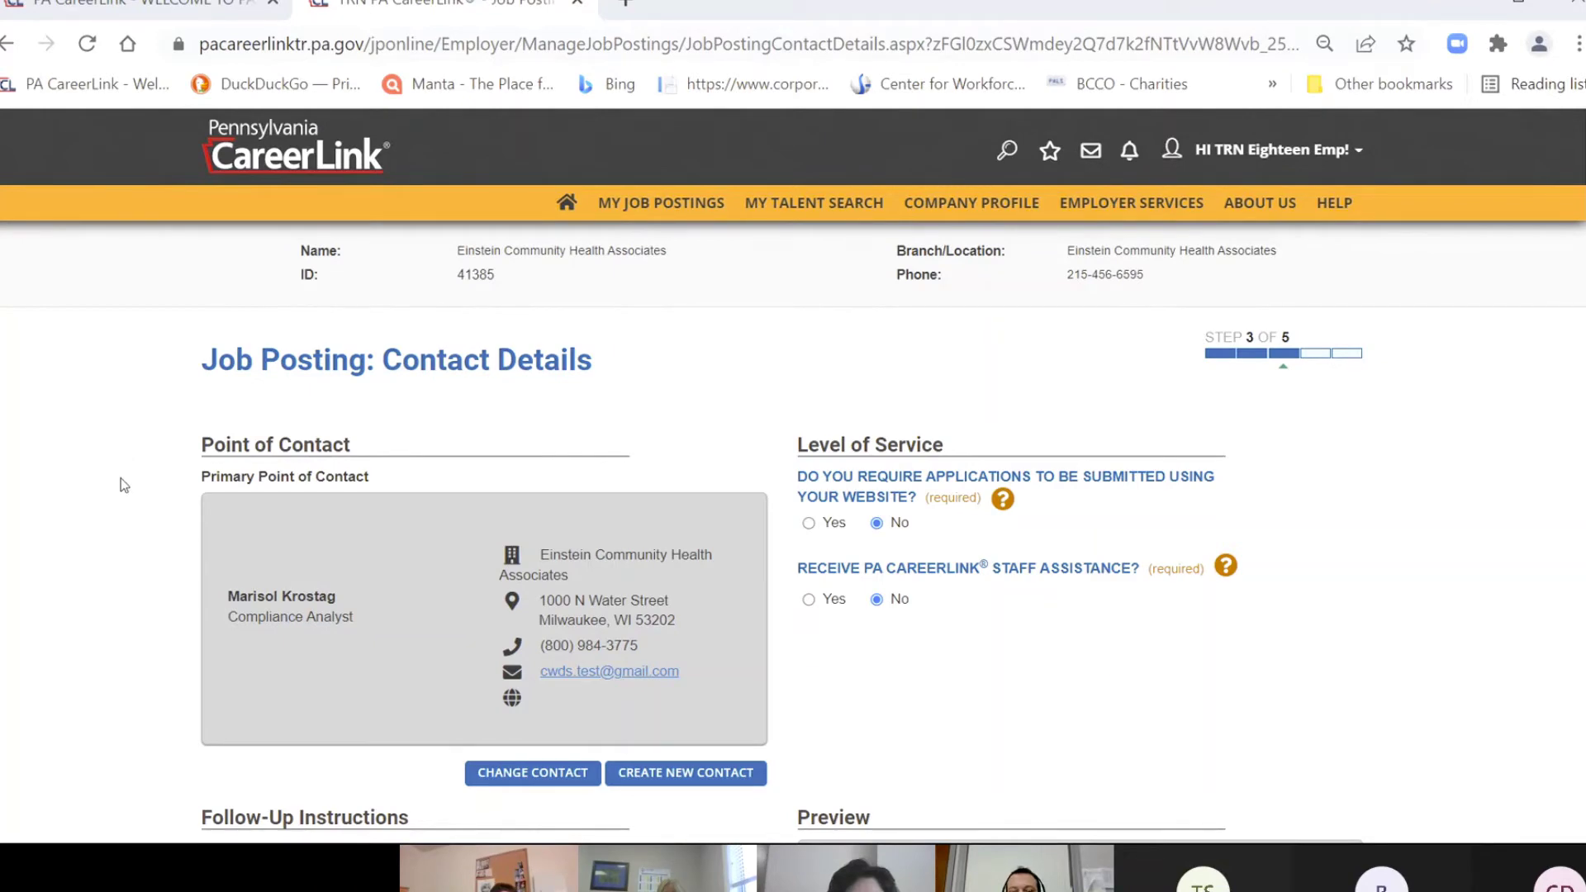
{"action": "scroll", "coordinate": [121, 478], "scroll_direction": "down", "scroll_amount": 2}
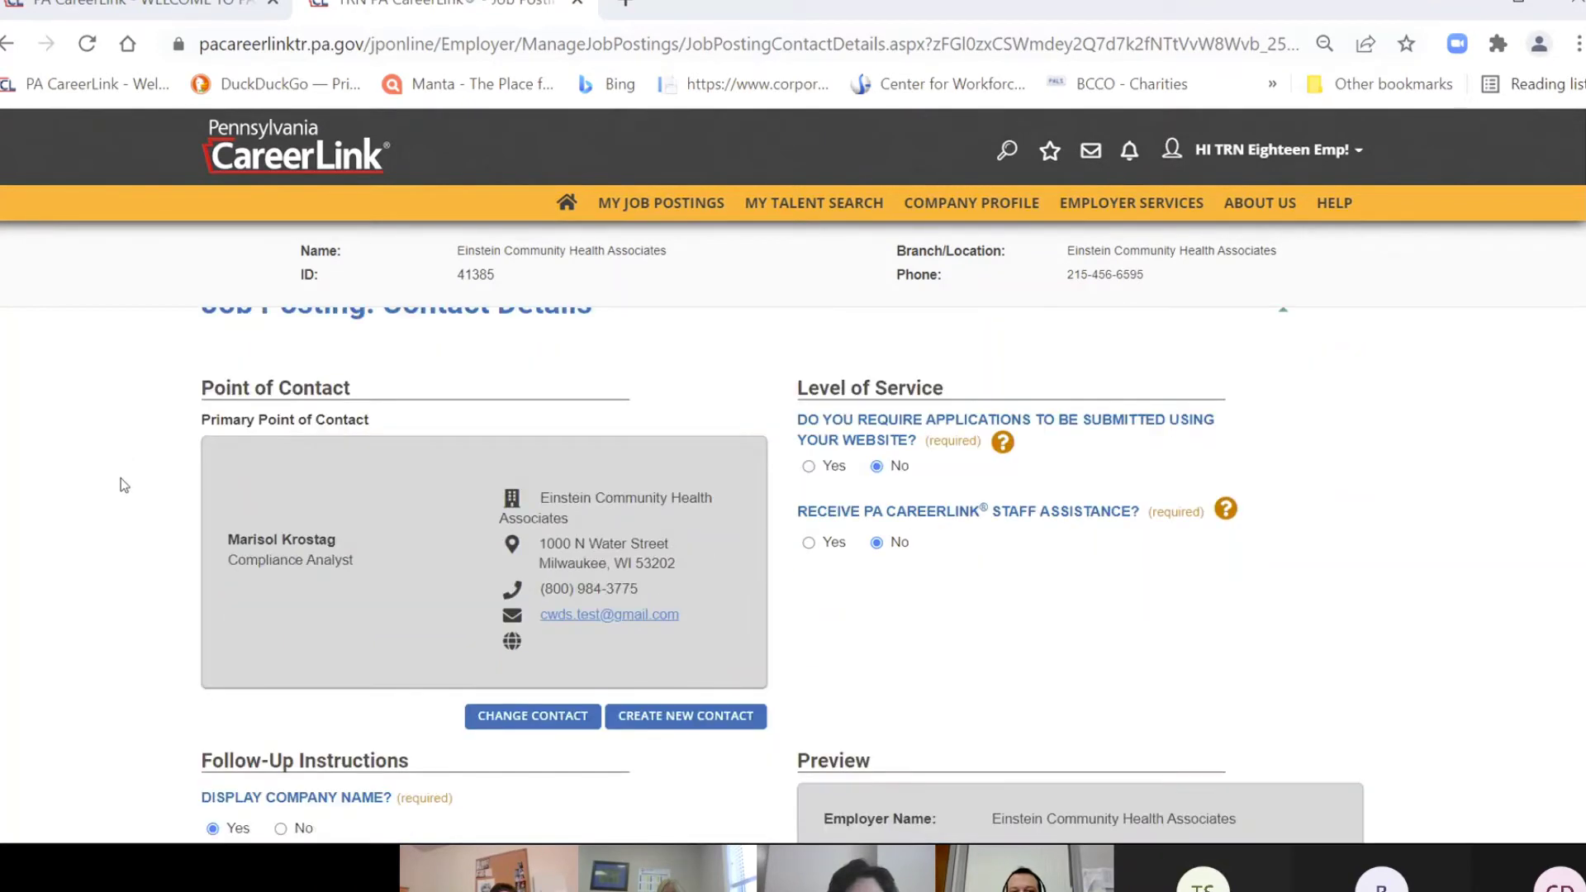
{"action": "scroll", "coordinate": [121, 479], "scroll_direction": "up", "scroll_amount": 2}
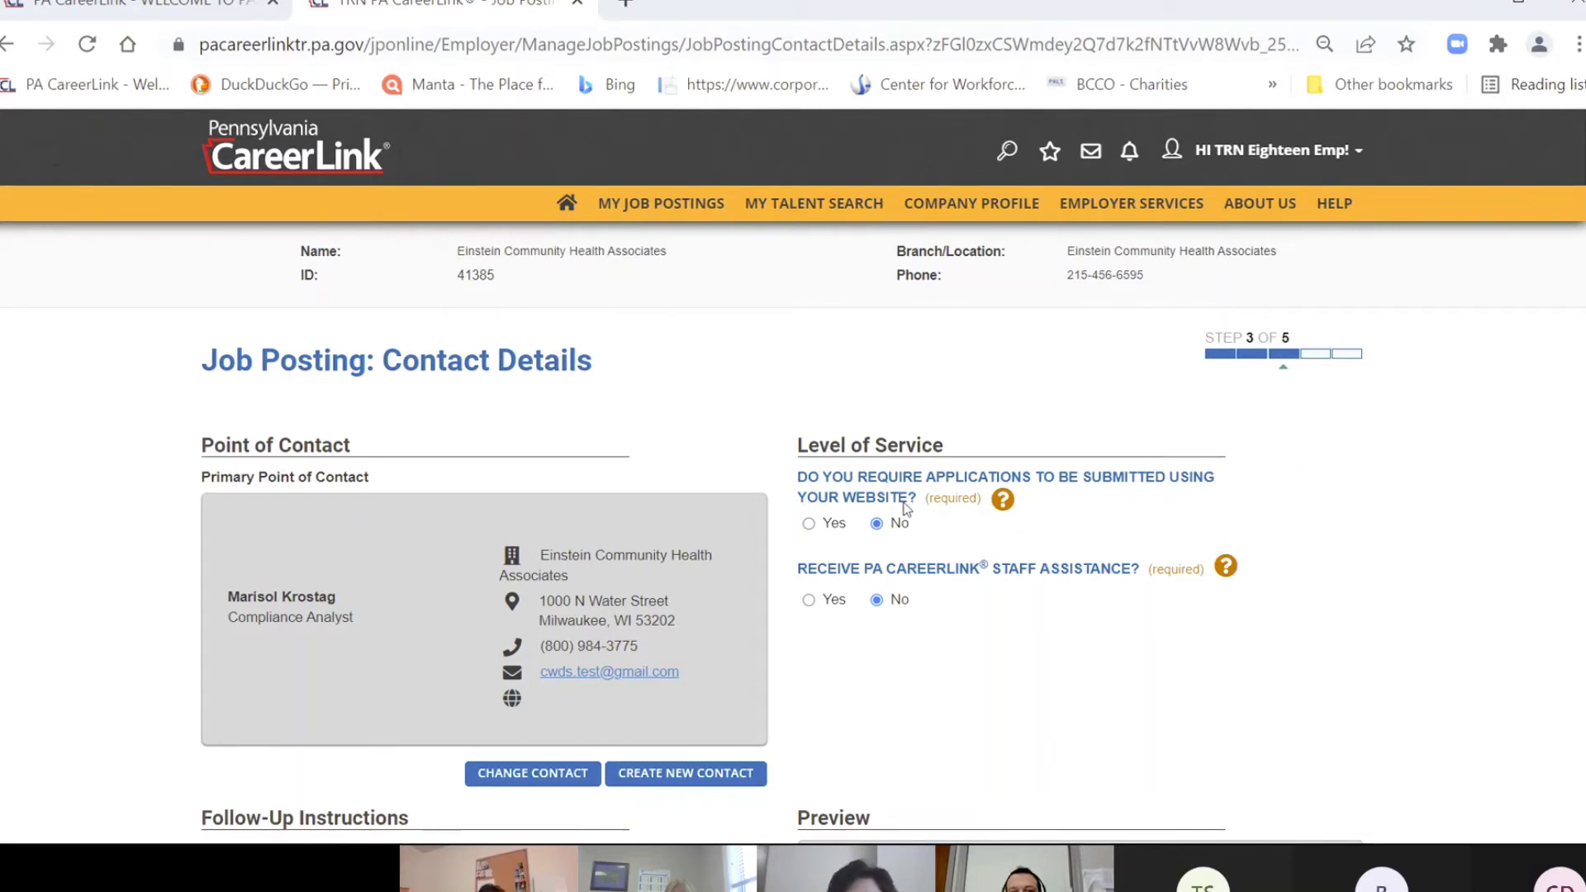
{"action": "left_click", "coordinate": [809, 525]}
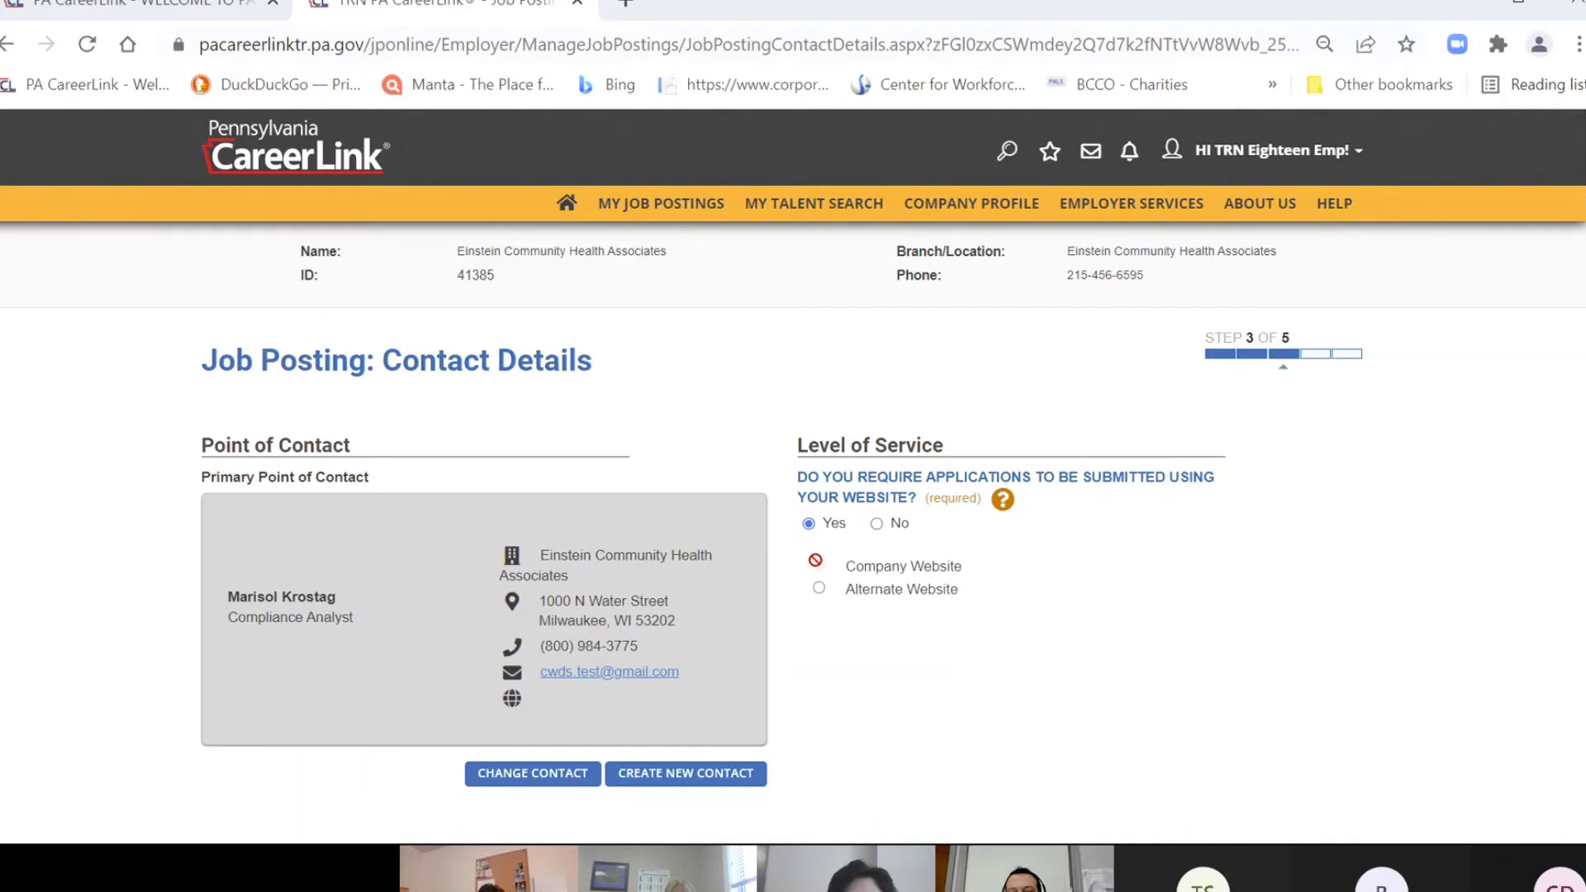
{"action": "left_click", "coordinate": [824, 587]}
{"action": "left_click", "coordinate": [881, 525]}
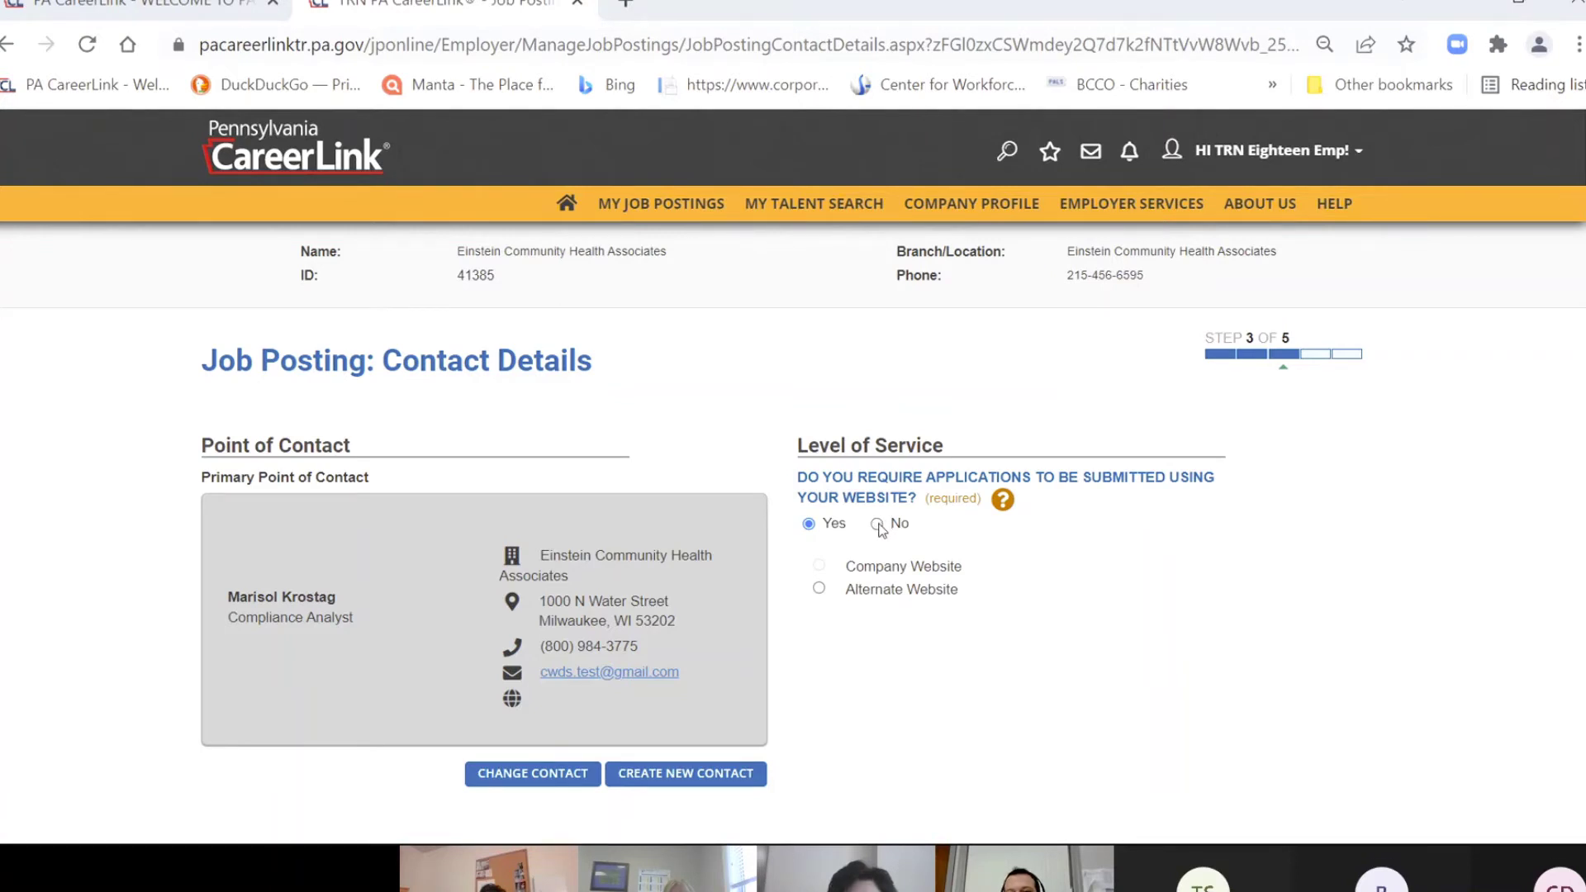
{"action": "left_click", "coordinate": [878, 525]}
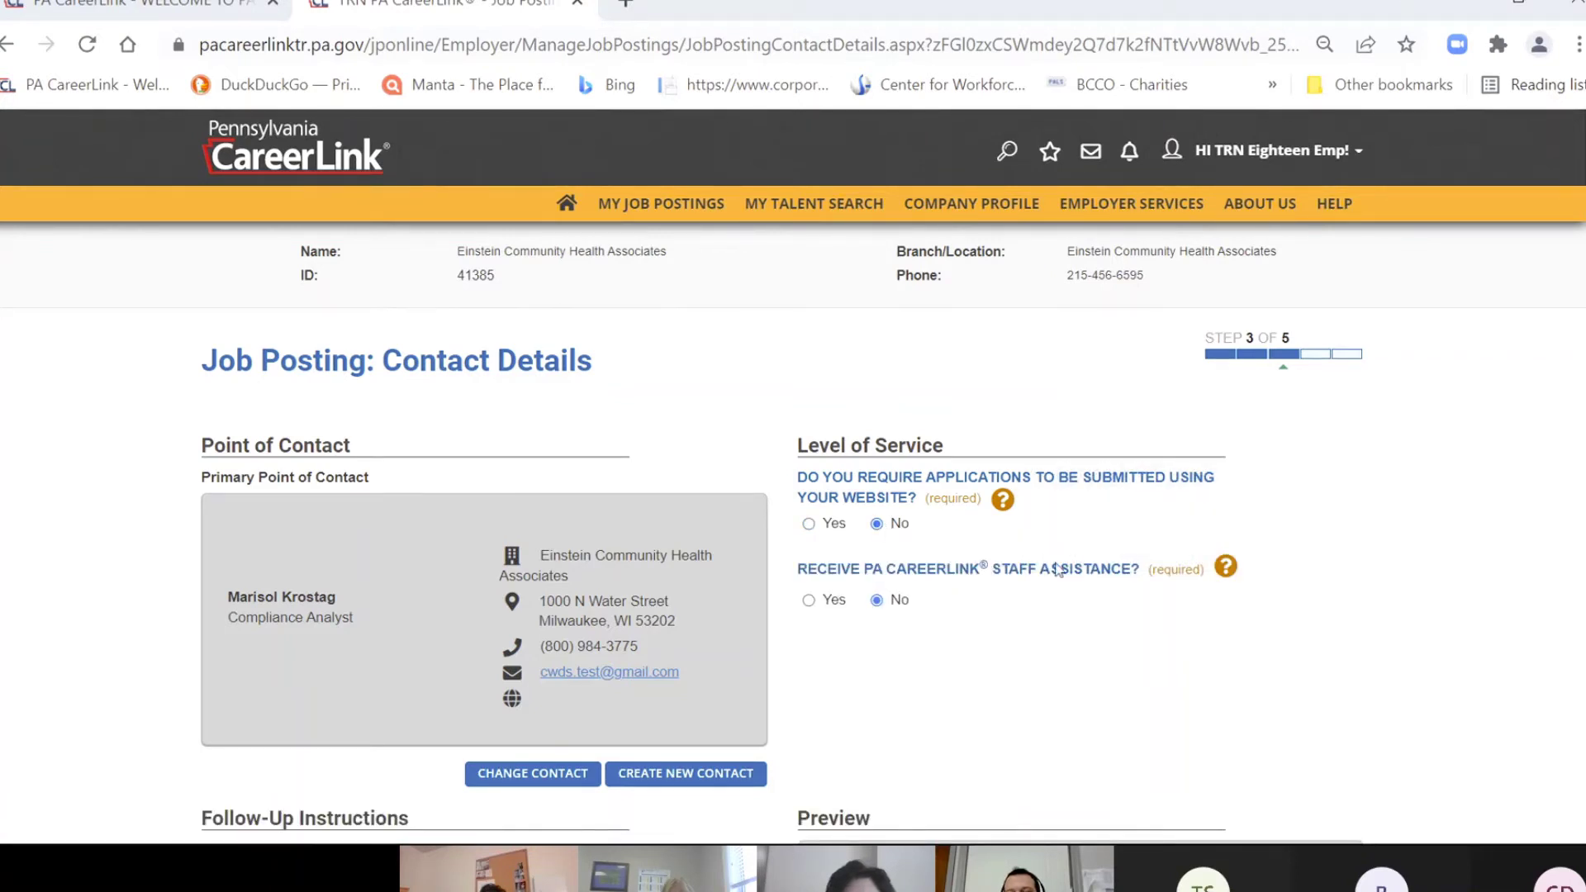
- Try requesting PA CareerLink staff assistance to show the option for hiding contact information, and set assistance back to No
{"action": "scroll", "coordinate": [1057, 529], "scroll_direction": "down", "scroll_amount": 4}
{"action": "scroll", "coordinate": [1053, 553], "scroll_direction": "up", "scroll_amount": 2}
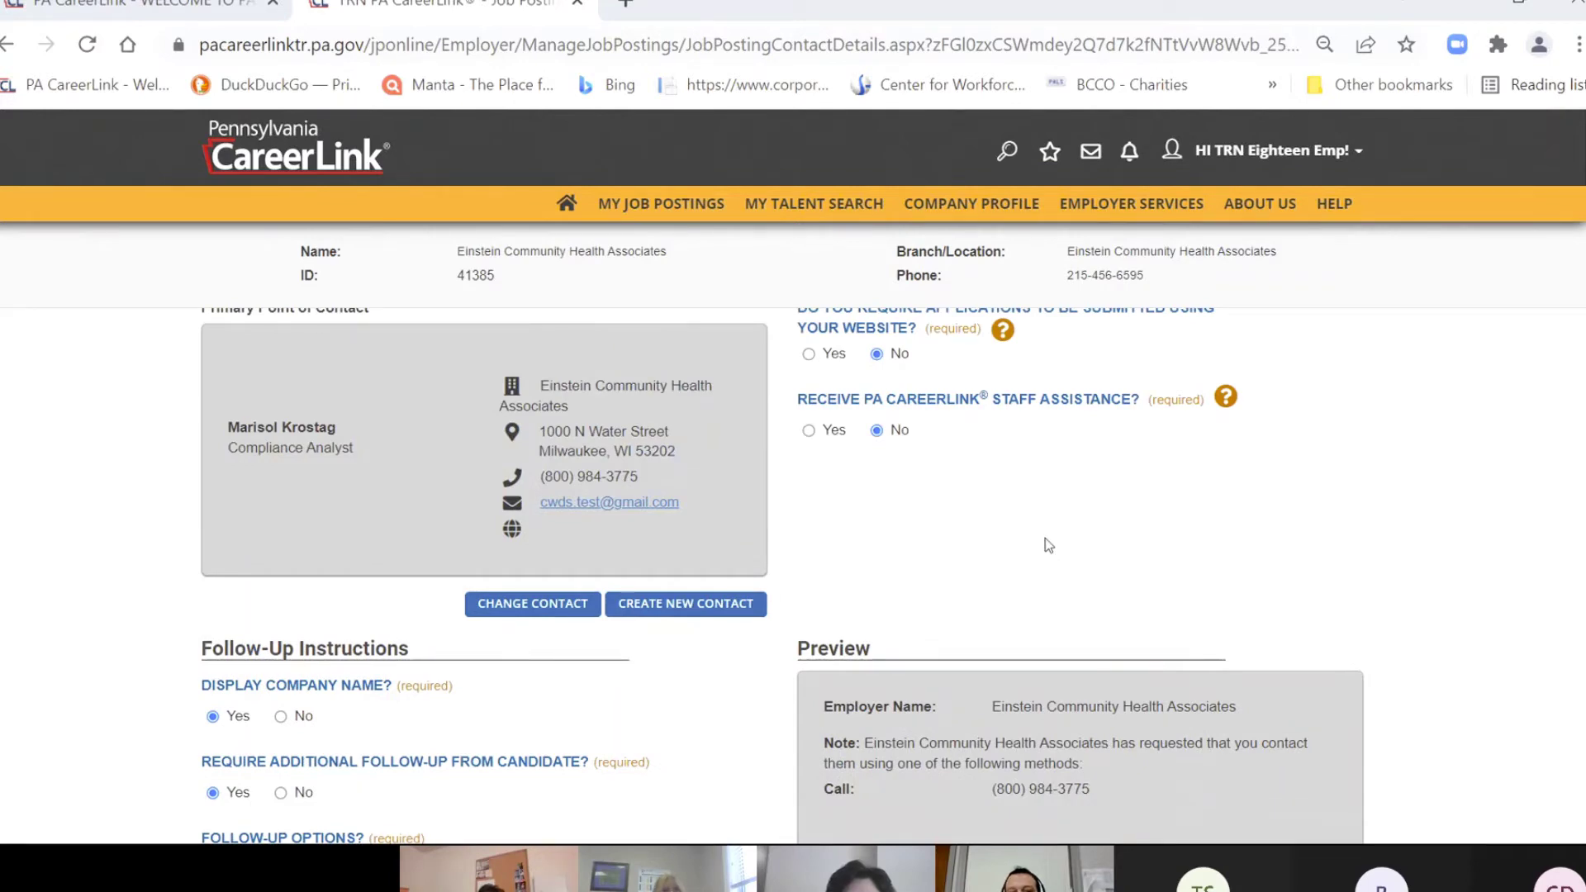
{"action": "scroll", "coordinate": [1046, 541], "scroll_direction": "up", "scroll_amount": 2}
{"action": "scroll", "coordinate": [1047, 543], "scroll_direction": "down", "scroll_amount": 2}
{"action": "mouse_move", "coordinate": [1231, 401]}
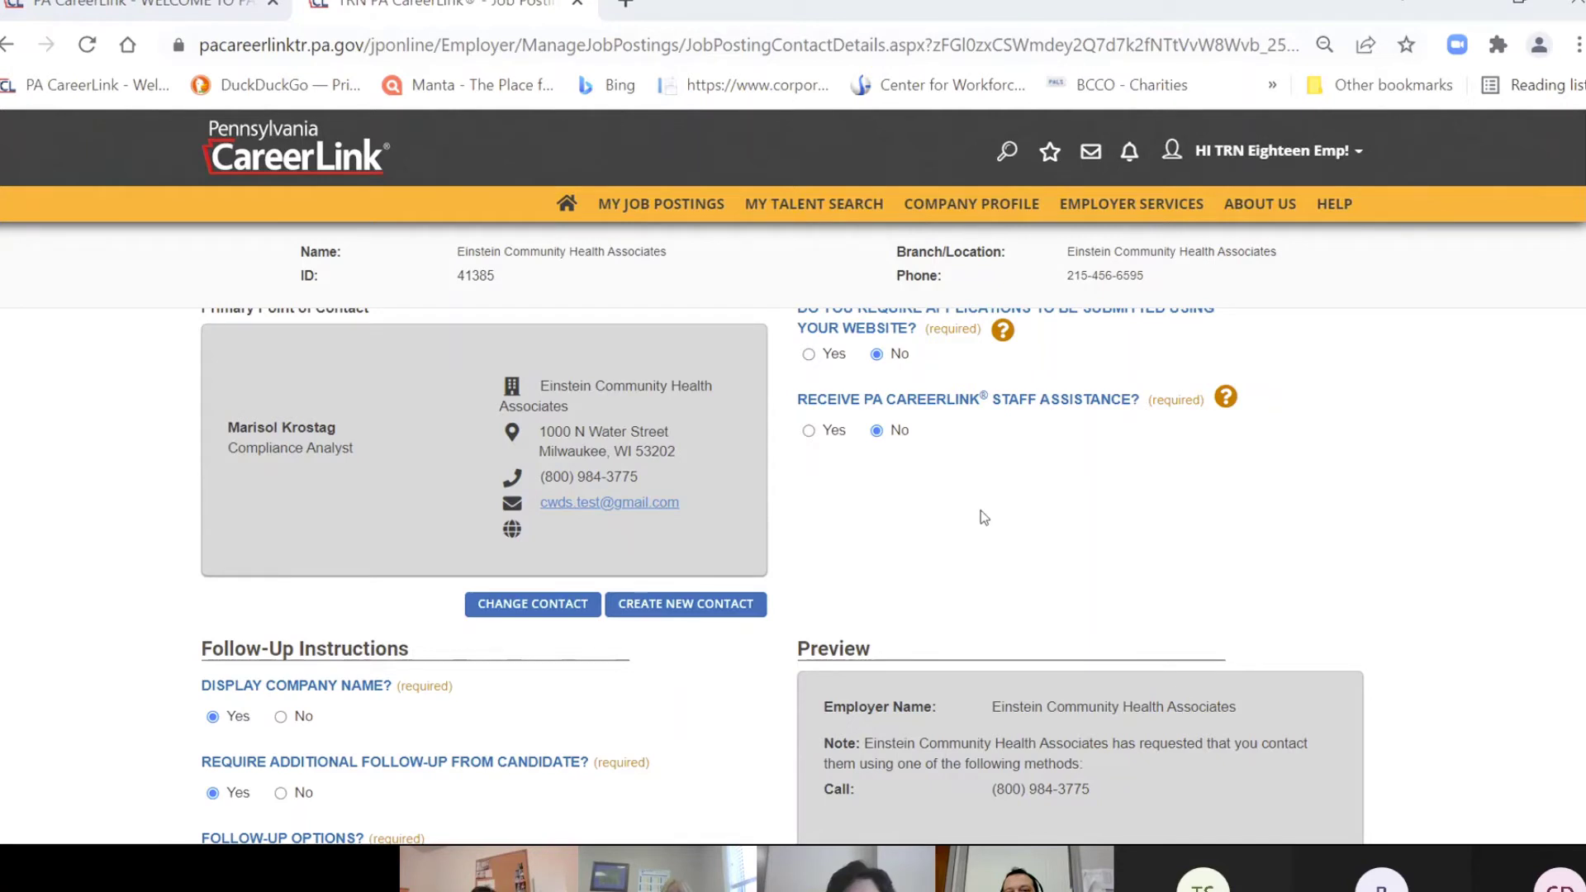
{"action": "scroll", "coordinate": [984, 518], "scroll_direction": "up", "scroll_amount": 1}
{"action": "scroll", "coordinate": [984, 518], "scroll_direction": "up", "scroll_amount": 3}
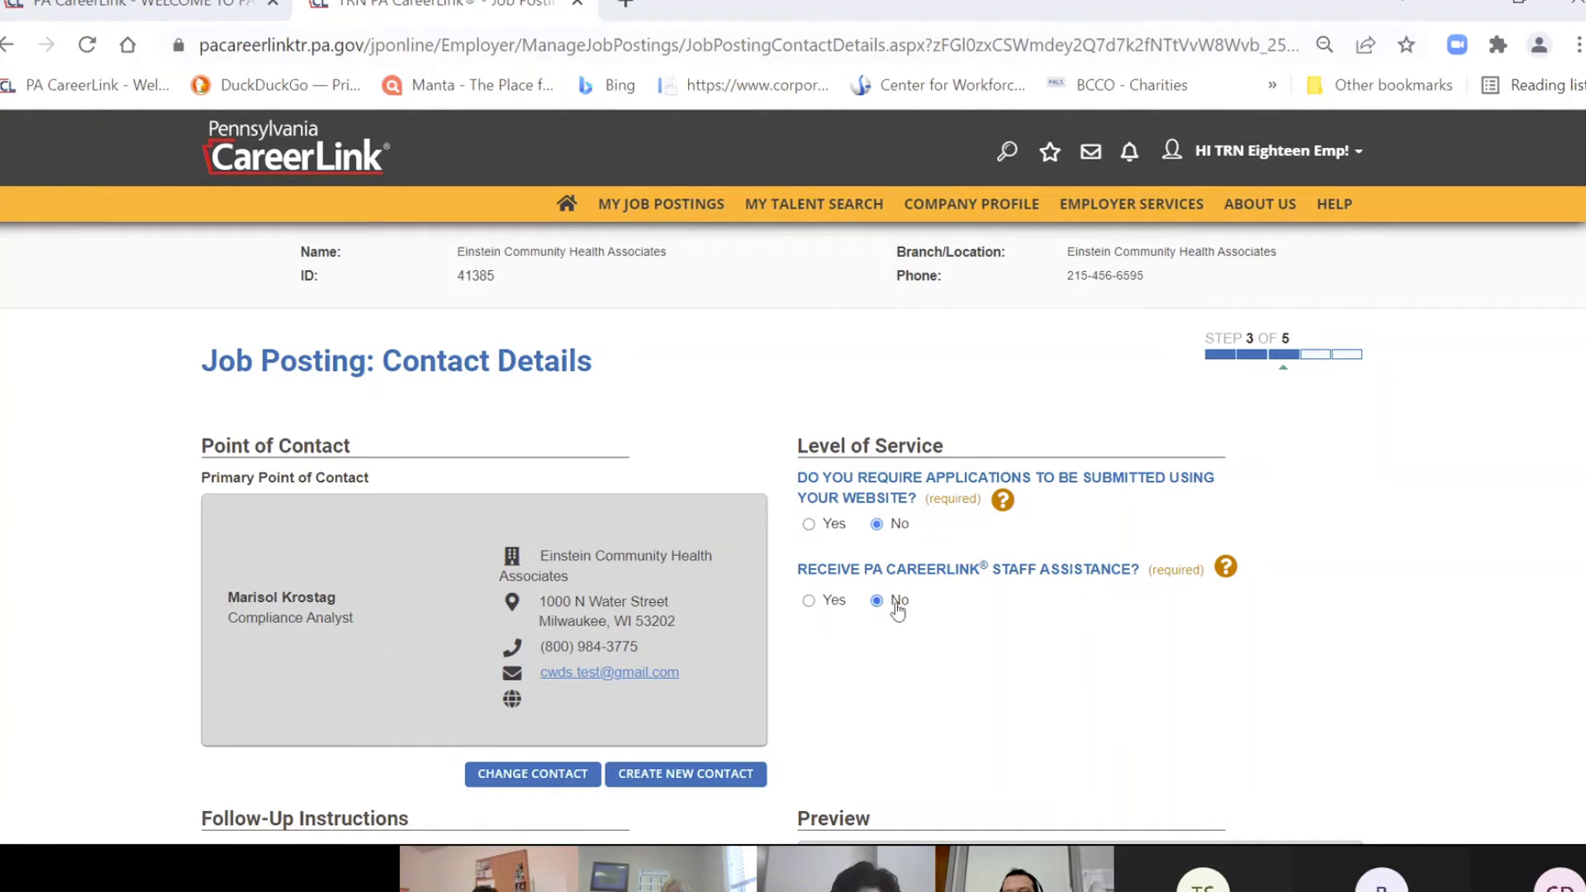
{"action": "left_click", "coordinate": [809, 600]}
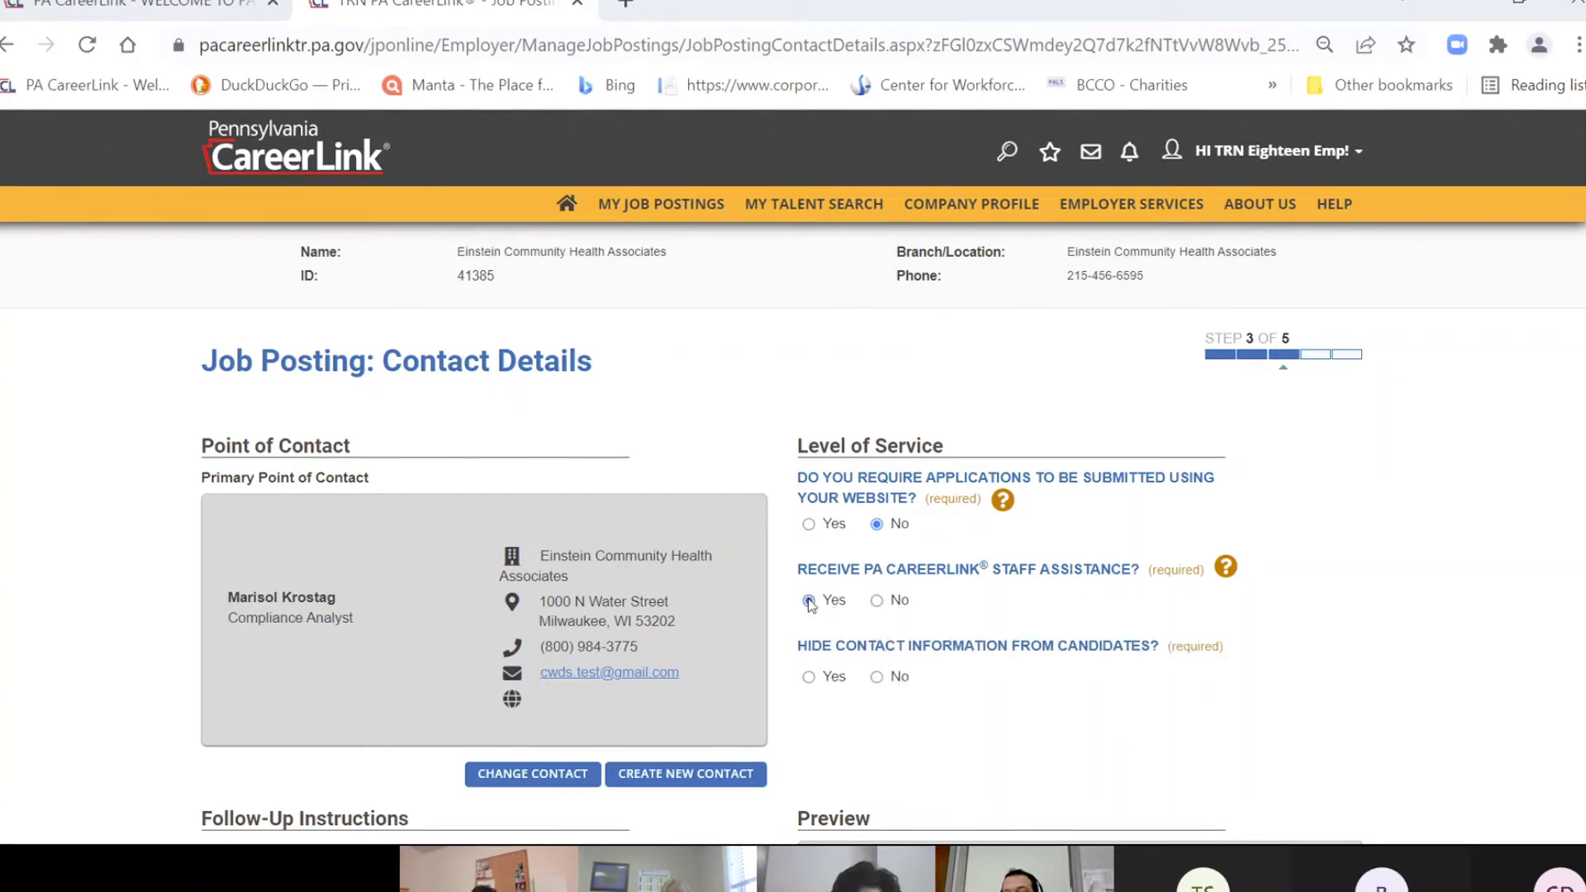
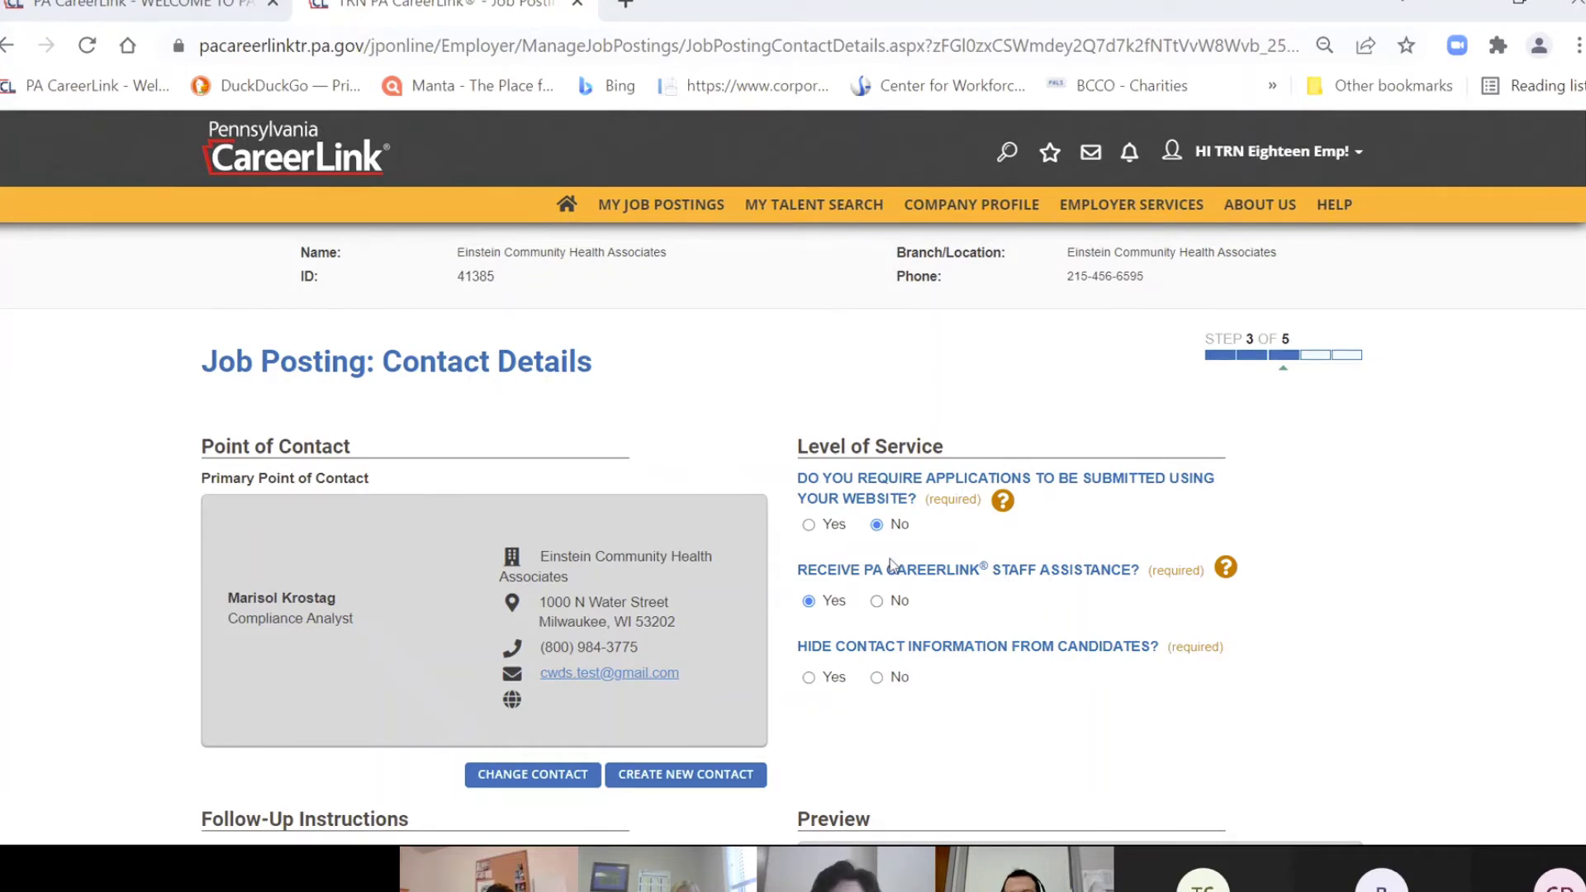
{"action": "left_click", "coordinate": [878, 603]}
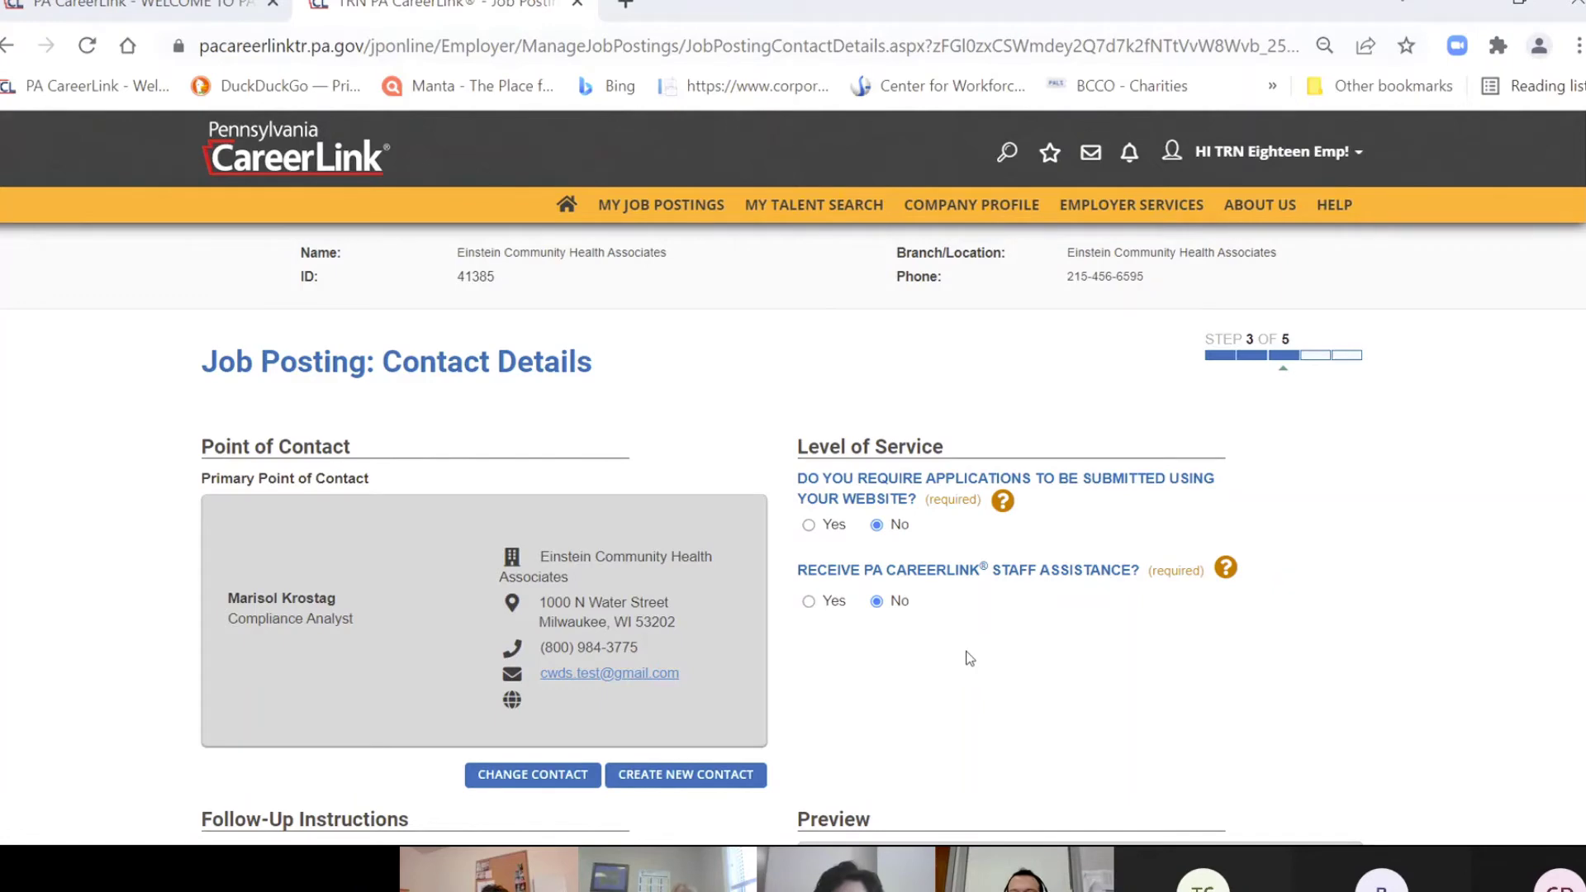
- Switch the website application requirement to Yes once more and return it to No
{"action": "scroll", "coordinate": [969, 658], "scroll_direction": "down", "scroll_amount": 2}
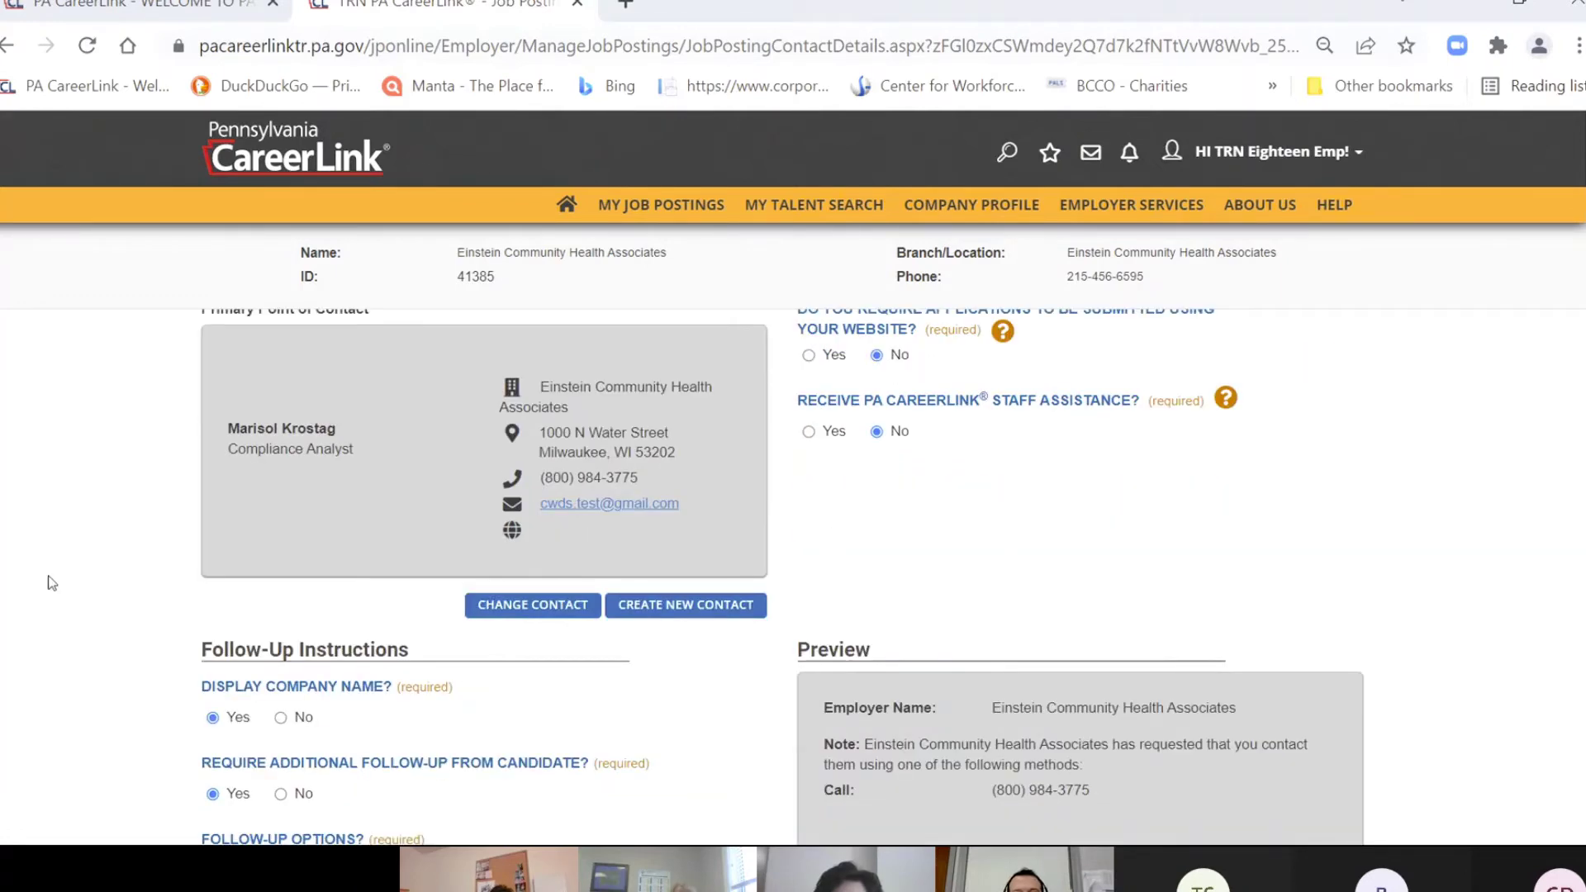
{"action": "scroll", "coordinate": [52, 584], "scroll_direction": "down", "scroll_amount": 3}
{"action": "scroll", "coordinate": [924, 454], "scroll_direction": "up", "scroll_amount": 5}
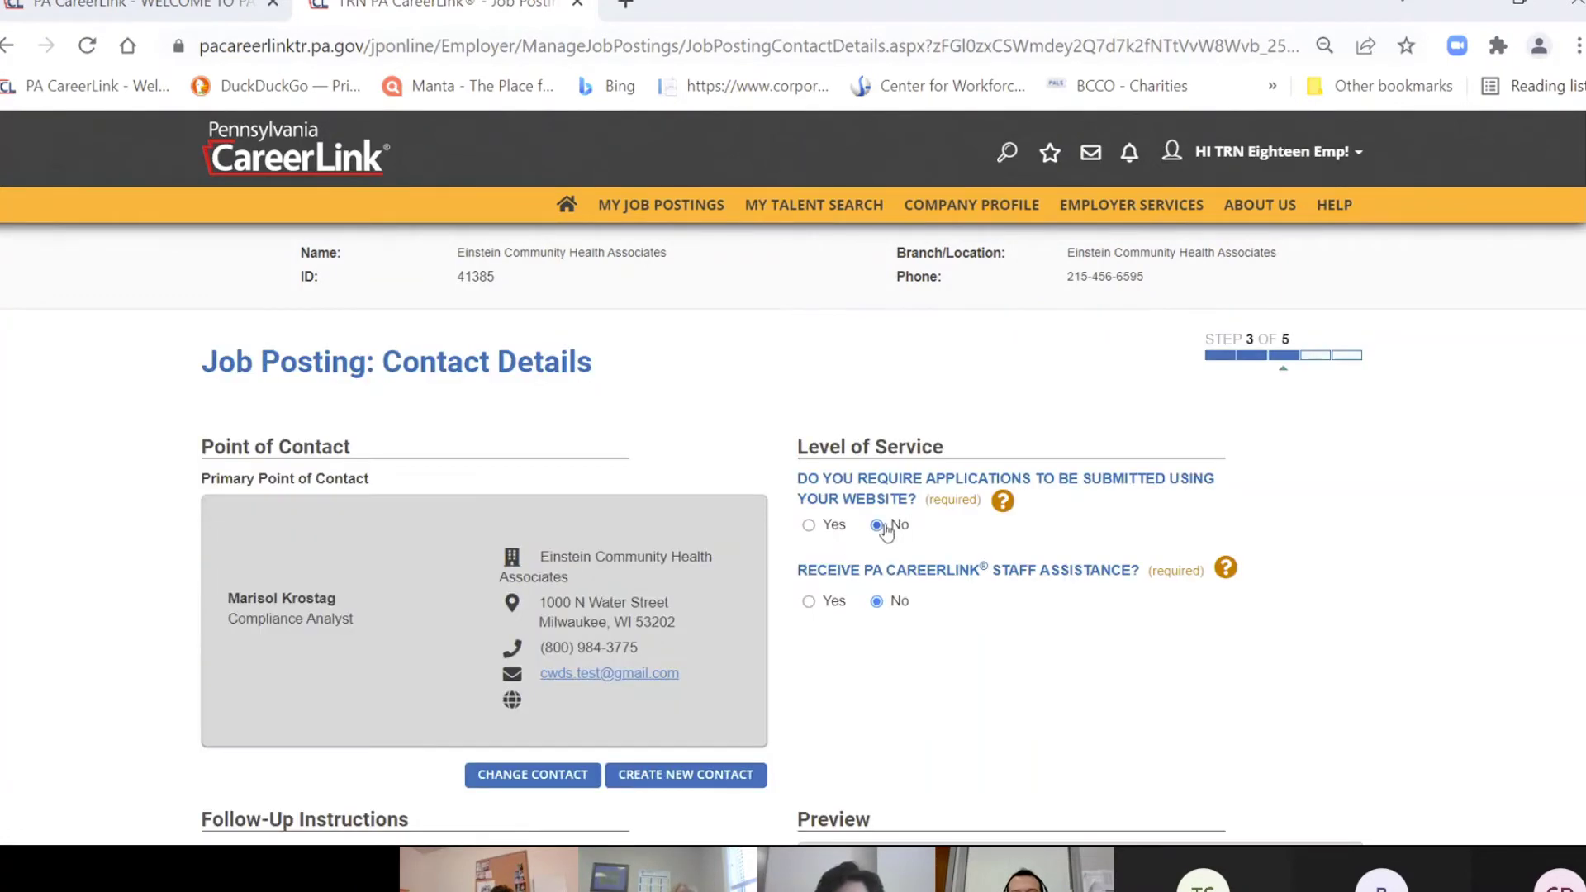
{"action": "left_click", "coordinate": [808, 525]}
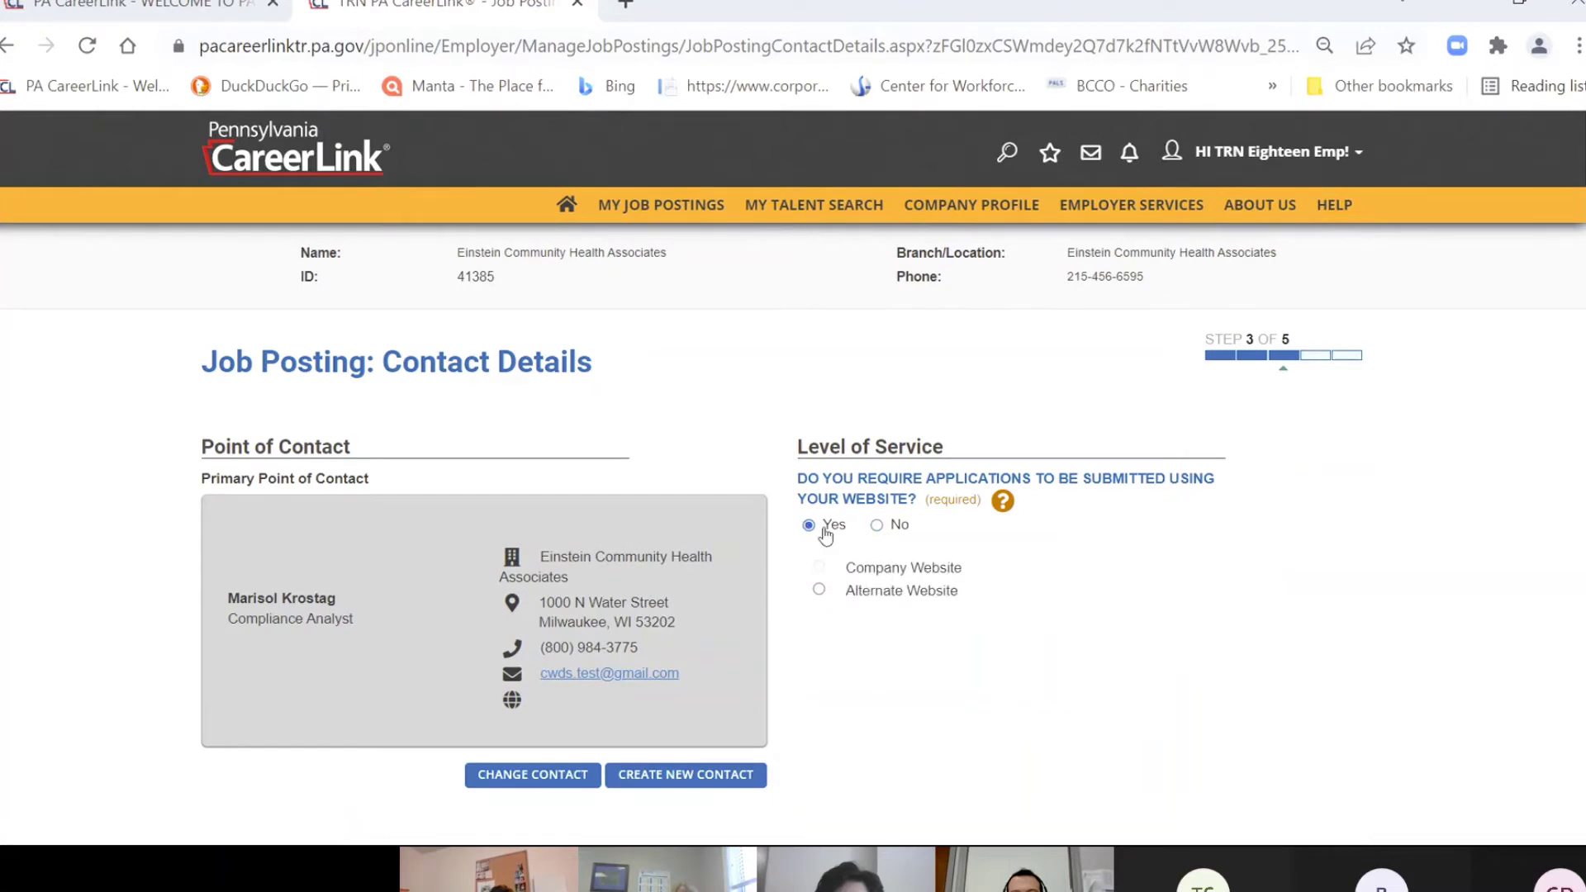
{"action": "left_click", "coordinate": [878, 525]}
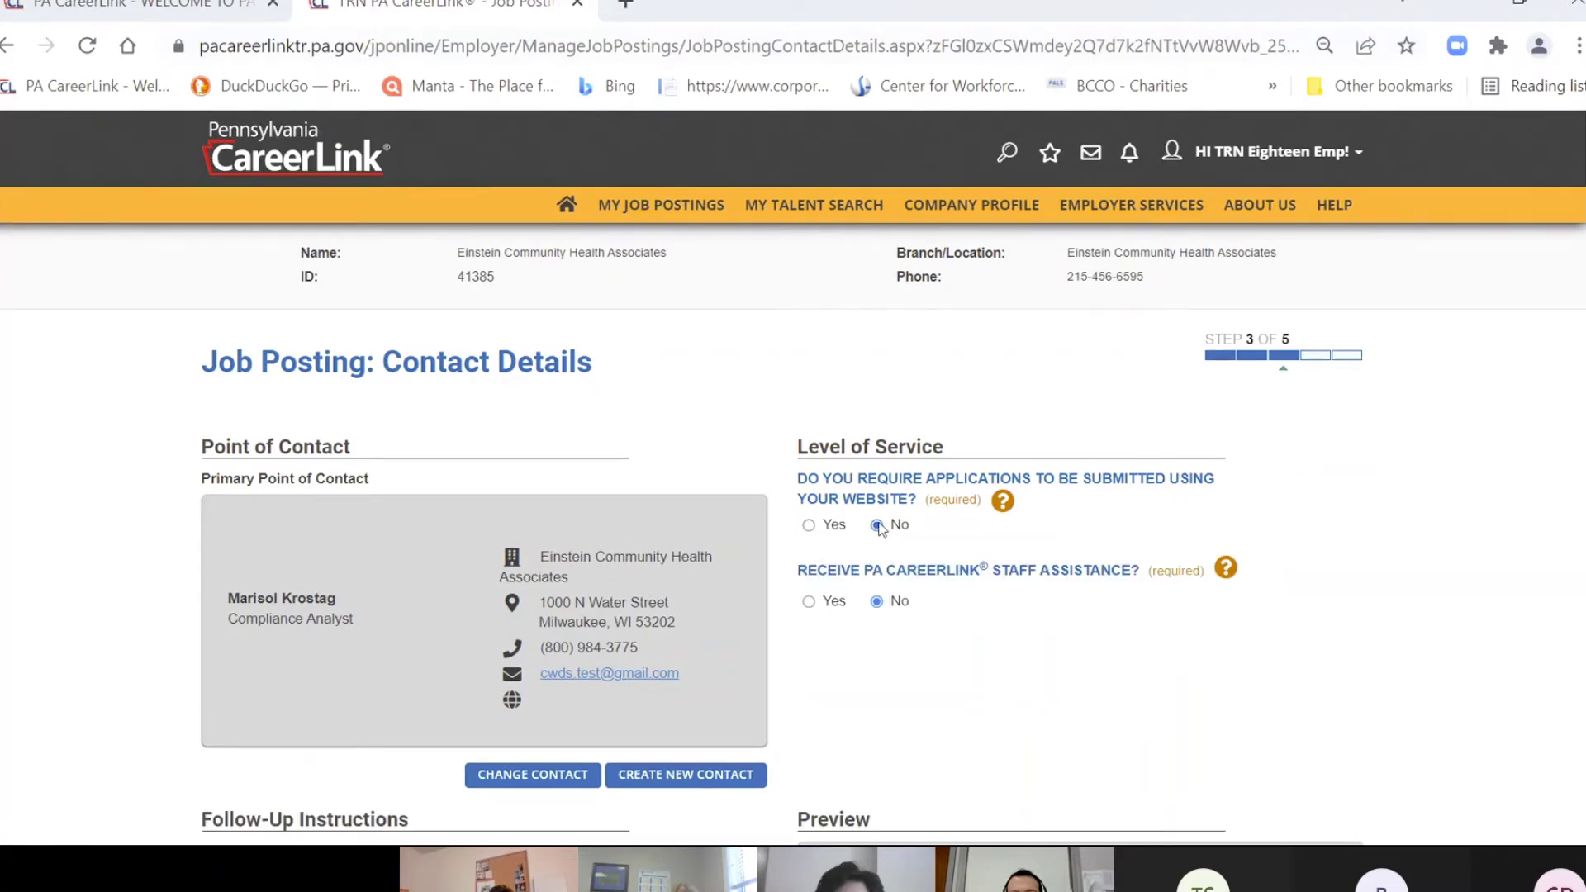
- Add Forward Resume as a follow-up option with Email to Primary Contact, and check the candidate instructions preview
{"action": "scroll", "coordinate": [892, 578], "scroll_direction": "down", "scroll_amount": 4}
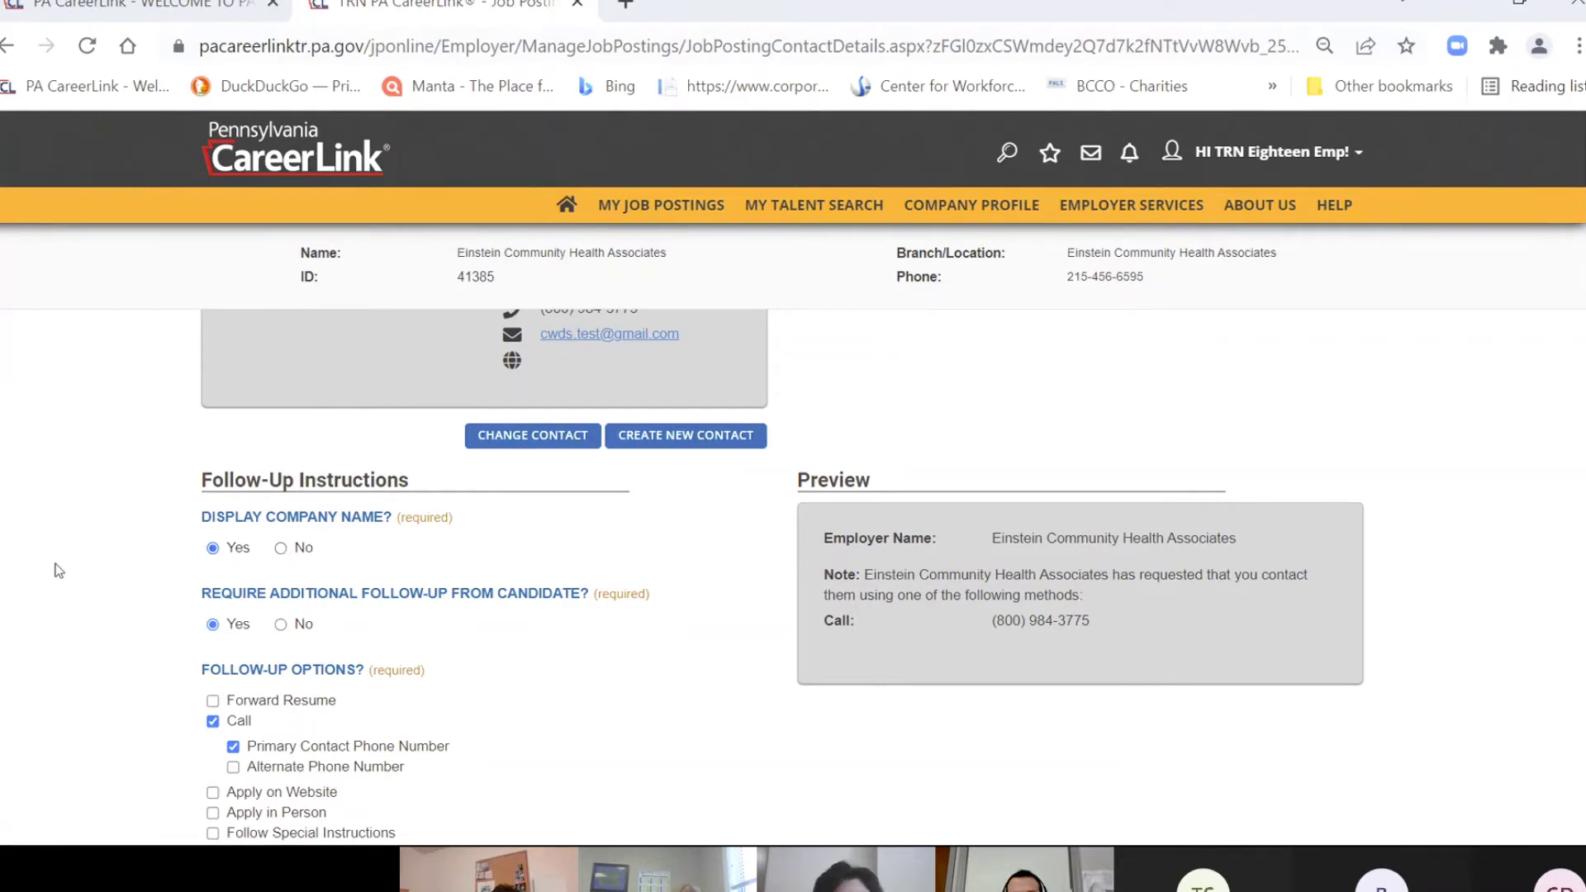
{"action": "scroll", "coordinate": [56, 567], "scroll_direction": "down", "scroll_amount": 2}
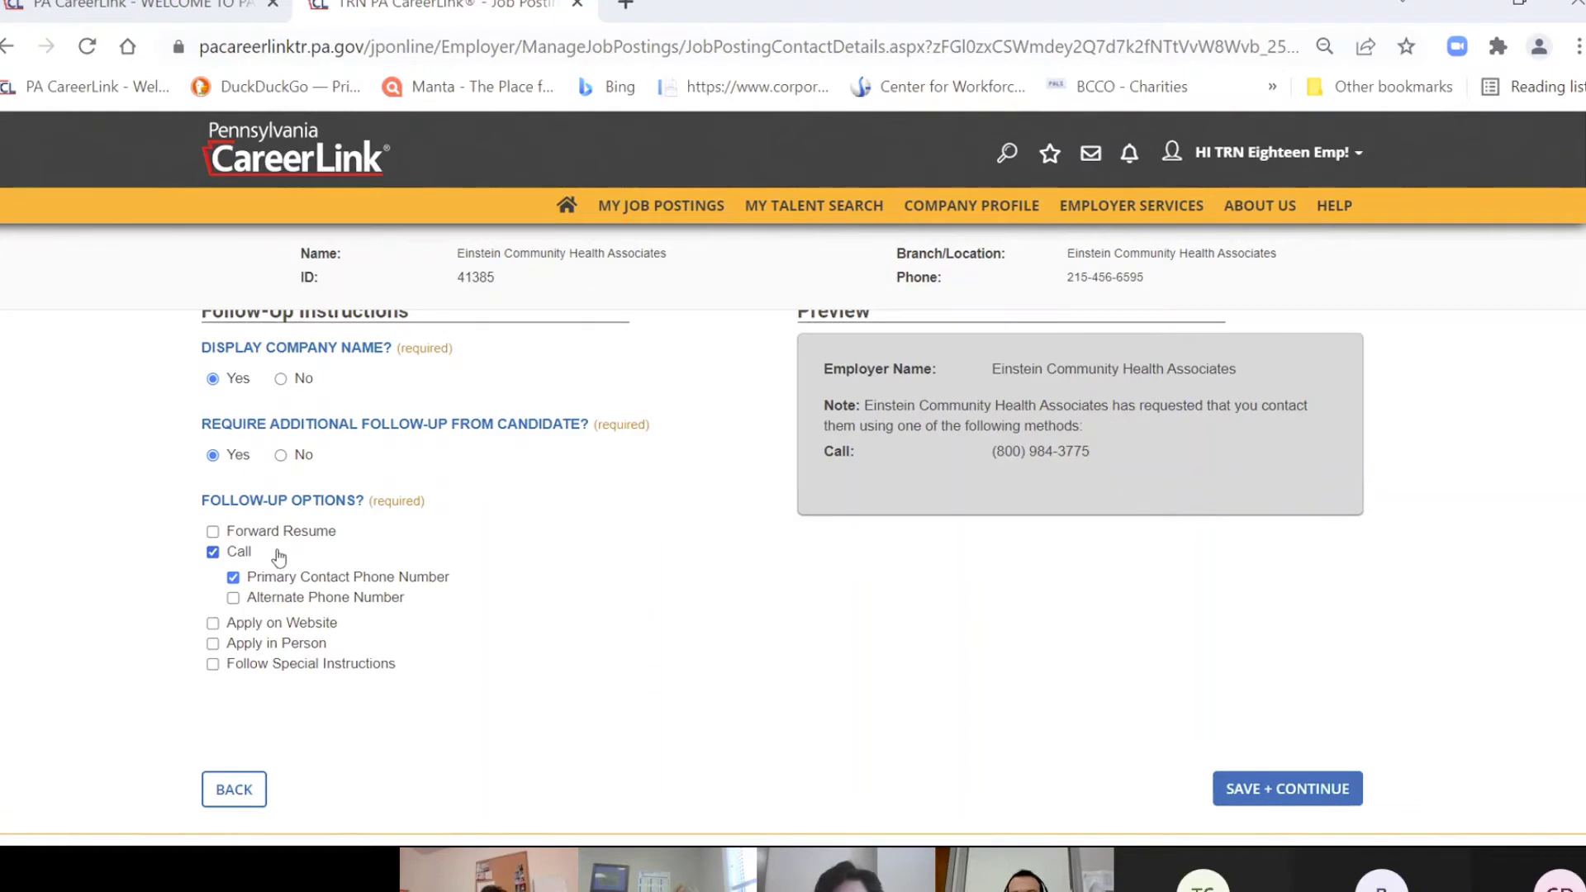
{"action": "left_click", "coordinate": [213, 532]}
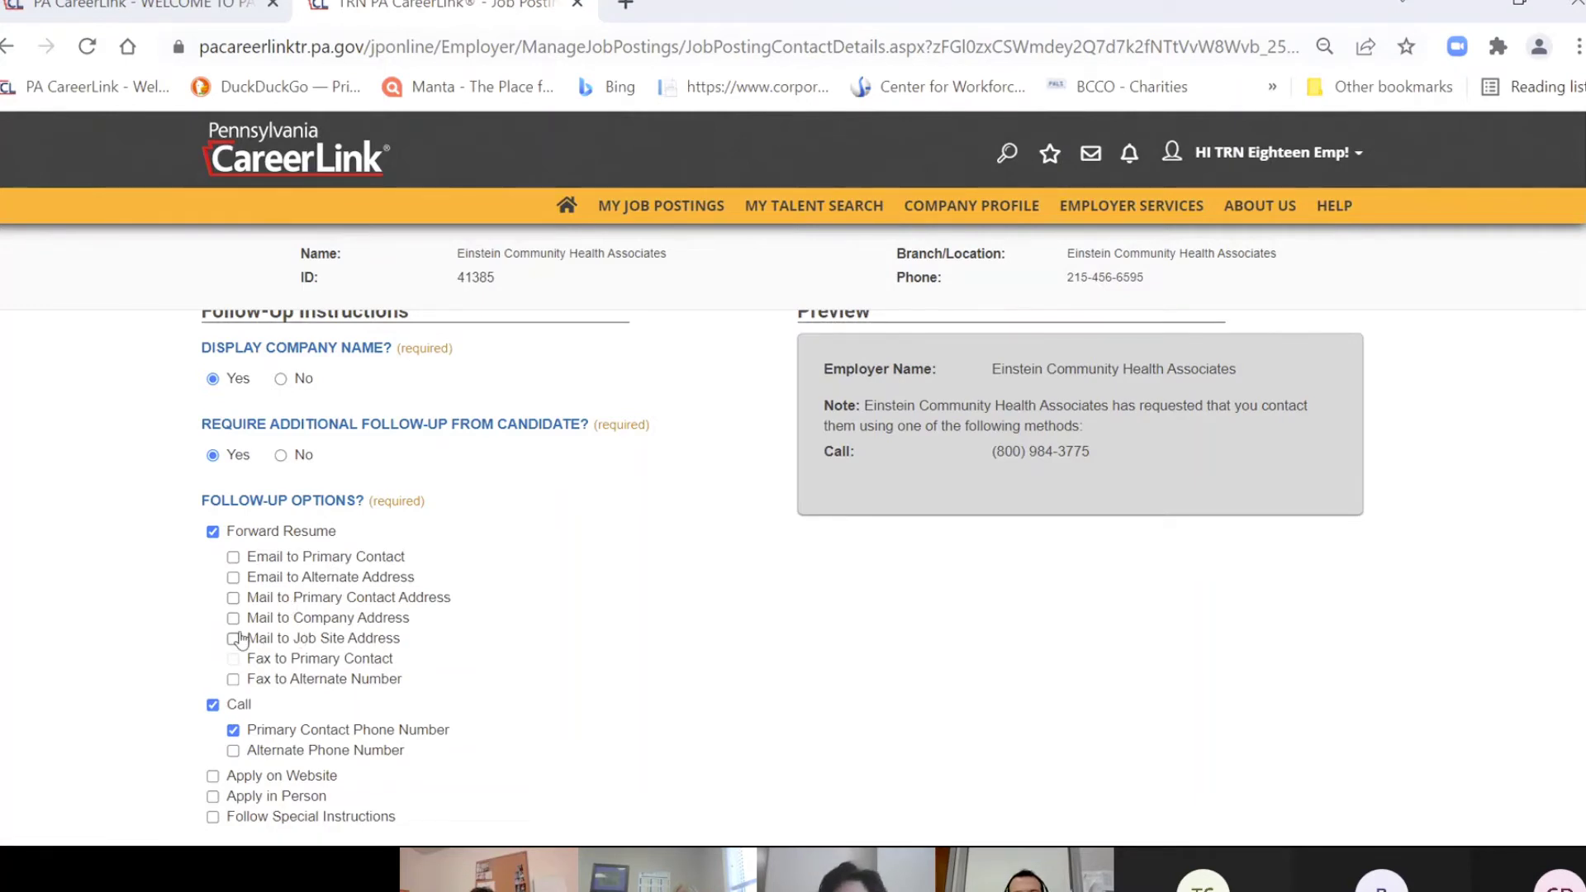
{"action": "left_click", "coordinate": [233, 557]}
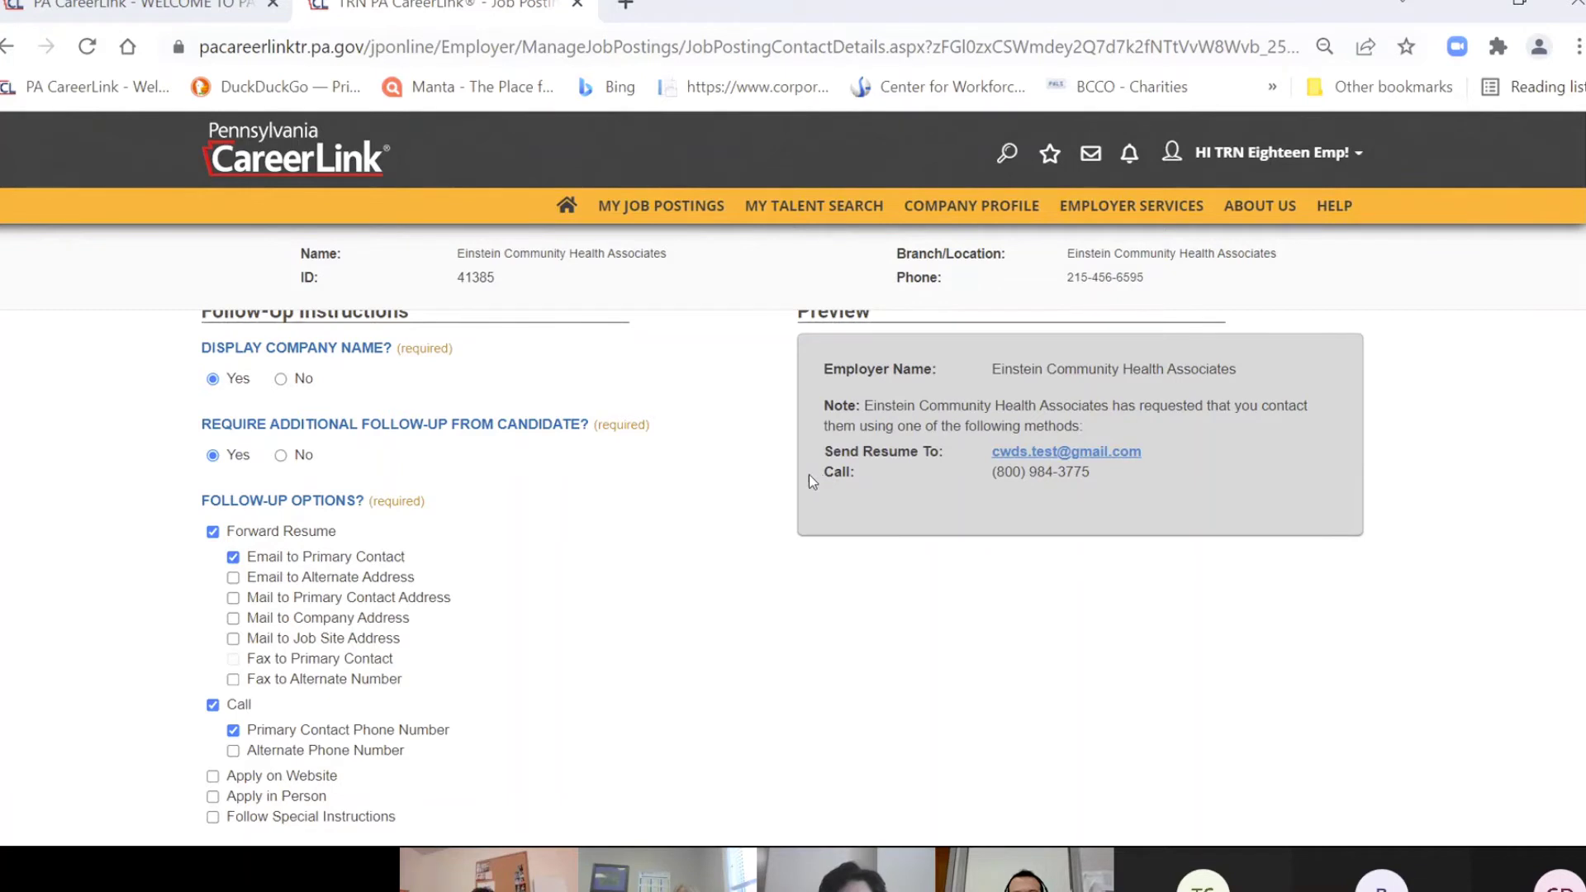
{"action": "scroll", "coordinate": [640, 571], "scroll_direction": "up", "scroll_amount": 2}
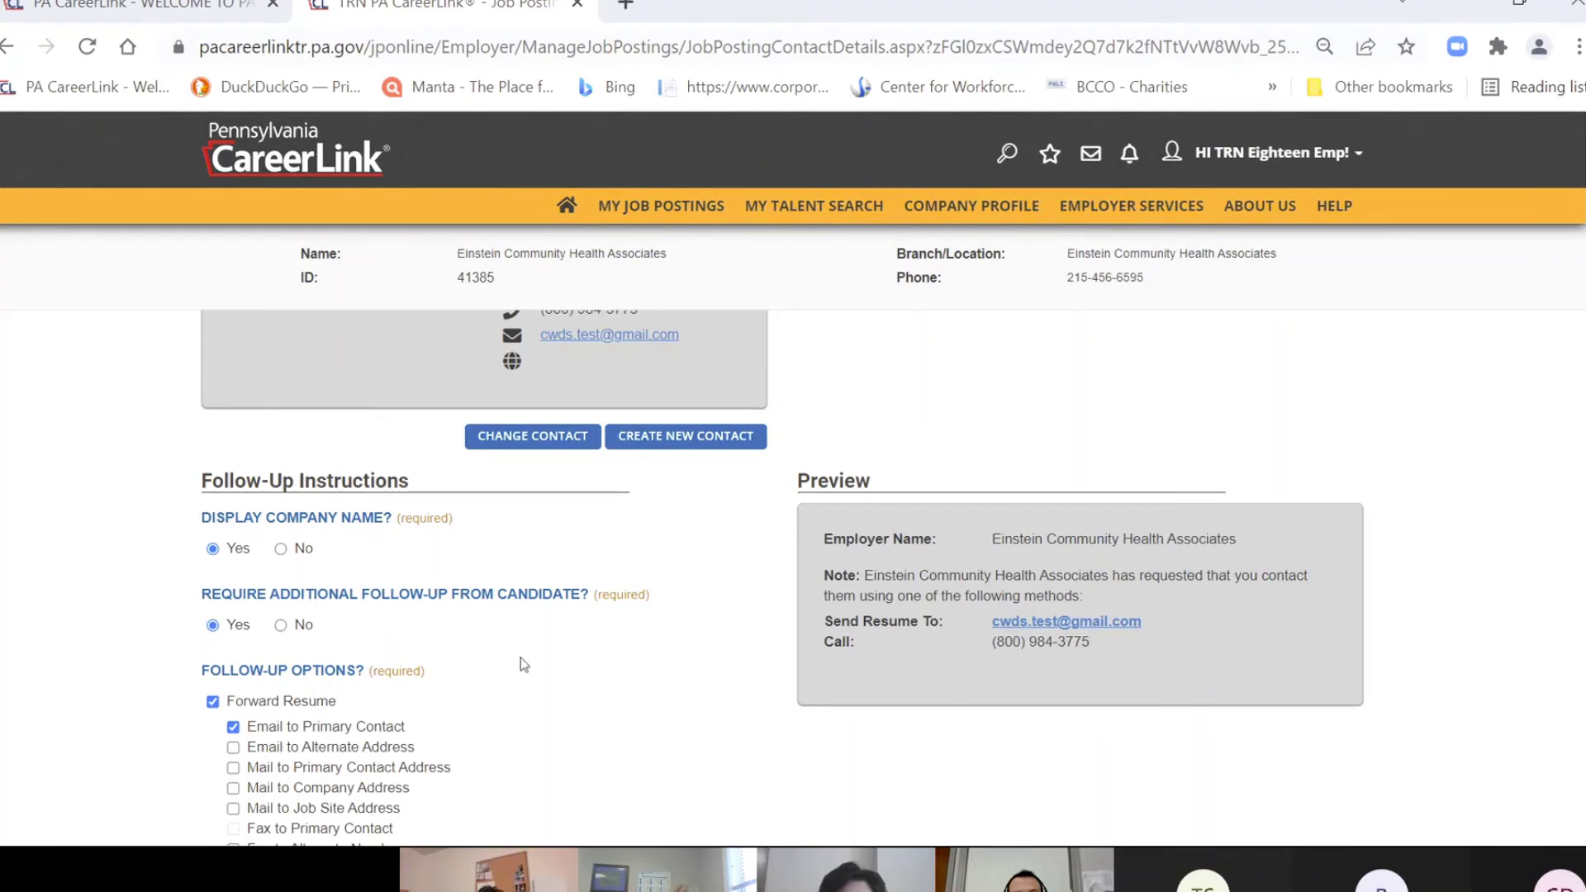
- Try Apply on Website as a follow-up option to show its website choices, and deselect it
{"action": "scroll", "coordinate": [521, 657], "scroll_direction": "down", "scroll_amount": 4}
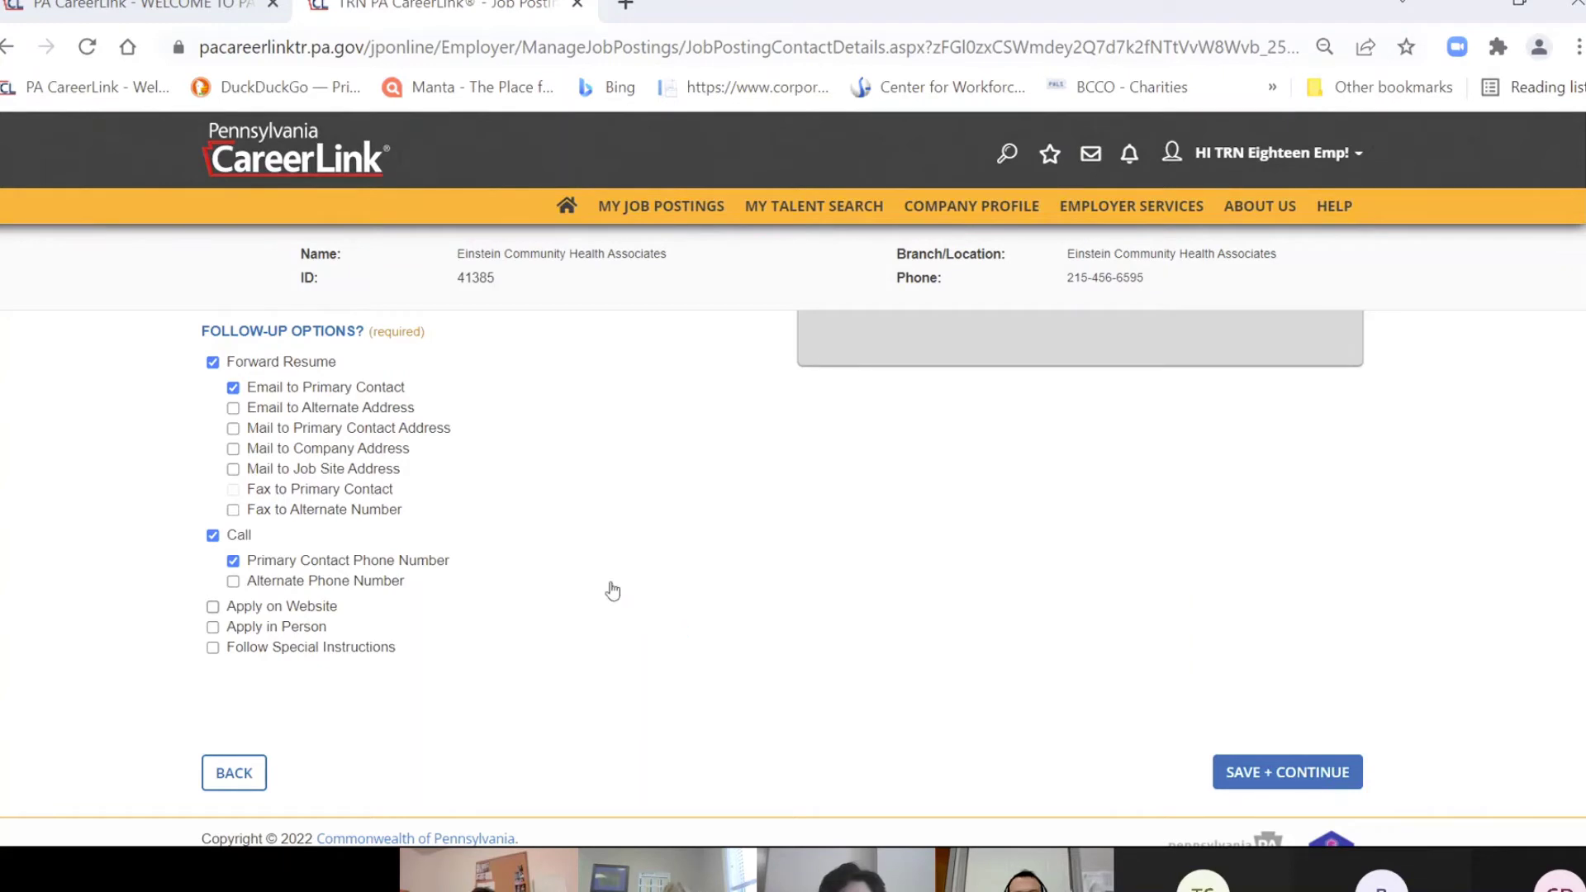
{"action": "left_click", "coordinate": [213, 607]}
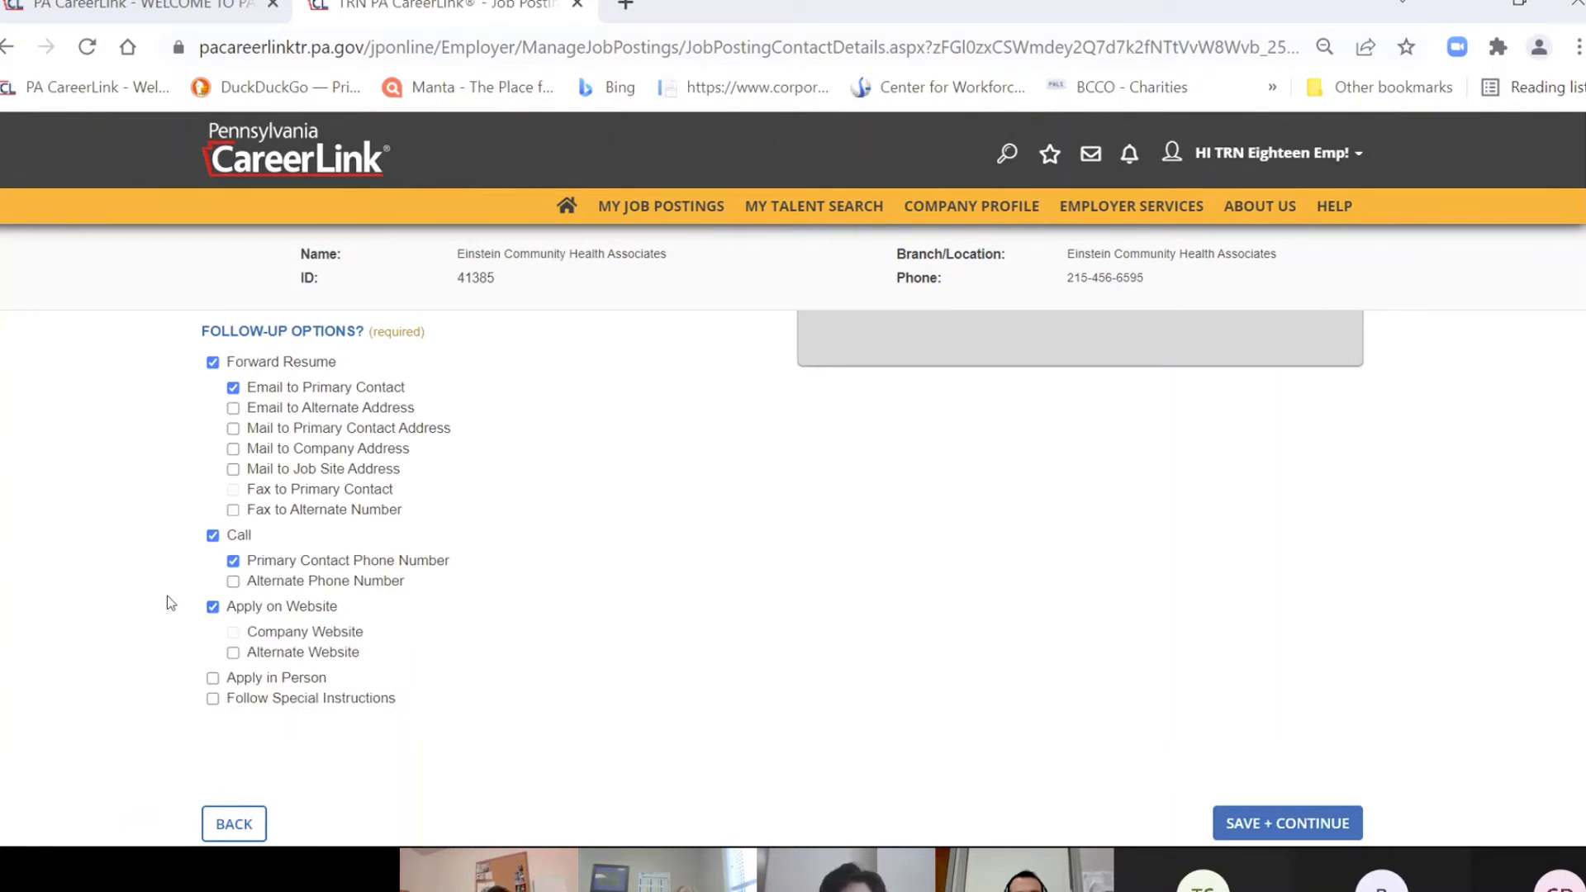
{"action": "left_click", "coordinate": [212, 608]}
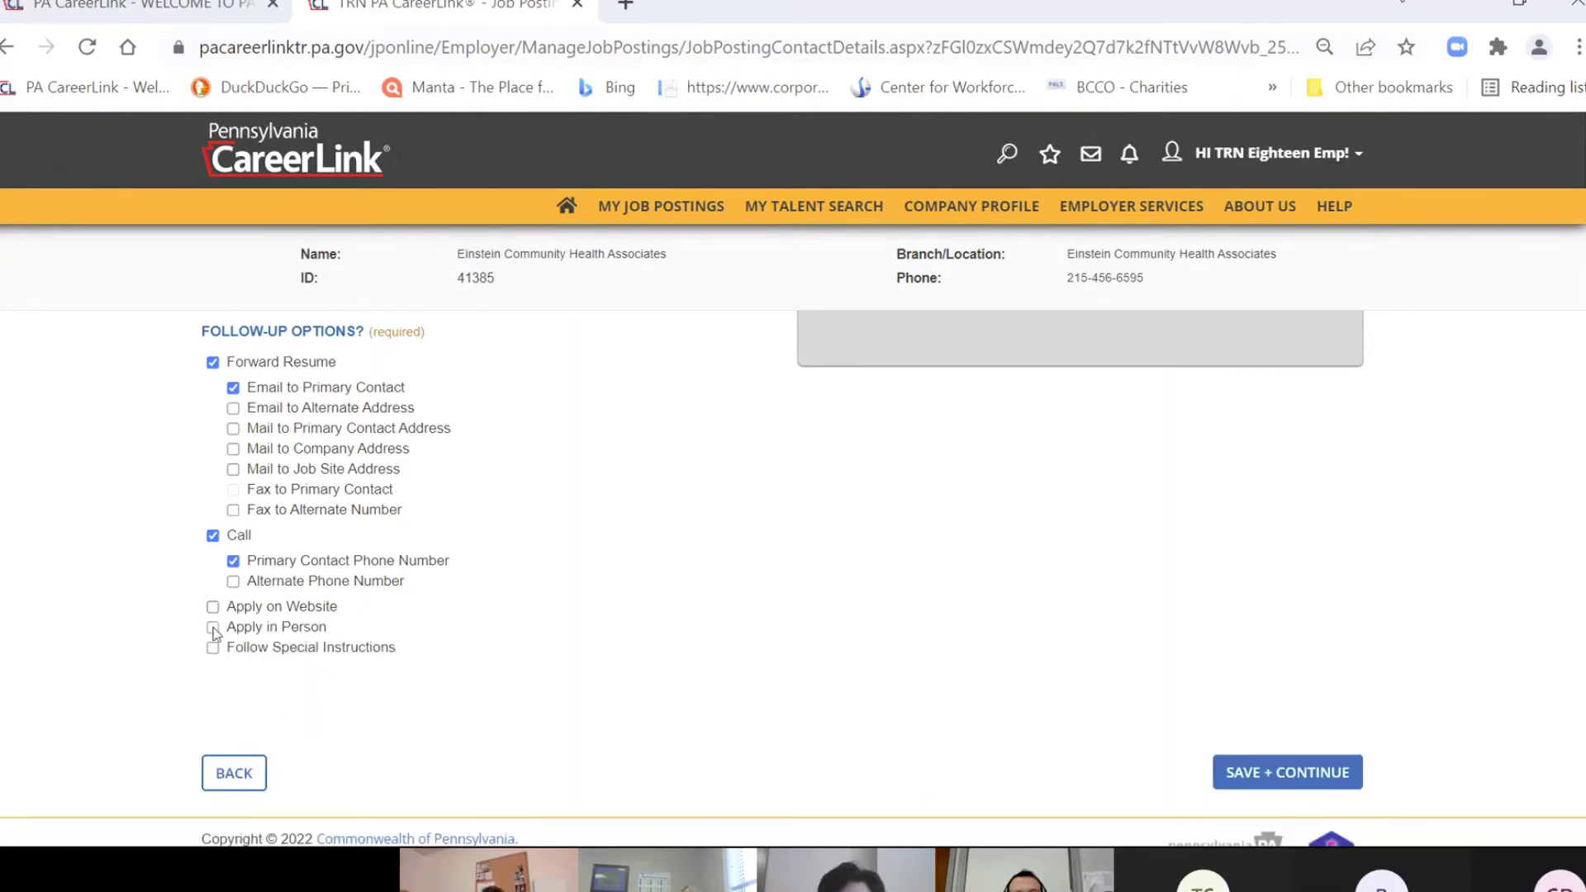
- Add Apply in Person at the Company Address as a follow-up option and check it in the preview
{"action": "left_click", "coordinate": [214, 630]}
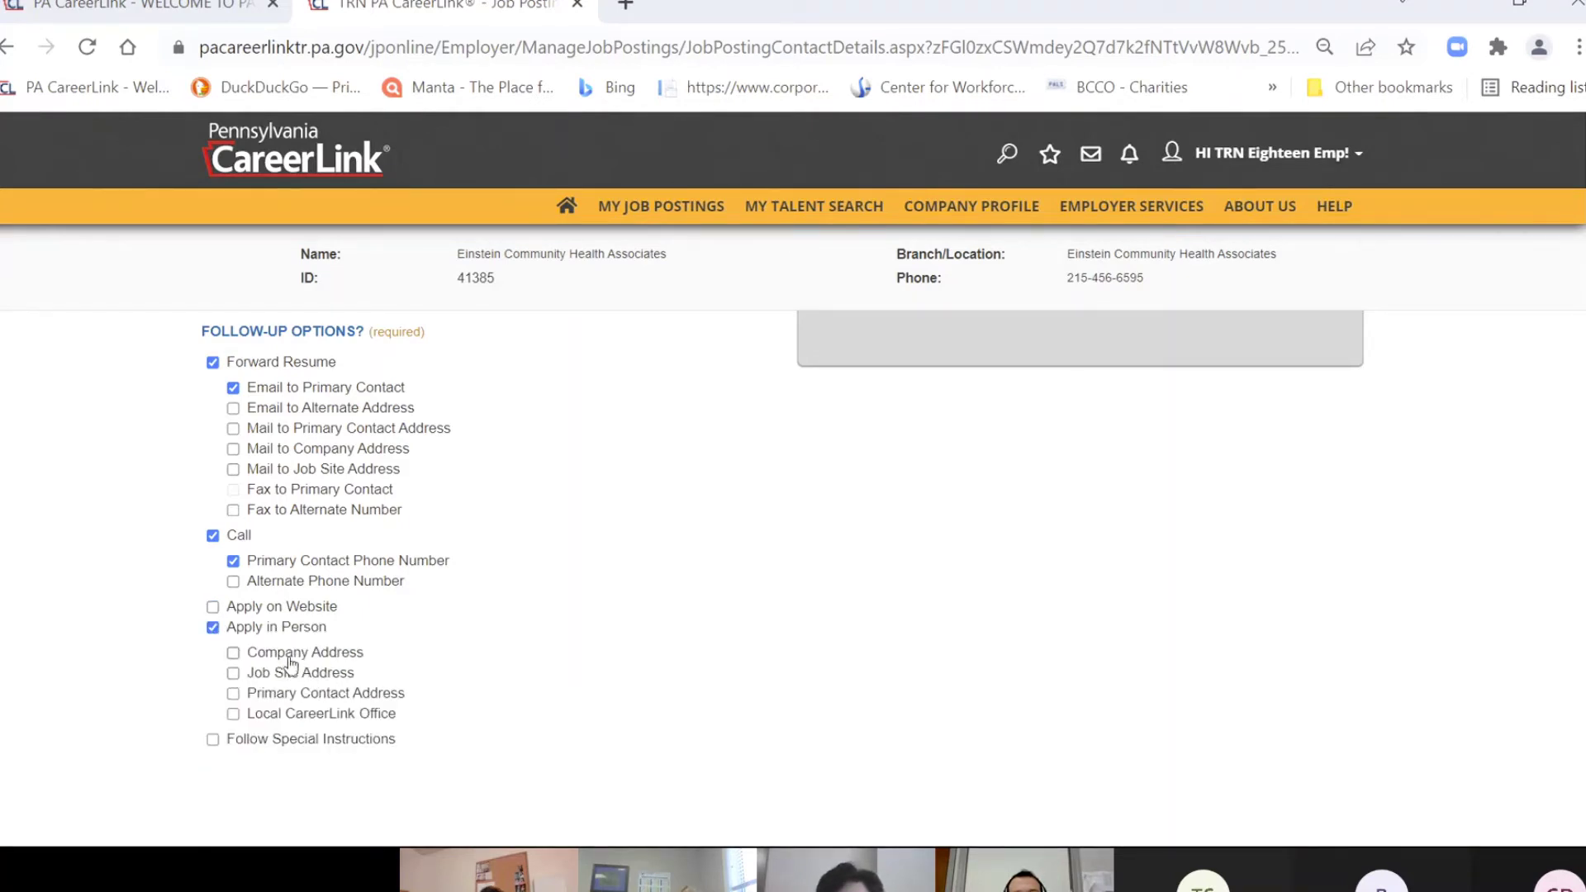
{"action": "left_click", "coordinate": [233, 654]}
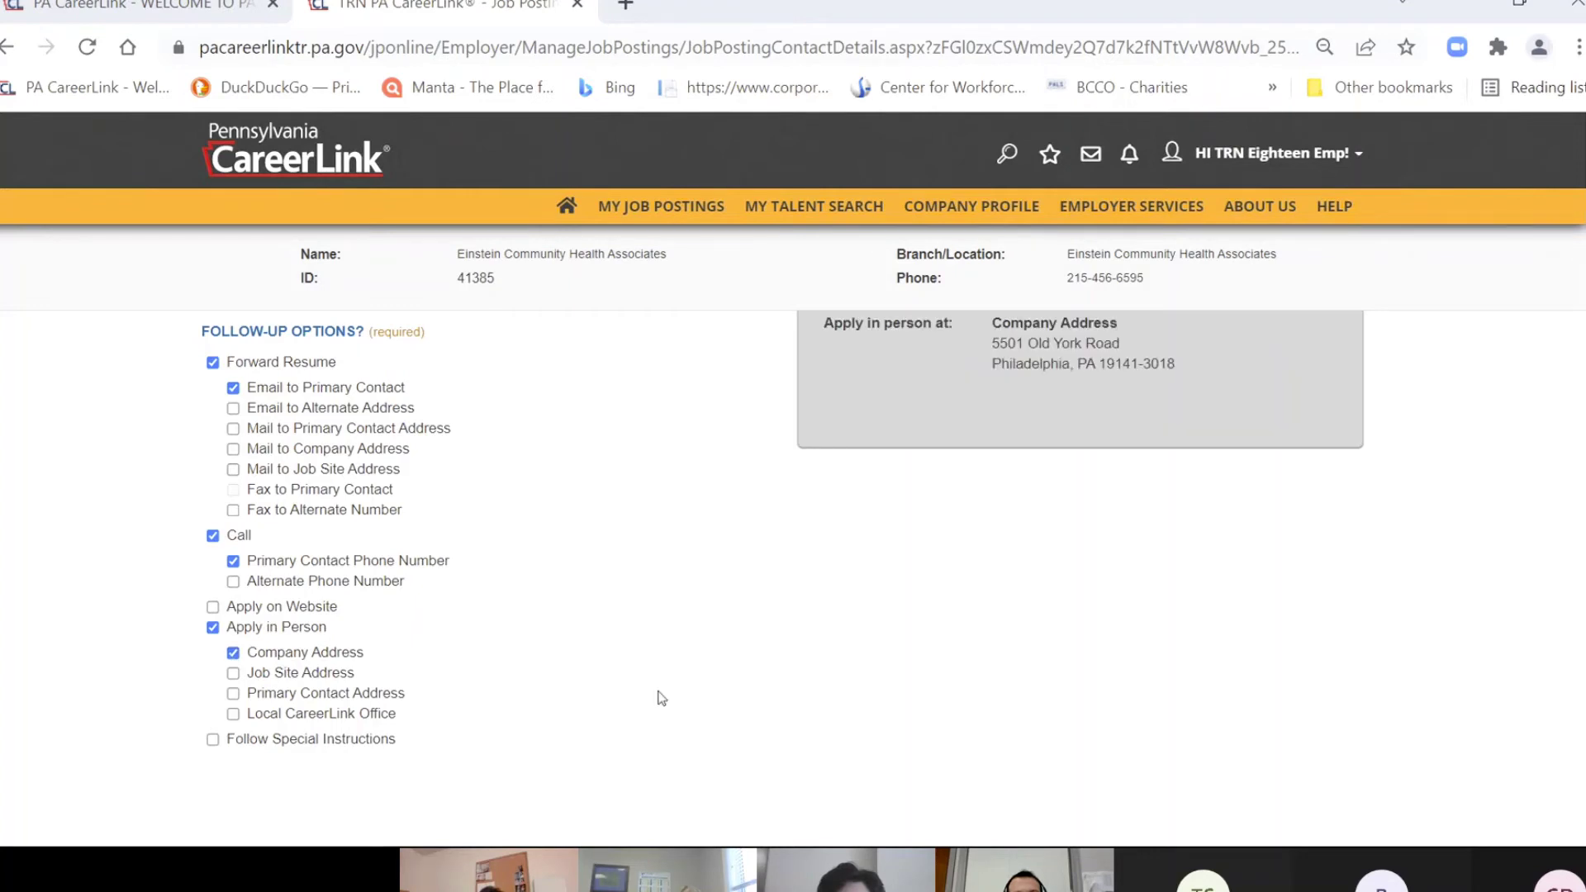
{"action": "scroll", "coordinate": [661, 694], "scroll_direction": "up", "scroll_amount": 4}
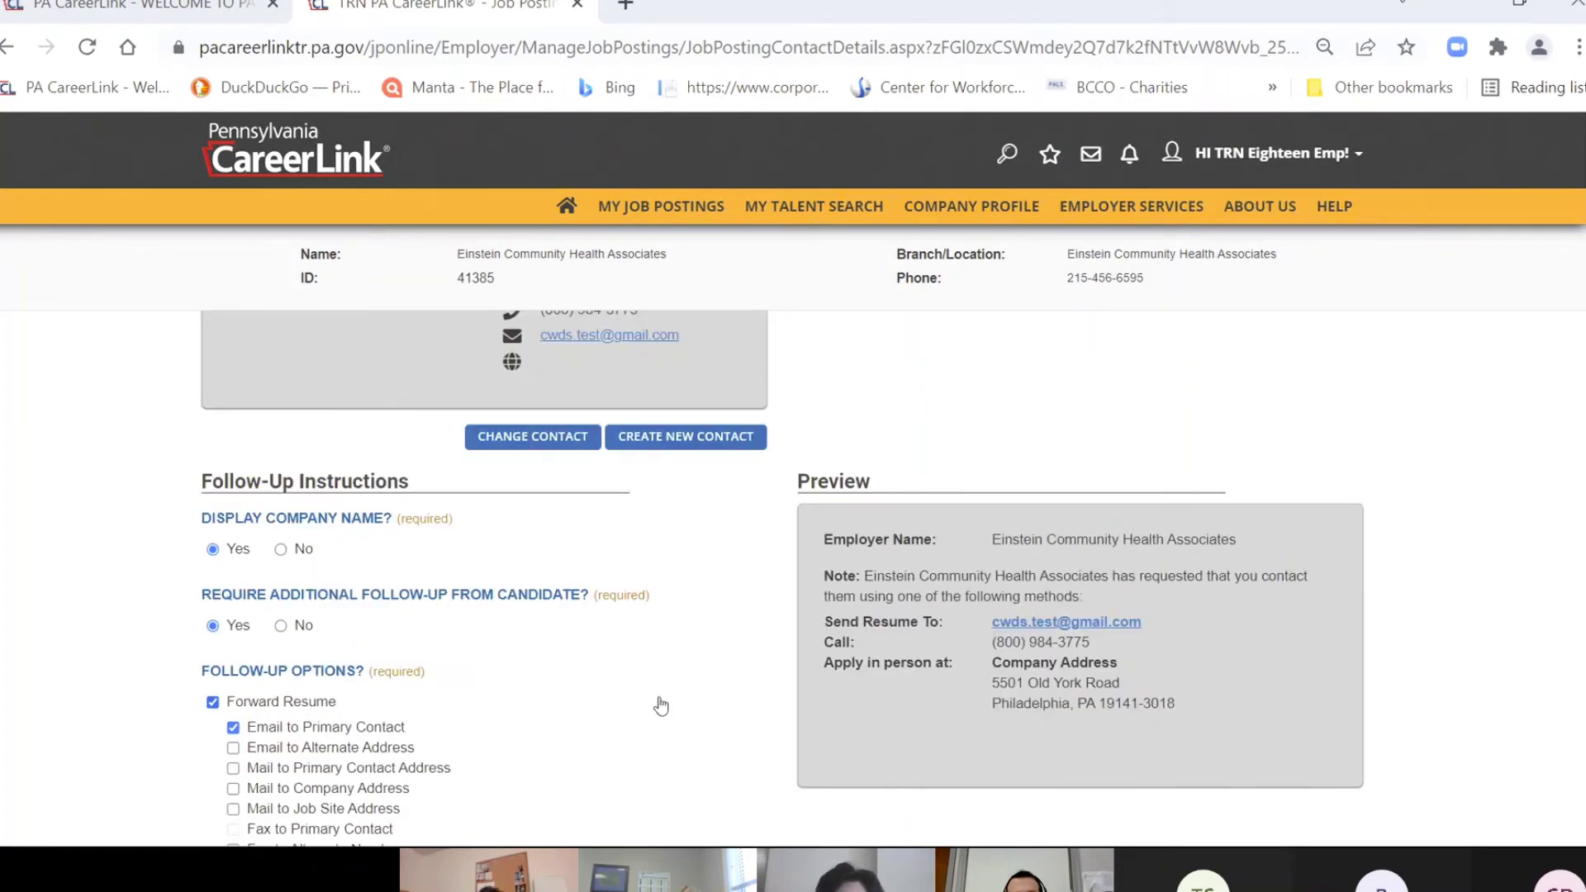
{"action": "scroll", "coordinate": [659, 709], "scroll_direction": "down", "scroll_amount": 2}
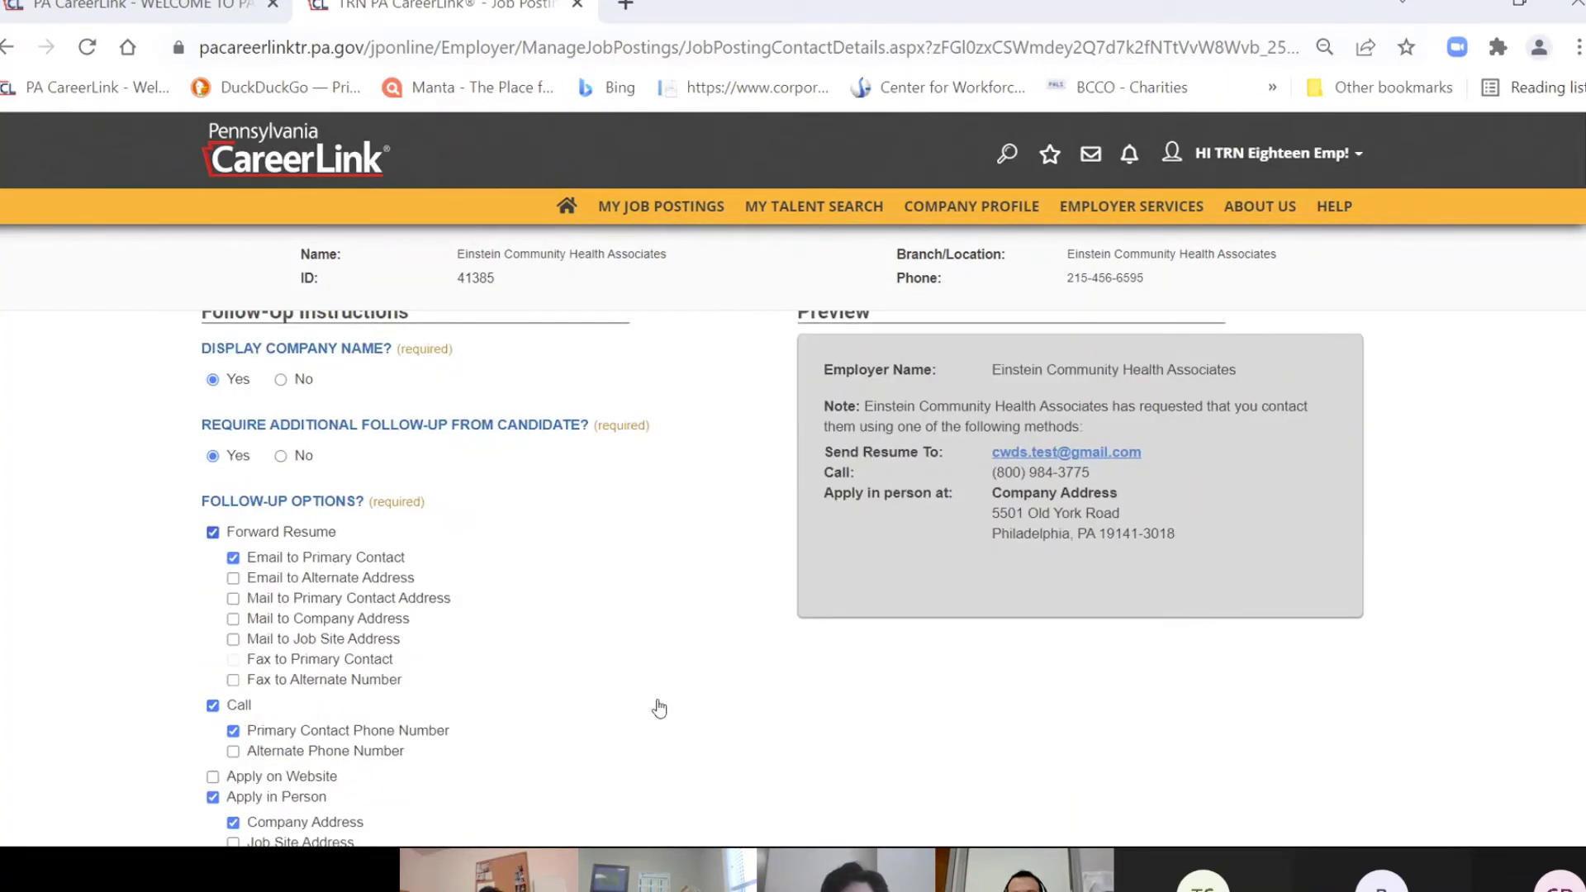
{"action": "scroll", "coordinate": [659, 709], "scroll_direction": "down", "scroll_amount": 2}
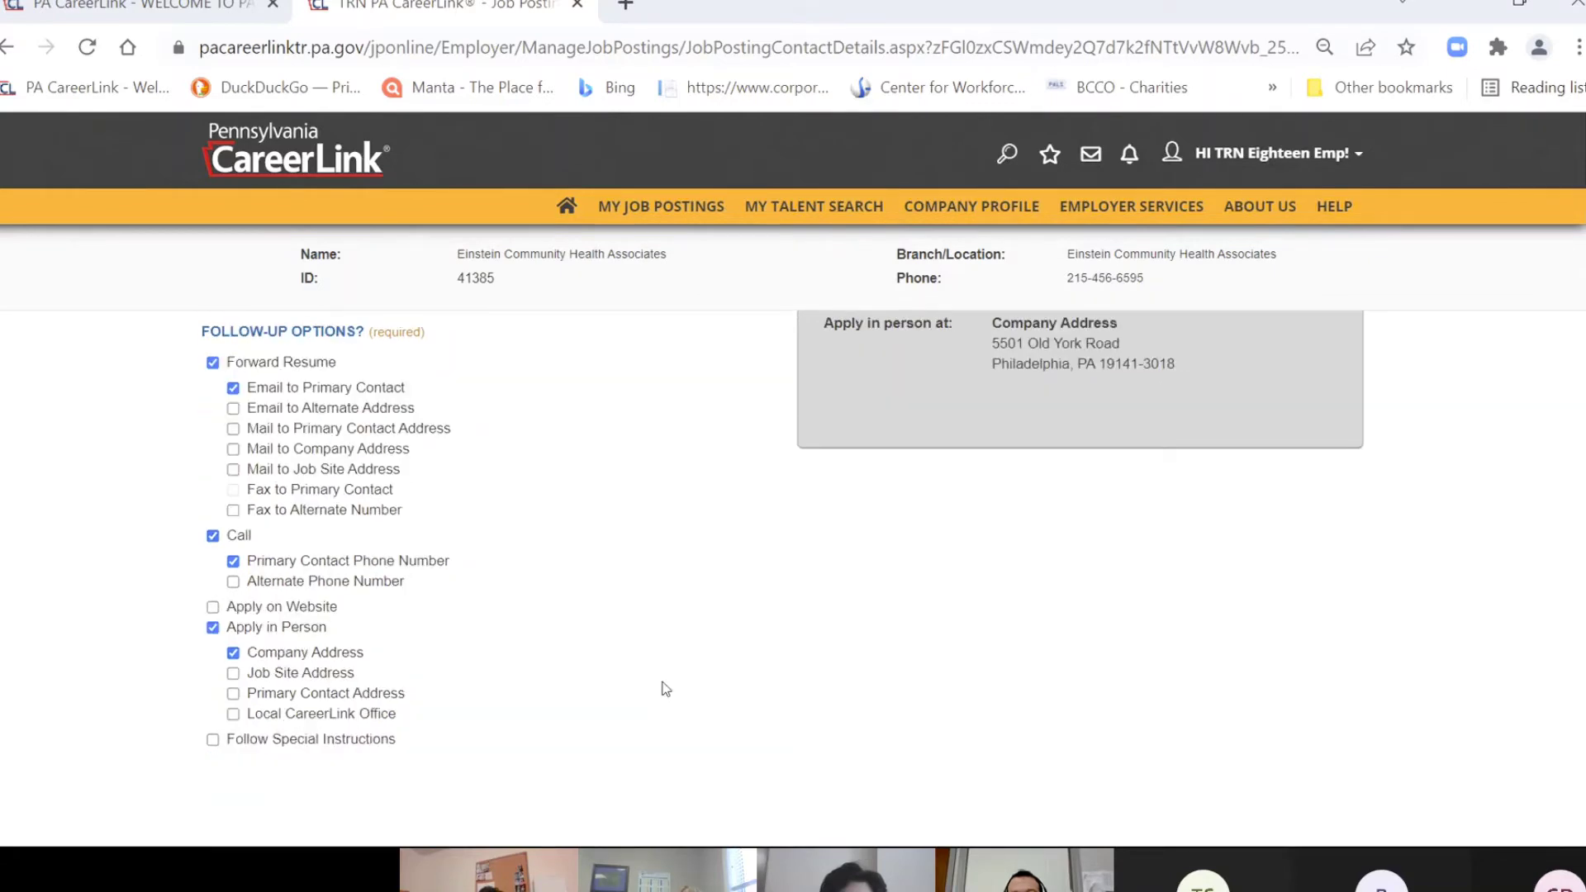
- Review the candidate follow-up preview against the selected follow-up options
{"action": "scroll", "coordinate": [661, 698], "scroll_direction": "up", "scroll_amount": 3}
{"action": "scroll", "coordinate": [666, 689], "scroll_direction": "up", "scroll_amount": 1}
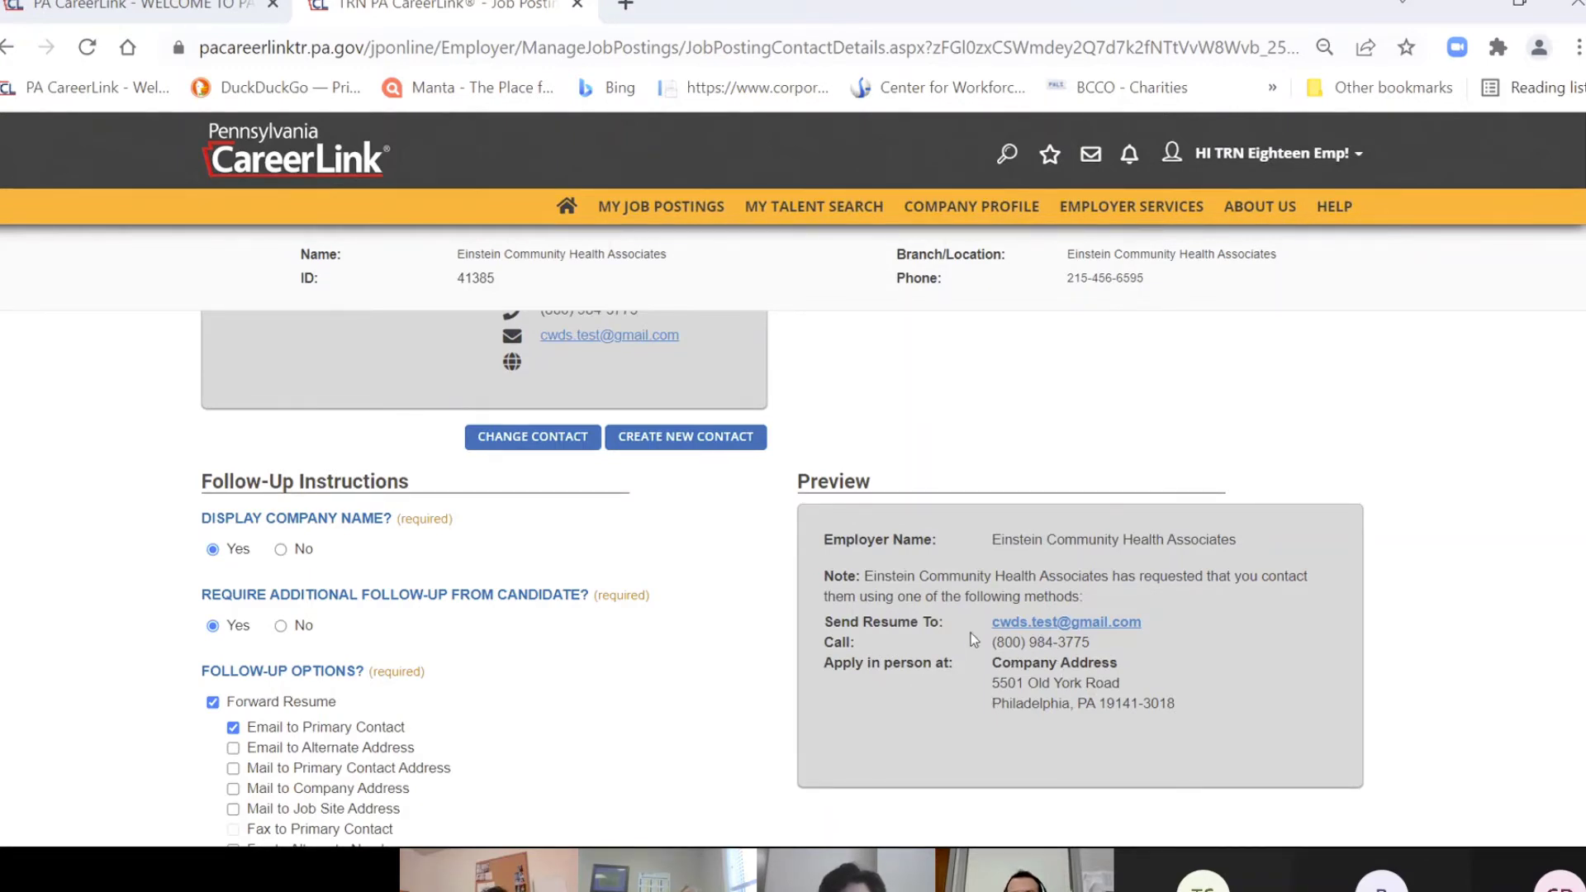
{"action": "scroll", "coordinate": [661, 715], "scroll_direction": "down", "scroll_amount": 1}
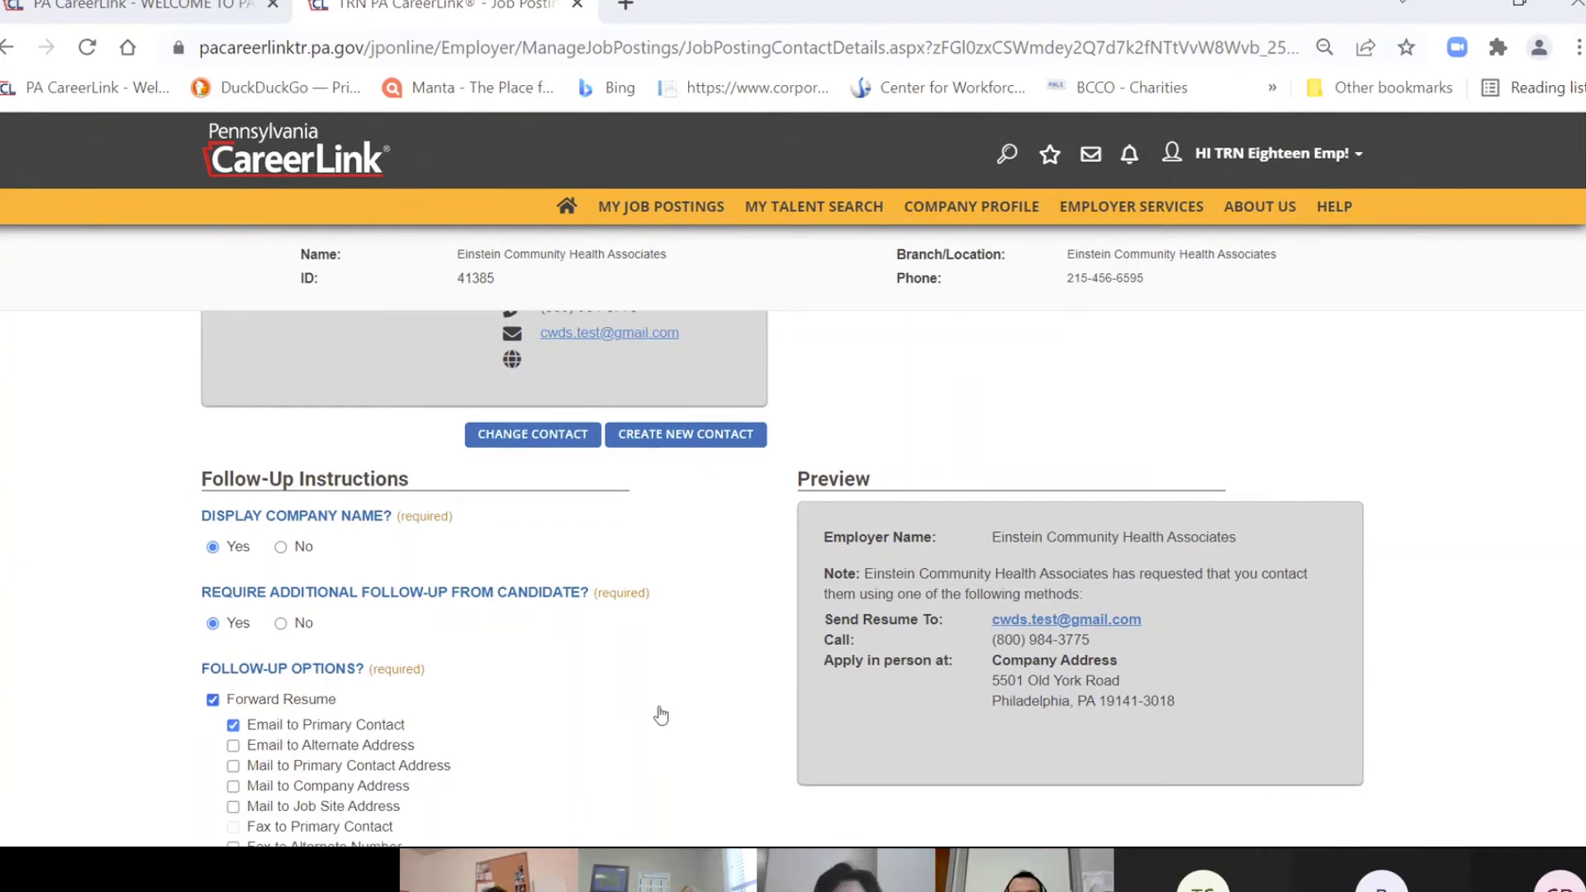
{"action": "scroll", "coordinate": [661, 715], "scroll_direction": "down", "scroll_amount": 2}
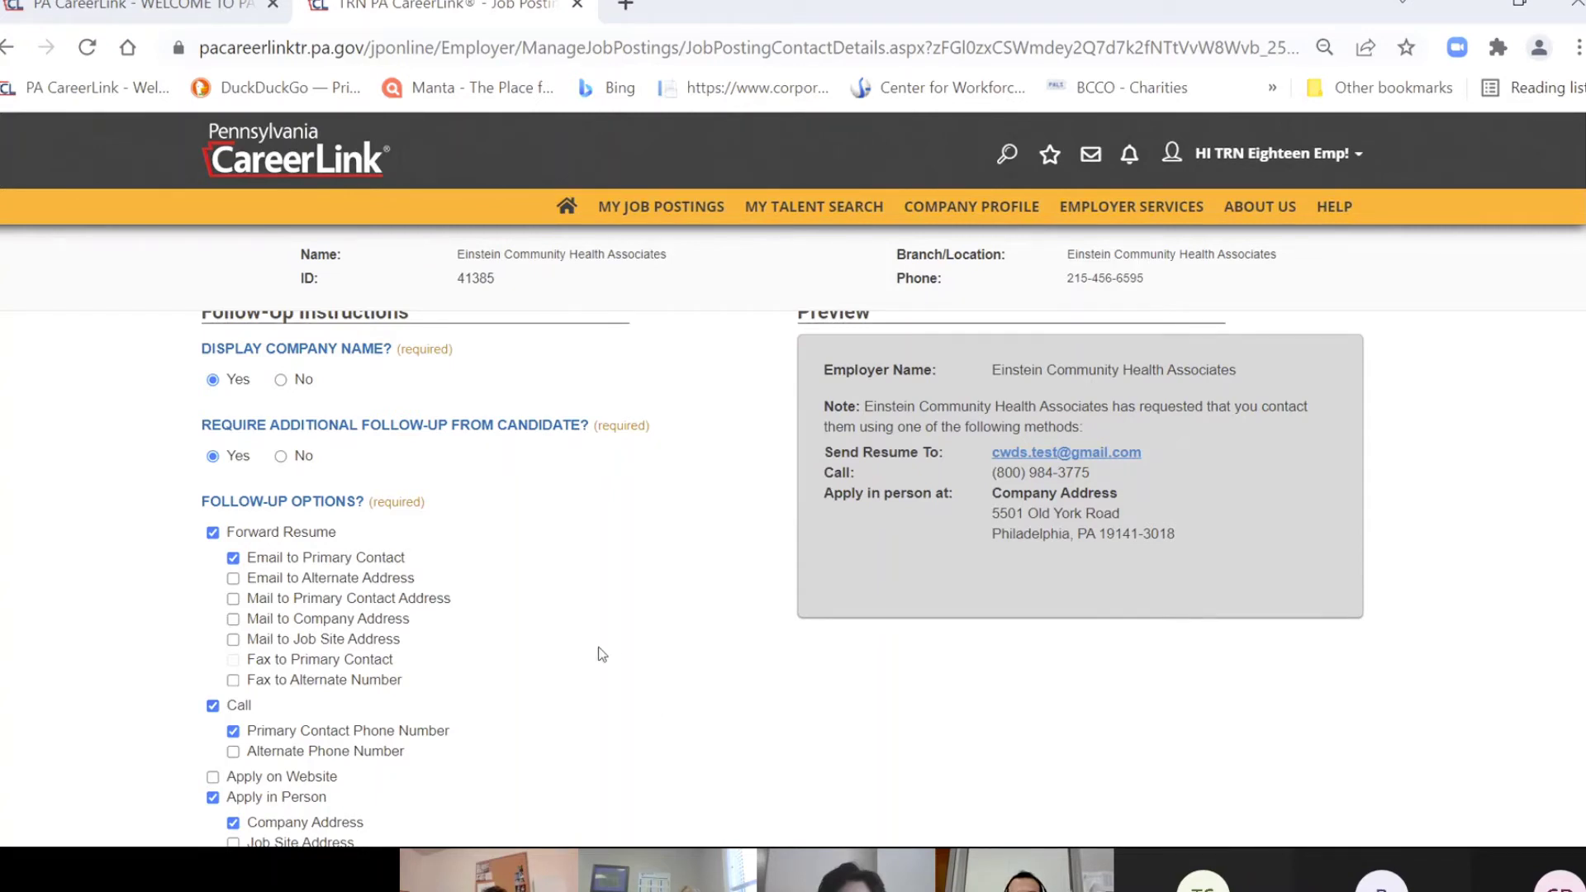
{"action": "scroll", "coordinate": [597, 655], "scroll_direction": "down", "scroll_amount": 2}
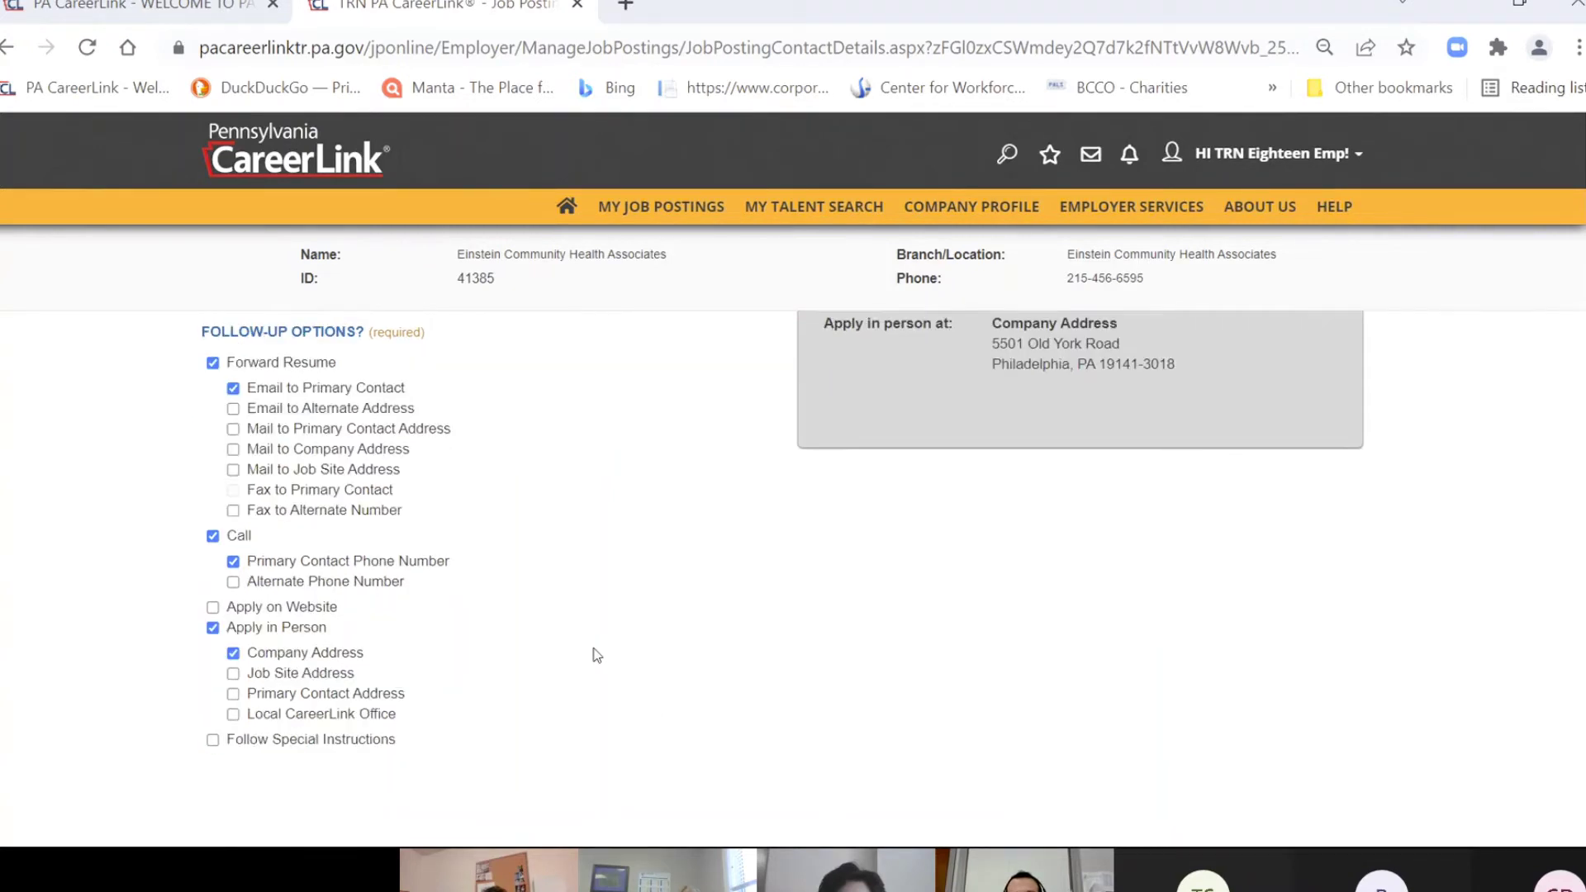
{"action": "scroll", "coordinate": [596, 655], "scroll_direction": "up", "scroll_amount": 4}
{"action": "scroll", "coordinate": [595, 657], "scroll_direction": "down", "scroll_amount": 4}
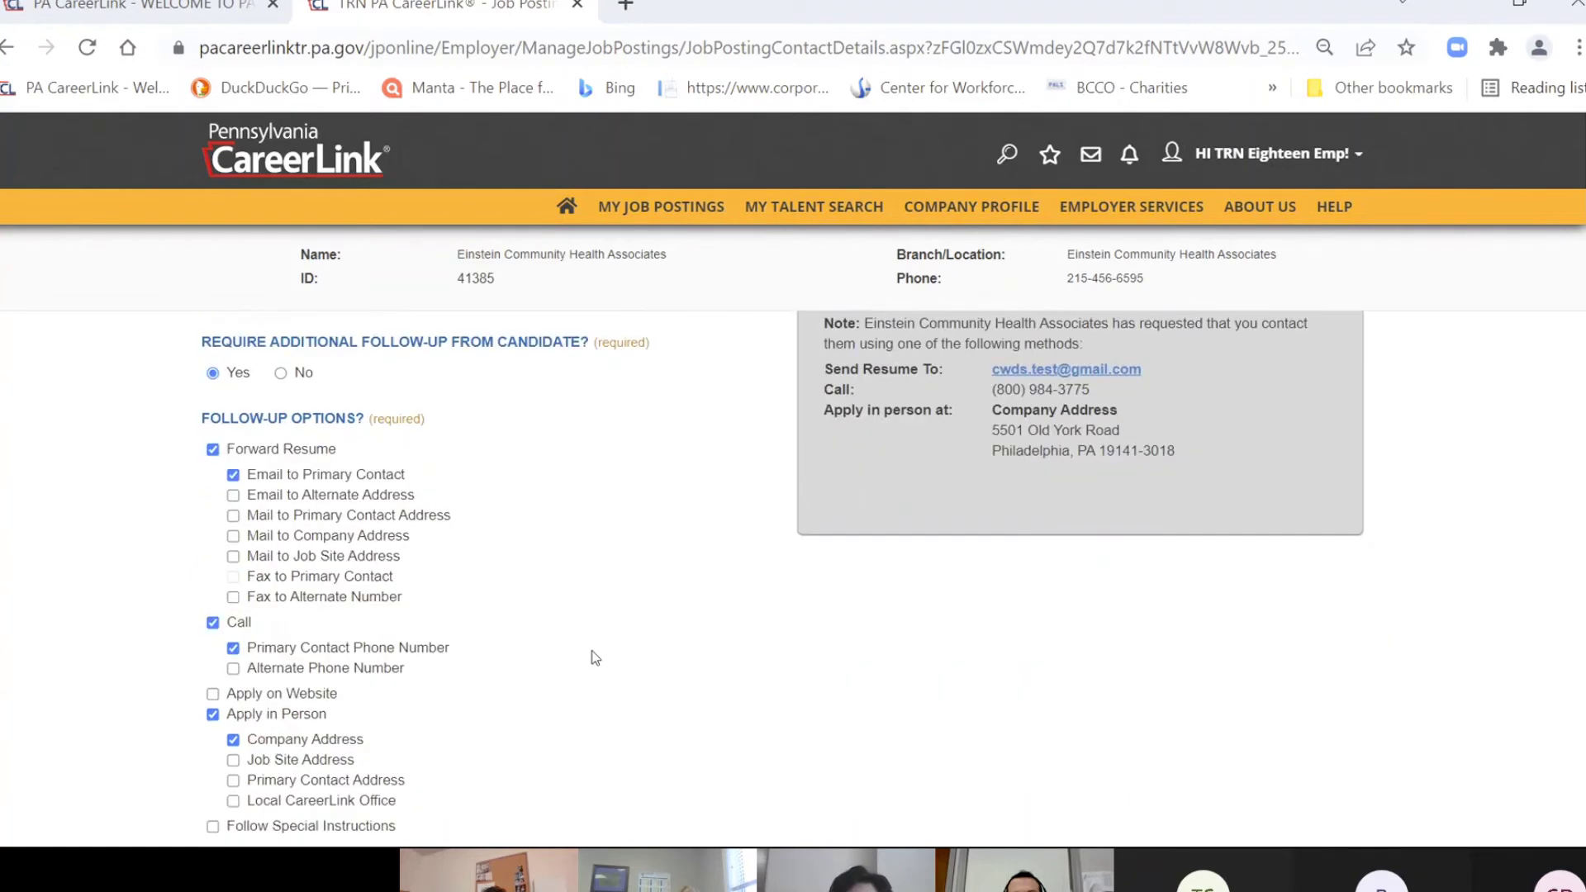
- Try Apply on Website with Alternate Website as a follow-up option to show its address field, and deselect it
{"action": "scroll", "coordinate": [595, 657], "scroll_direction": "down", "scroll_amount": 1}
{"action": "left_click", "coordinate": [212, 608]}
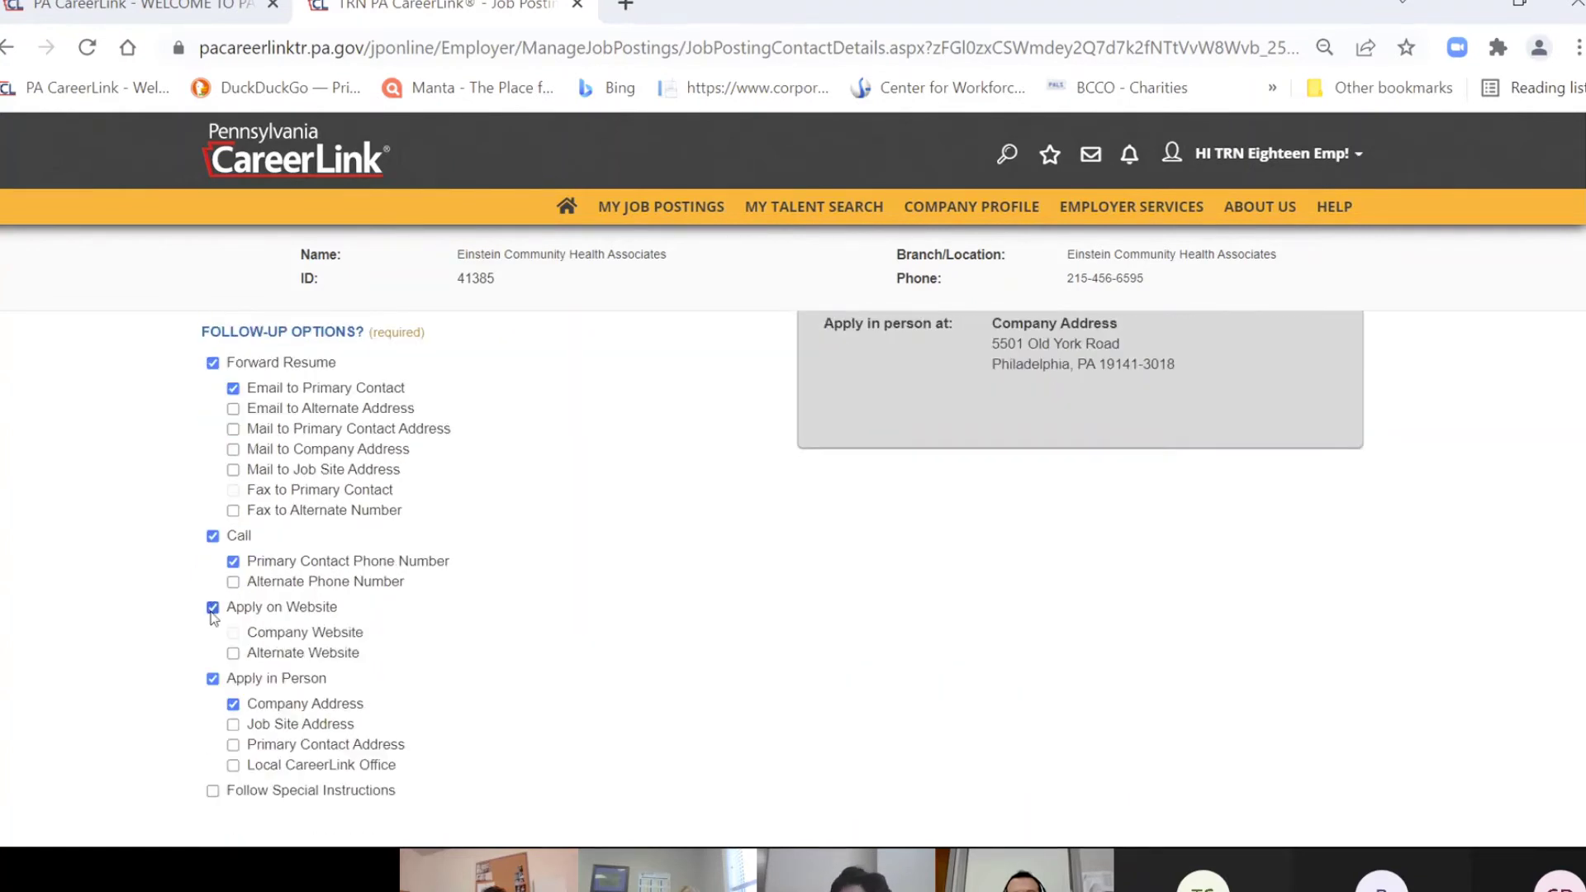
{"action": "left_click", "coordinate": [232, 654]}
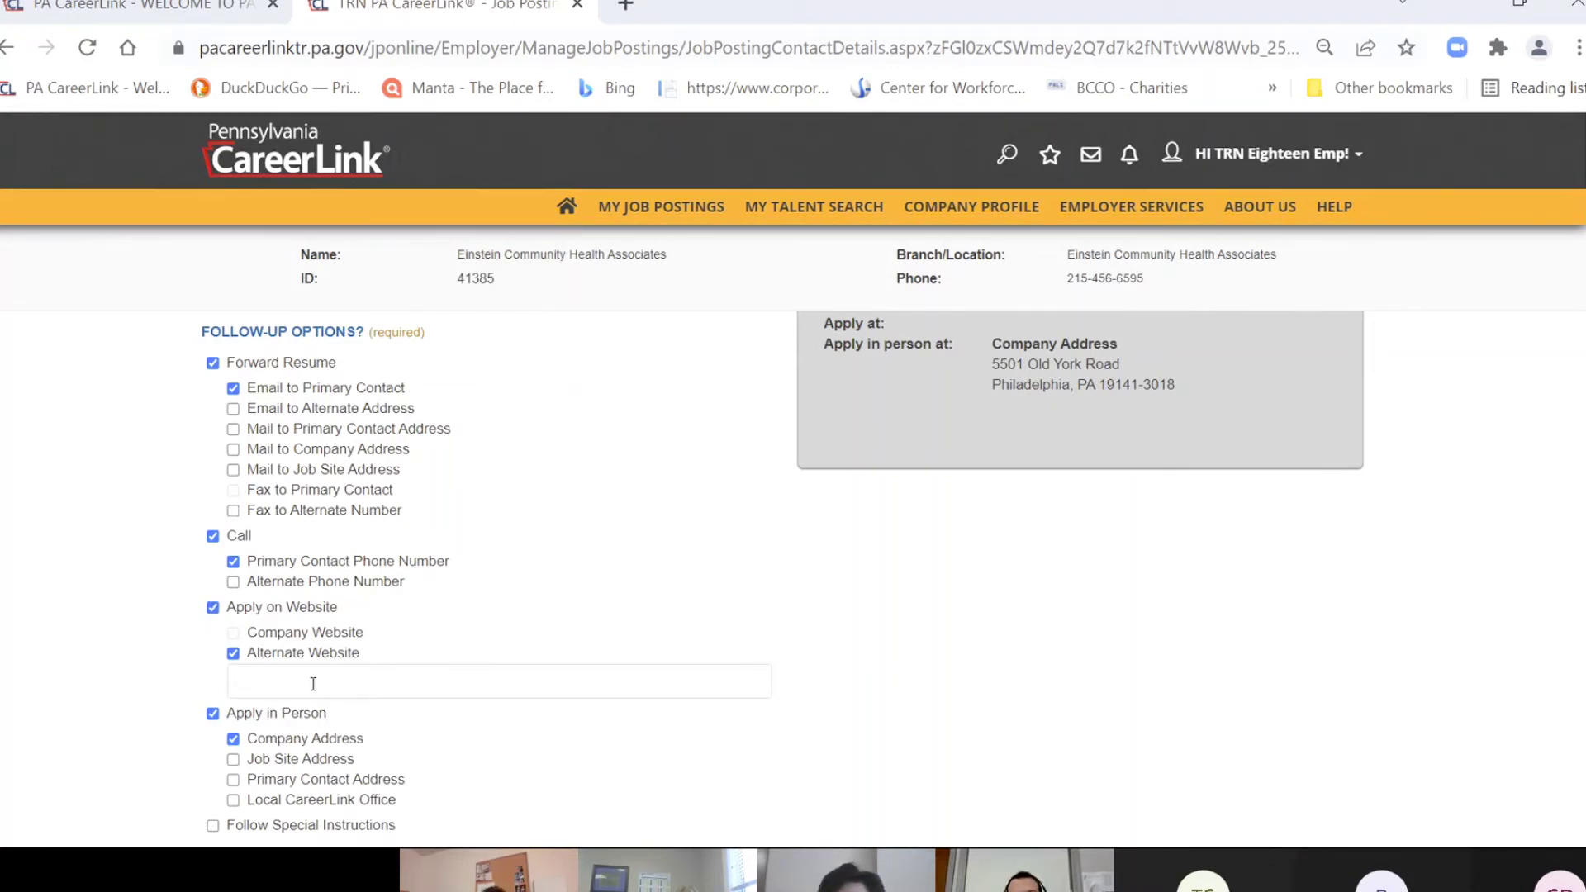
{"action": "left_click", "coordinate": [212, 609]}
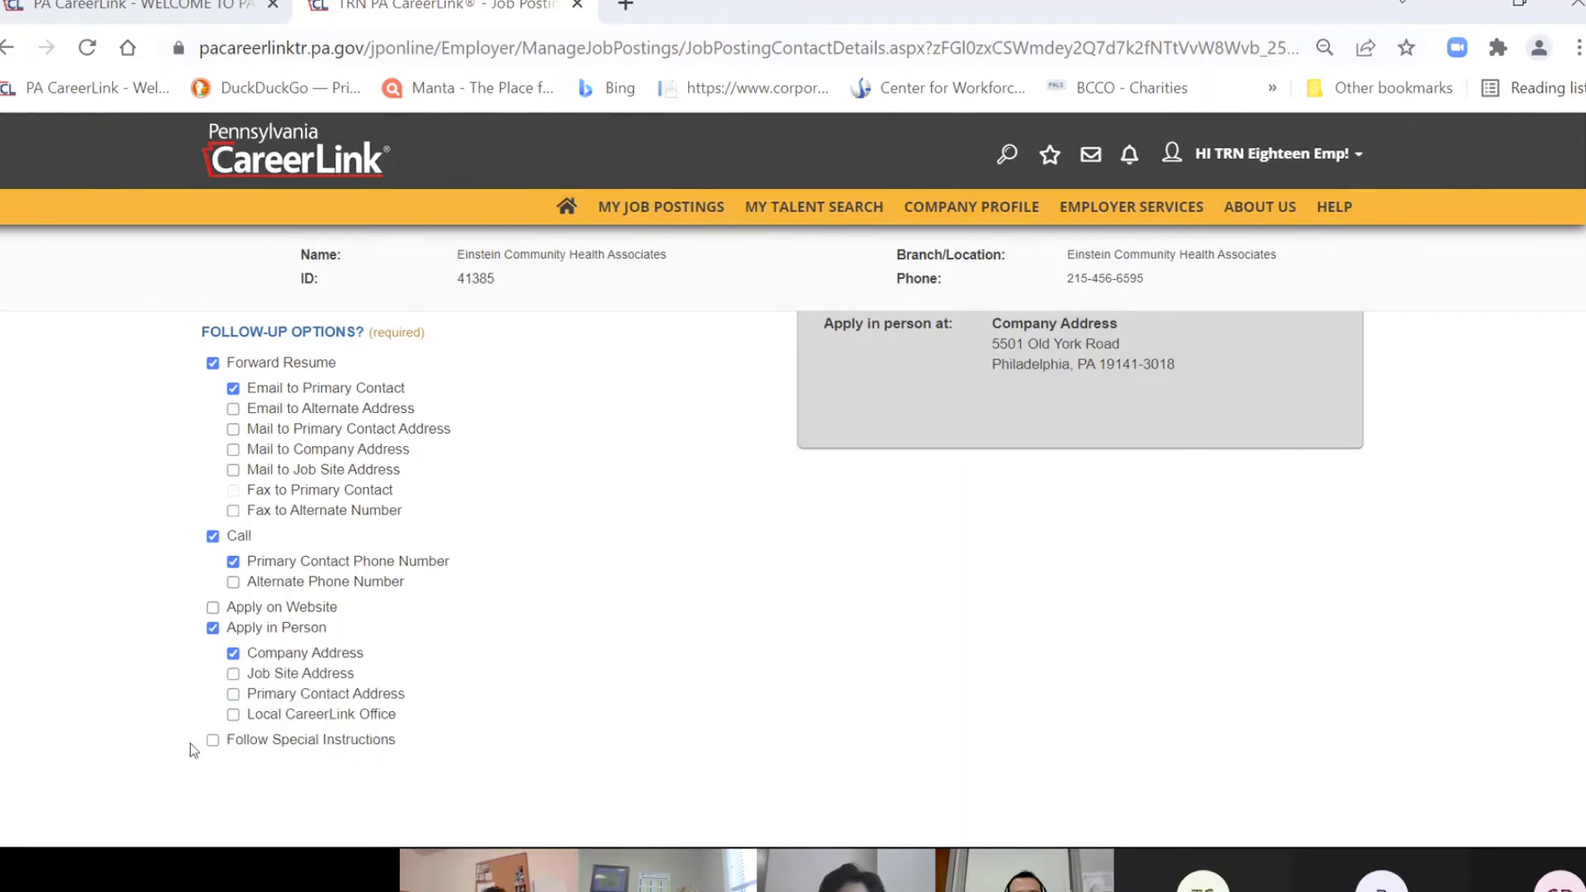
- Try saving the contact details with Follow Special Instructions selected and its text left blank
{"action": "left_click", "coordinate": [213, 741]}
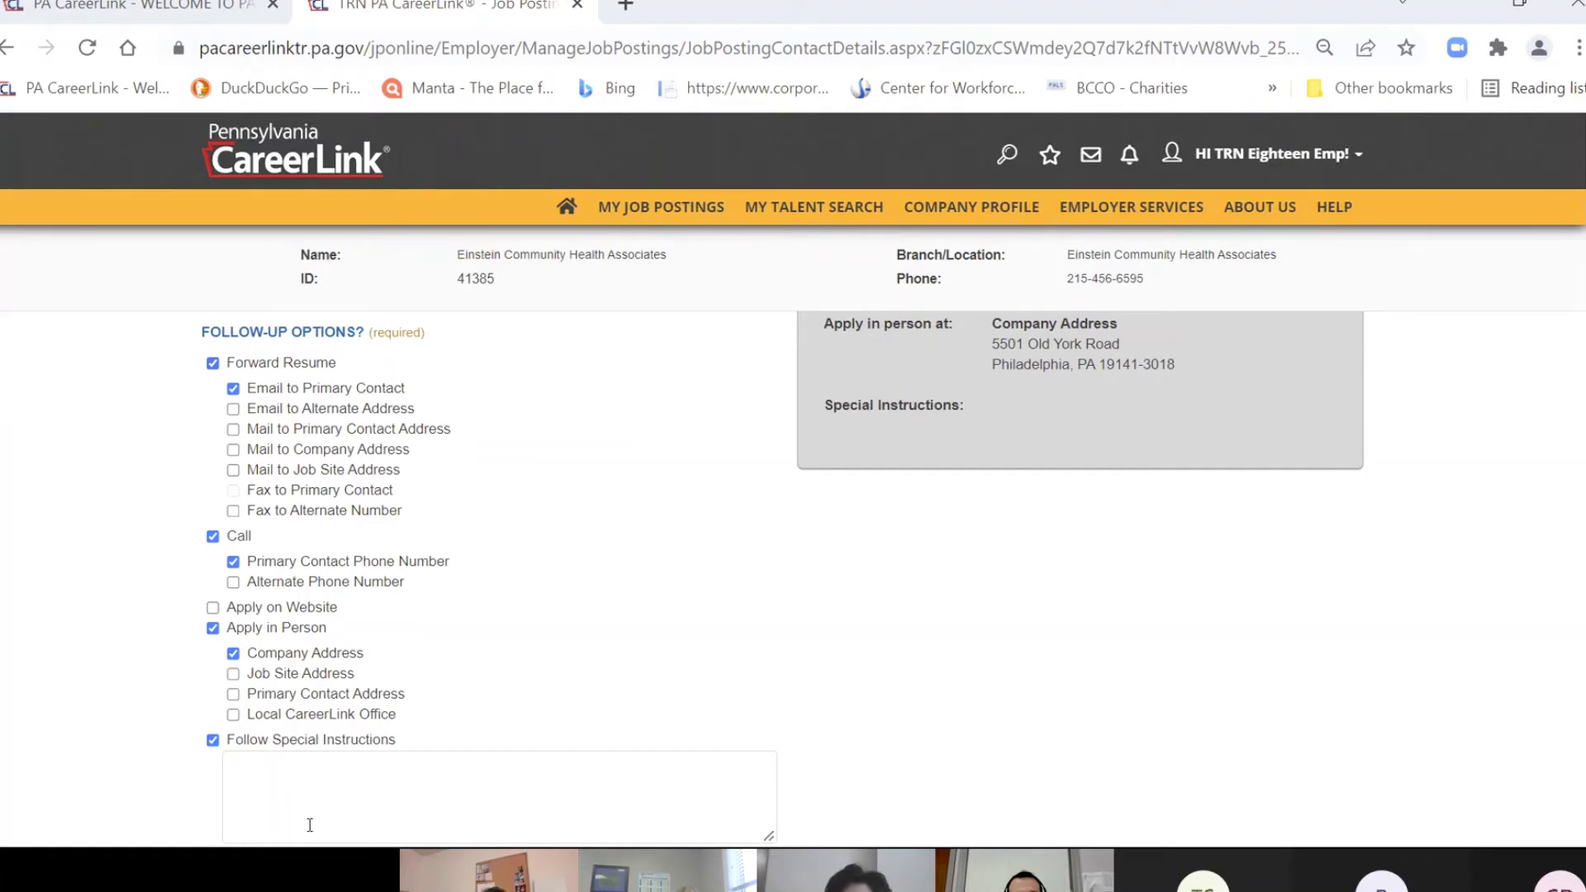
{"action": "left_click", "coordinate": [323, 795]}
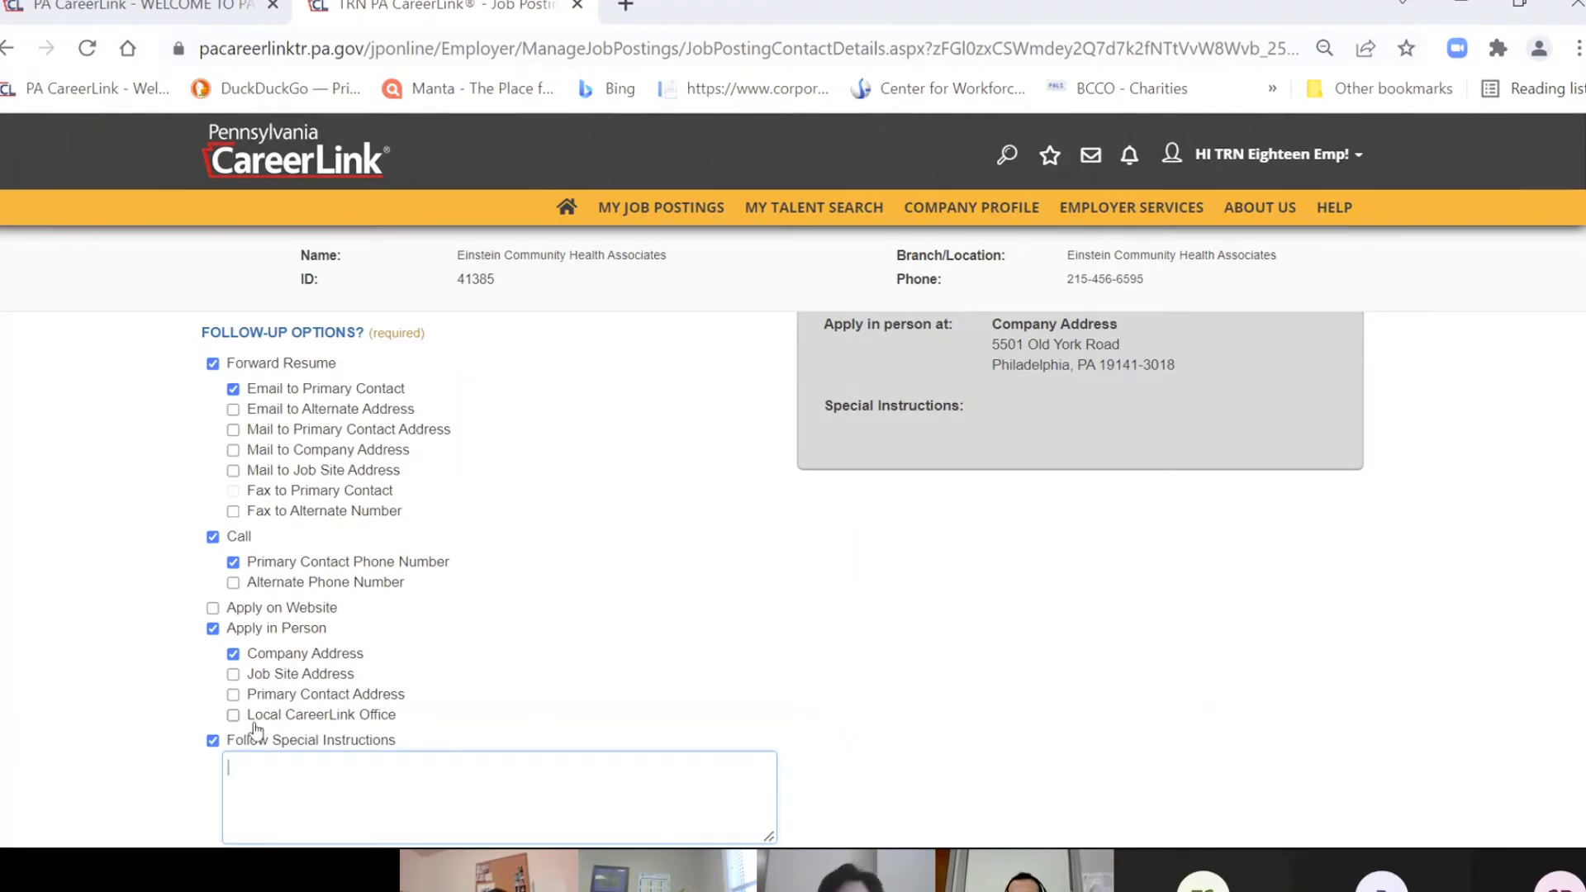
{"action": "scroll", "coordinate": [843, 632], "scroll_direction": "down", "scroll_amount": 2}
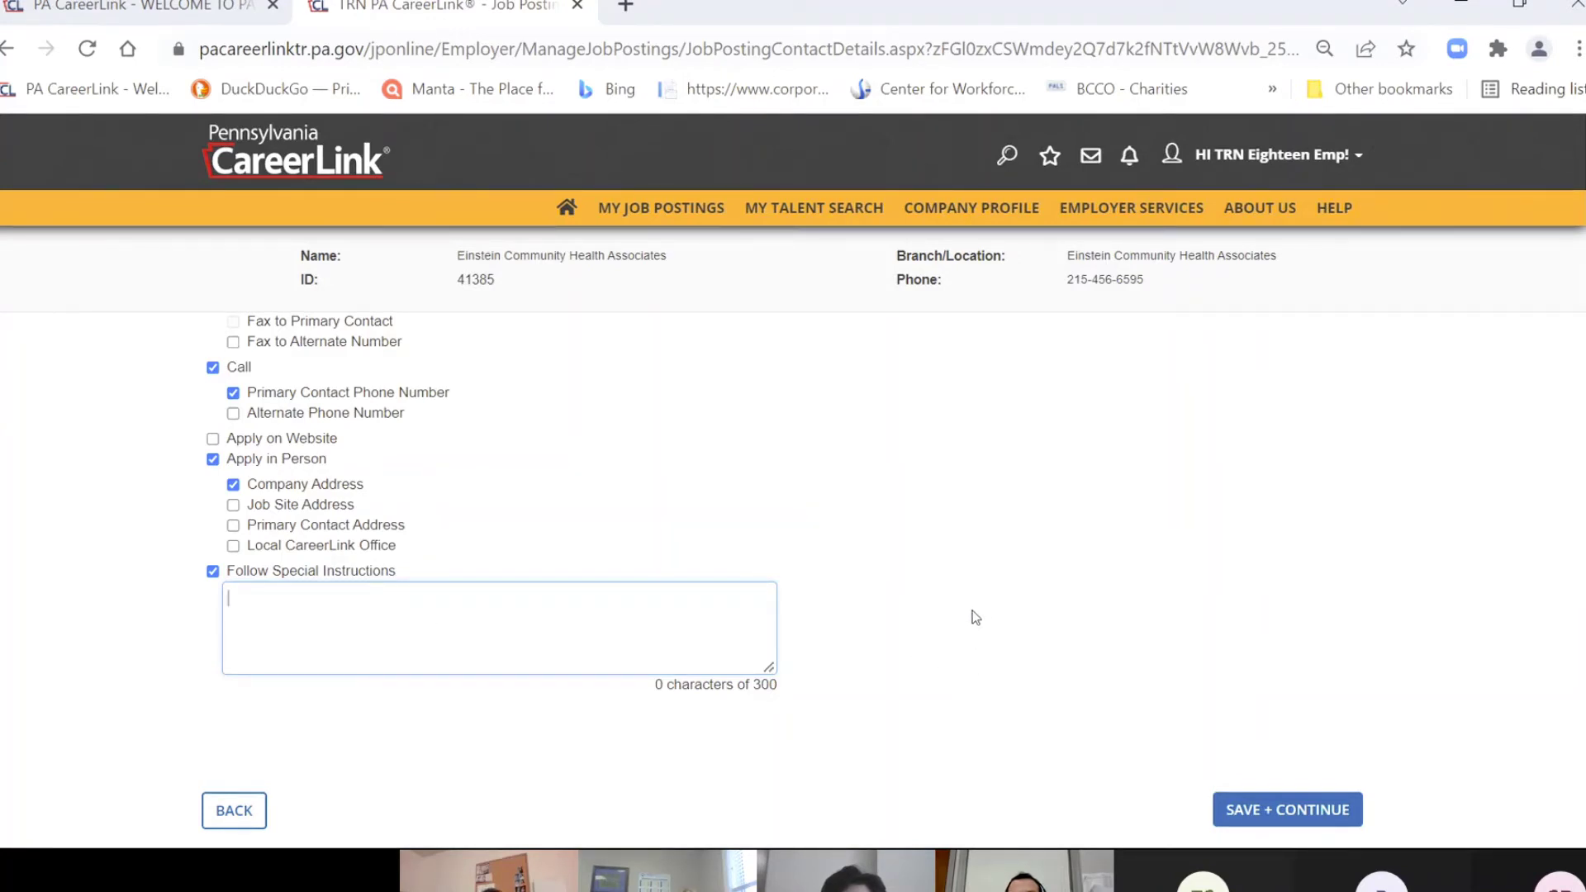
{"action": "scroll", "coordinate": [982, 618], "scroll_direction": "down", "scroll_amount": 2}
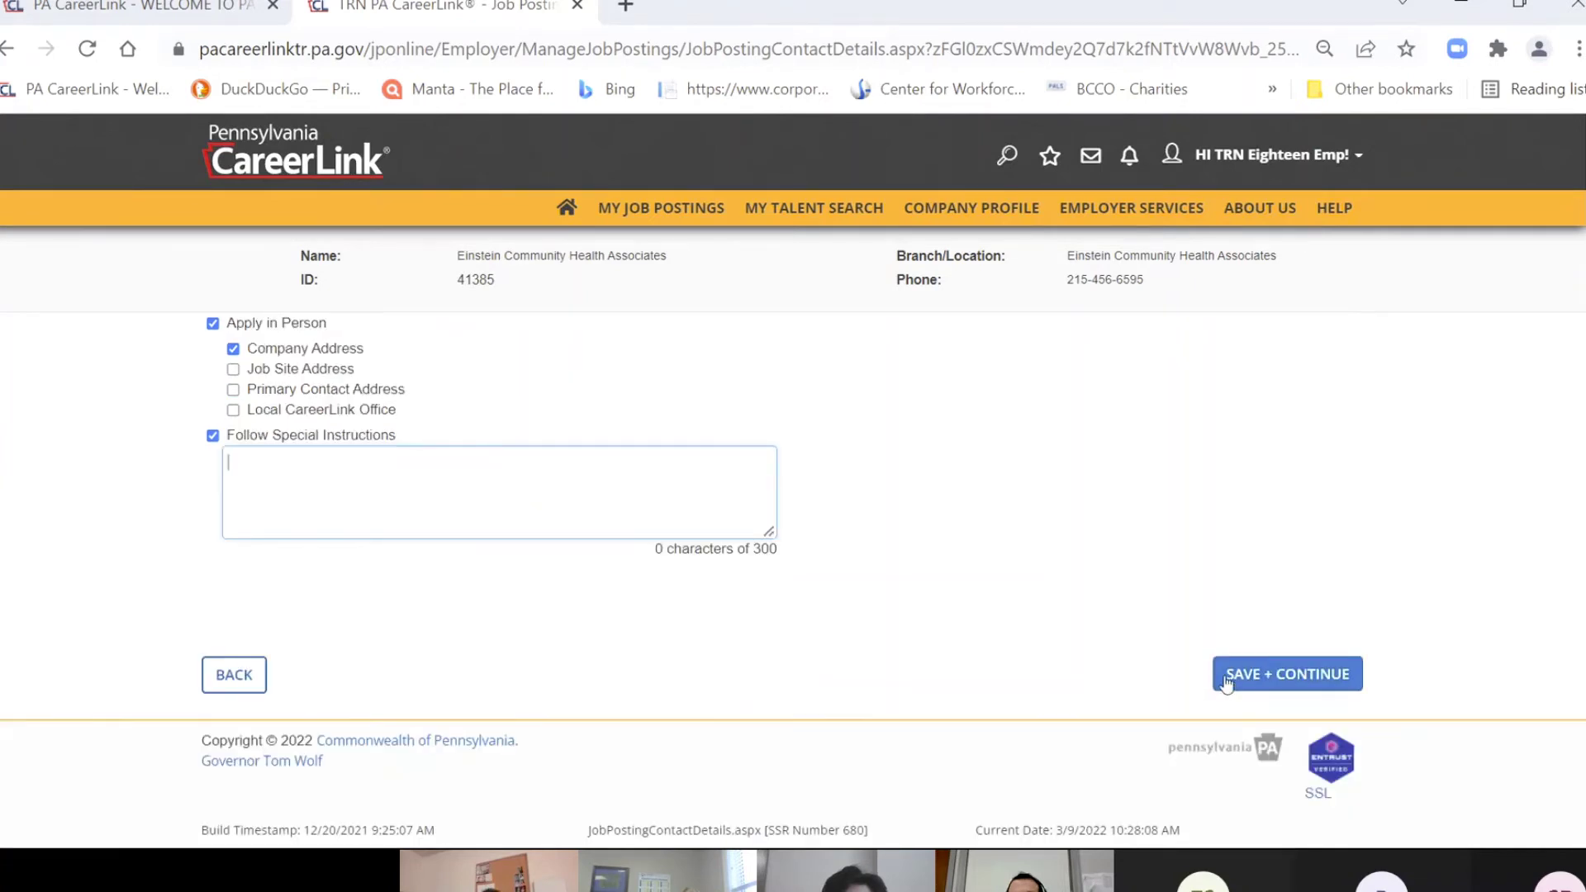
{"action": "scroll", "coordinate": [1079, 662], "scroll_direction": "up", "scroll_amount": 3}
{"action": "scroll", "coordinate": [1091, 683], "scroll_direction": "down", "scroll_amount": 3}
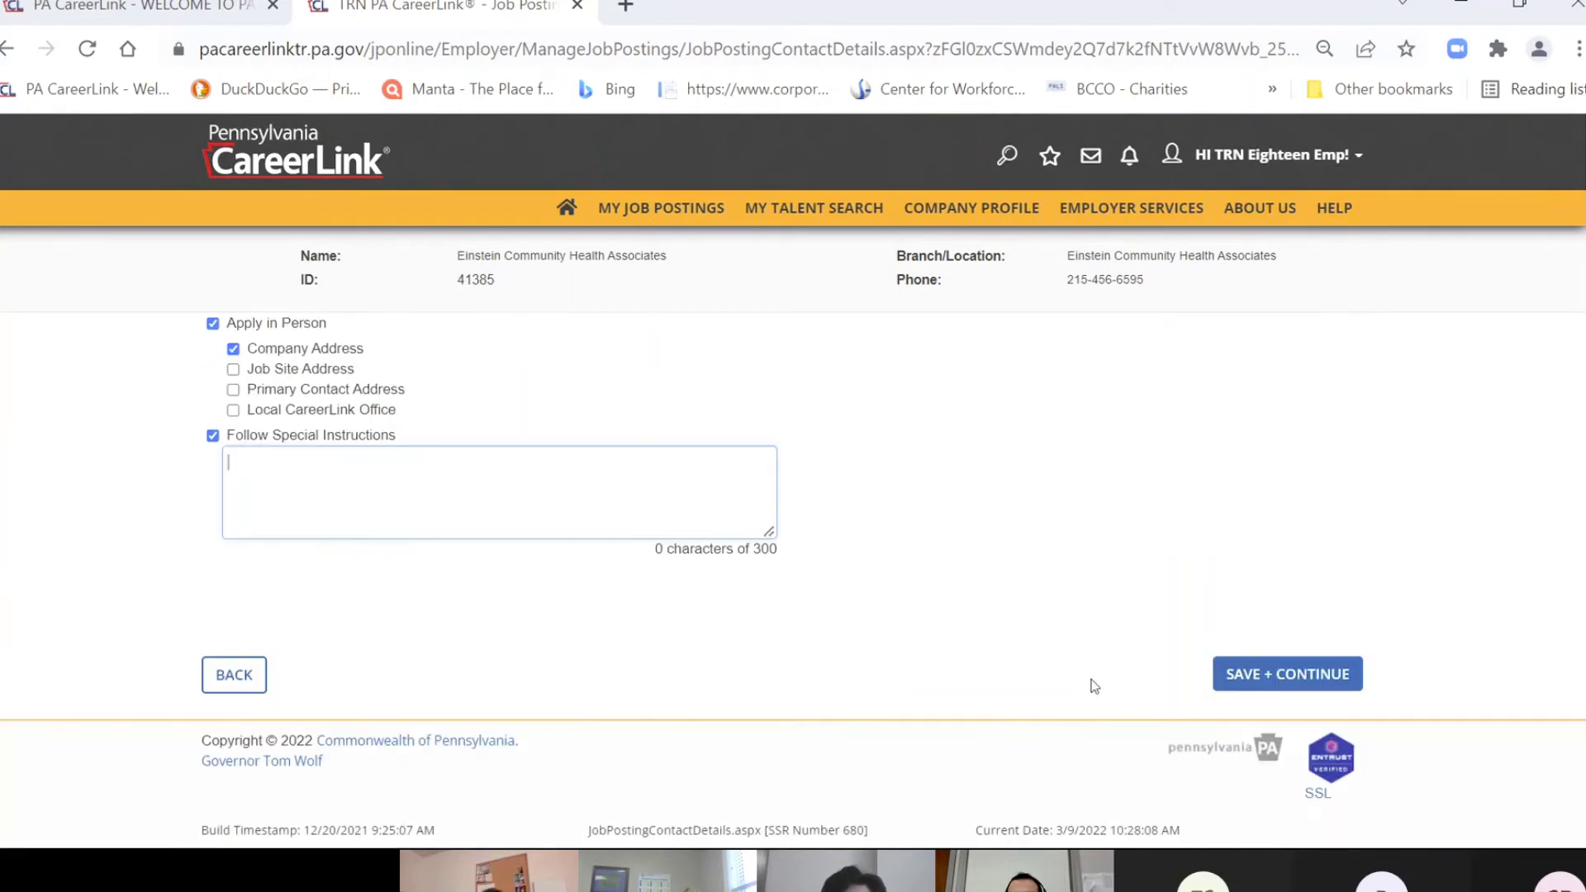
{"action": "left_click", "coordinate": [1228, 674]}
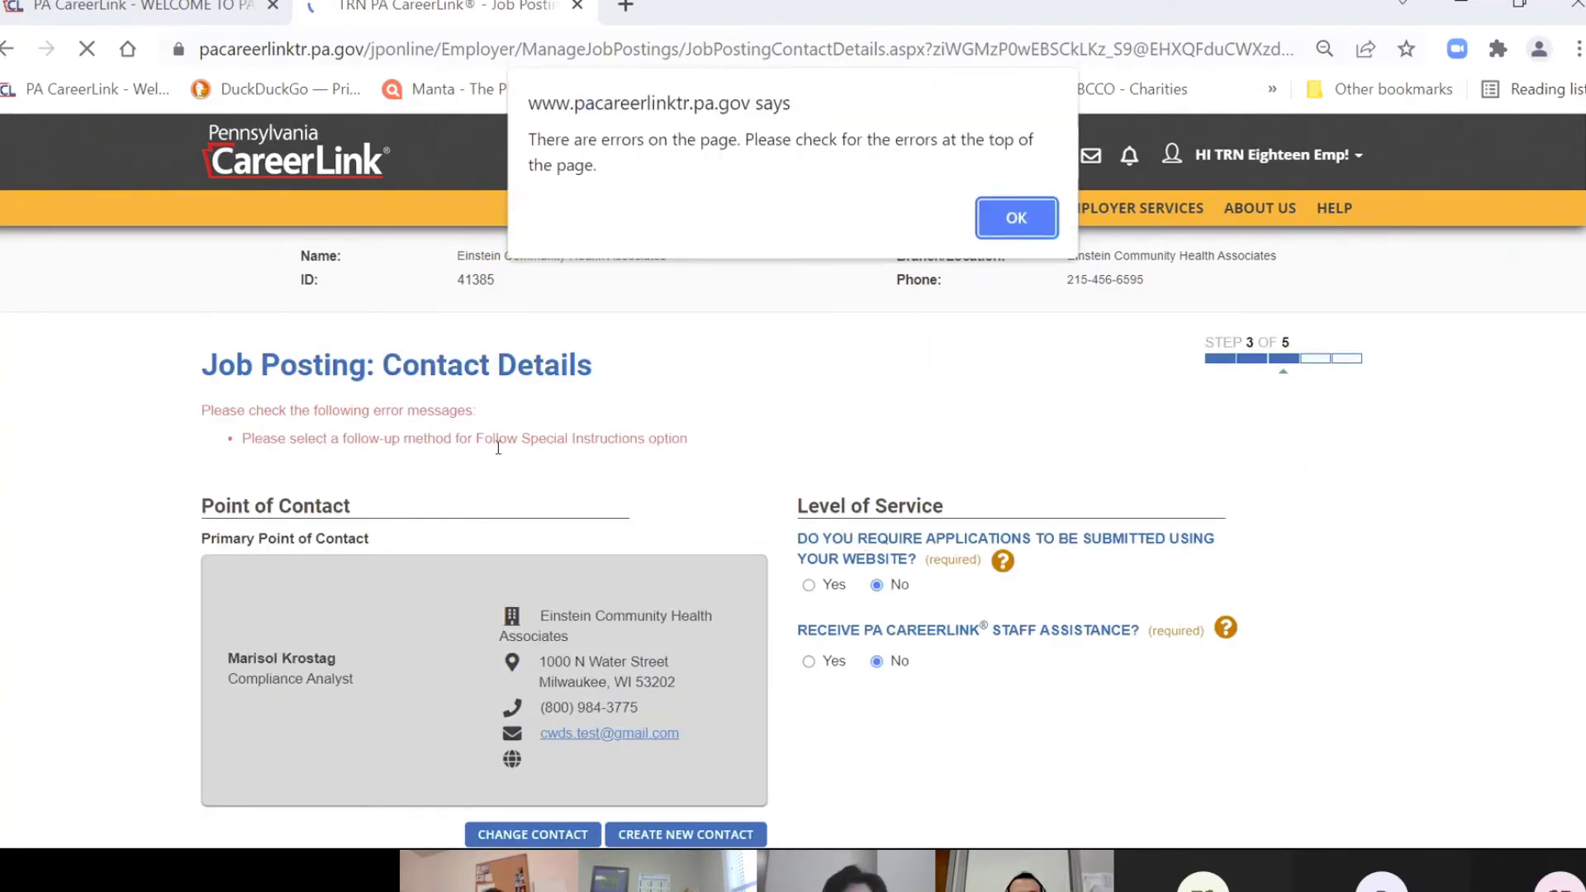
{"action": "left_click", "coordinate": [1016, 218]}
- Save the contact details without Follow Special Instructions and continue to the Screening Questionnaire step
{"action": "scroll", "coordinate": [144, 548], "scroll_direction": "down", "scroll_amount": 10}
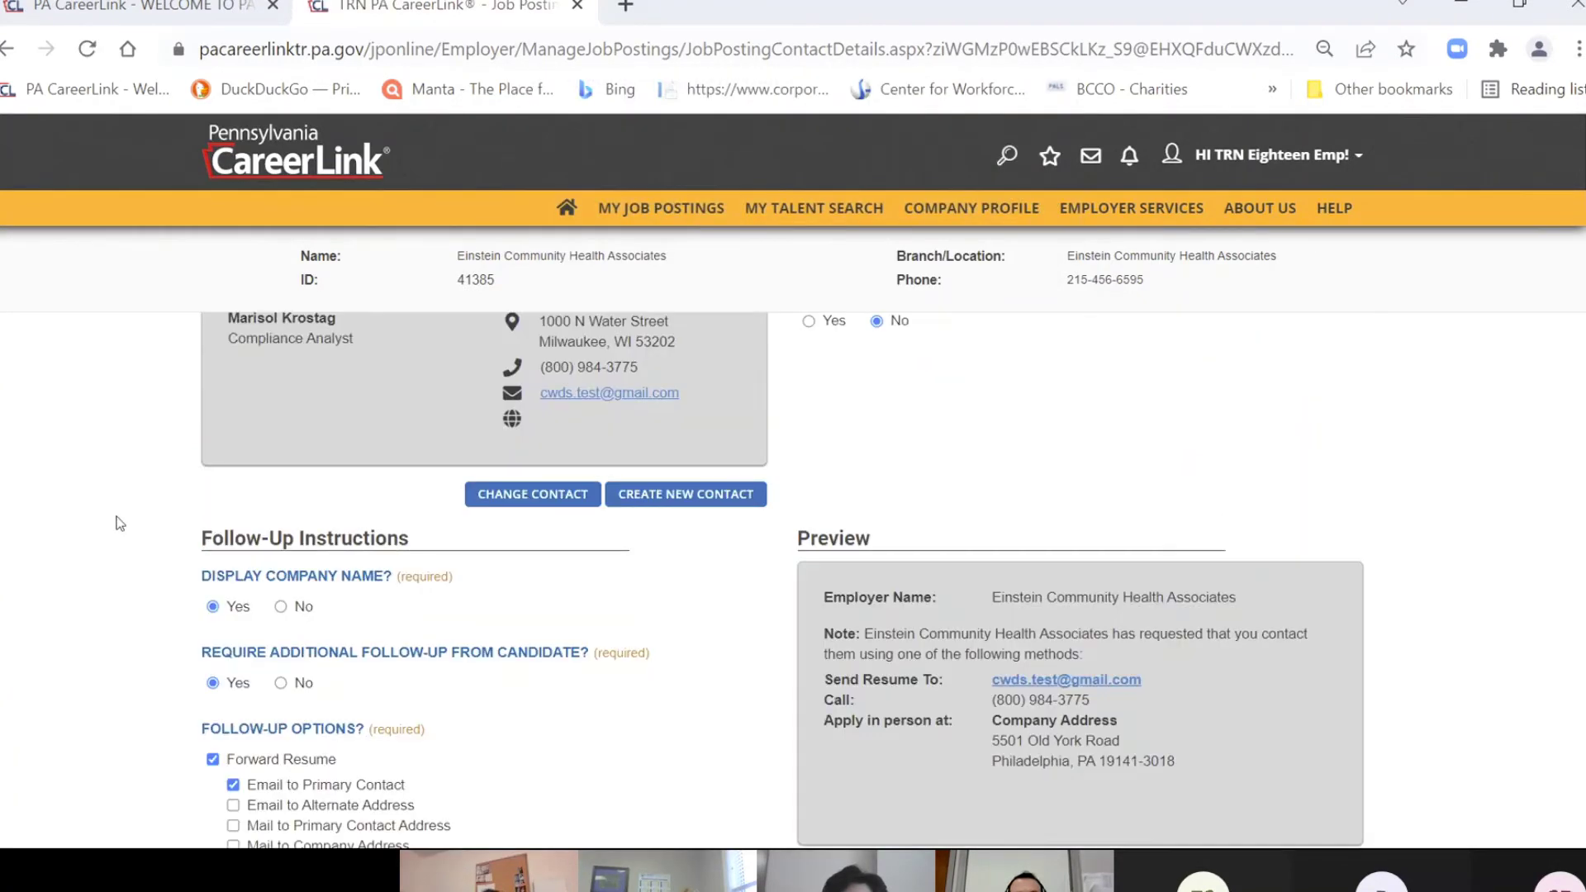
{"action": "scroll", "coordinate": [826, 591], "scroll_direction": "down", "scroll_amount": 1}
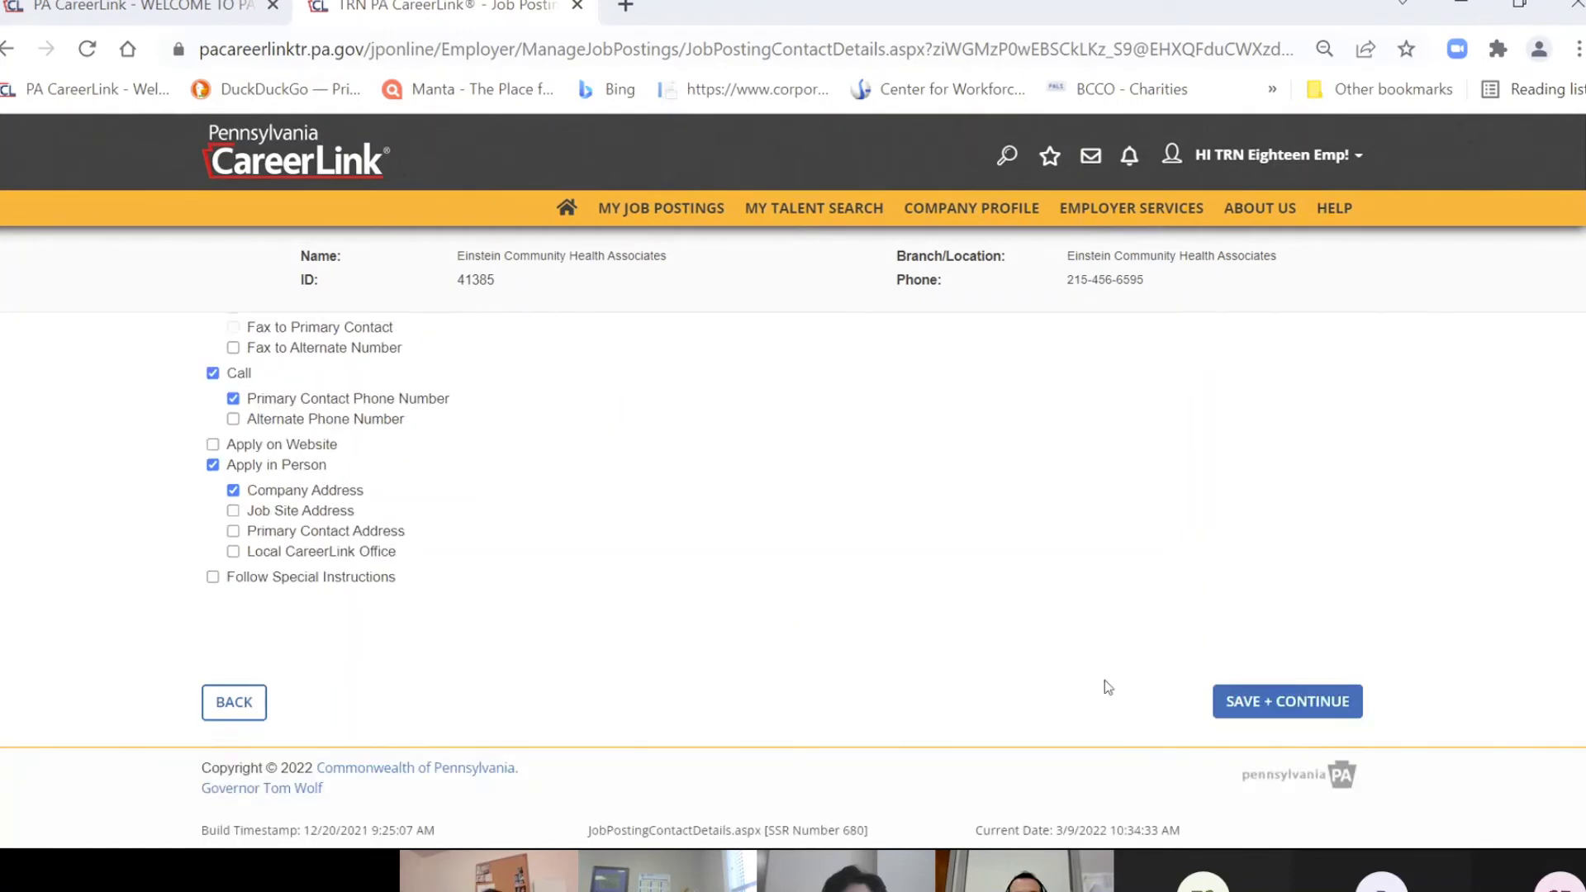
{"action": "left_click", "coordinate": [1221, 711]}
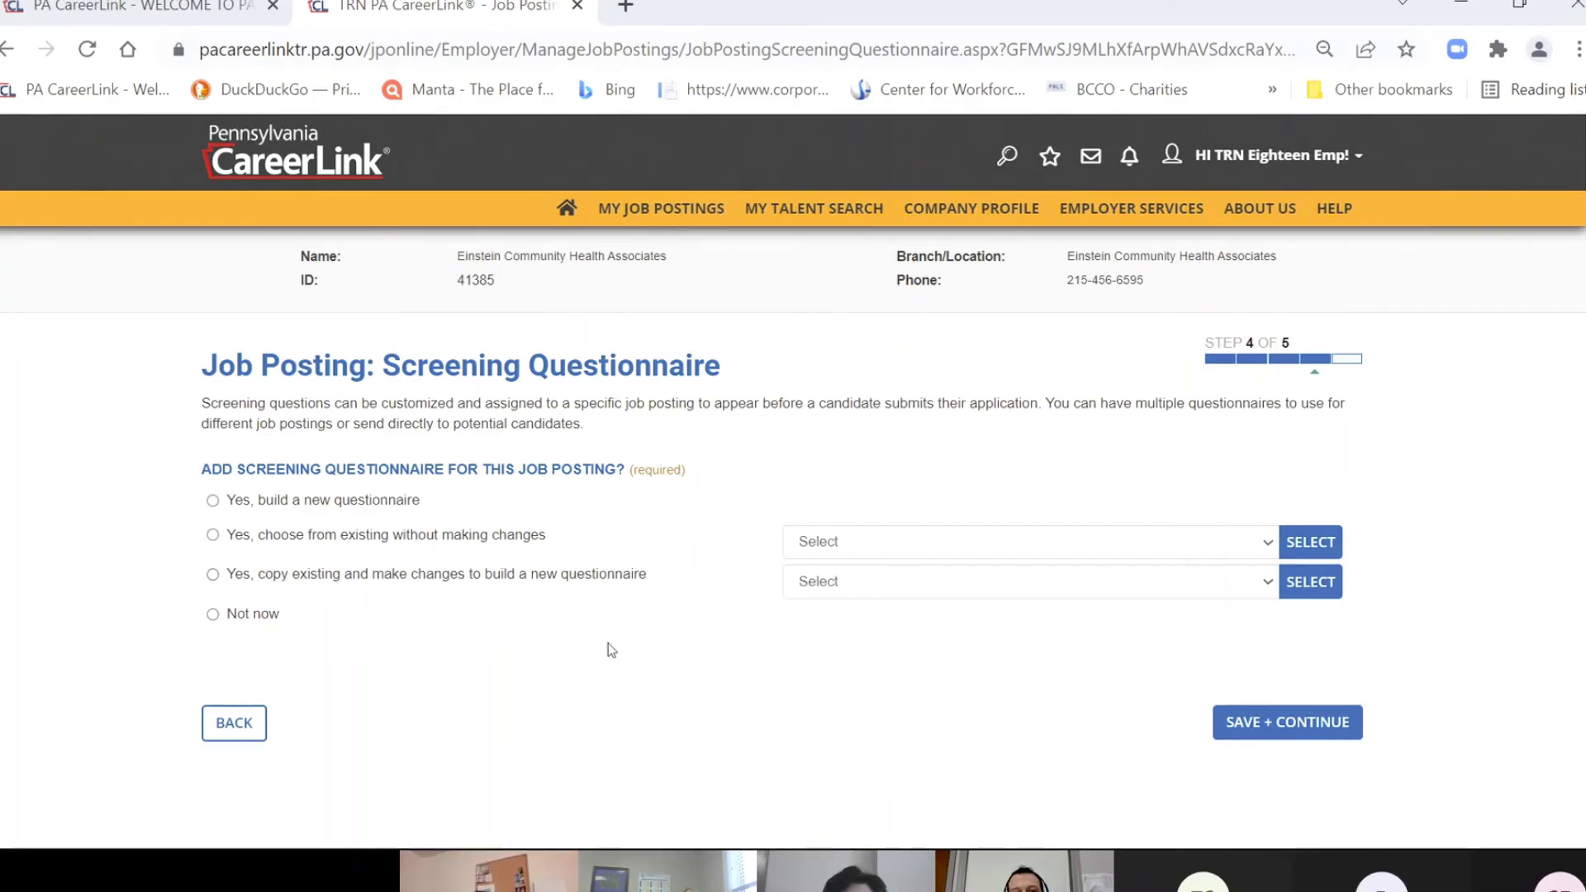
- Pick Medical Assistant from the existing questionnaires offered for use without changes
{"action": "scroll", "coordinate": [608, 642], "scroll_direction": "down", "scroll_amount": 2}
{"action": "scroll", "coordinate": [608, 642], "scroll_direction": "up", "scroll_amount": 2}
{"action": "left_click", "coordinate": [1268, 548]}
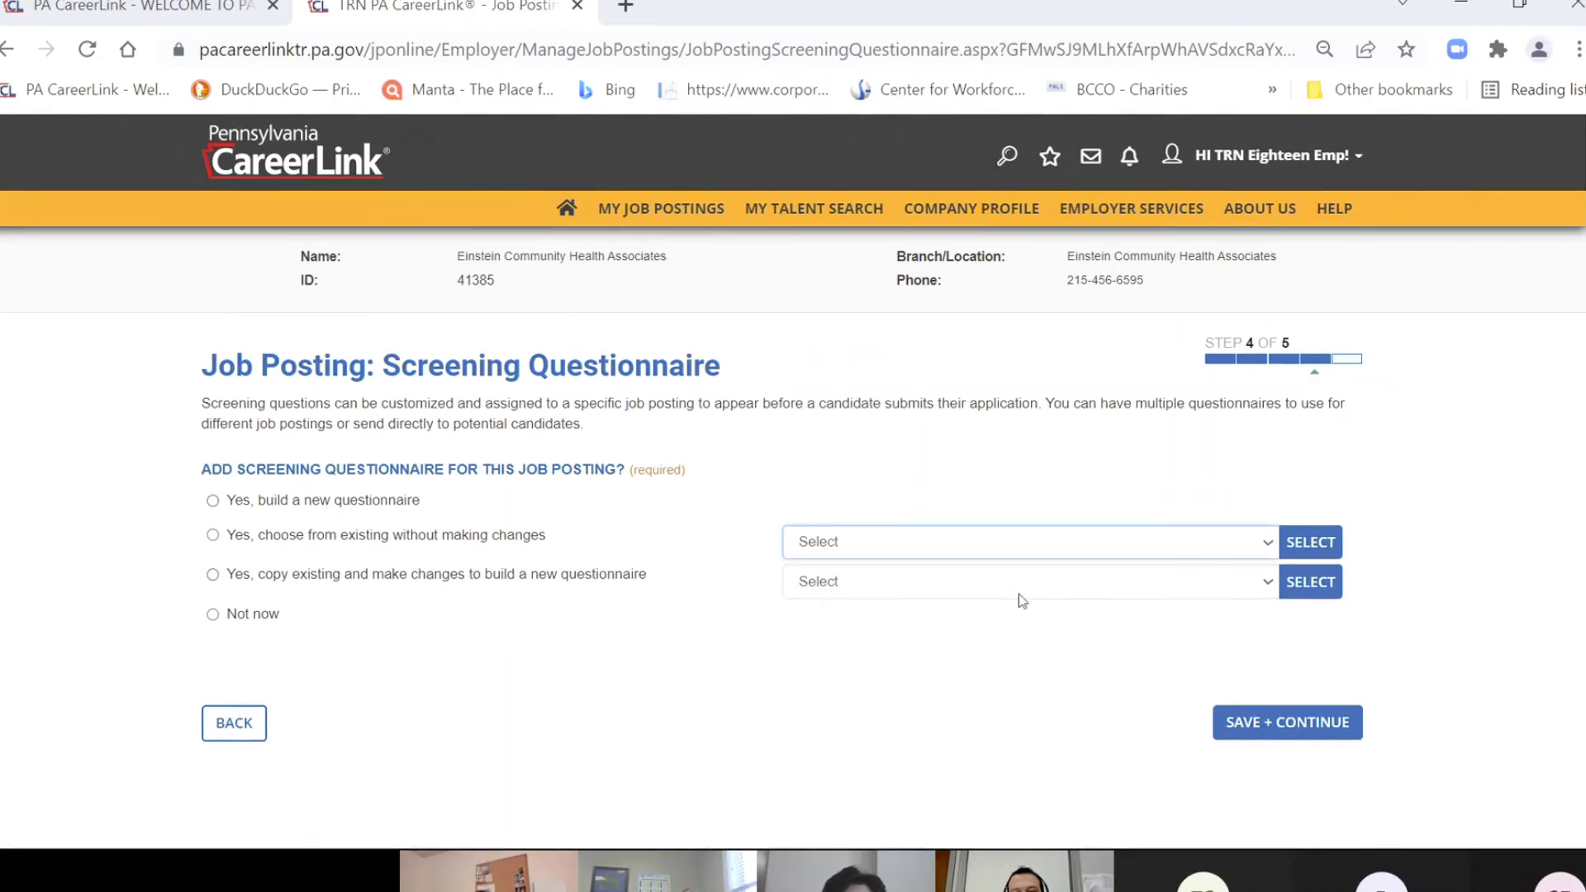
{"action": "left_click", "coordinate": [915, 591]}
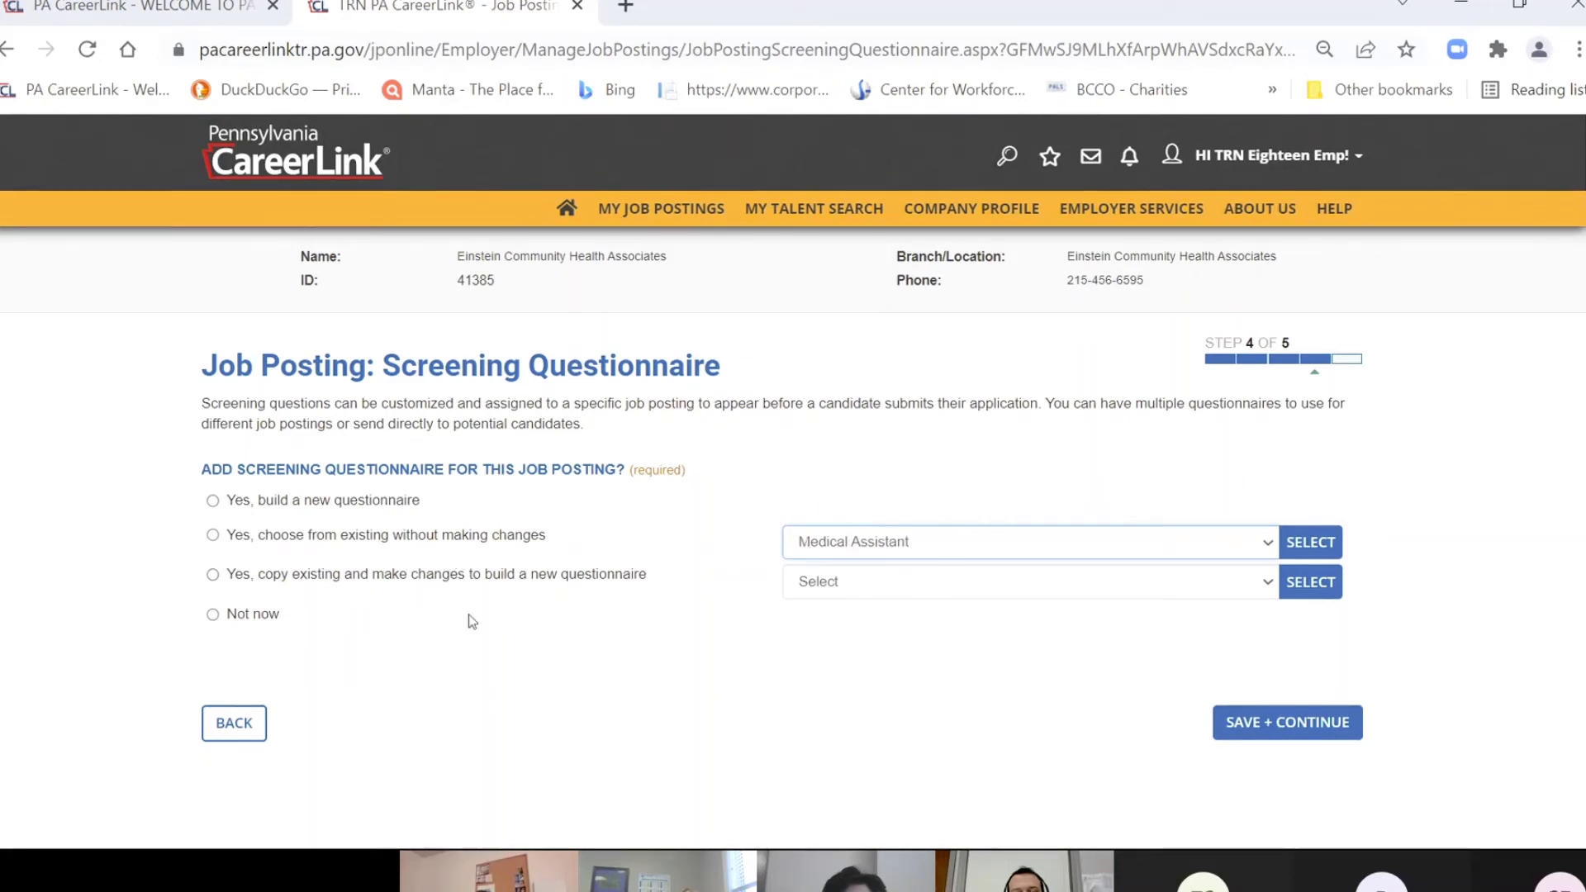
{"action": "scroll", "coordinate": [615, 666], "scroll_direction": "down", "scroll_amount": 2}
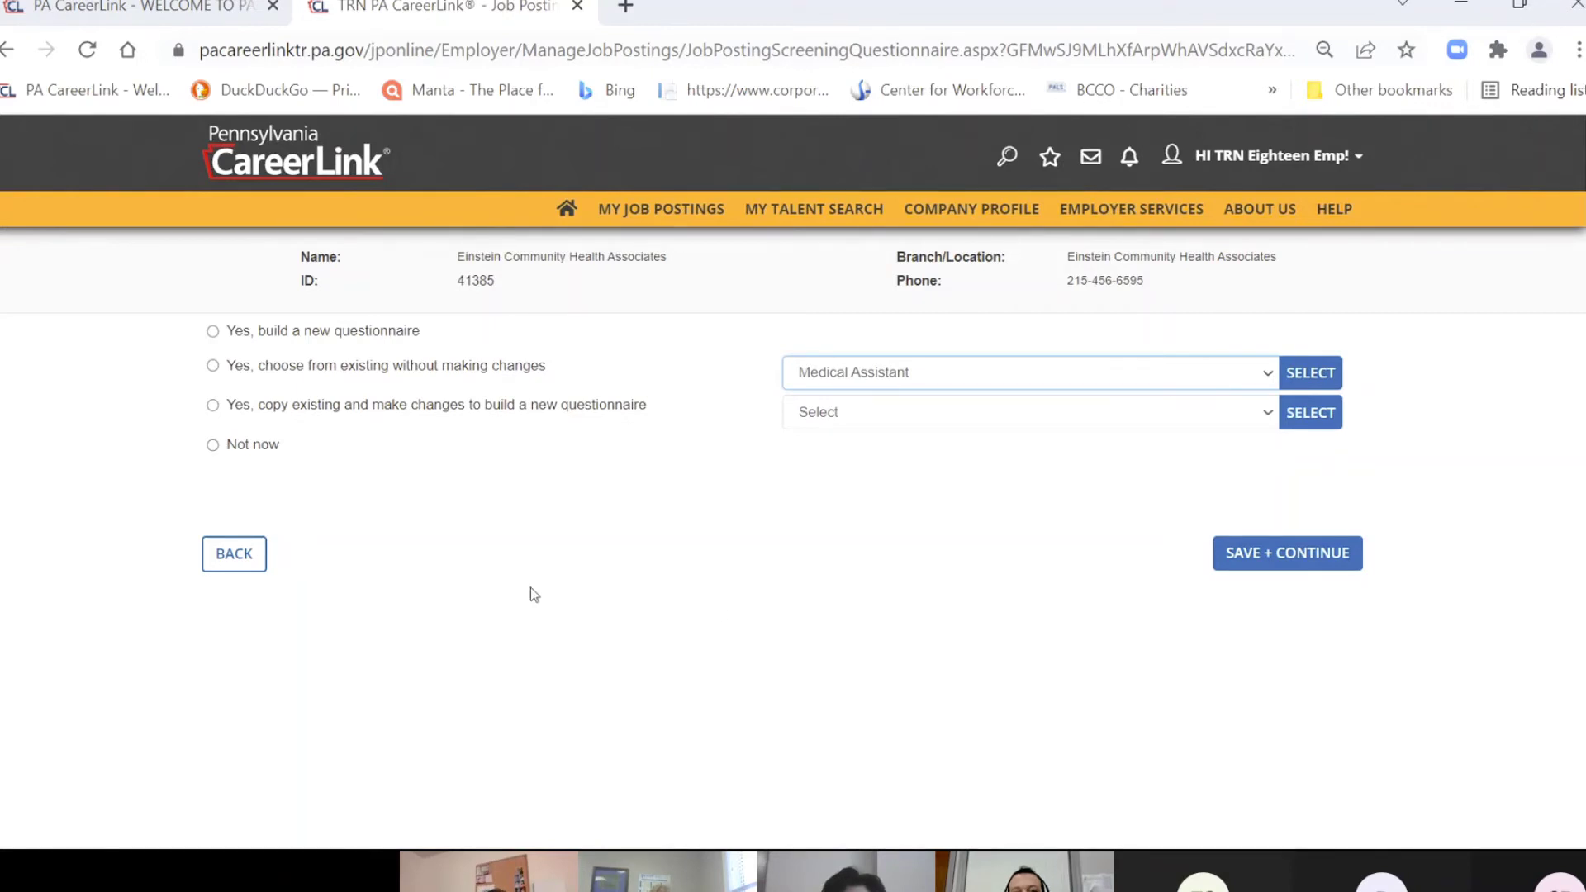
{"action": "scroll", "coordinate": [531, 592], "scroll_direction": "up", "scroll_amount": 2}
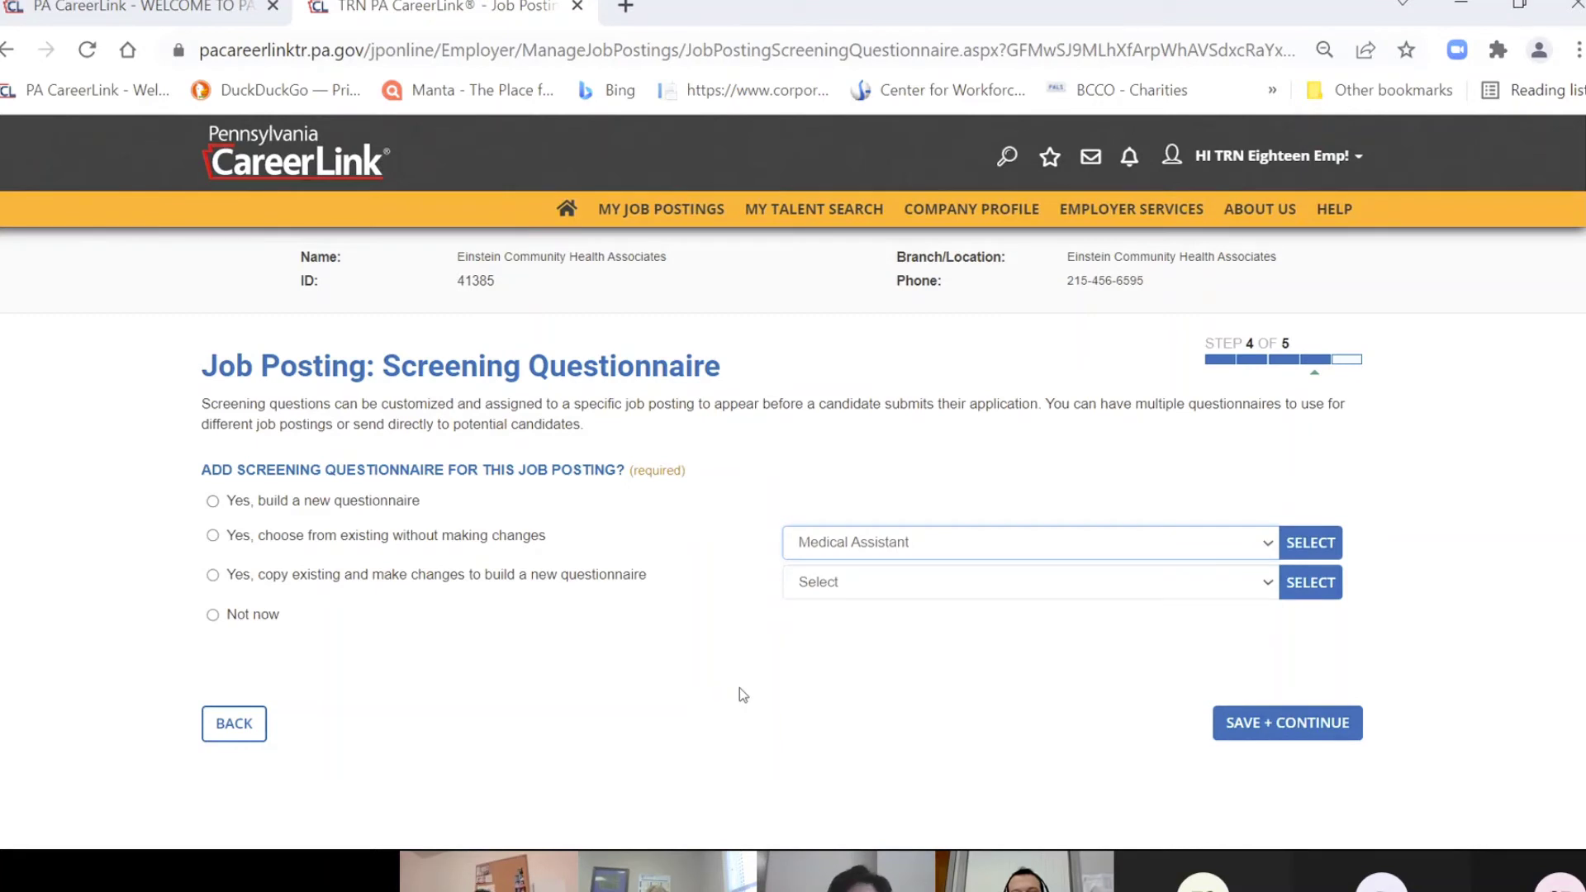
- Choose Not now for the screening questionnaire, and save to continue to the job posting review
{"action": "left_click", "coordinate": [213, 615]}
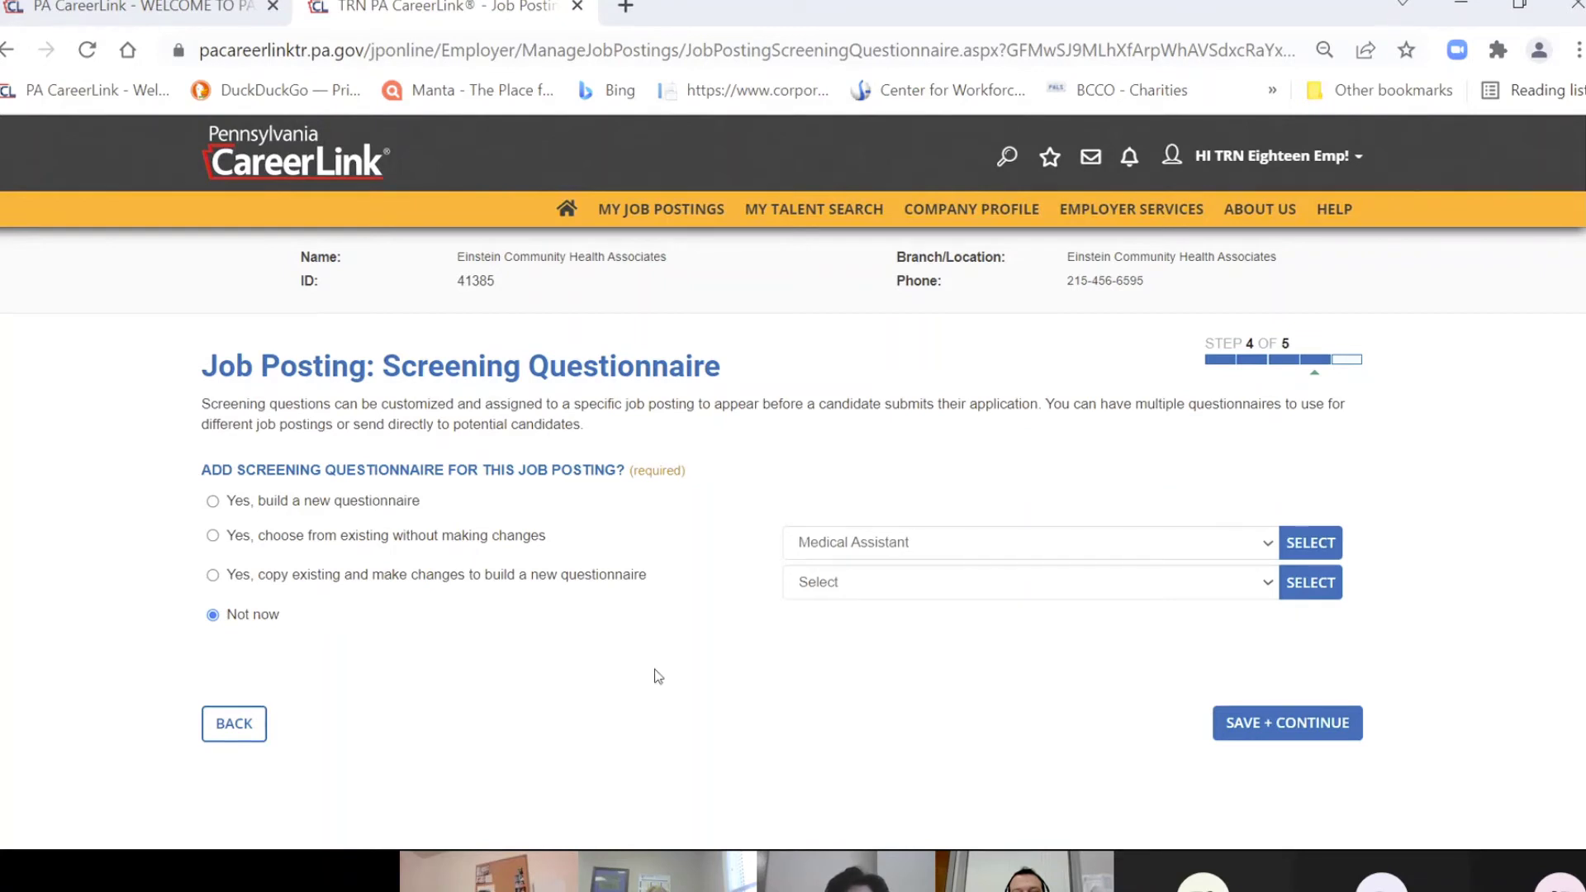
{"action": "scroll", "coordinate": [658, 676], "scroll_direction": "down", "scroll_amount": 2}
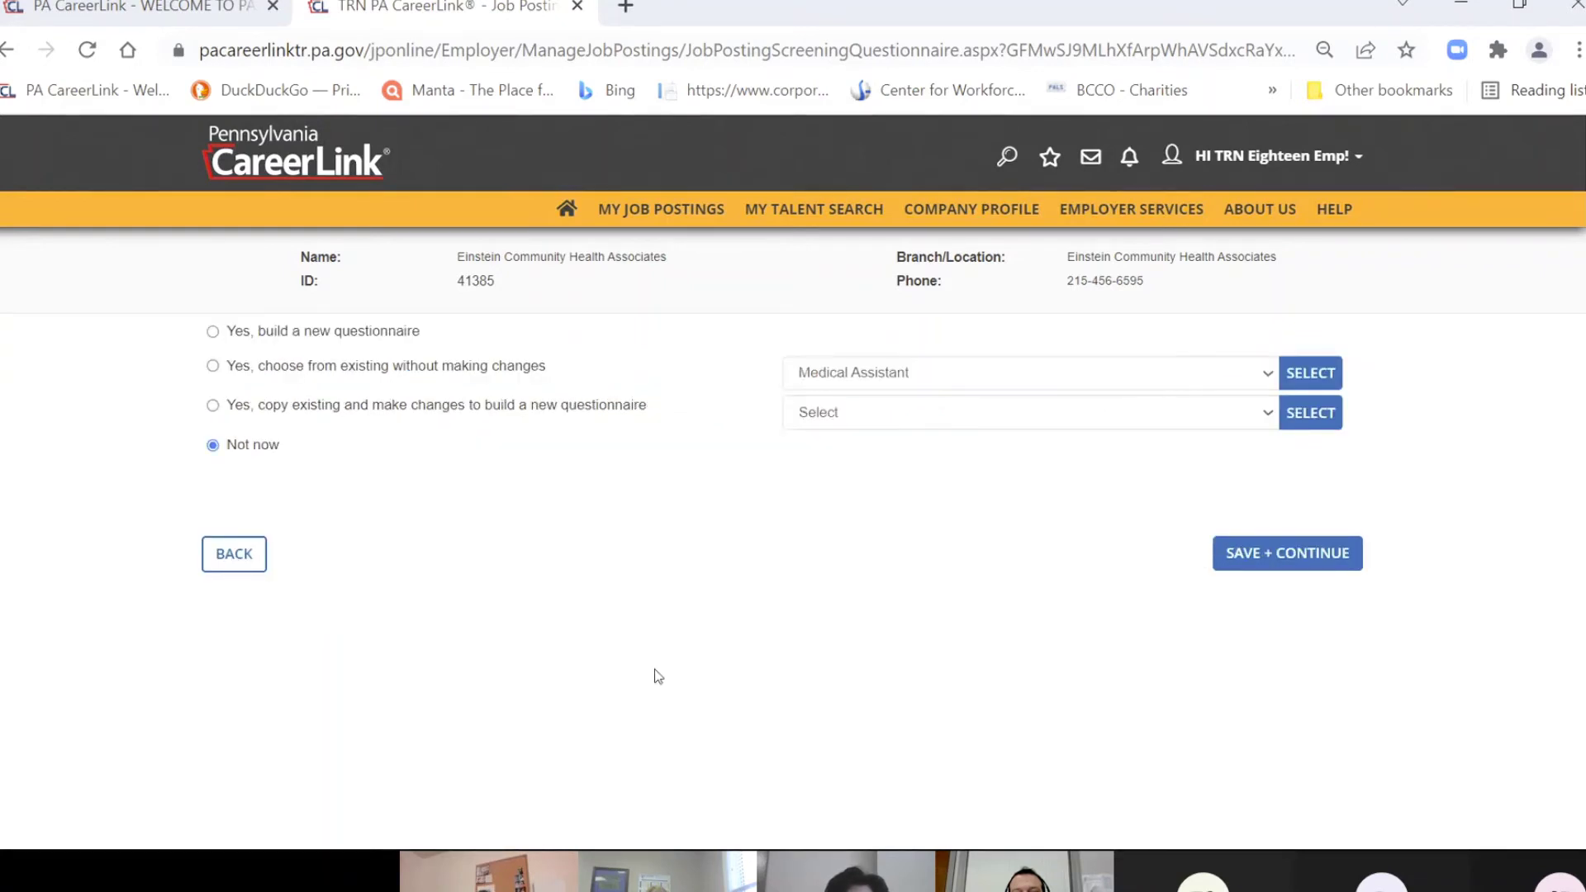
{"action": "left_click", "coordinate": [1342, 570]}
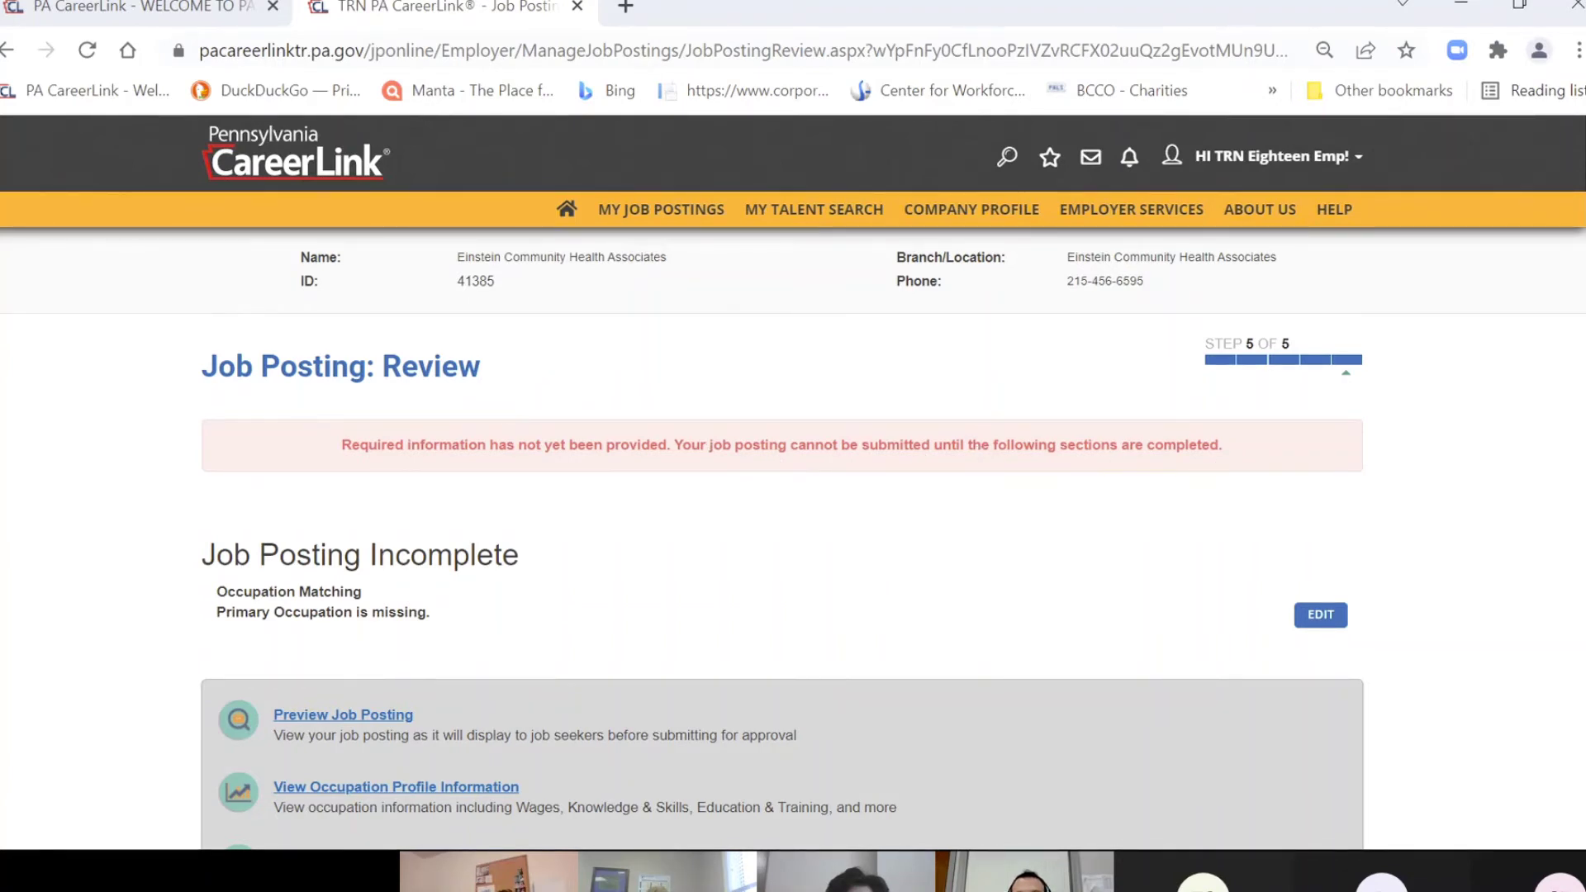
- Review the job posting's summary and job site details, and check which required section is incomplete
{"action": "scroll", "coordinate": [860, 559], "scroll_direction": "down", "scroll_amount": 10}
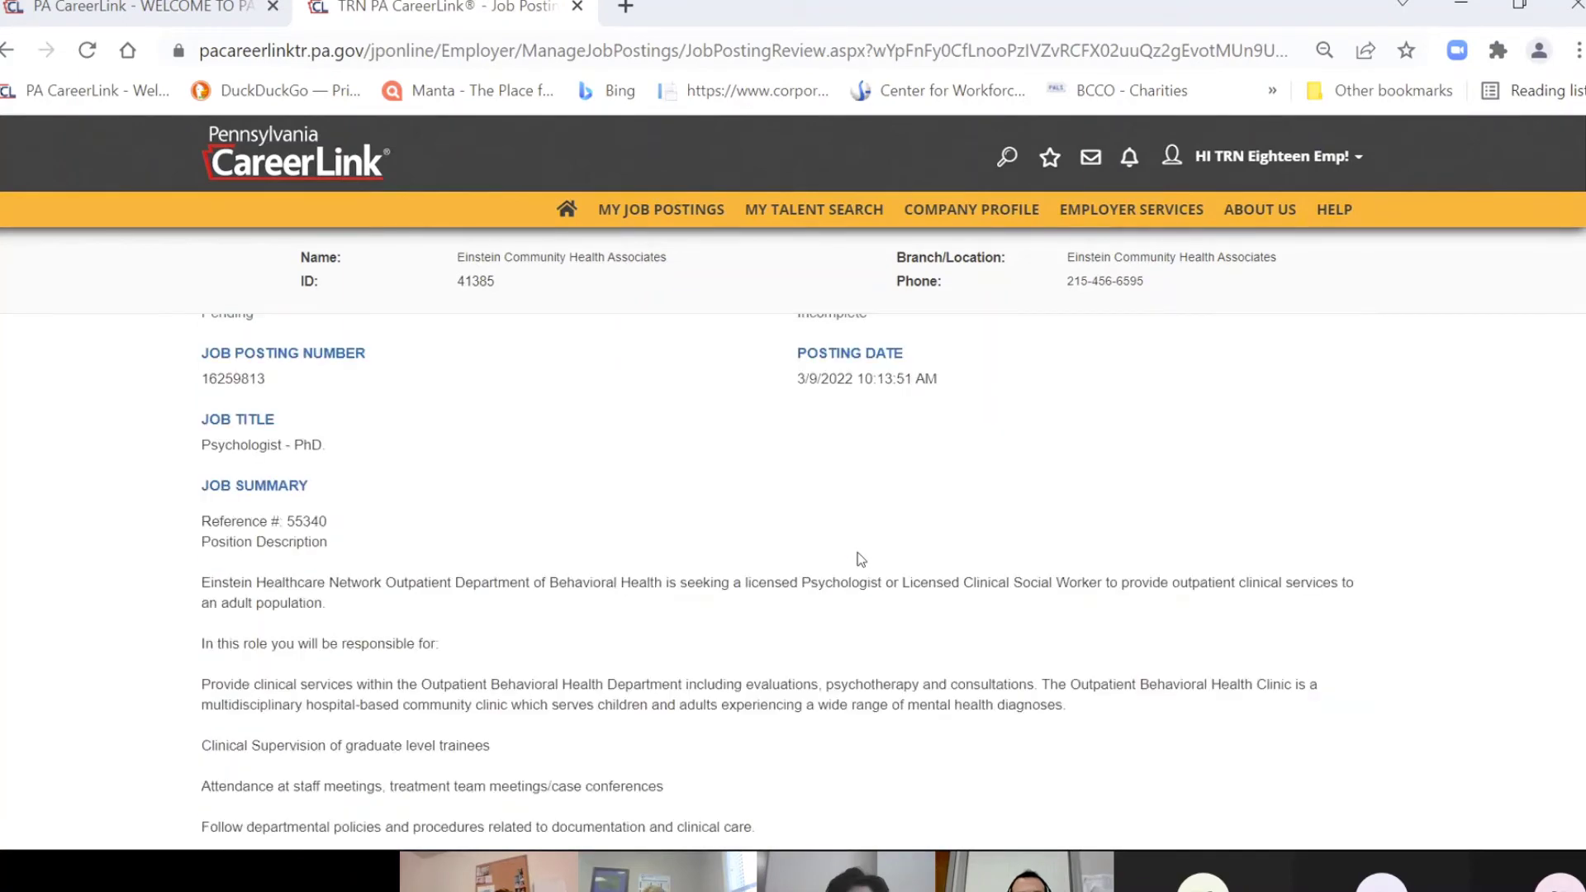
{"action": "scroll", "coordinate": [860, 559], "scroll_direction": "down", "scroll_amount": 20}
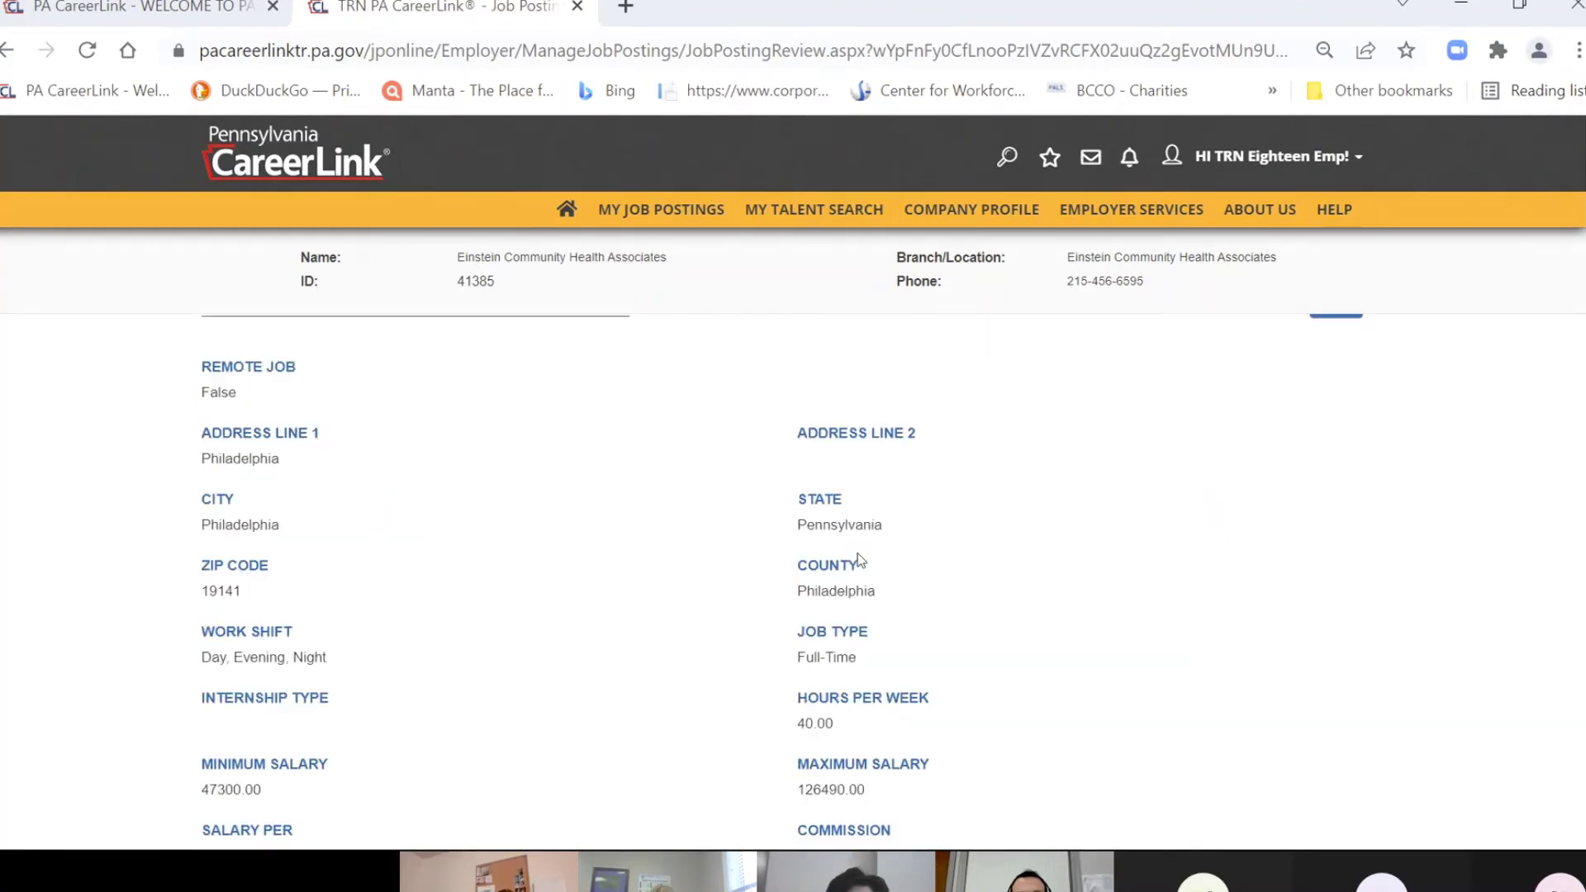
{"action": "scroll", "coordinate": [859, 559], "scroll_direction": "down", "scroll_amount": 7}
{"action": "scroll", "coordinate": [859, 559], "scroll_direction": "up", "scroll_amount": 13}
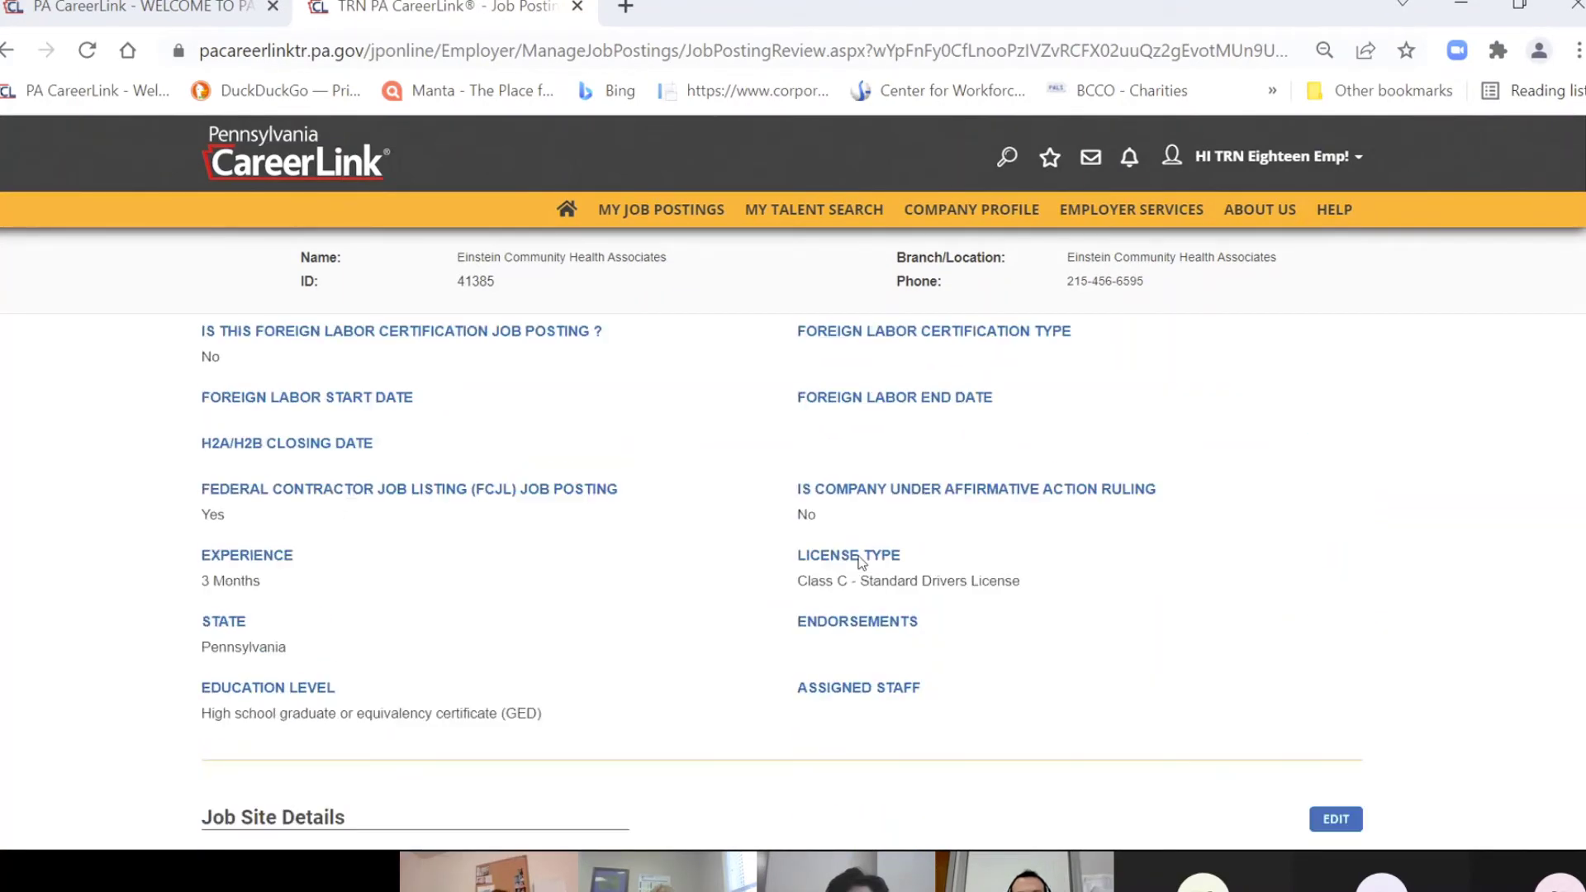
{"action": "scroll", "coordinate": [859, 563], "scroll_direction": "up", "scroll_amount": 20}
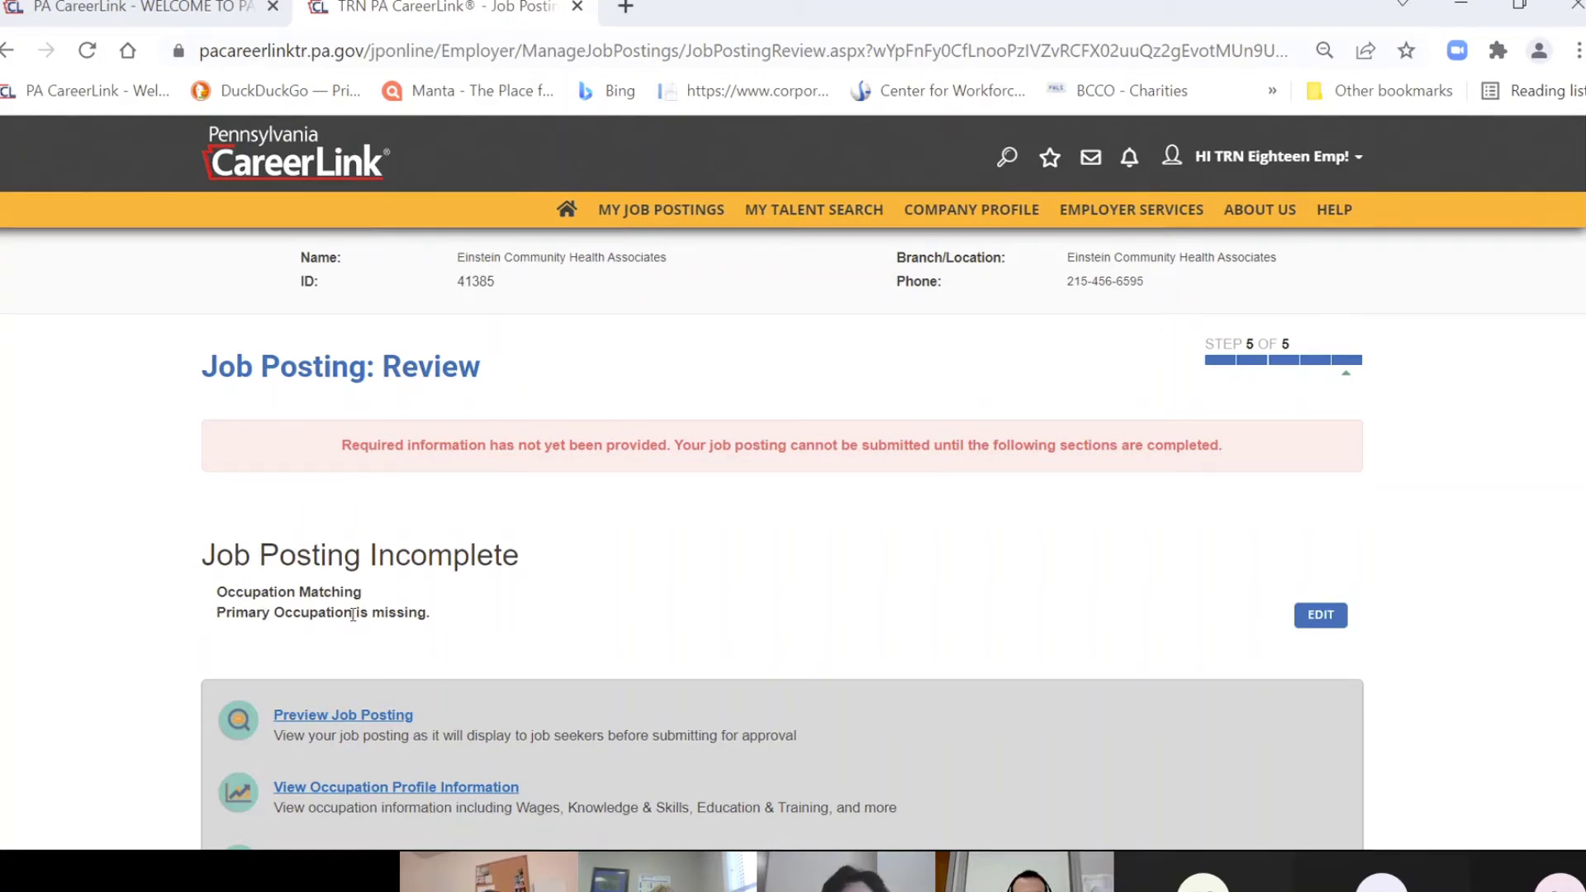
{"action": "scroll", "coordinate": [597, 570], "scroll_direction": "down", "scroll_amount": 2}
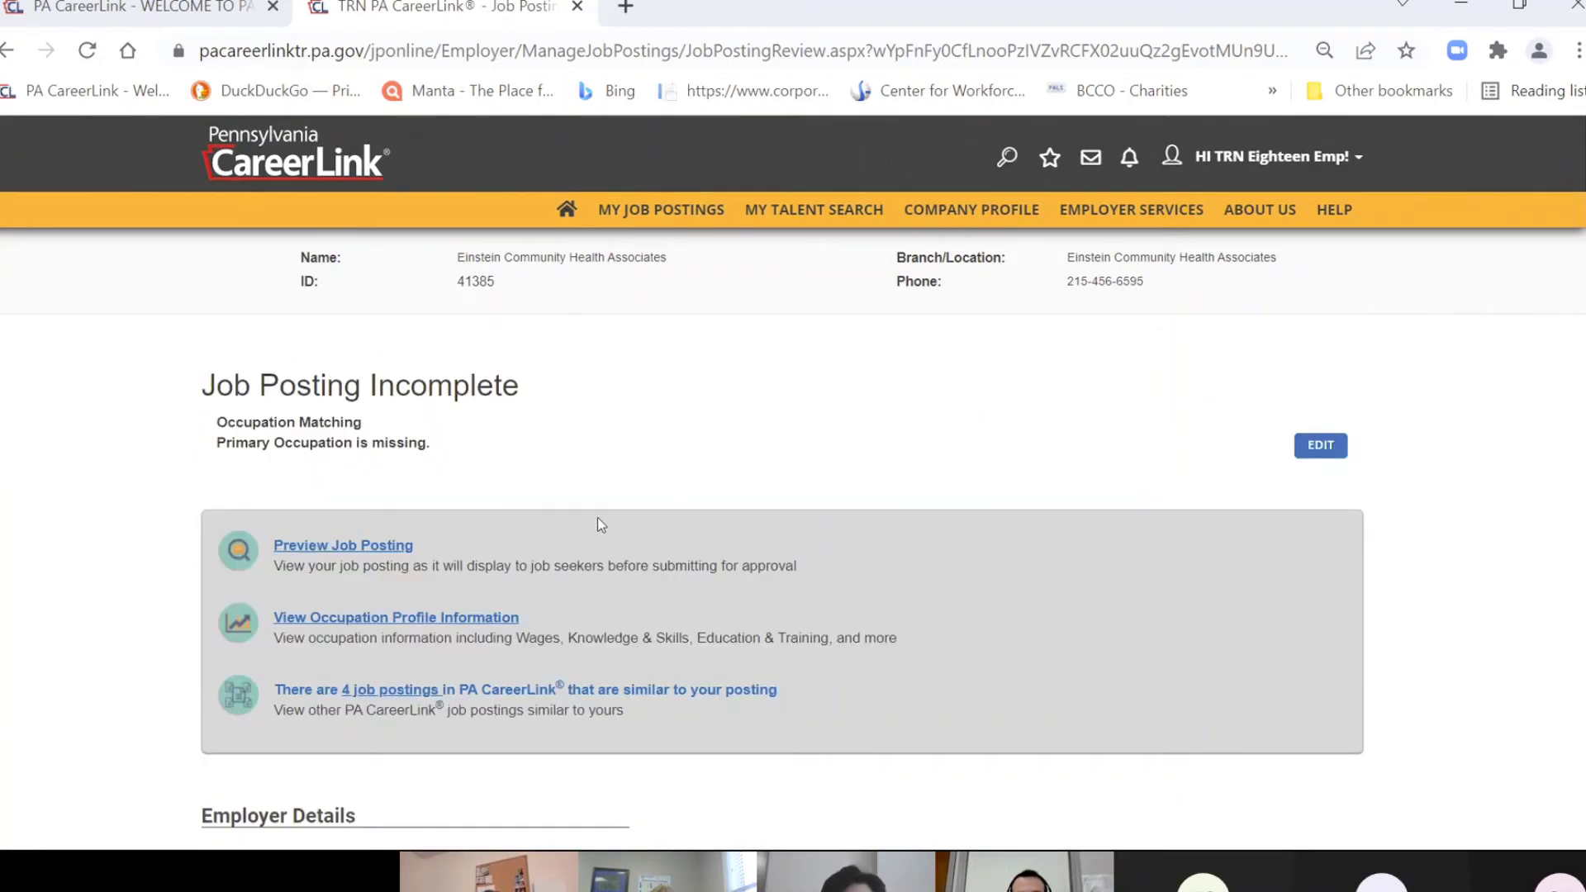
- Open the incomplete Occupation Matching section for editing and examine the suggested occupations
{"action": "left_click", "coordinate": [1323, 450]}
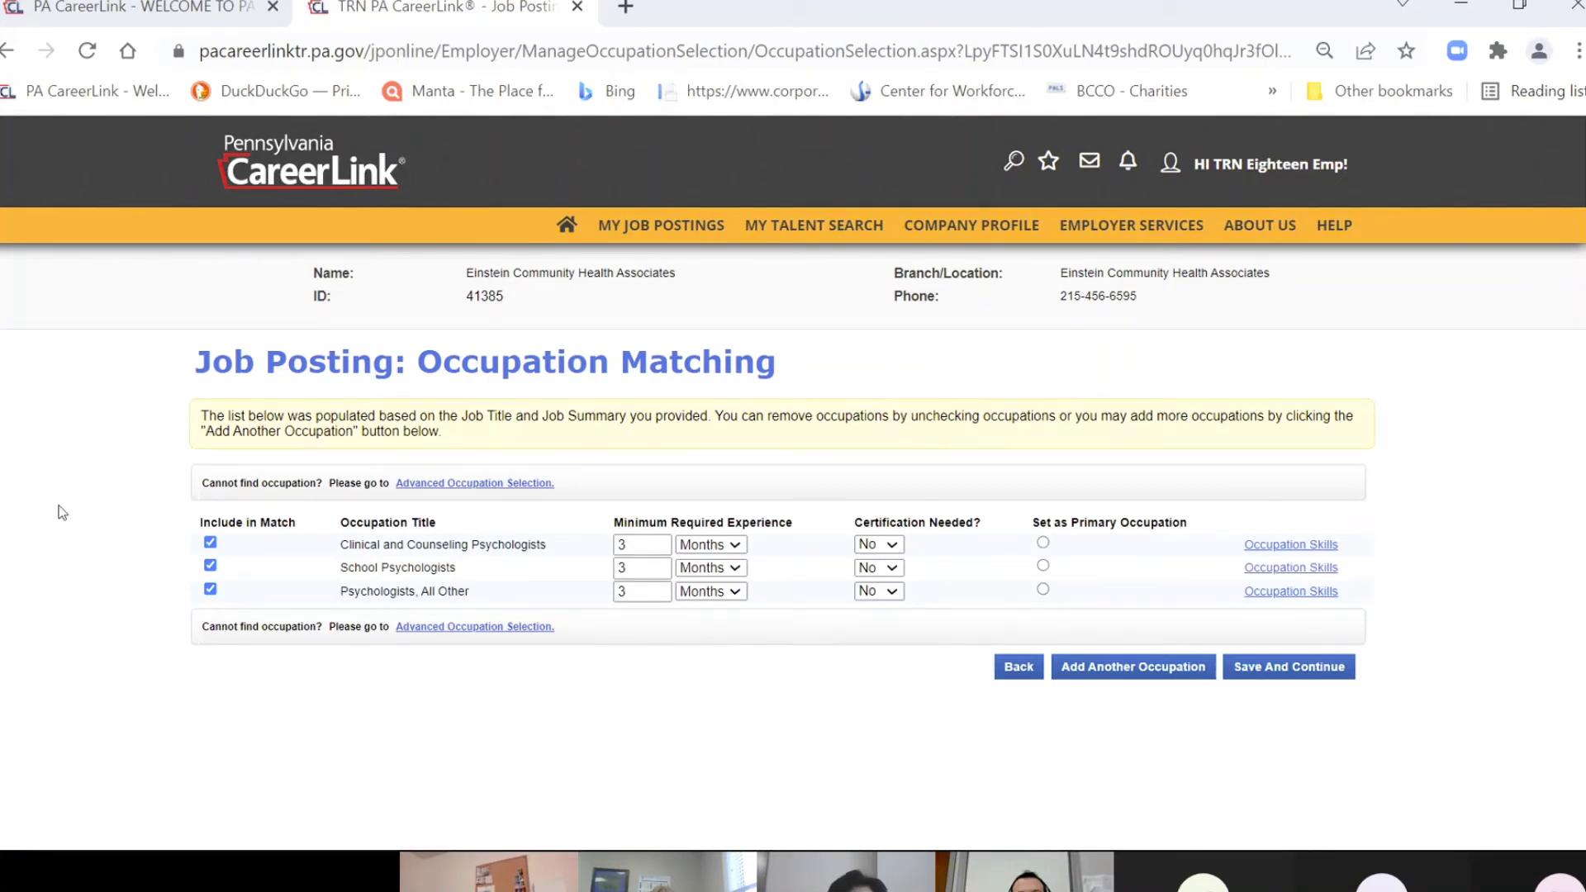
{"action": "scroll", "coordinate": [68, 556], "scroll_direction": "down", "scroll_amount": 2}
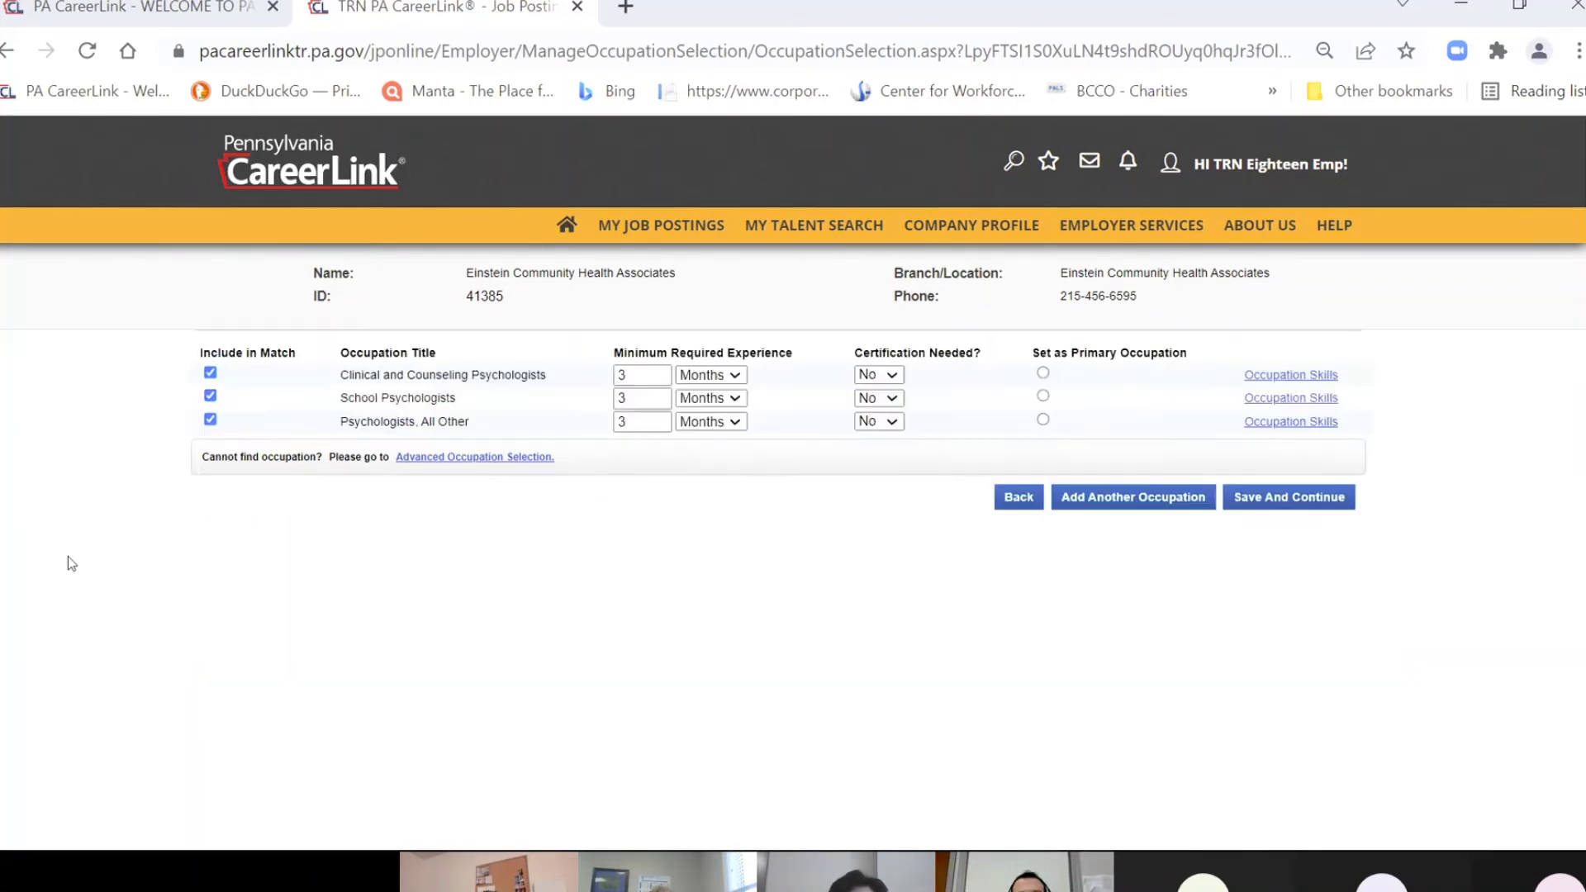
{"action": "scroll", "coordinate": [132, 545], "scroll_direction": "up", "scroll_amount": 2}
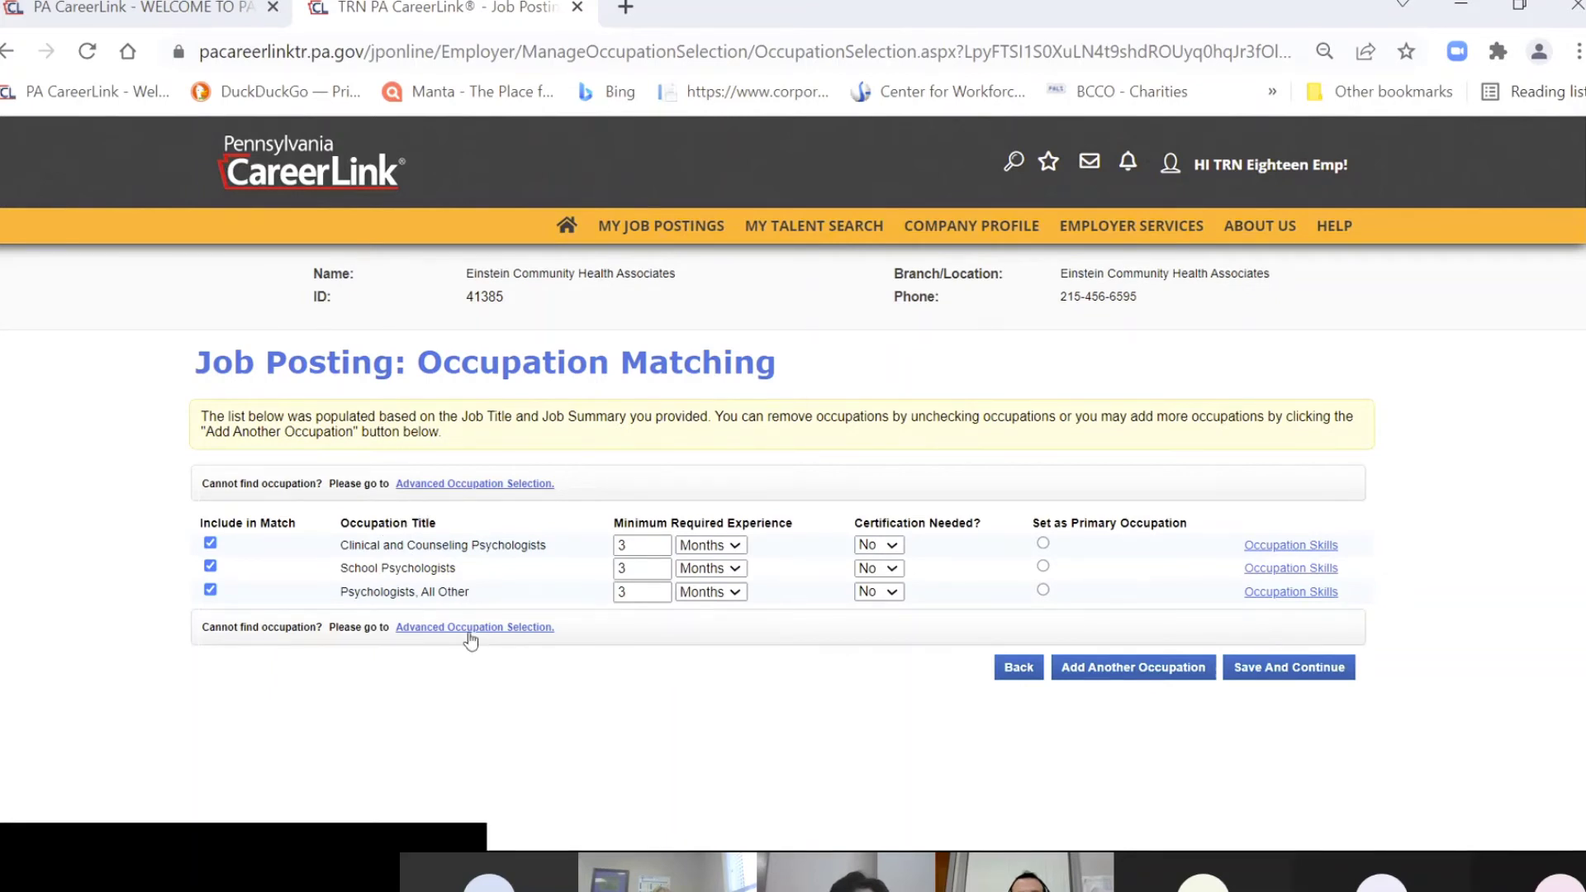
- Open Advanced Occupation Selection and search for occupations with the job title "case manager"
{"action": "scroll", "coordinate": [494, 628], "scroll_direction": "down", "scroll_amount": 2}
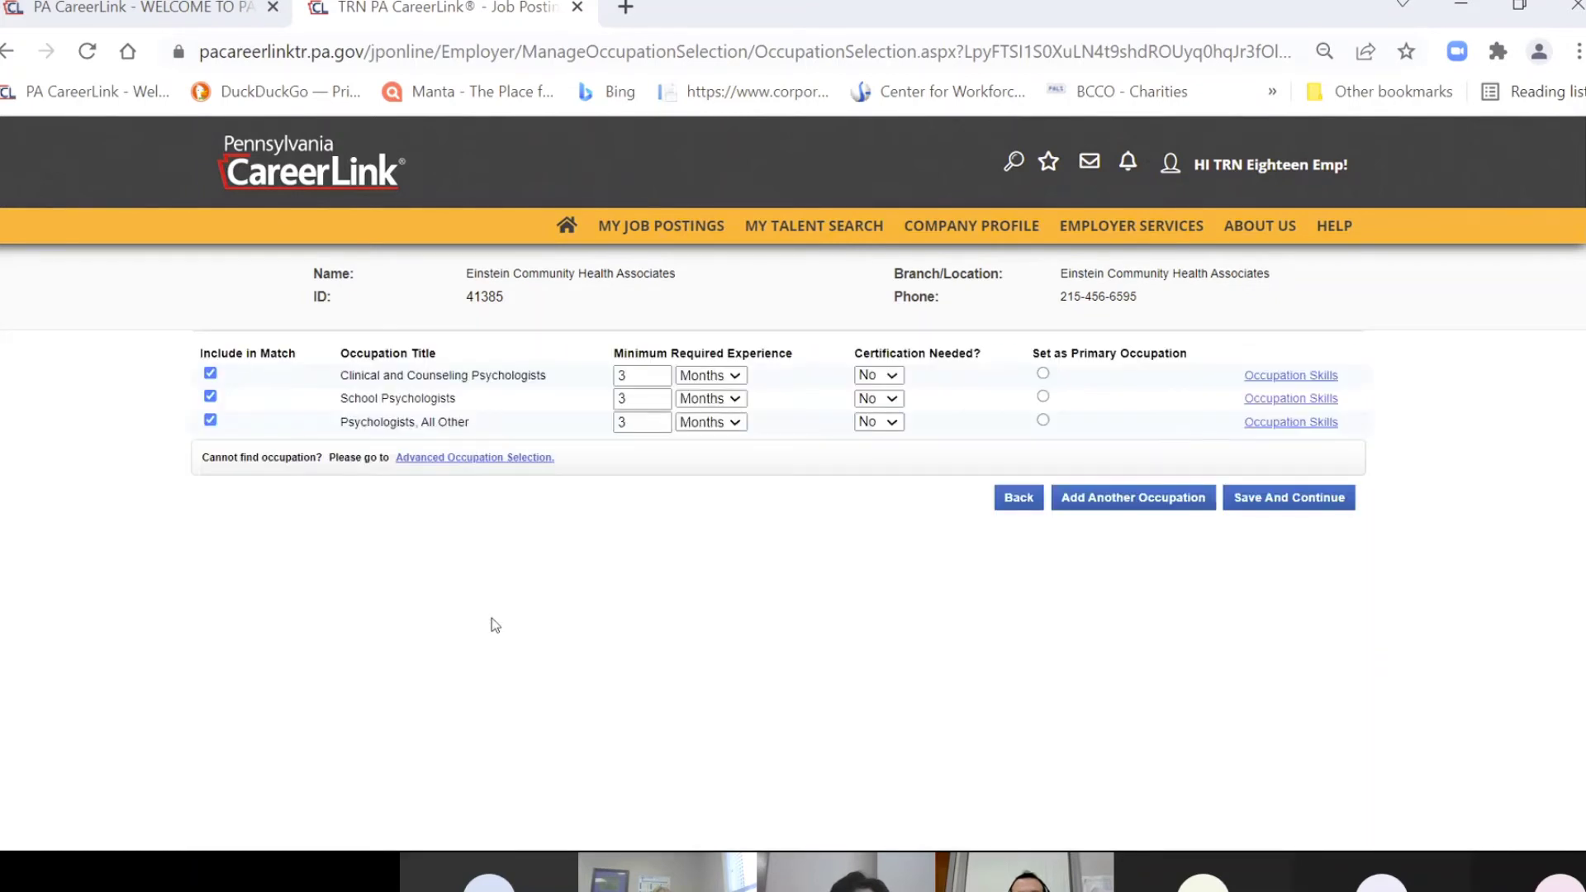
{"action": "left_click", "coordinate": [482, 459]}
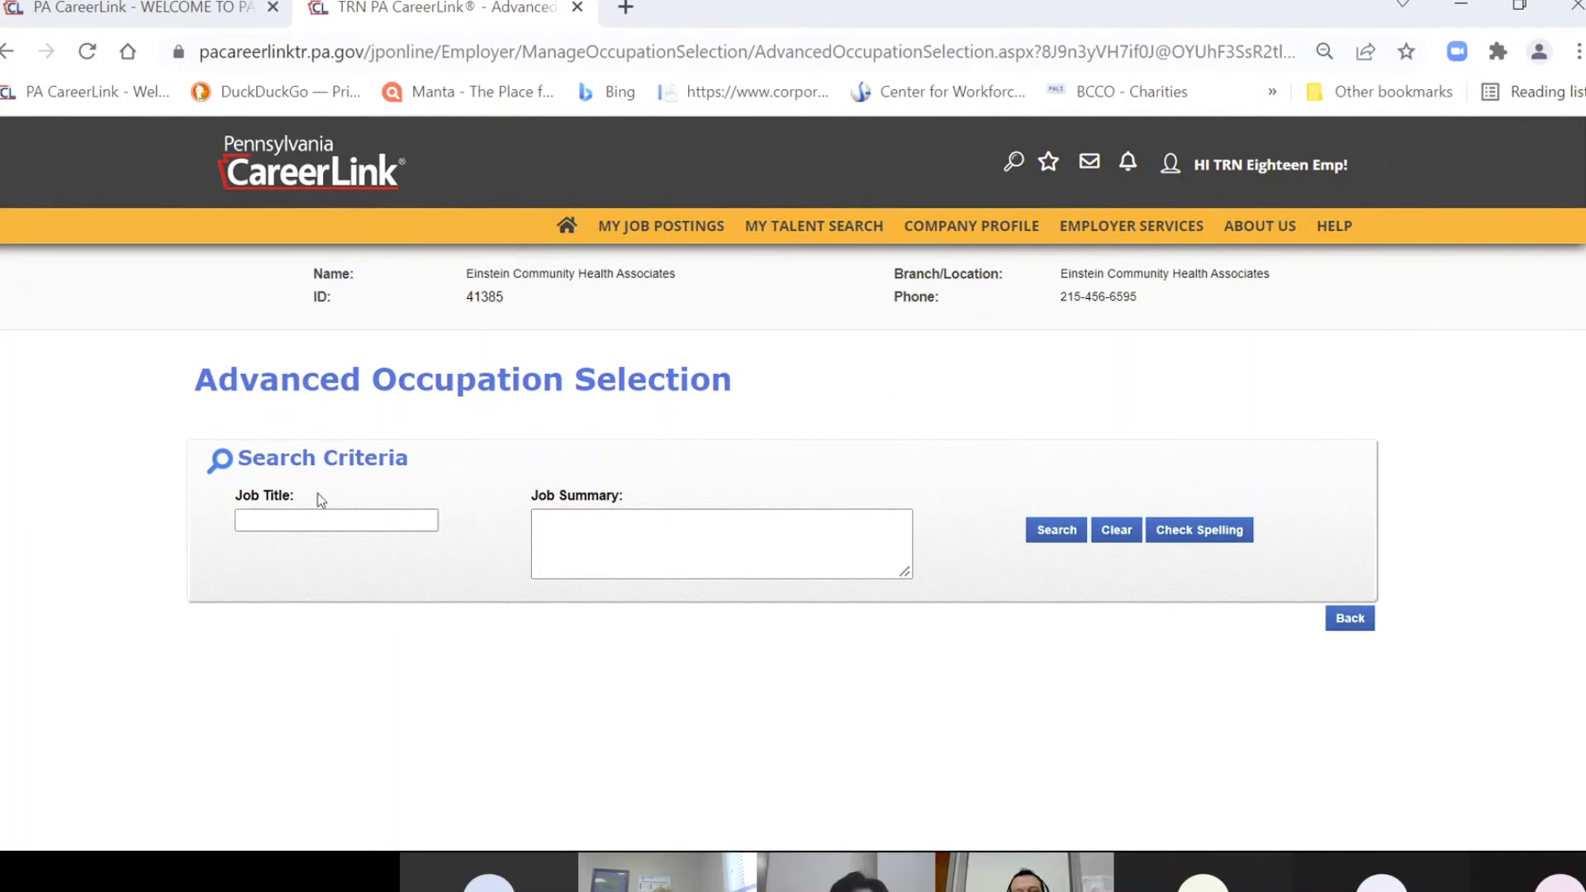
{"action": "left_click", "coordinate": [302, 513]}
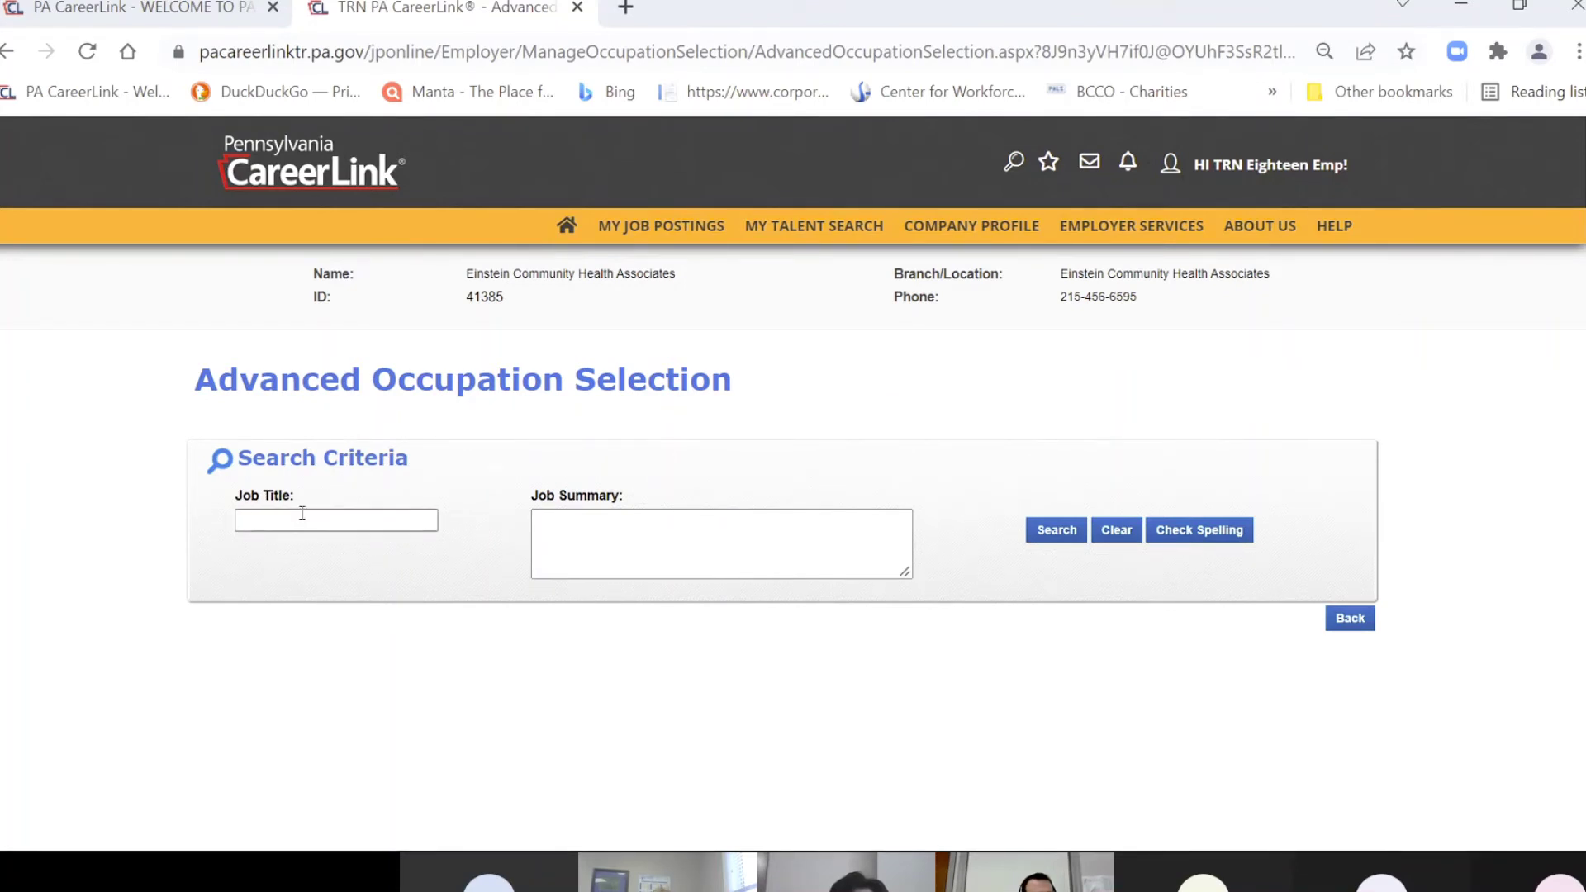
{"action": "type", "text": "case manager"}
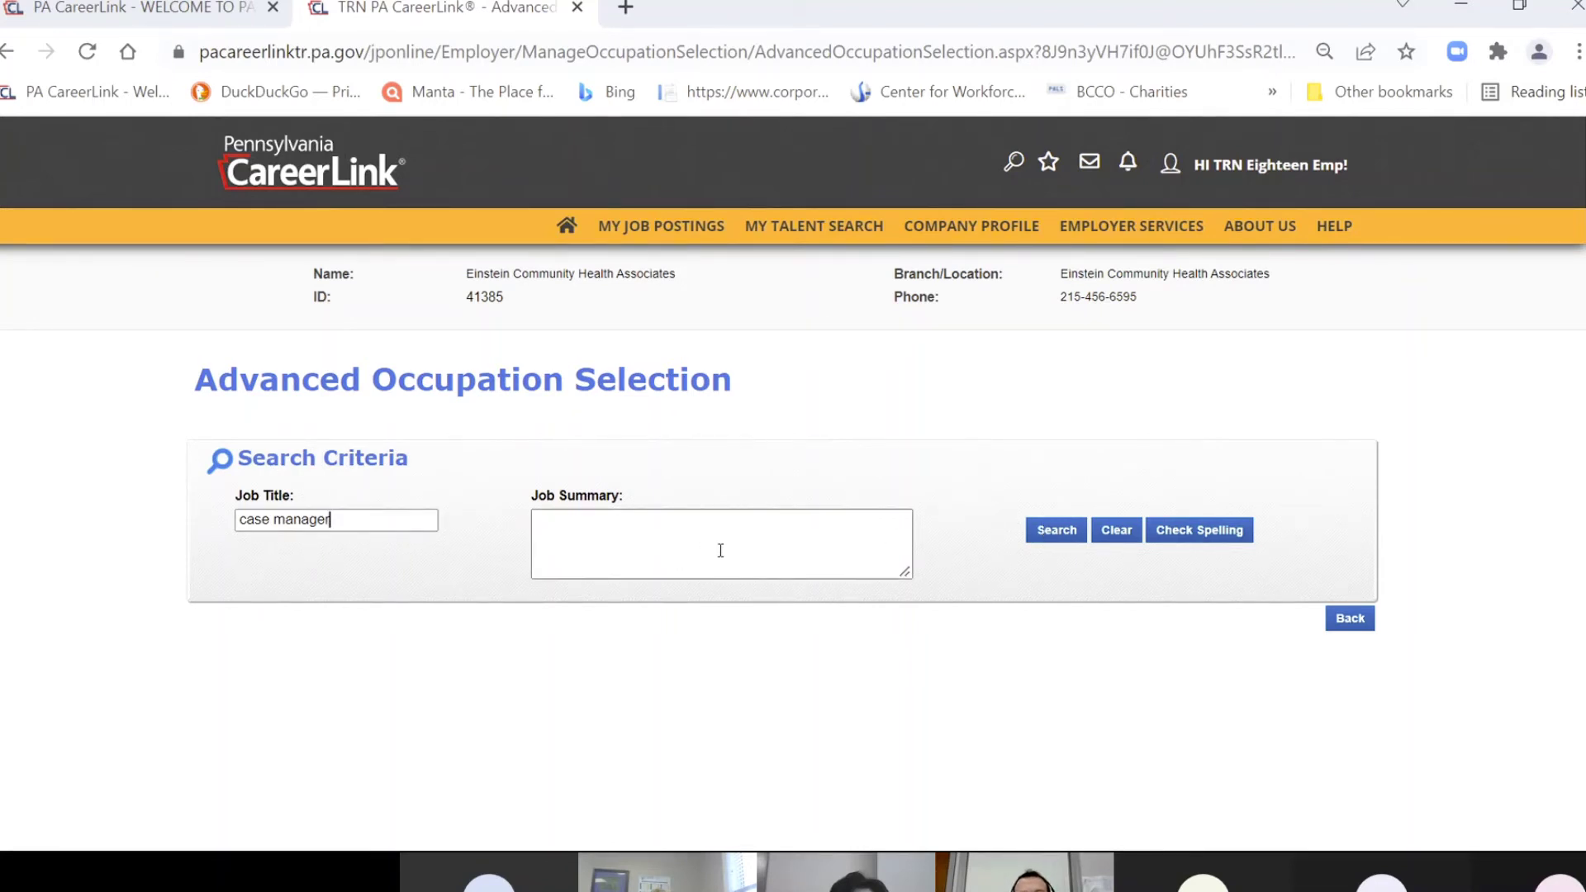
{"action": "left_click", "coordinate": [1039, 535]}
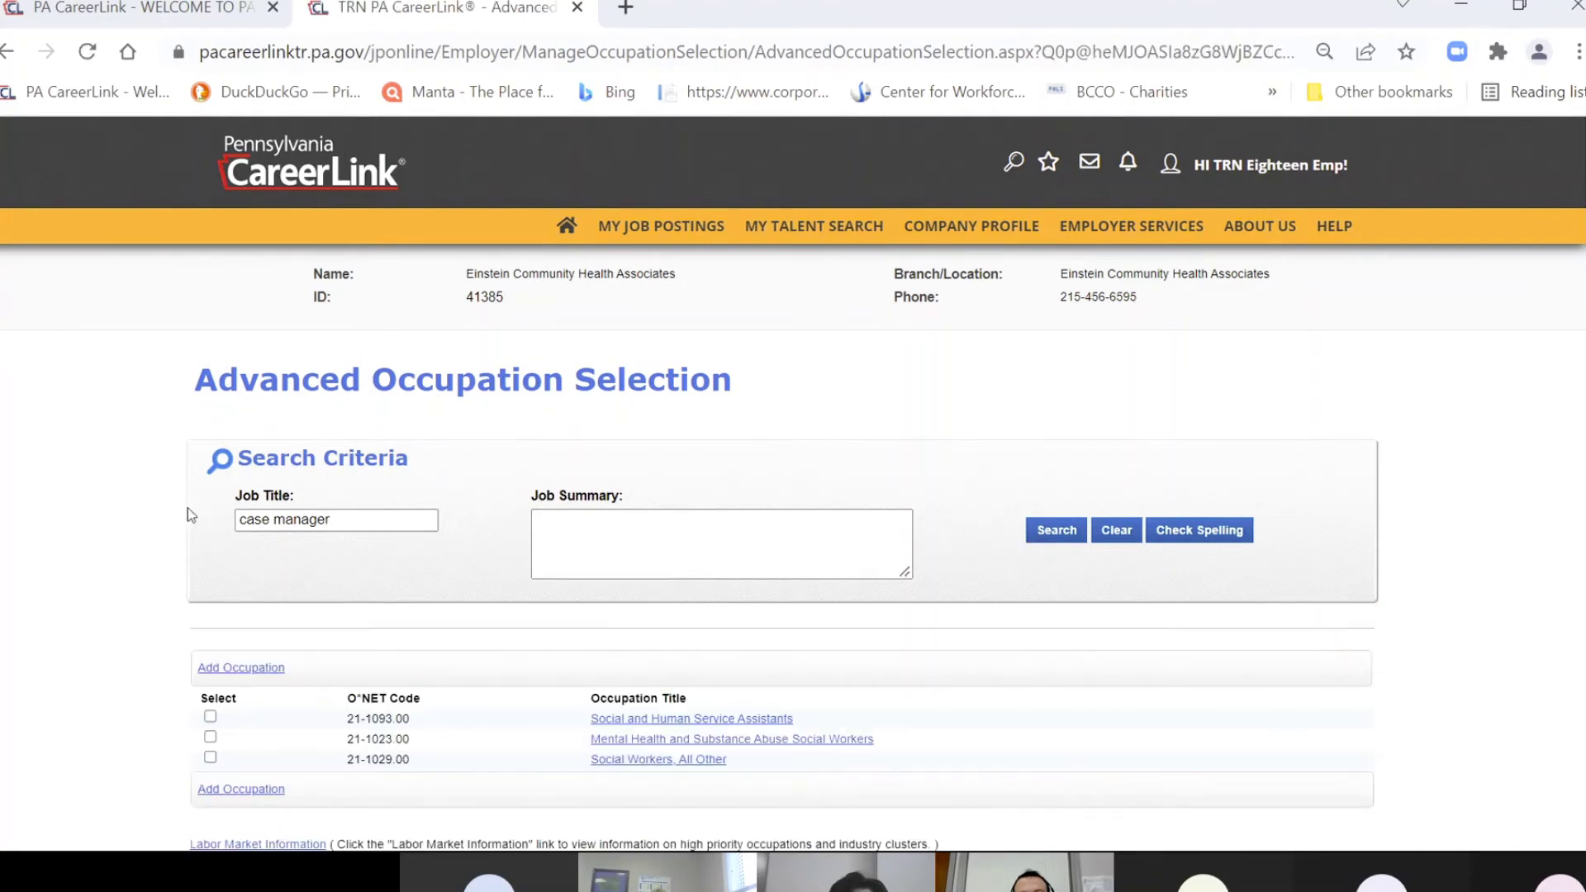
- Add Social and Human Service Assistants, Mental Health and Substance Abuse Social Workers, and Social Workers, All Other to the posting's occupations
{"action": "scroll", "coordinate": [153, 525], "scroll_direction": "down", "scroll_amount": 2}
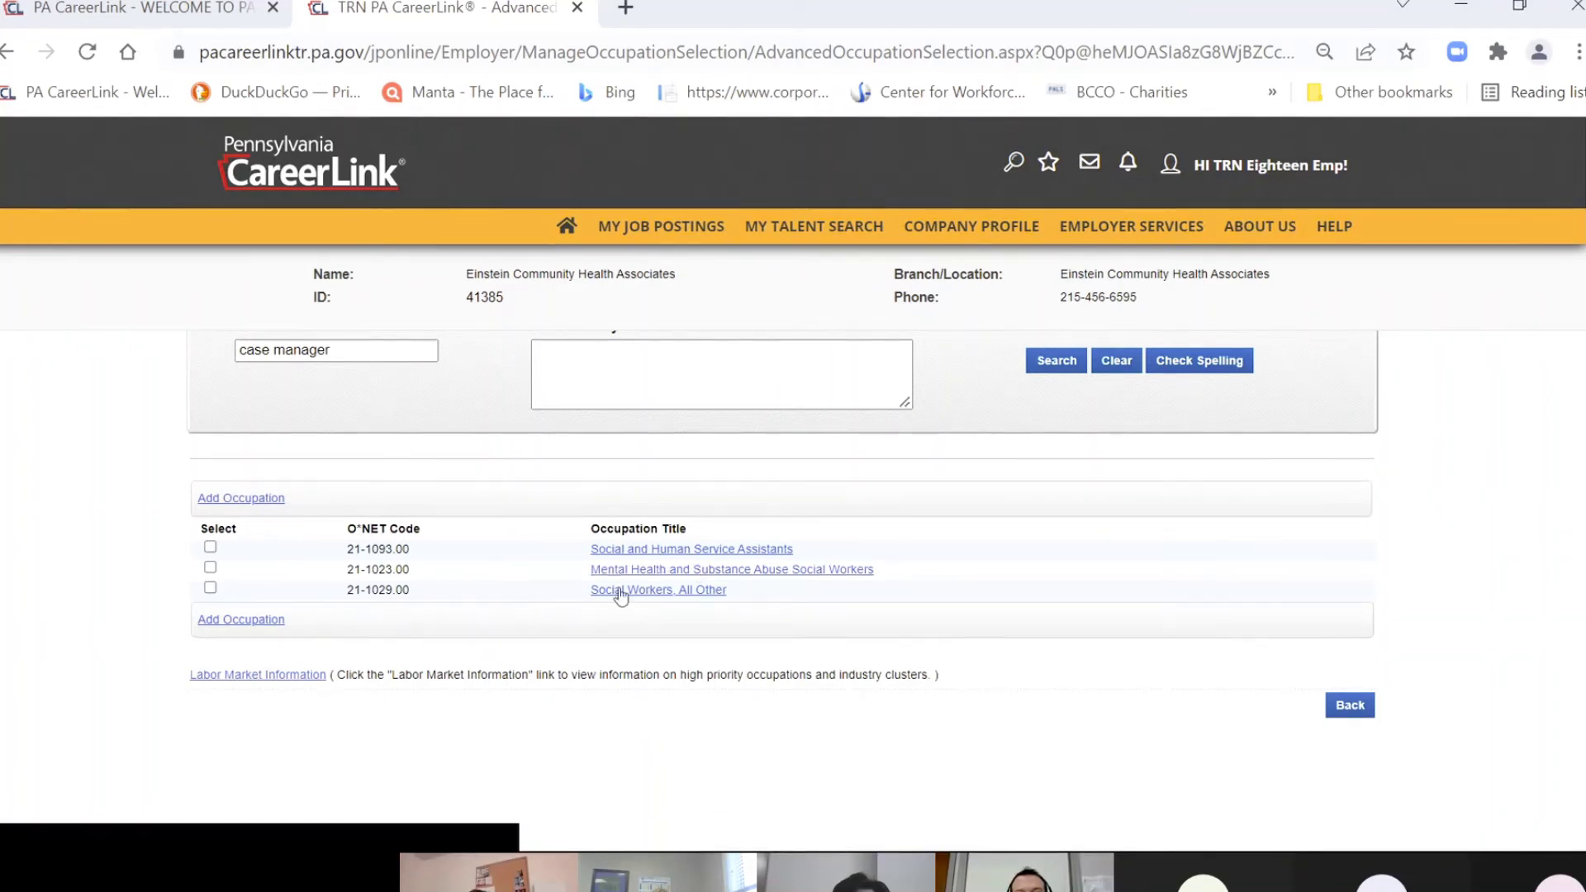
{"action": "left_click", "coordinate": [211, 548]}
{"action": "left_click", "coordinate": [211, 568]}
{"action": "left_click", "coordinate": [211, 588]}
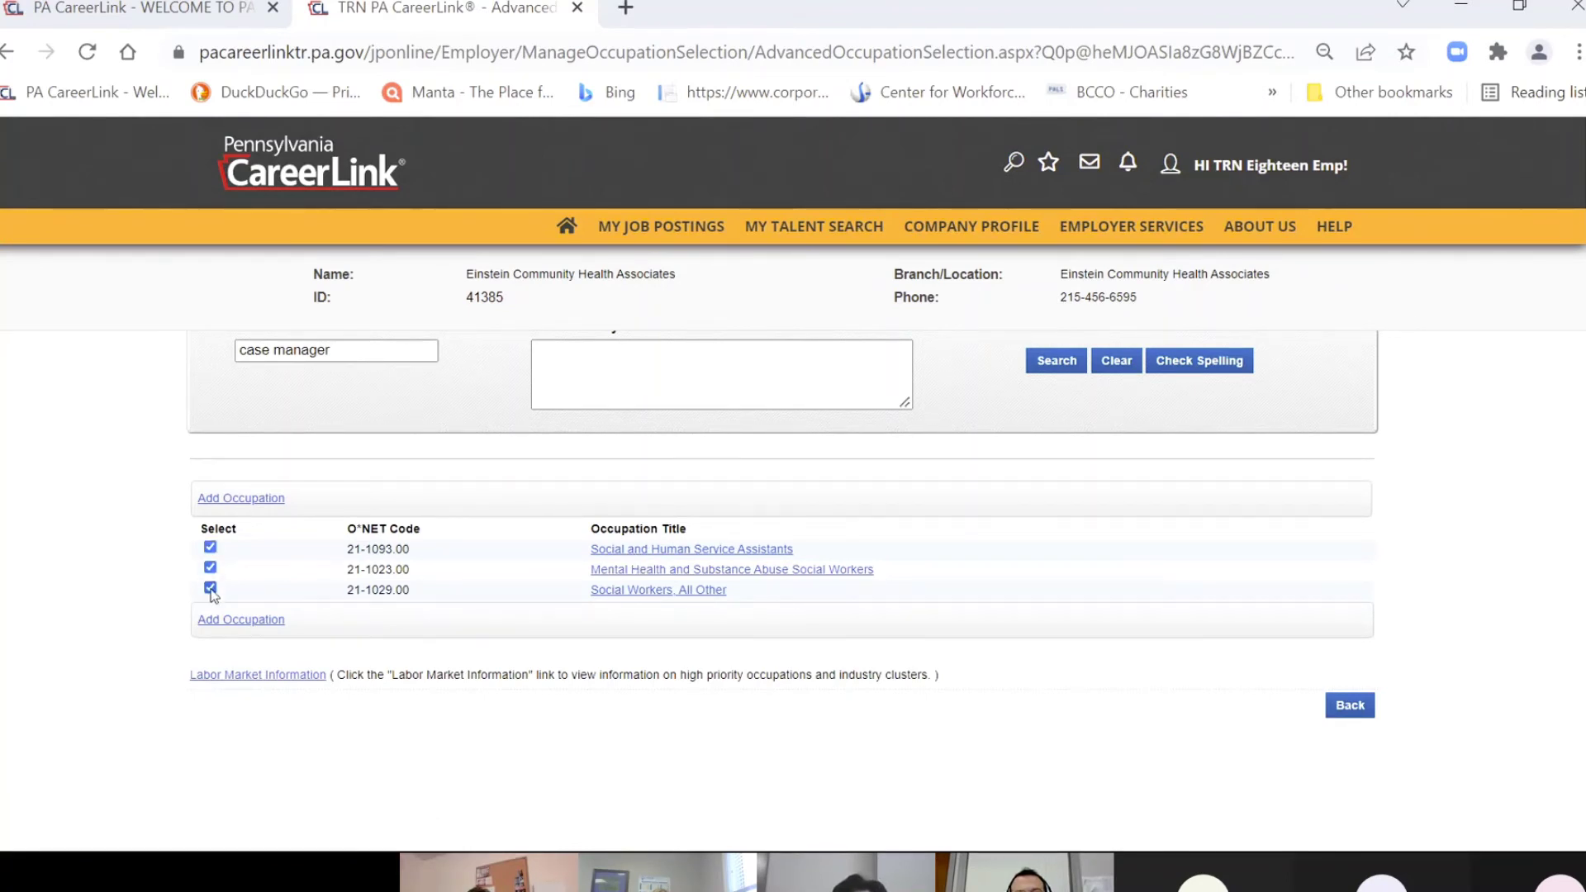
{"action": "left_click", "coordinate": [234, 624]}
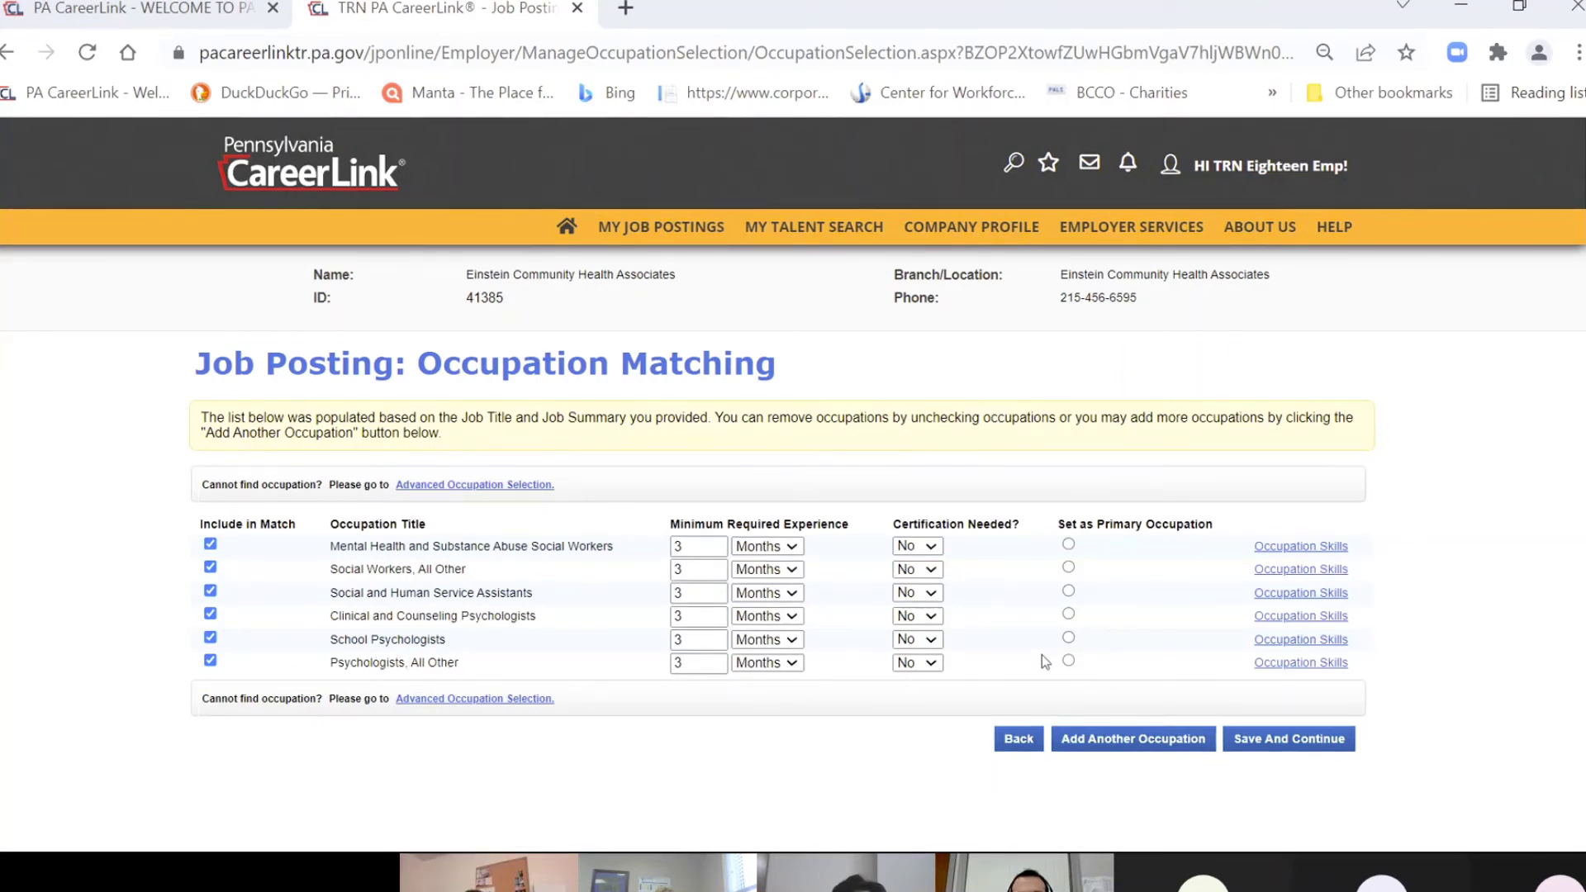
- Set Psychologists, All Other as the primary occupation and save to continue to the job posting review
{"action": "left_click", "coordinate": [1068, 661]}
{"action": "scroll", "coordinate": [1140, 784], "scroll_direction": "down", "scroll_amount": 2}
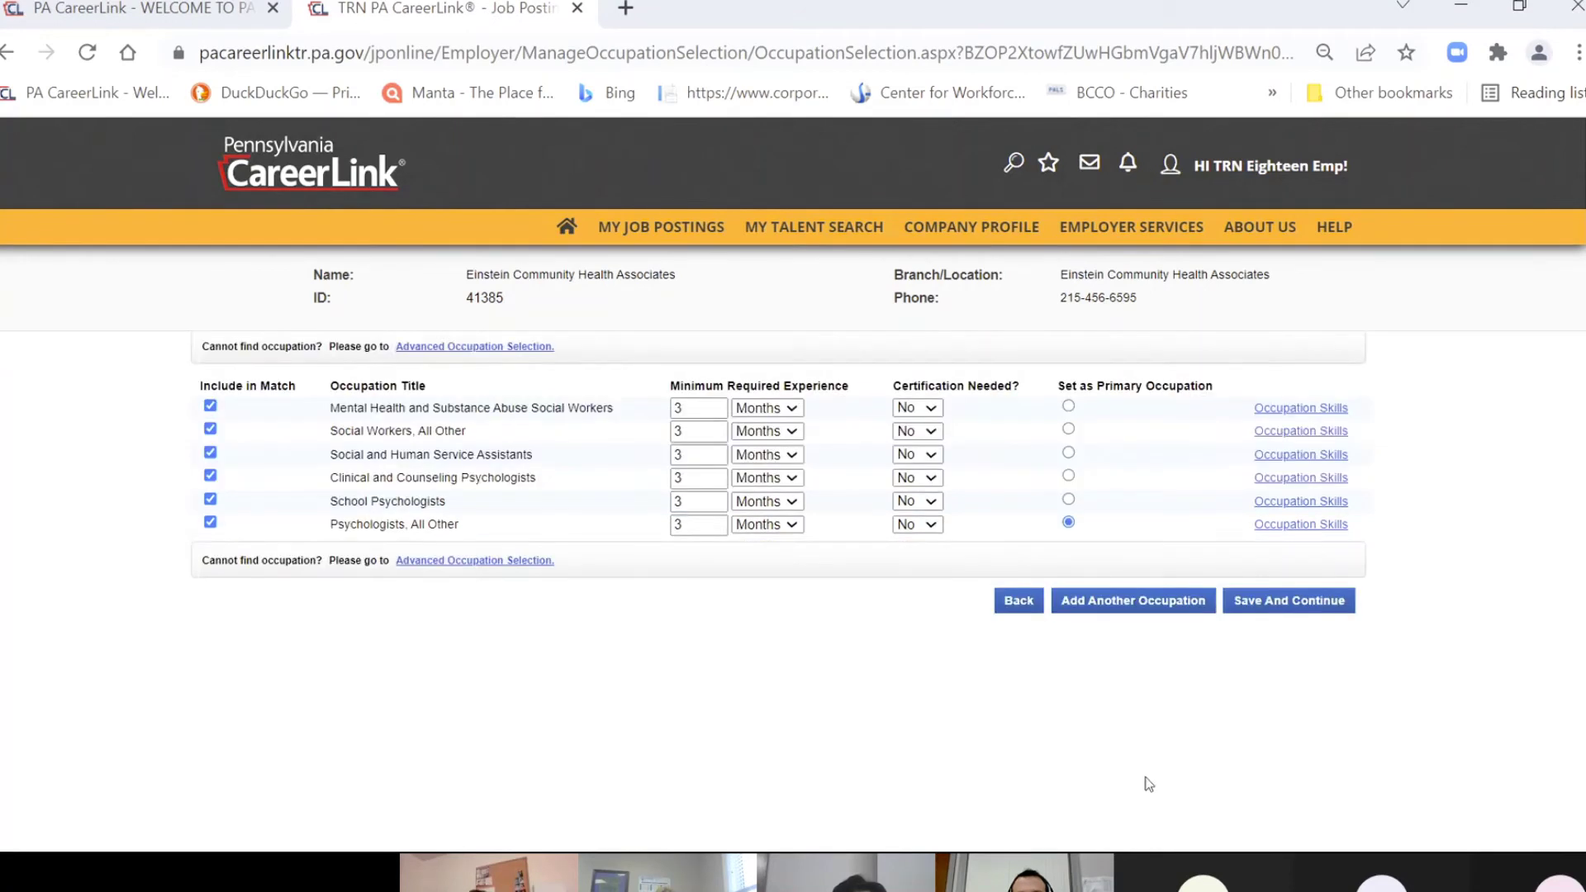
{"action": "left_click", "coordinate": [1291, 574]}
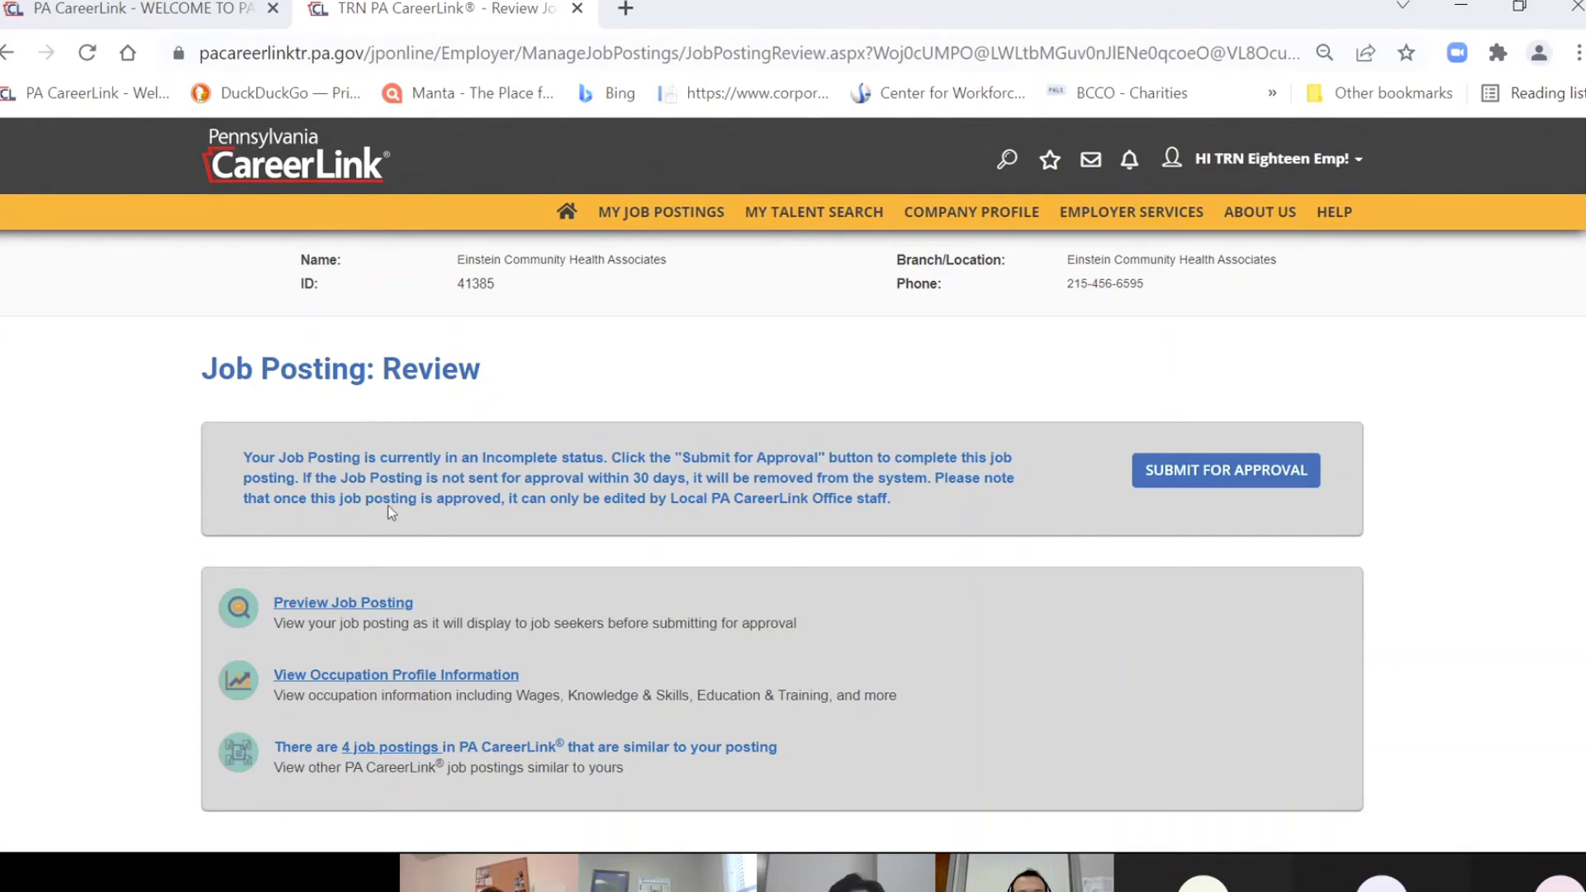
- Look over the completed job posting review, submit the posting for approval, and read the confirmation details
{"action": "scroll", "coordinate": [119, 519], "scroll_direction": "down", "scroll_amount": 15}
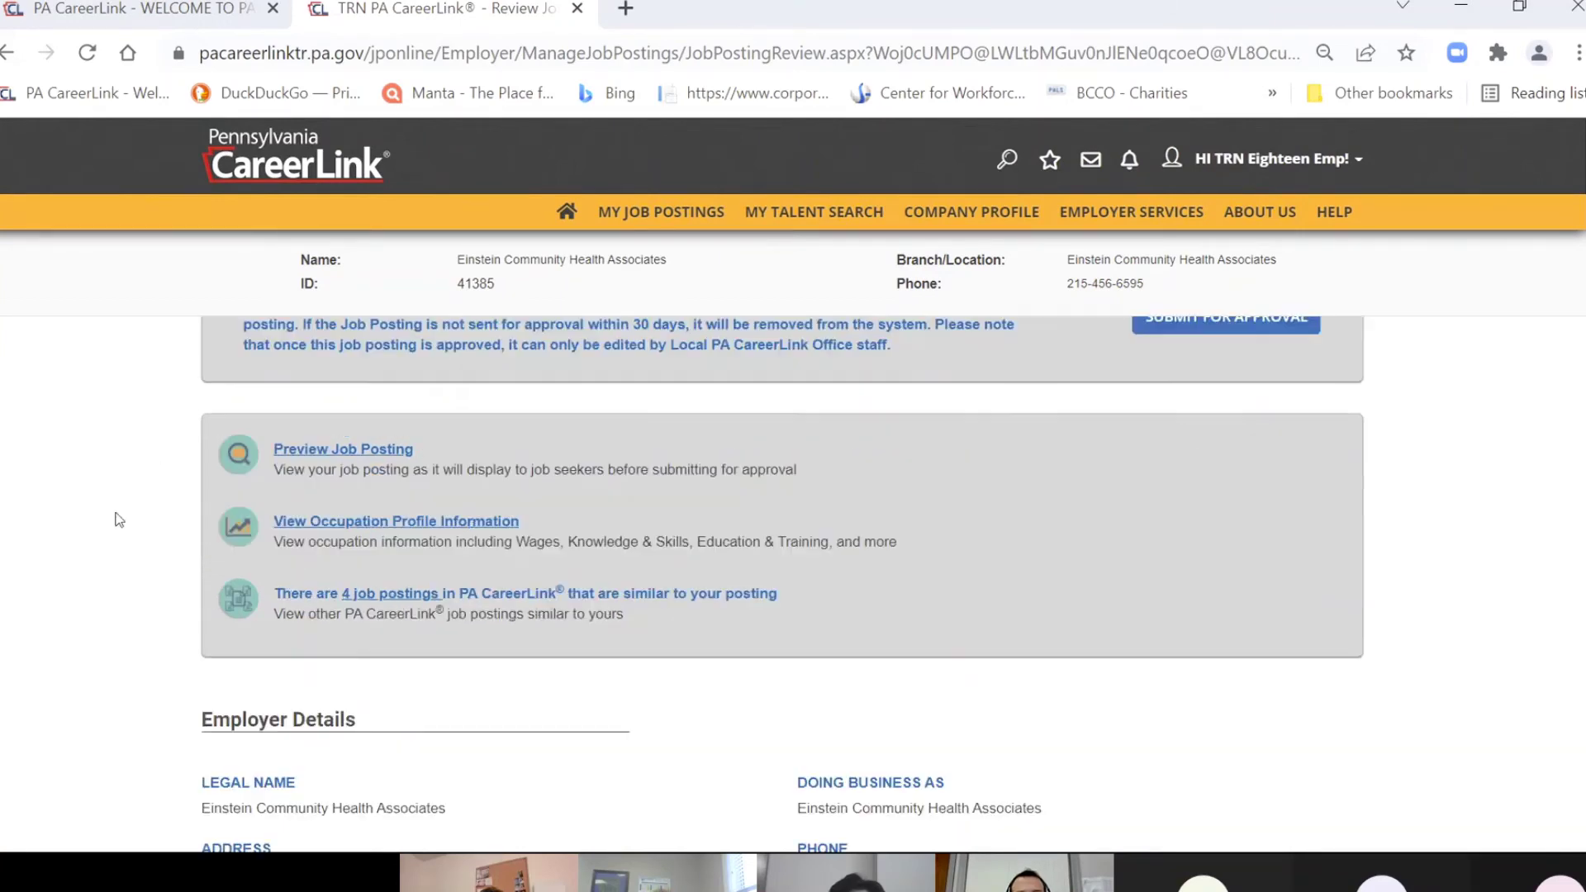
{"action": "scroll", "coordinate": [118, 519], "scroll_direction": "down", "scroll_amount": 12}
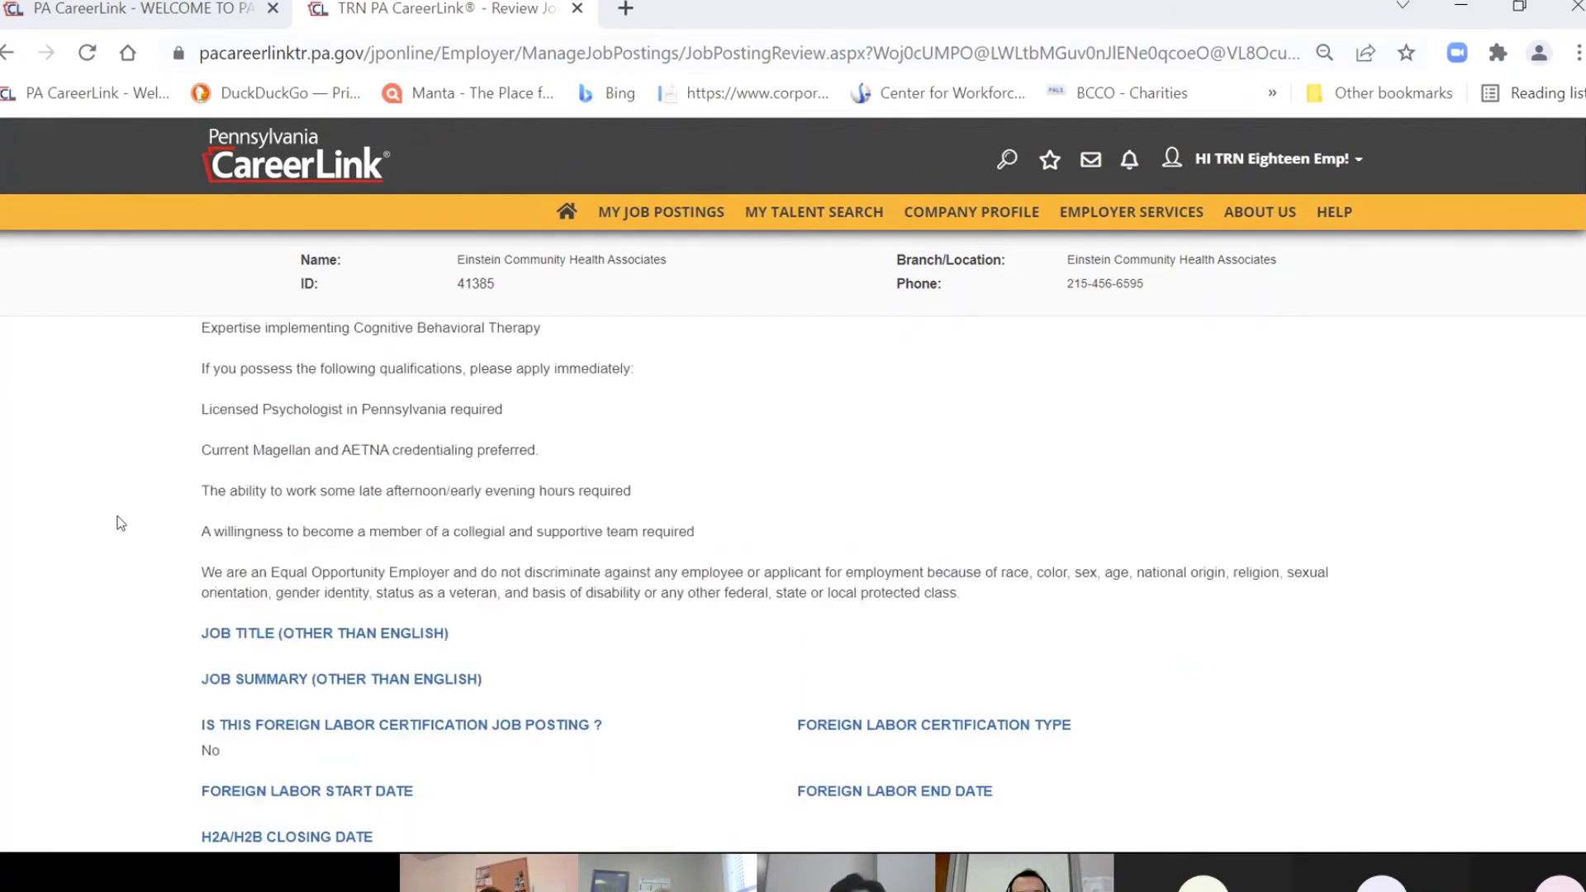
{"action": "scroll", "coordinate": [120, 526], "scroll_direction": "up", "scroll_amount": 8}
{"action": "scroll", "coordinate": [120, 525], "scroll_direction": "up", "scroll_amount": 18}
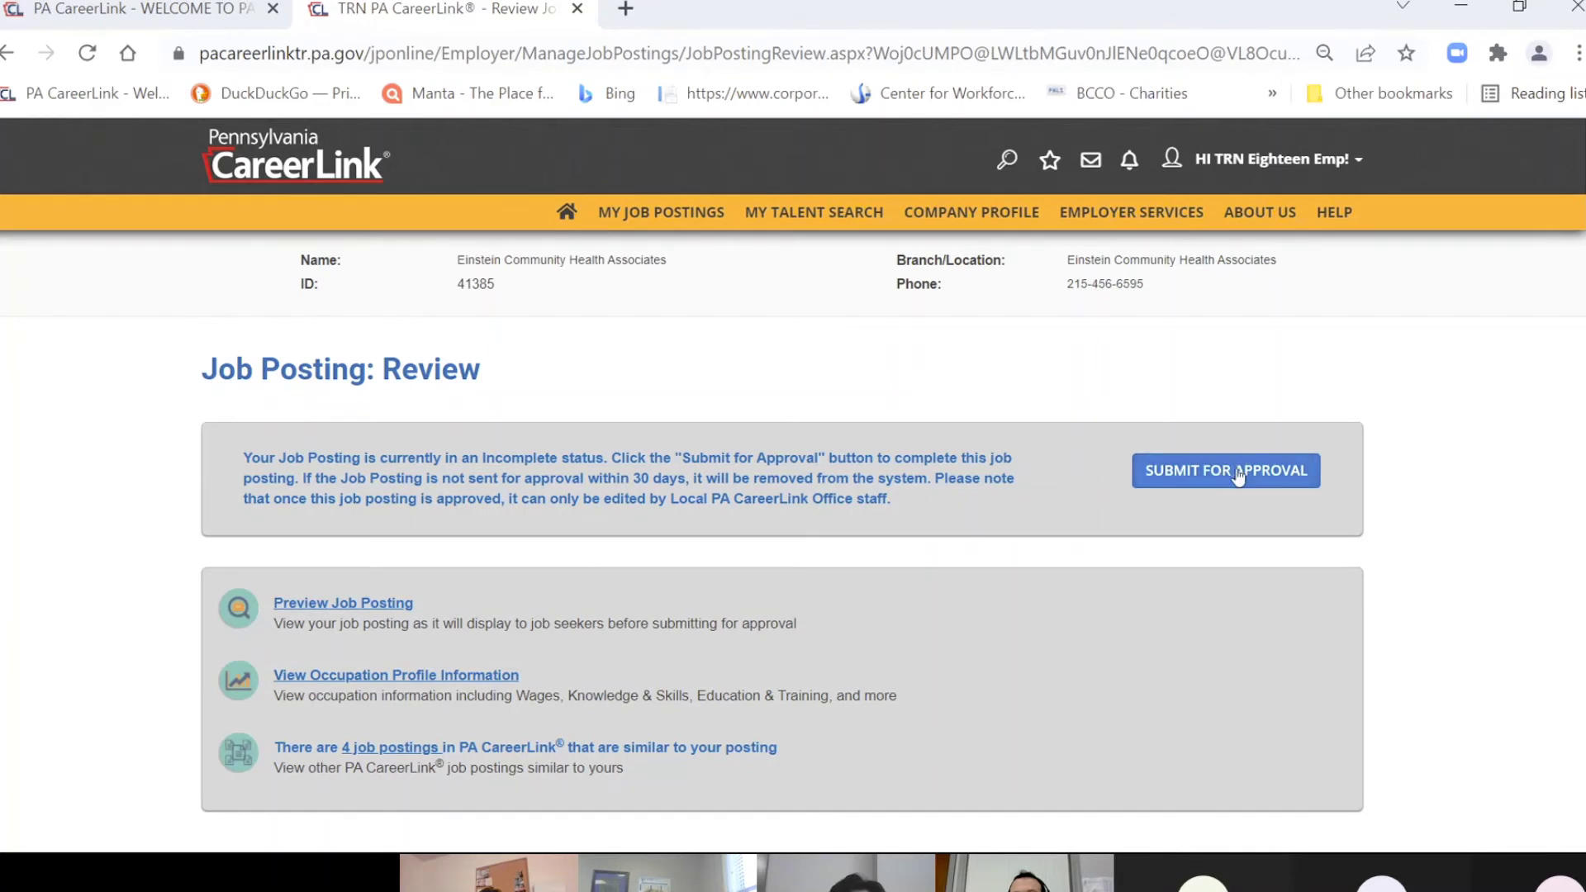
{"action": "left_click", "coordinate": [1236, 477]}
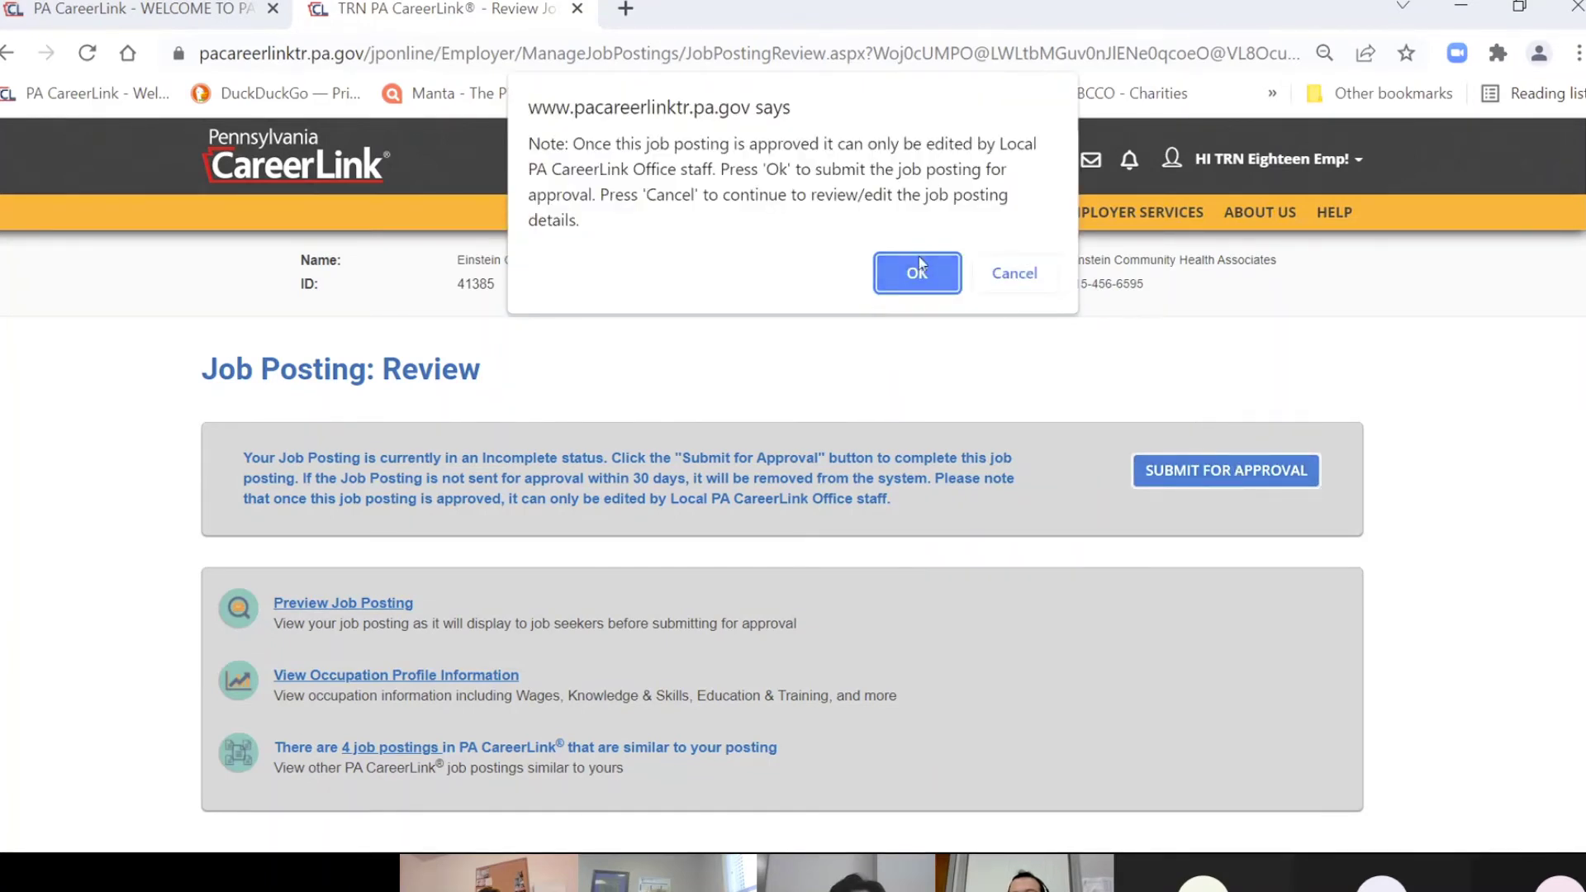
{"action": "left_click", "coordinate": [919, 273]}
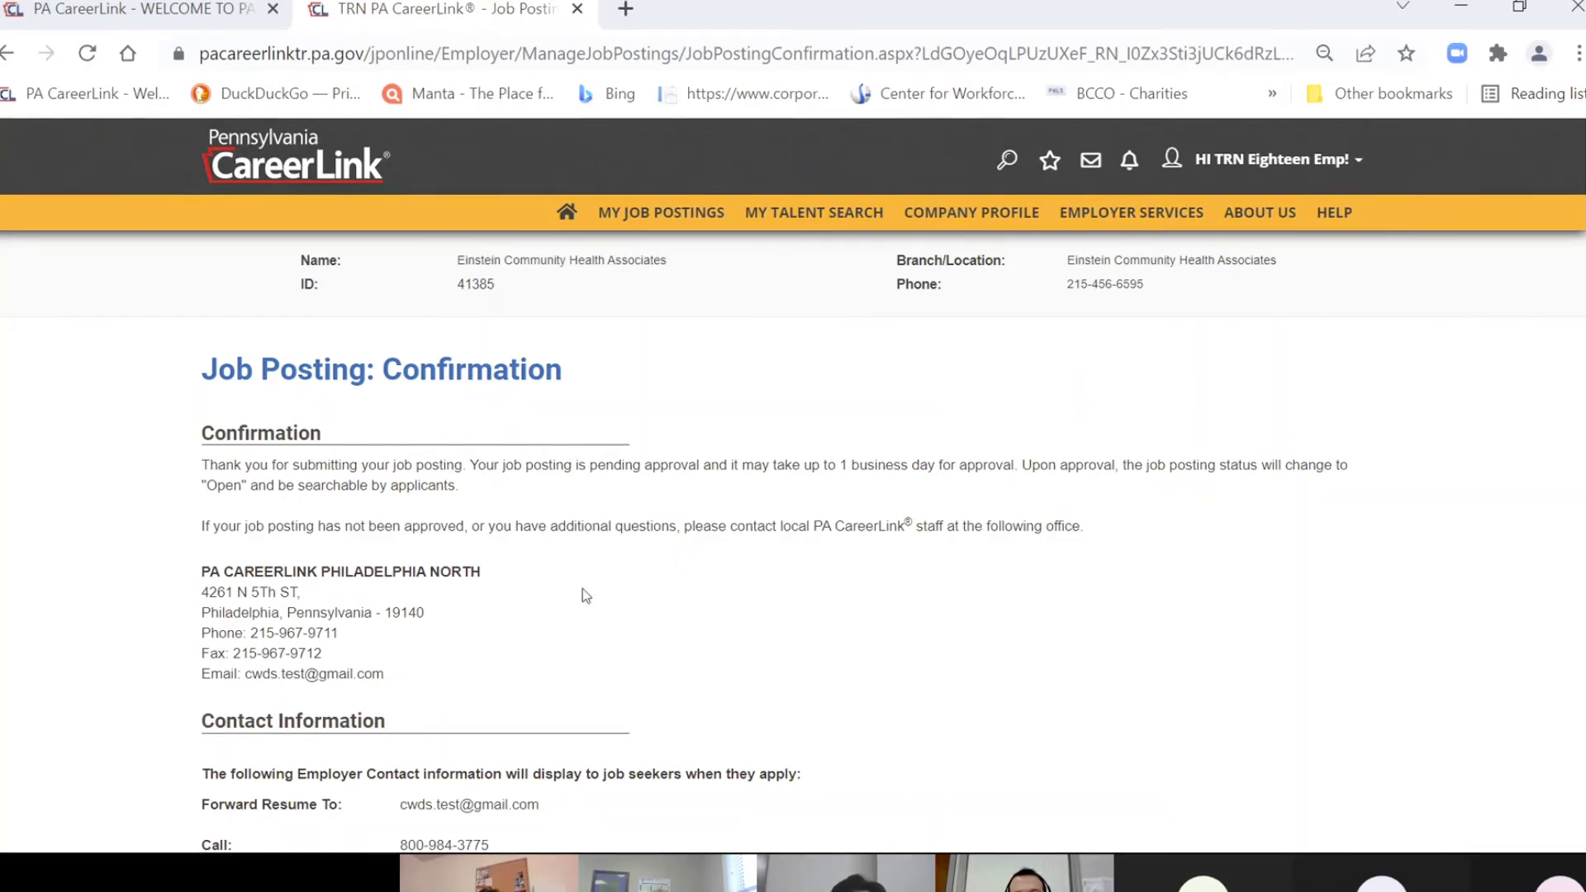
{"action": "scroll", "coordinate": [583, 595], "scroll_direction": "down", "scroll_amount": 4}
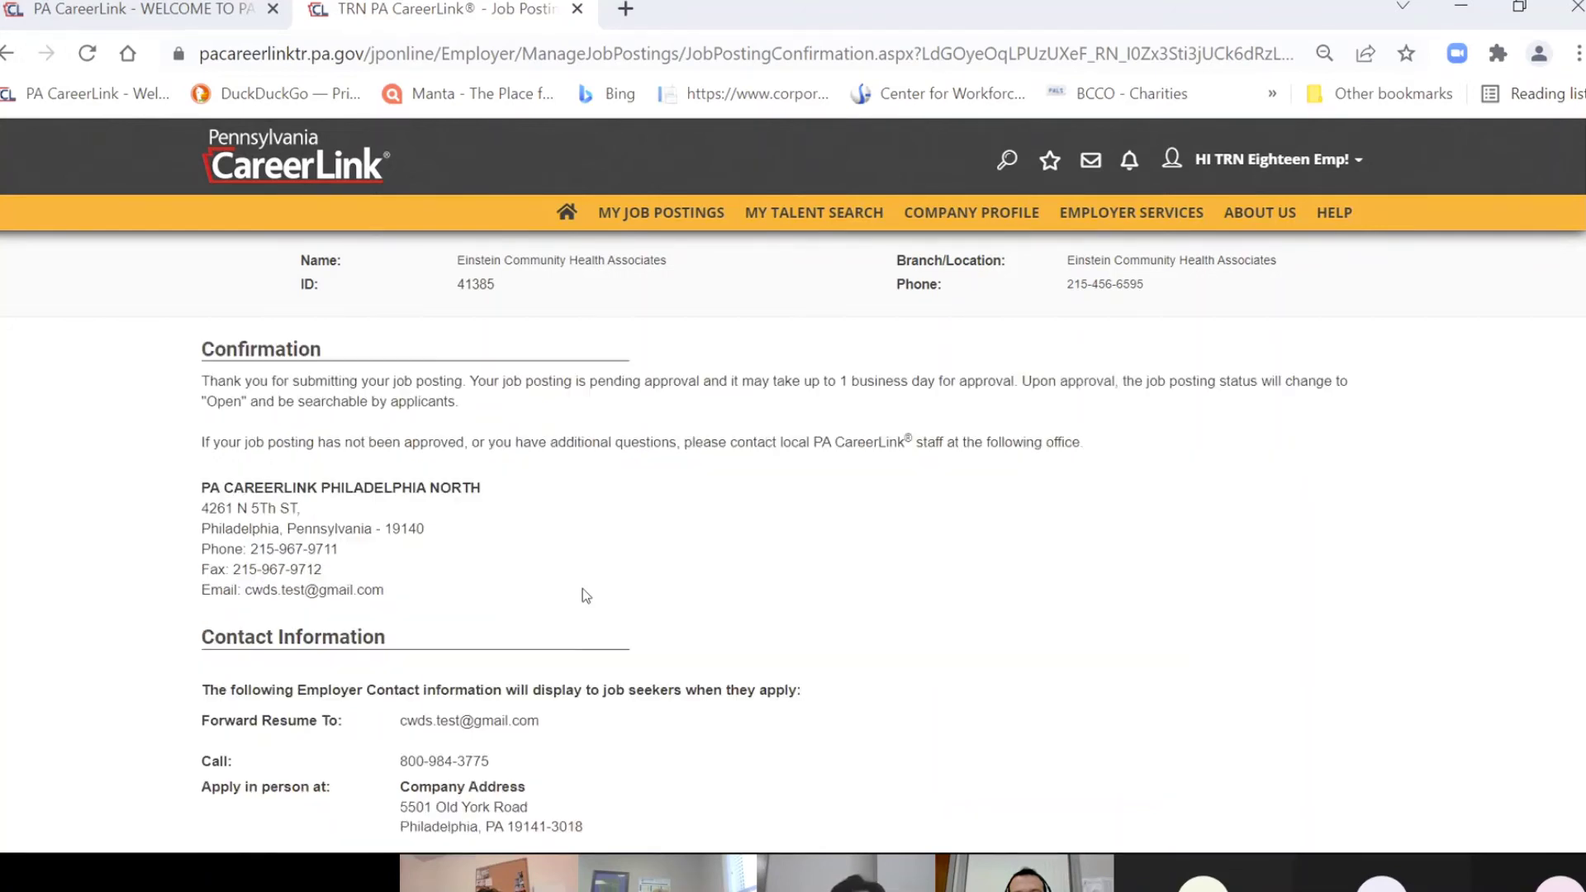
{"action": "scroll", "coordinate": [685, 601], "scroll_direction": "up", "scroll_amount": 4}
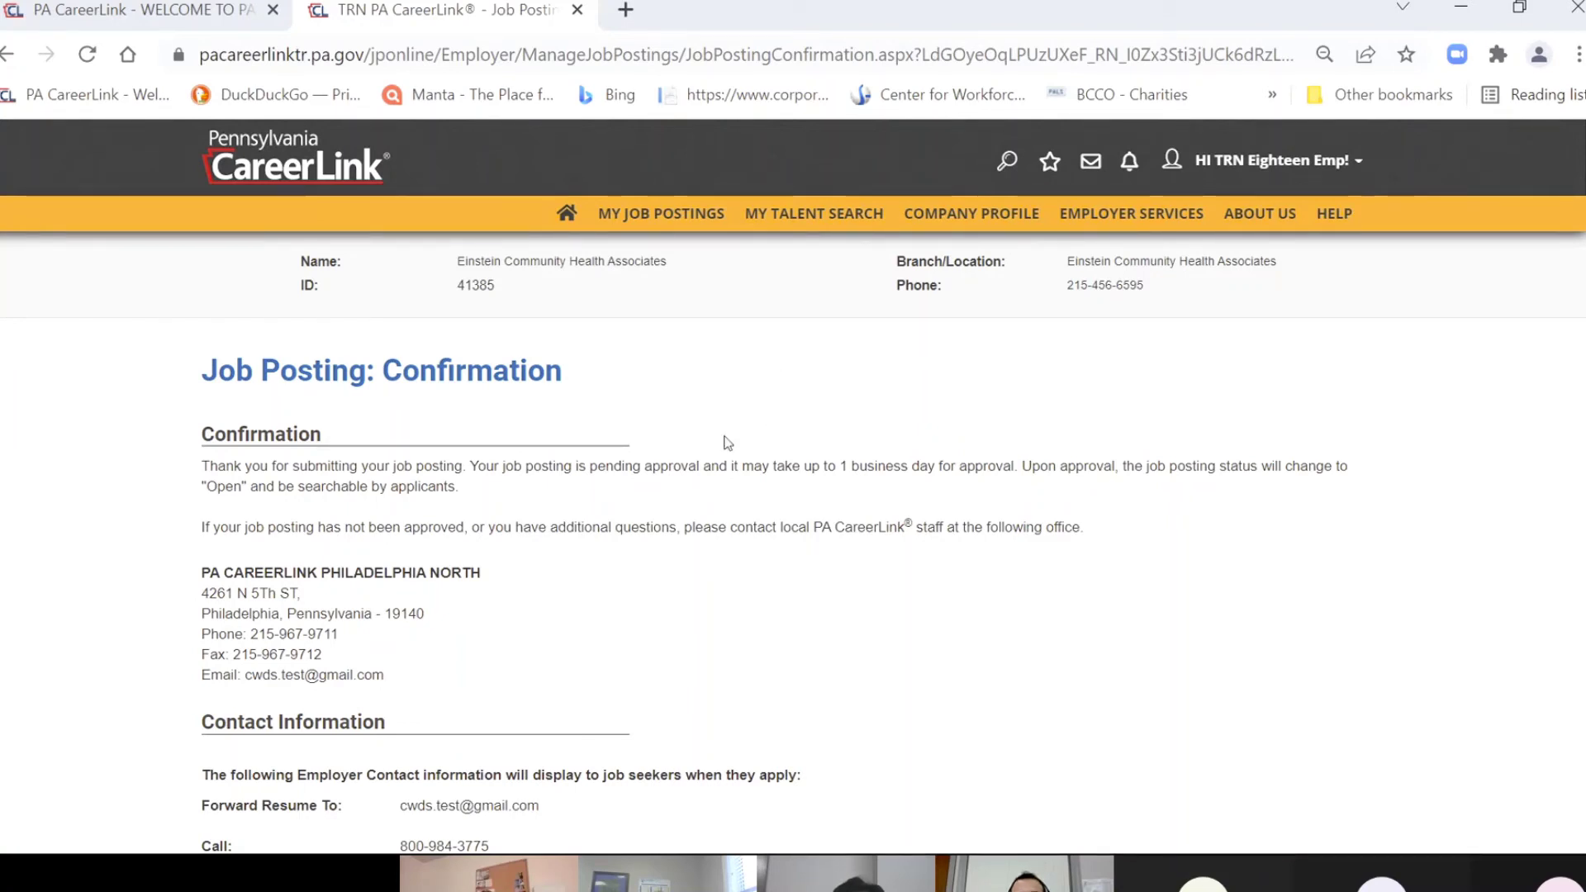
- Open the candidate search and look for "case manager" candidates in zip code 18848
{"action": "mouse_move", "coordinate": [843, 203]}
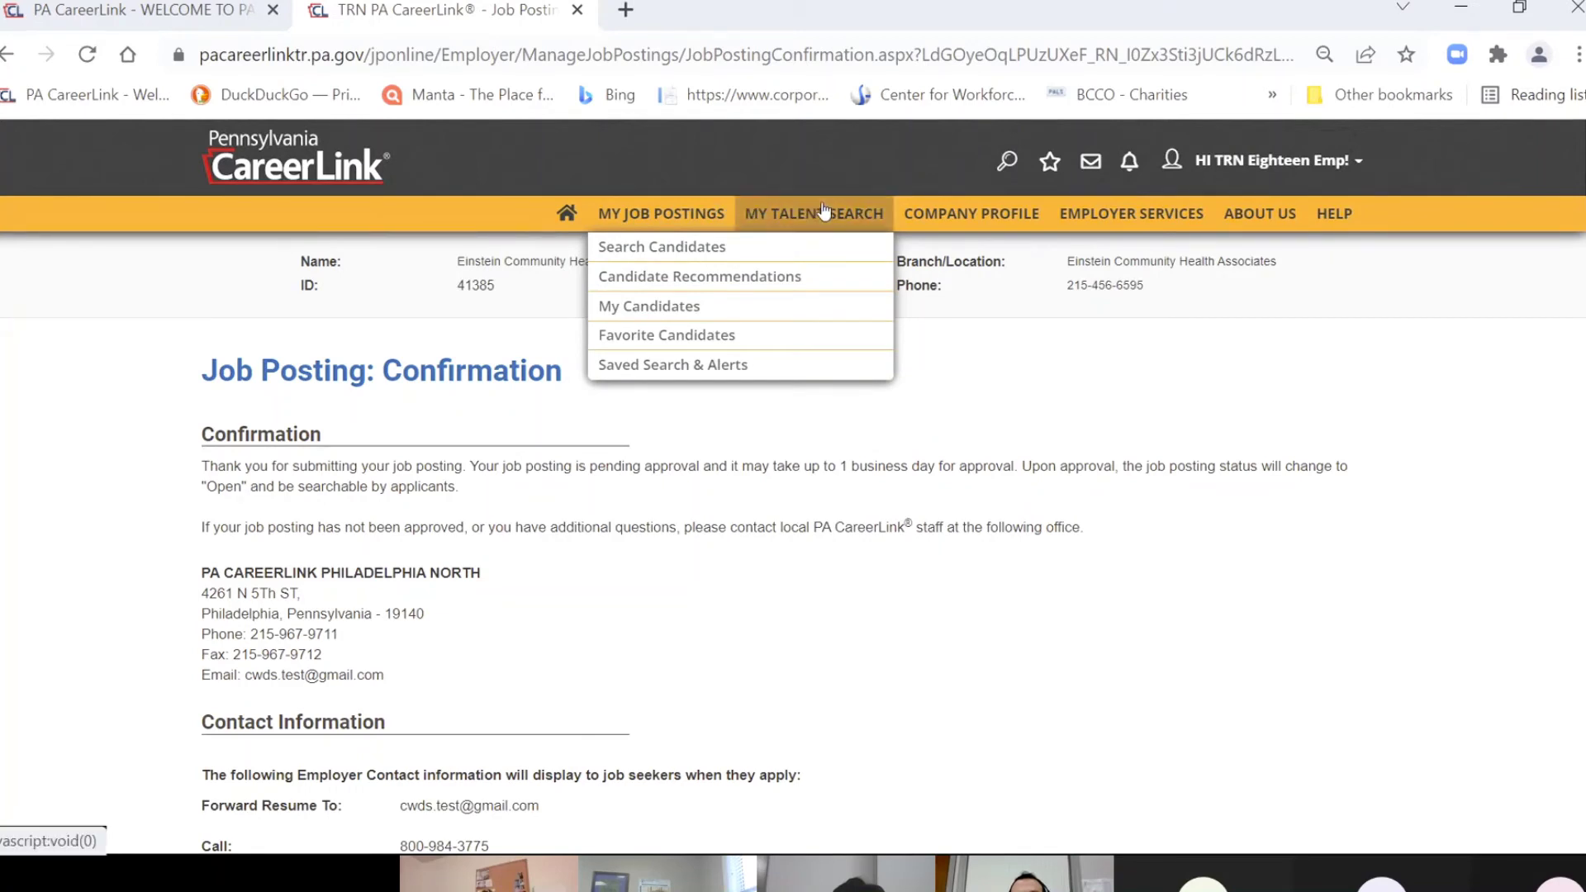
{"action": "mouse_move", "coordinate": [704, 217]}
{"action": "mouse_move", "coordinate": [789, 217]}
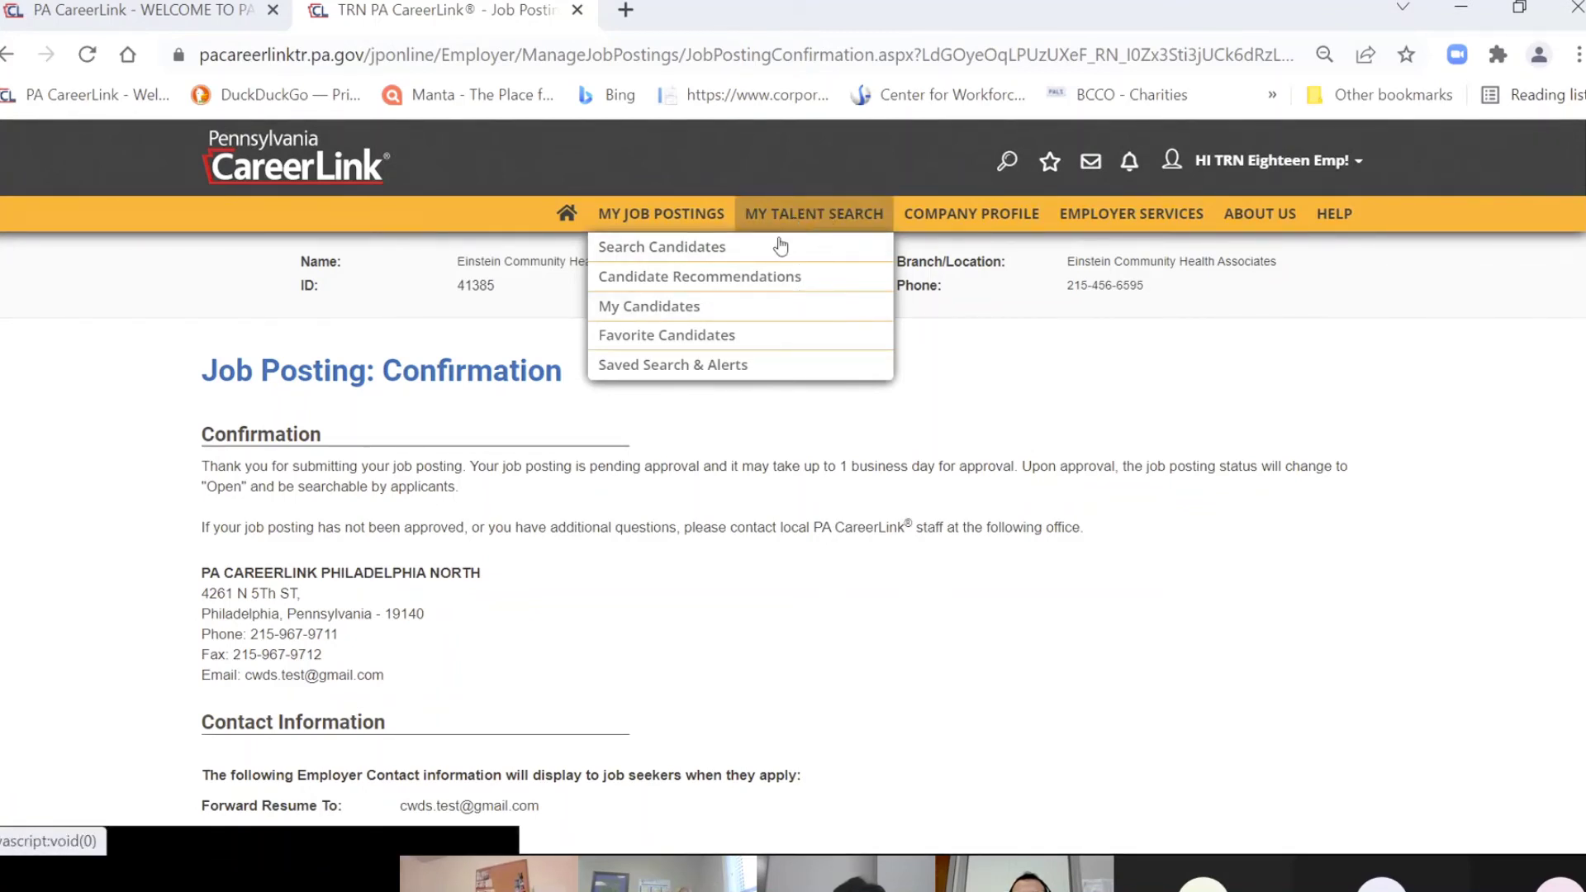
{"action": "left_click", "coordinate": [720, 249]}
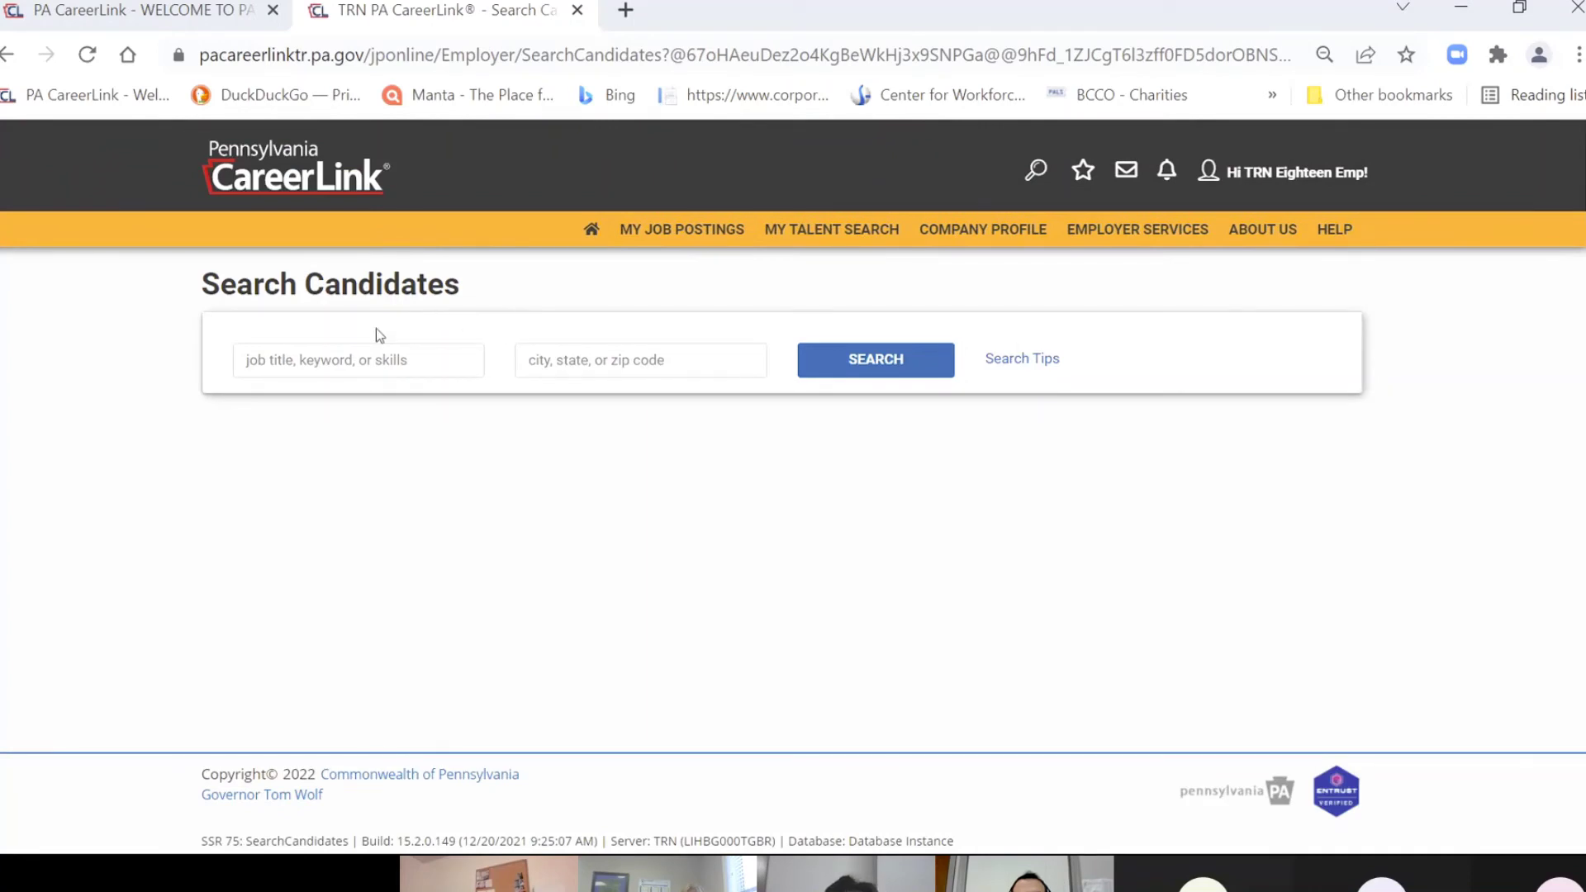
{"action": "left_click", "coordinate": [293, 365]}
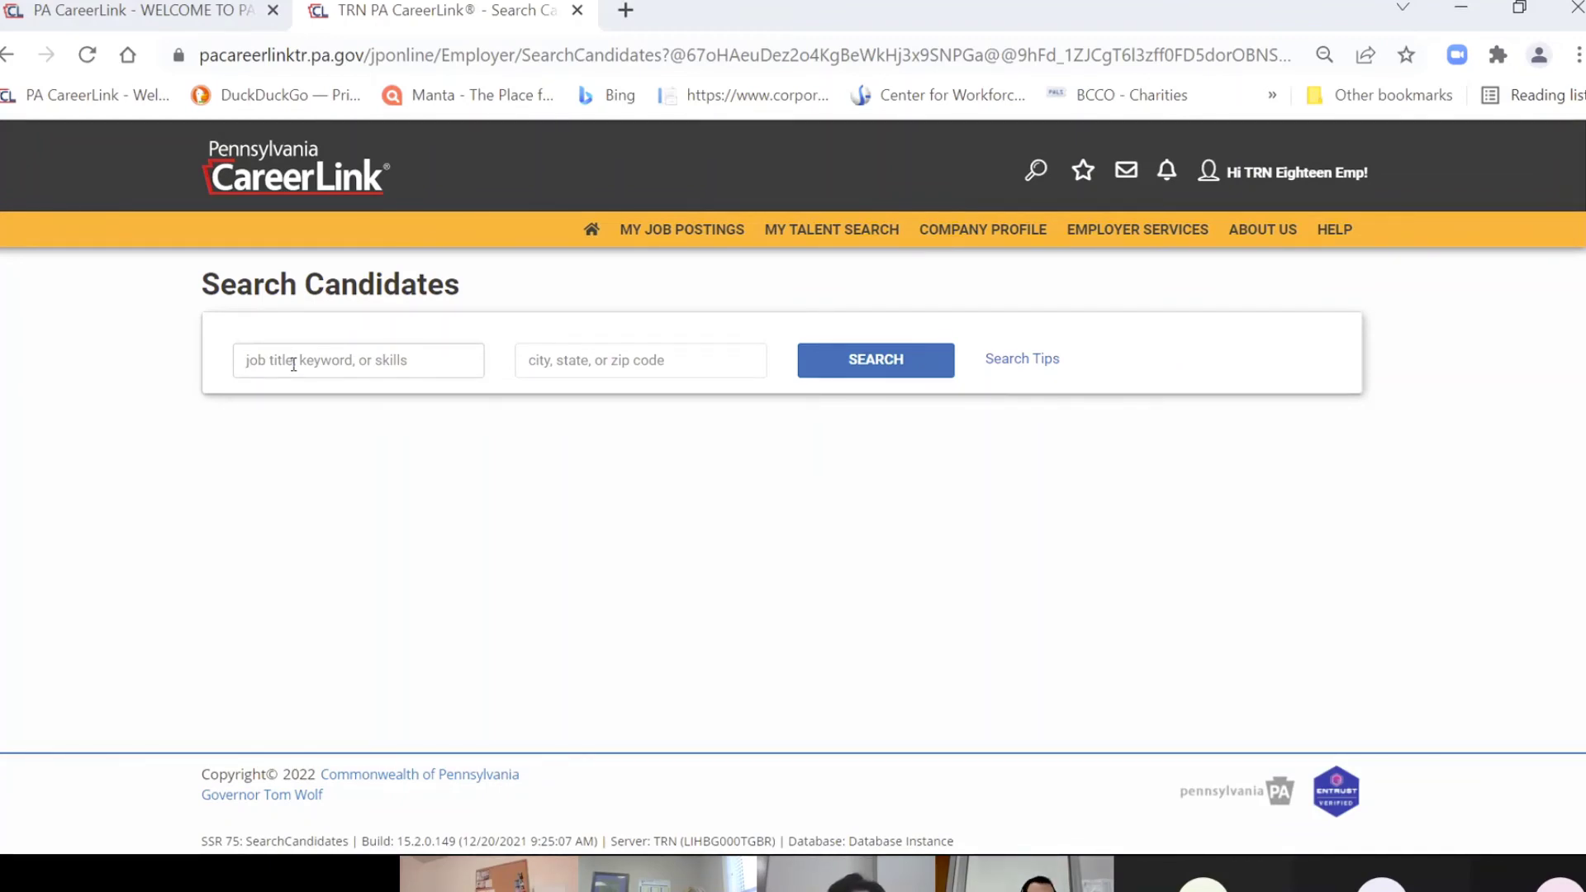
{"action": "type", "text": "case manager"}
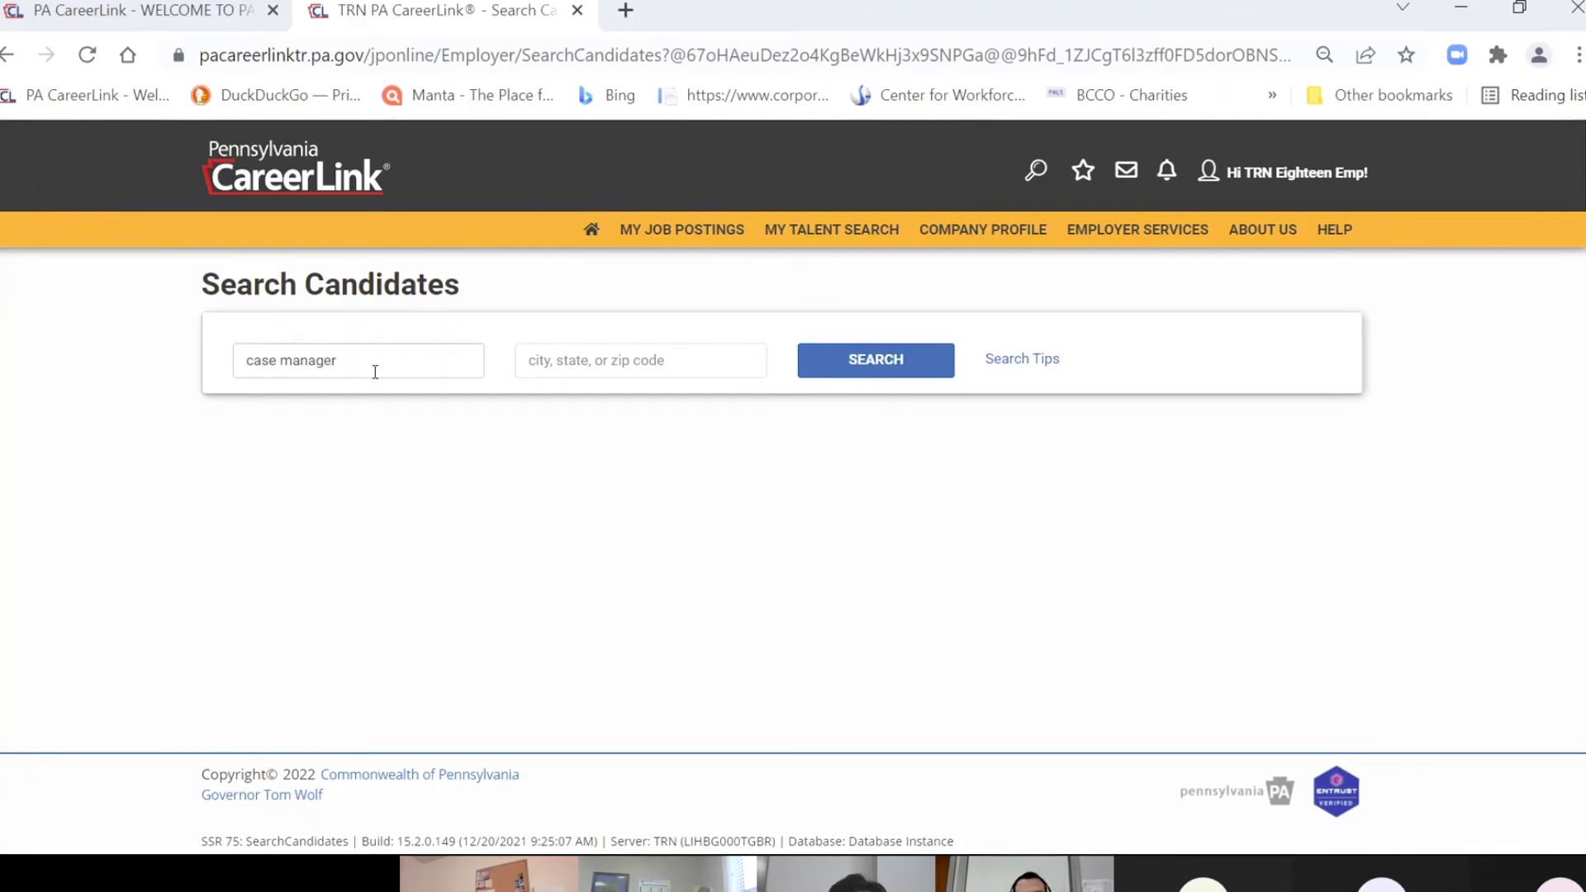
{"action": "key", "text": "Tab"}
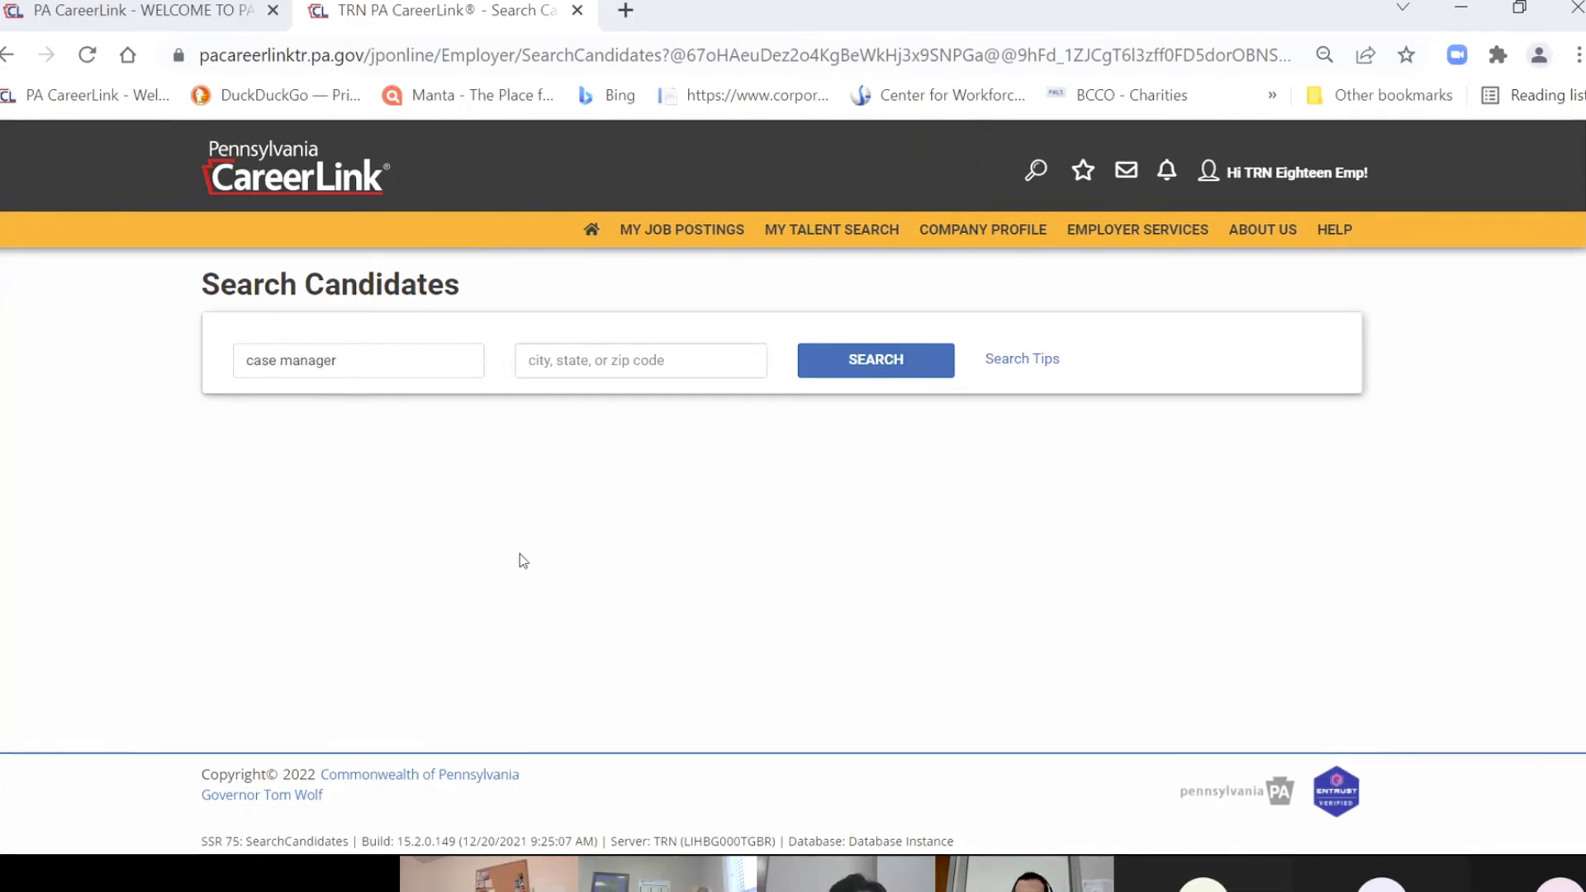
{"action": "type", "text": "18848"}
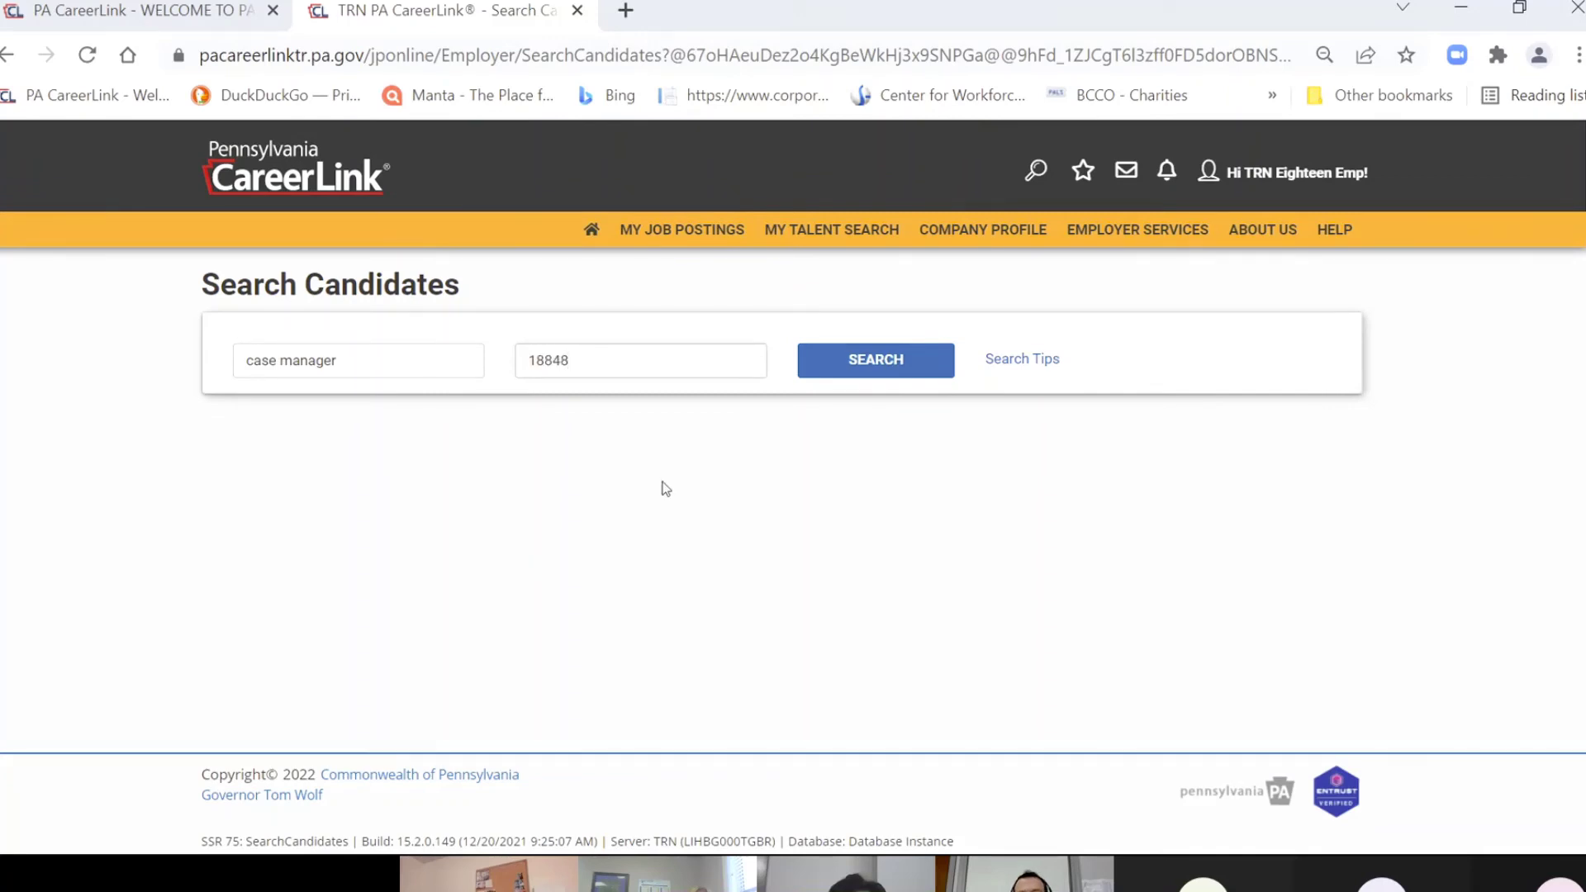
{"action": "left_click", "coordinate": [911, 369]}
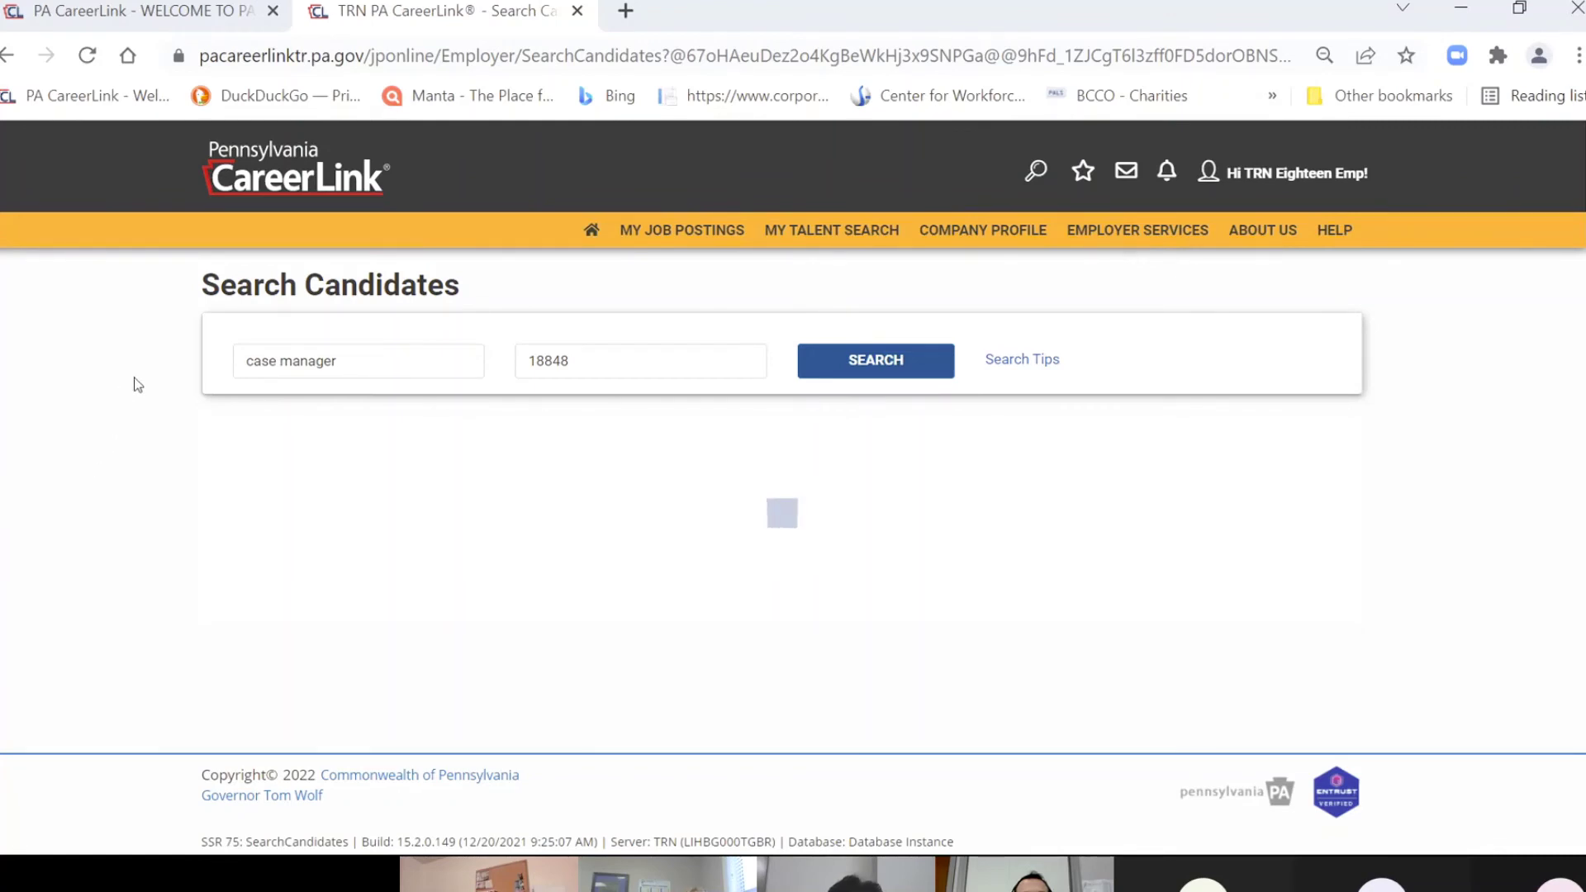
- Clear the job title keyword and search for candidates by zip code 18848 alone
{"action": "double_click", "coordinate": [370, 362]}
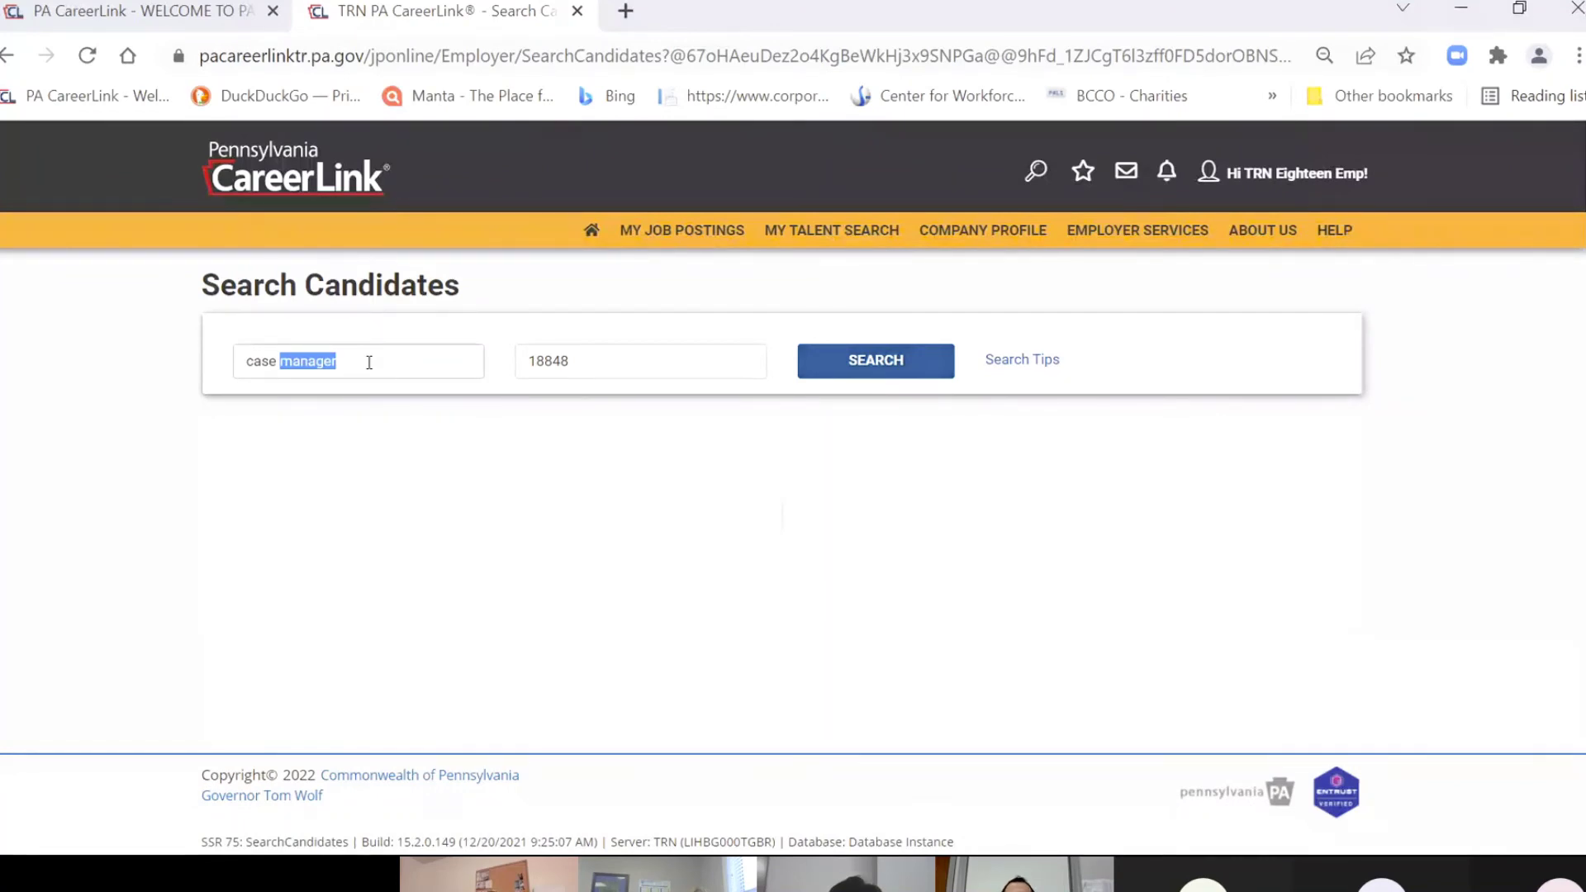
{"action": "key", "text": "BackSpace"}
{"action": "key", "text": "BackSpace"}
{"action": "key", "text": "BackSpace"}
{"action": "key", "text": "BackSpace"}
{"action": "key", "text": "BackSpace"}
{"action": "key", "text": "BackSpace"}
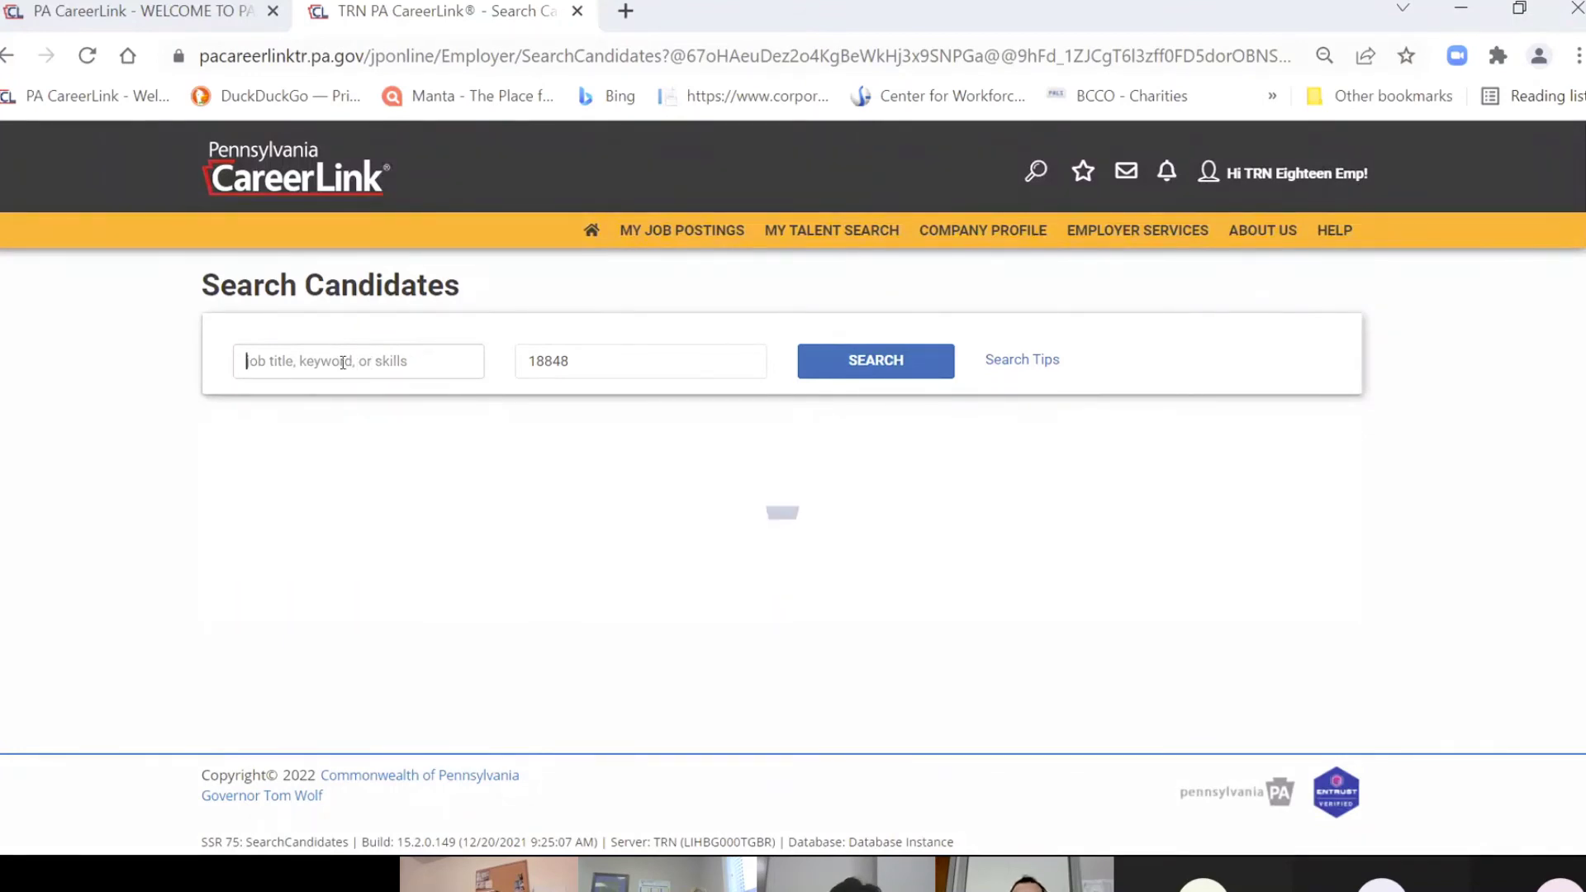
{"action": "left_click", "coordinate": [849, 361]}
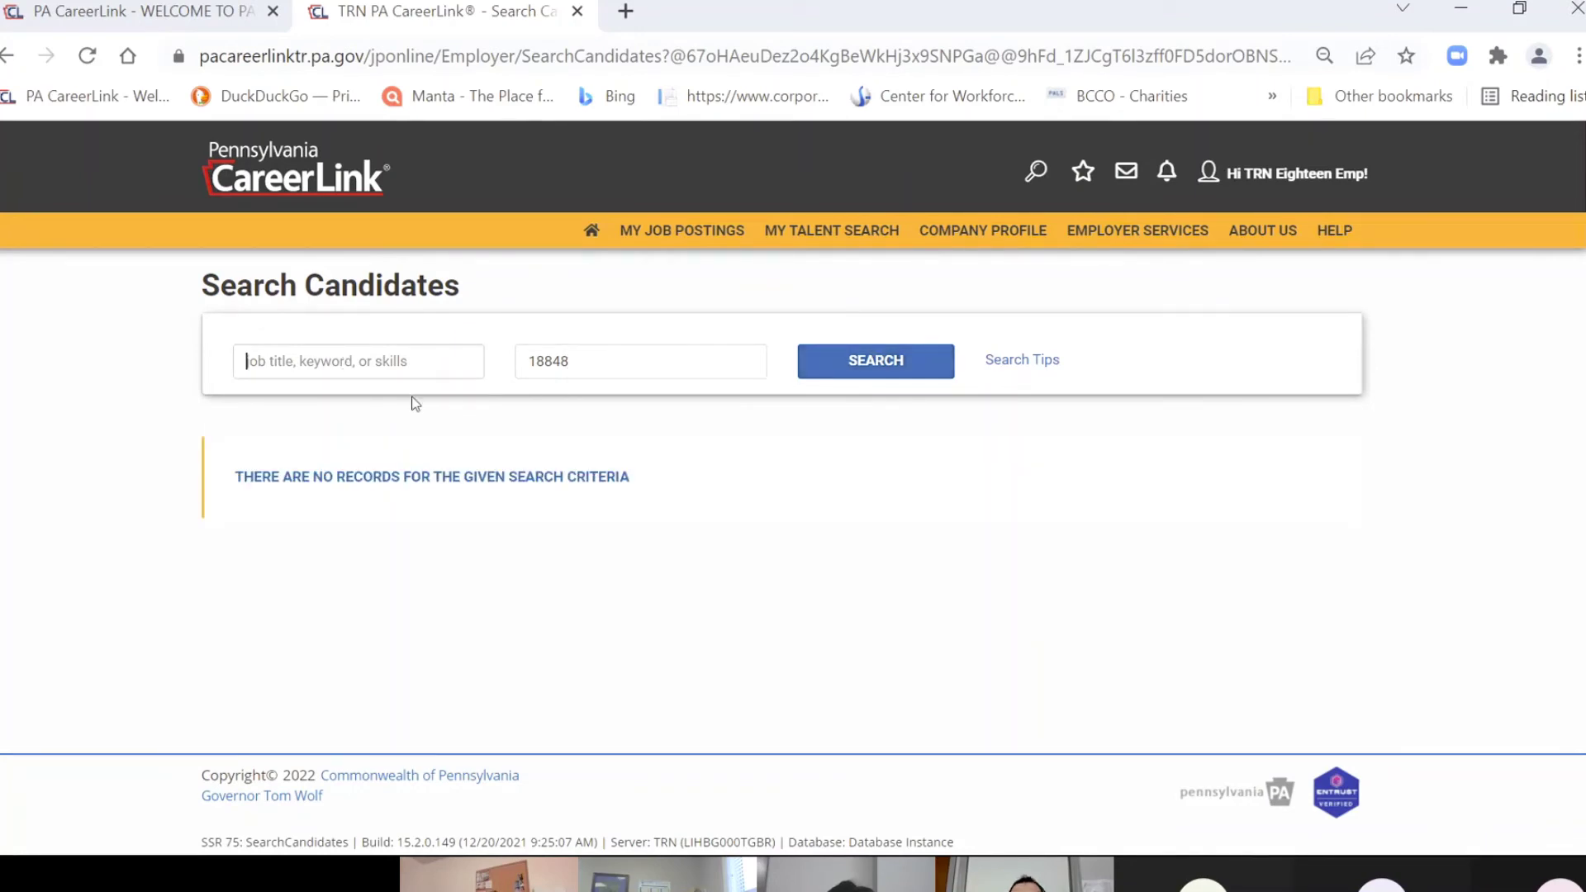
- Change the candidate search location to zip code 16901 and run the search without a keyword
{"action": "left_click", "coordinate": [591, 364]}
{"action": "key", "text": "BackSpace"}
{"action": "key", "text": "BackSpace"}
{"action": "key", "text": "BackSpace"}
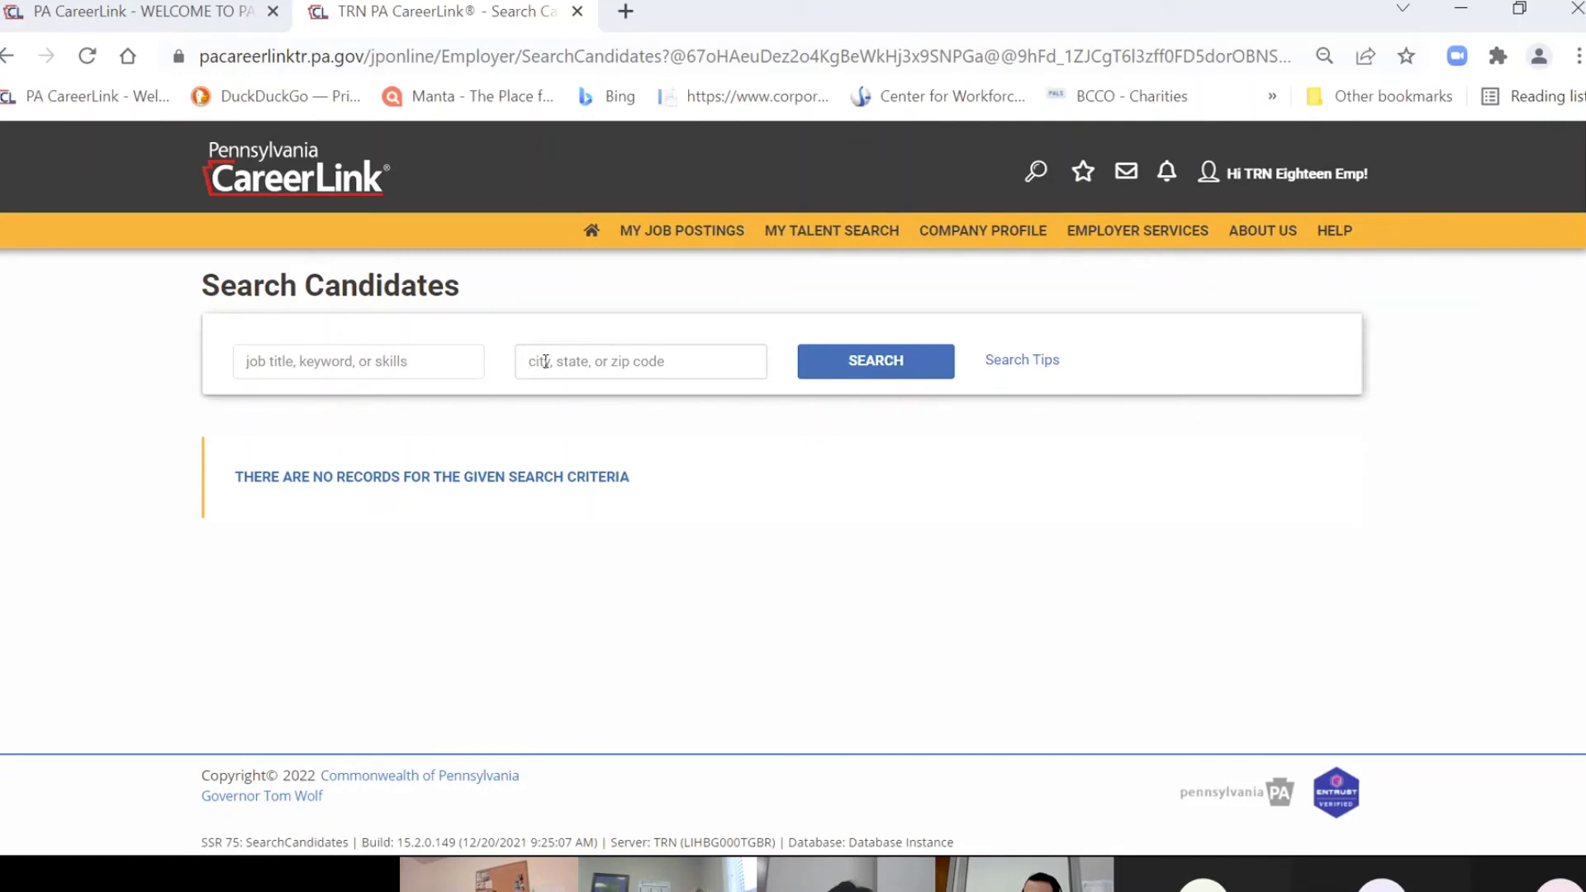
{"action": "type", "text": "16901"}
{"action": "key", "text": "Return"}
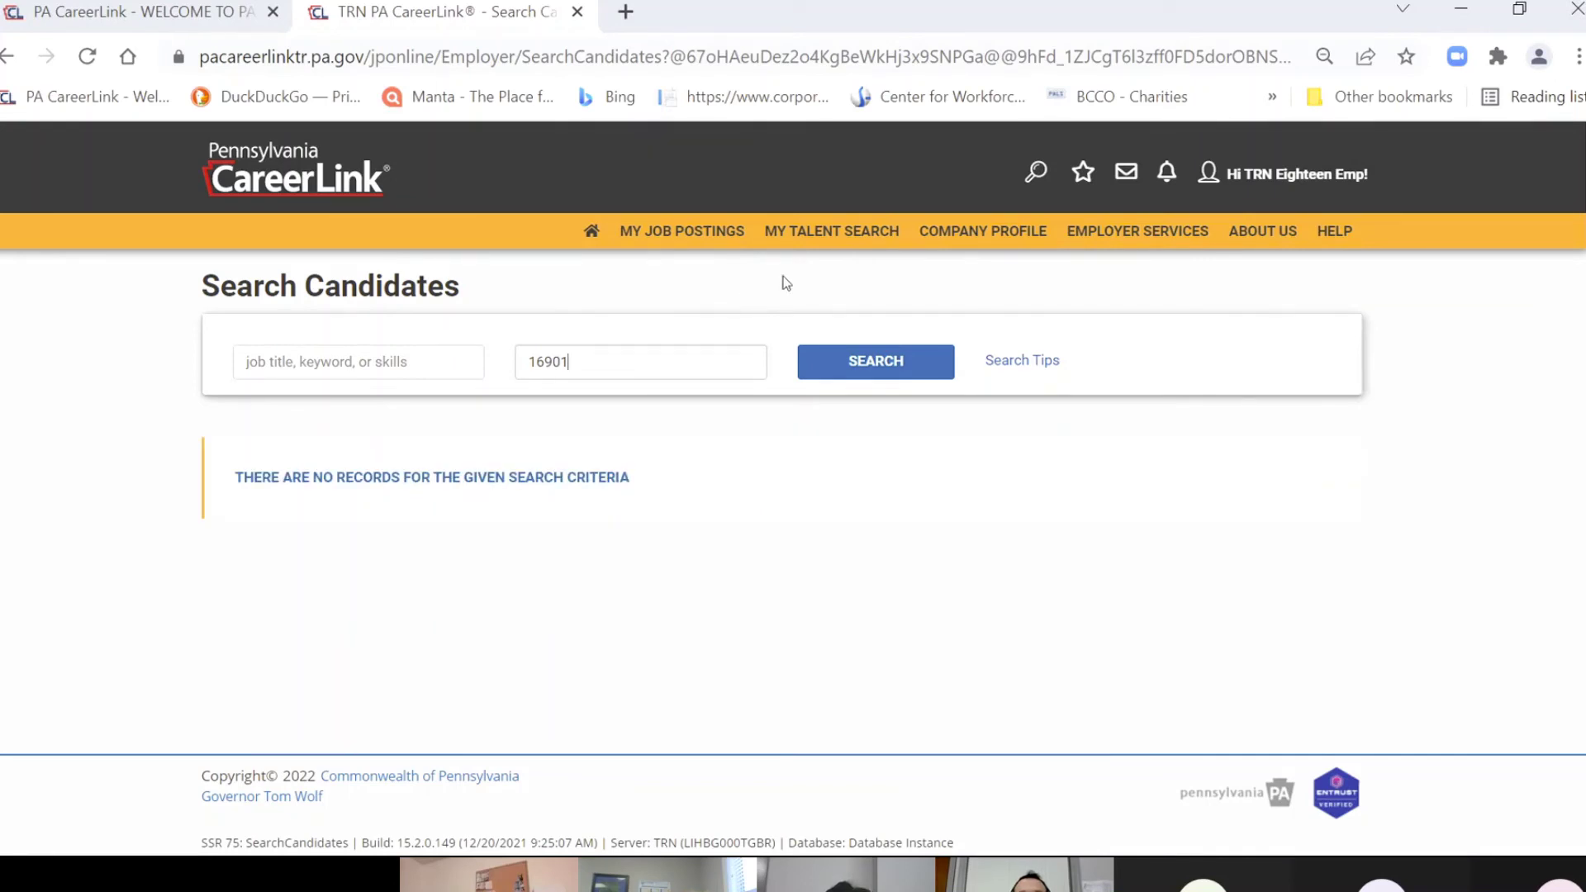
- Open the employer's list of existing job postings
{"action": "mouse_move", "coordinate": [697, 231]}
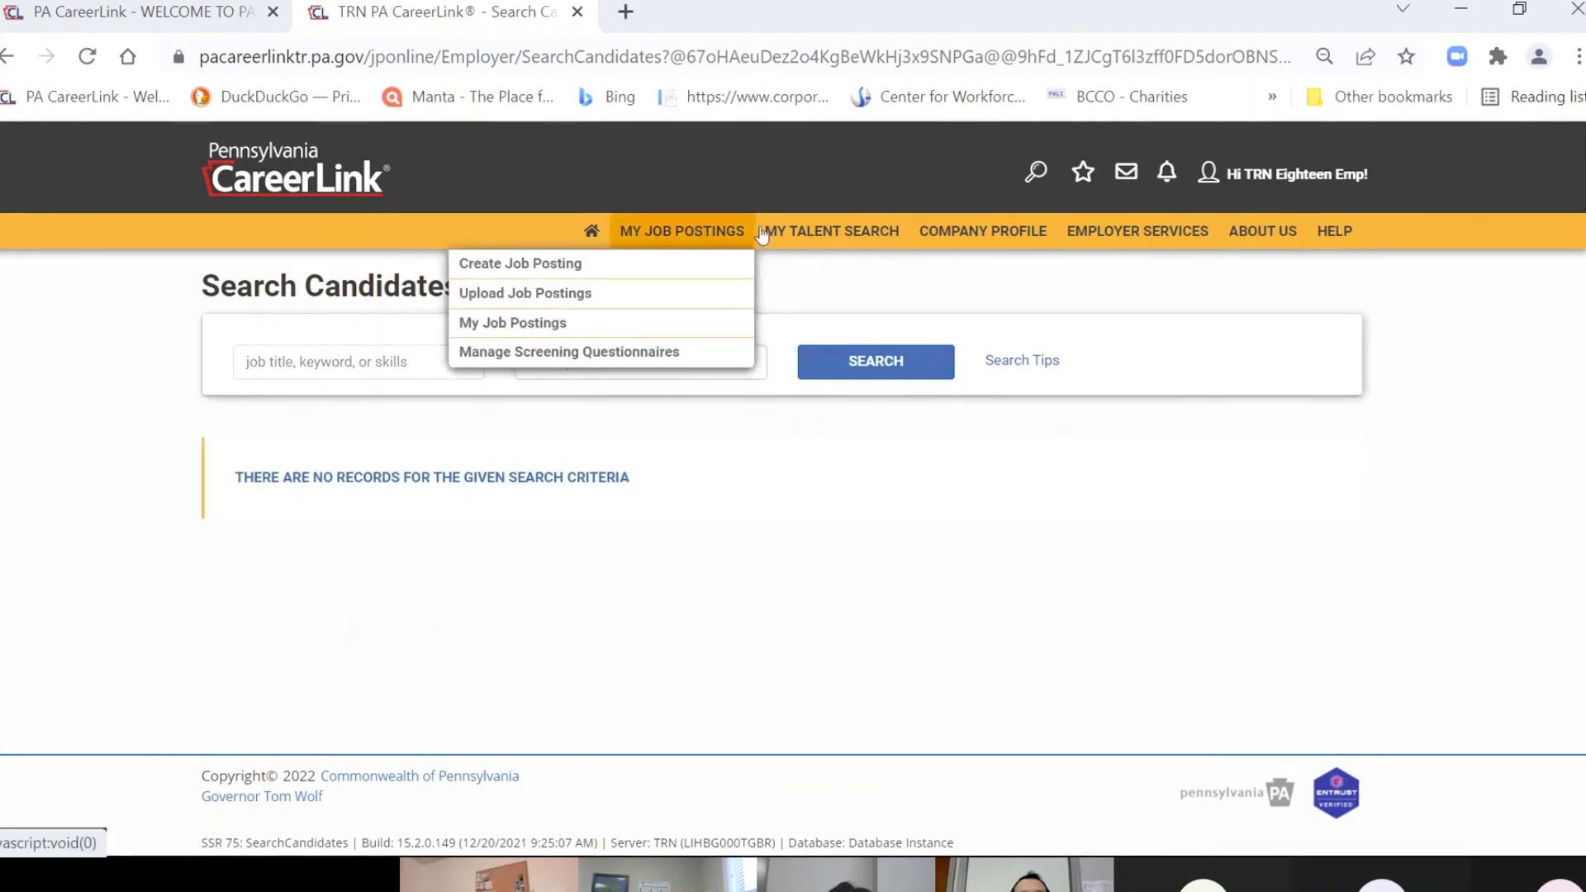
{"action": "mouse_move", "coordinate": [818, 235]}
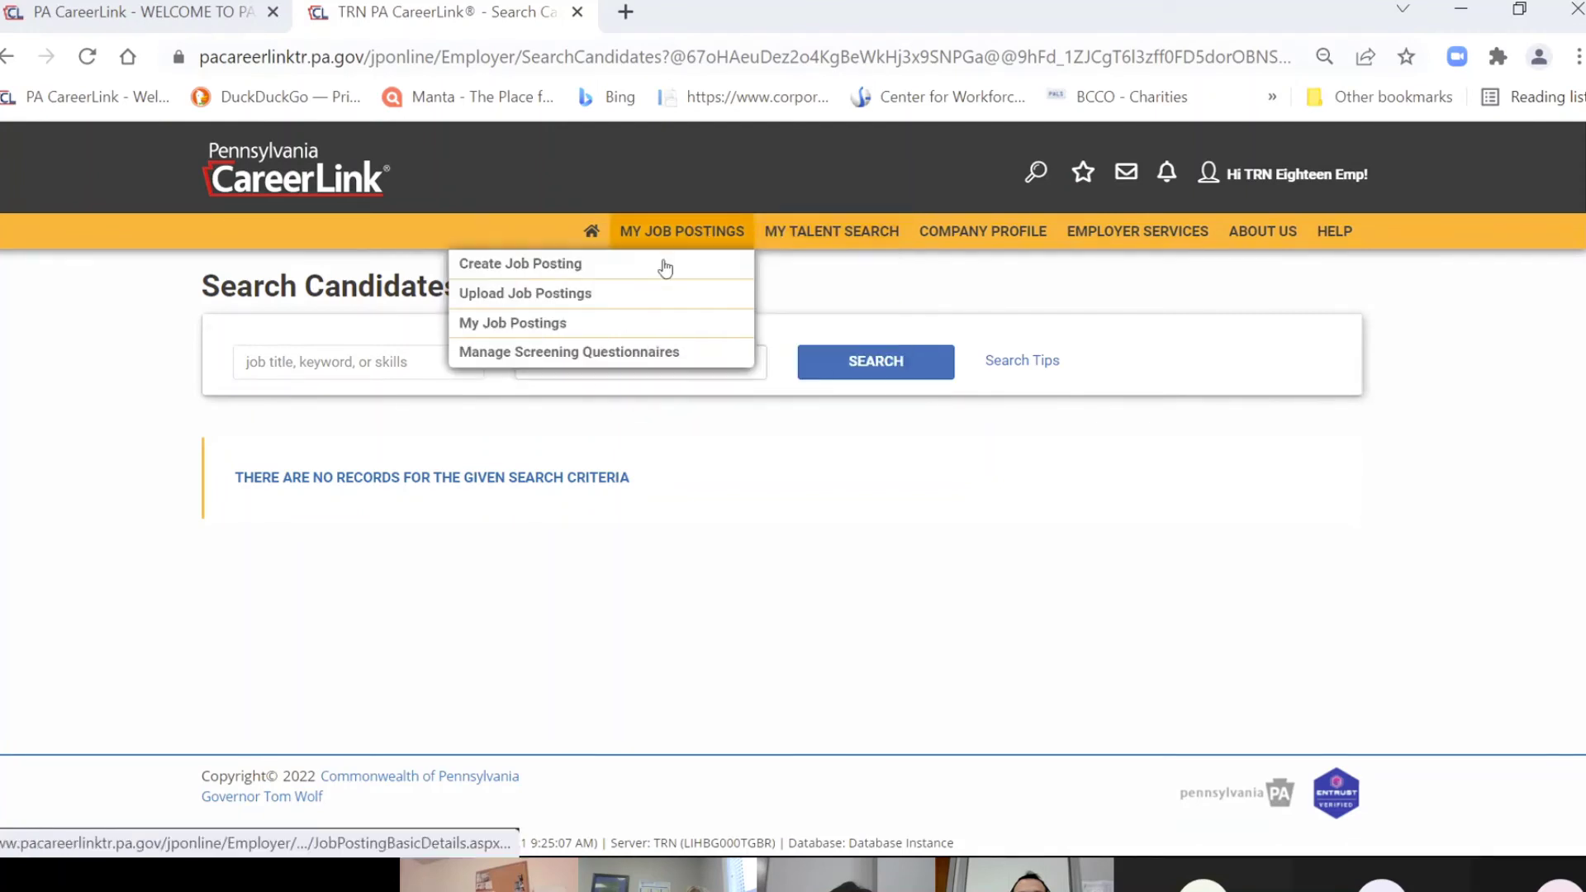
{"action": "left_click", "coordinate": [611, 325]}
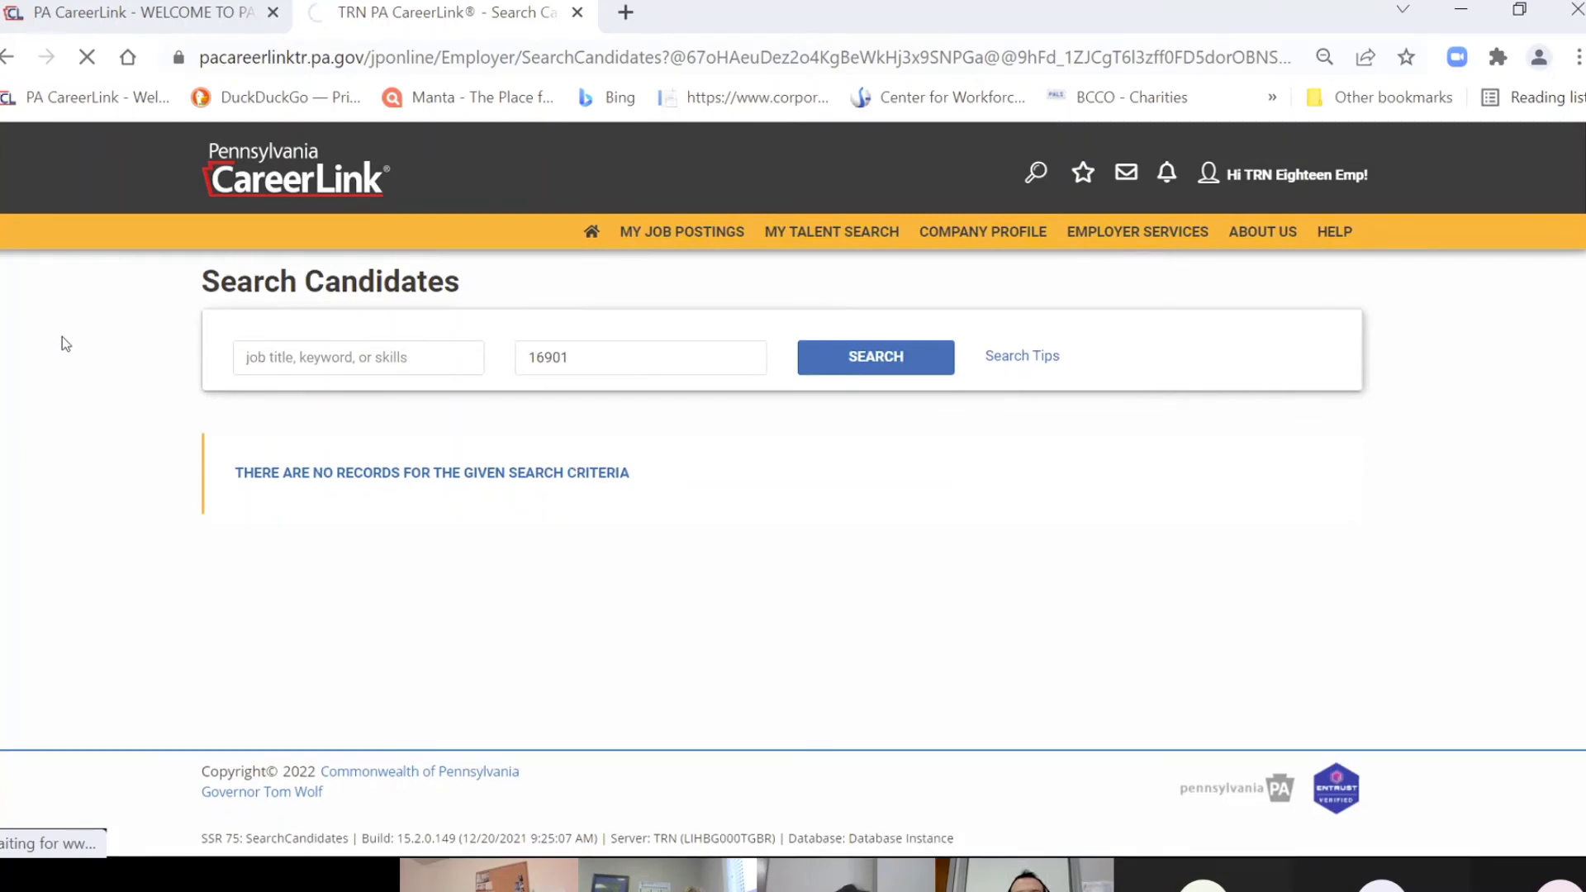
{"action": "mouse_move", "coordinate": [748, 211]}
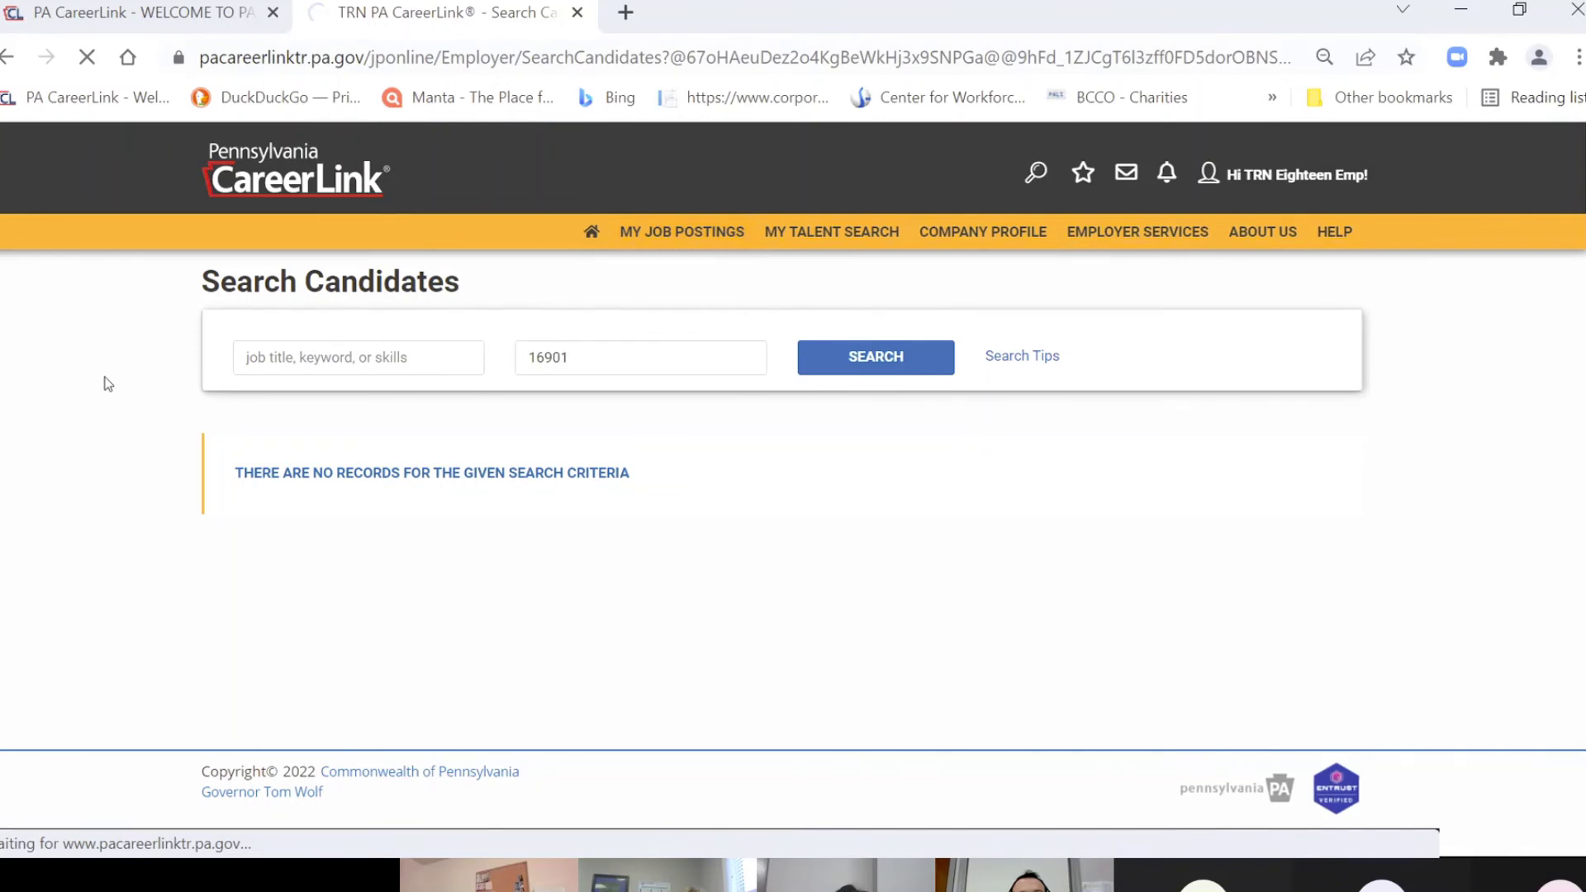
{"action": "mouse_move", "coordinate": [660, 231]}
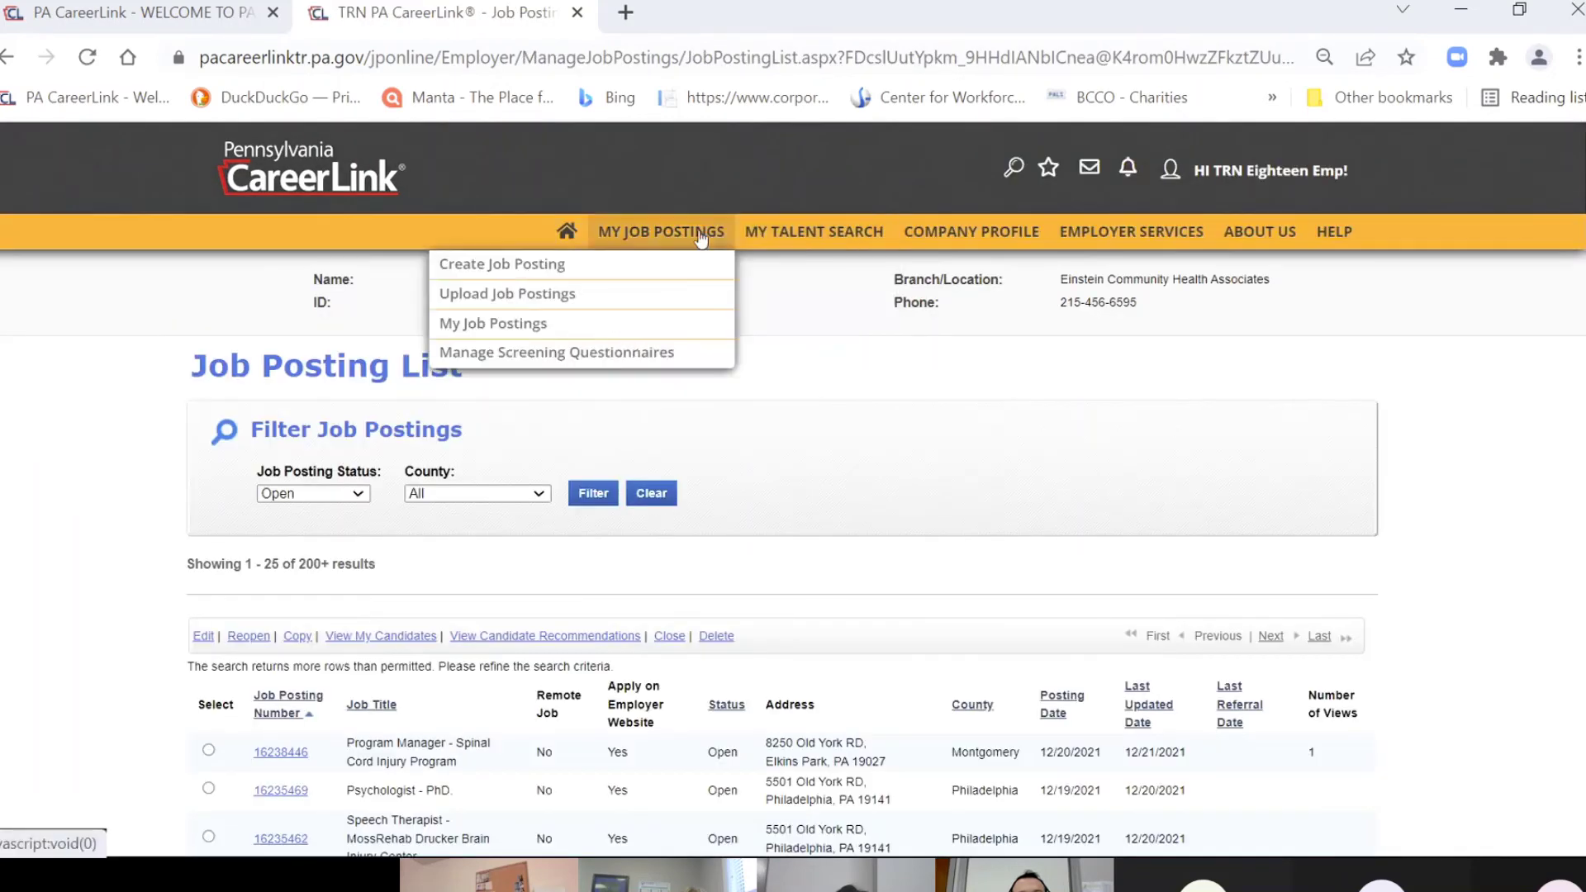
- Examine the employer's open job postings, including their posting, update and referral dates and view counts
{"action": "left_click", "coordinate": [665, 331]}
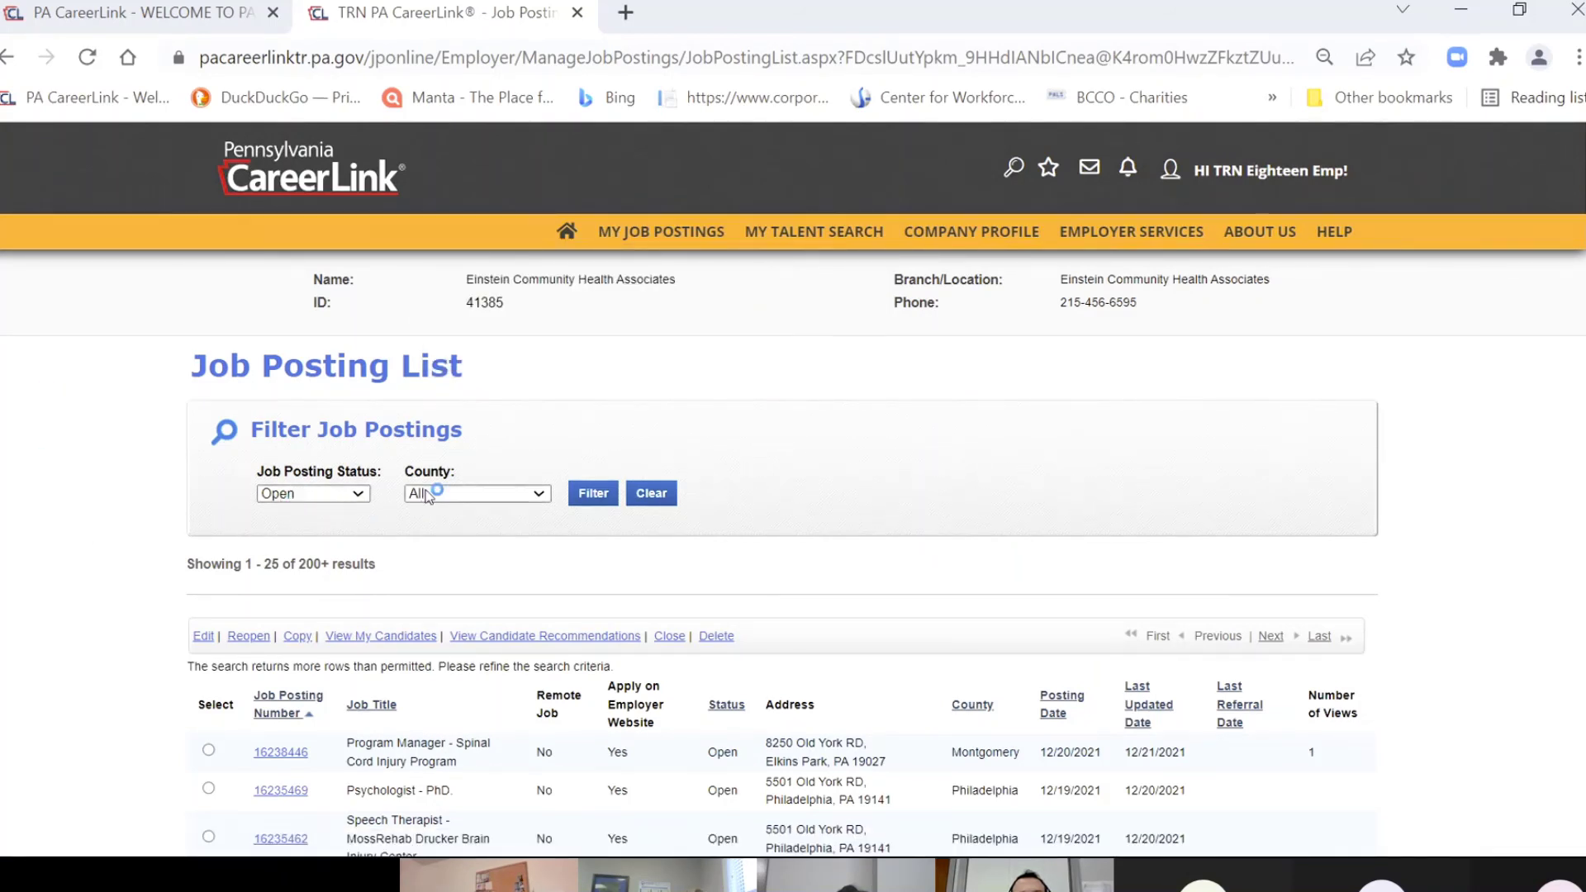
{"action": "scroll", "coordinate": [70, 513], "scroll_direction": "down", "scroll_amount": 1}
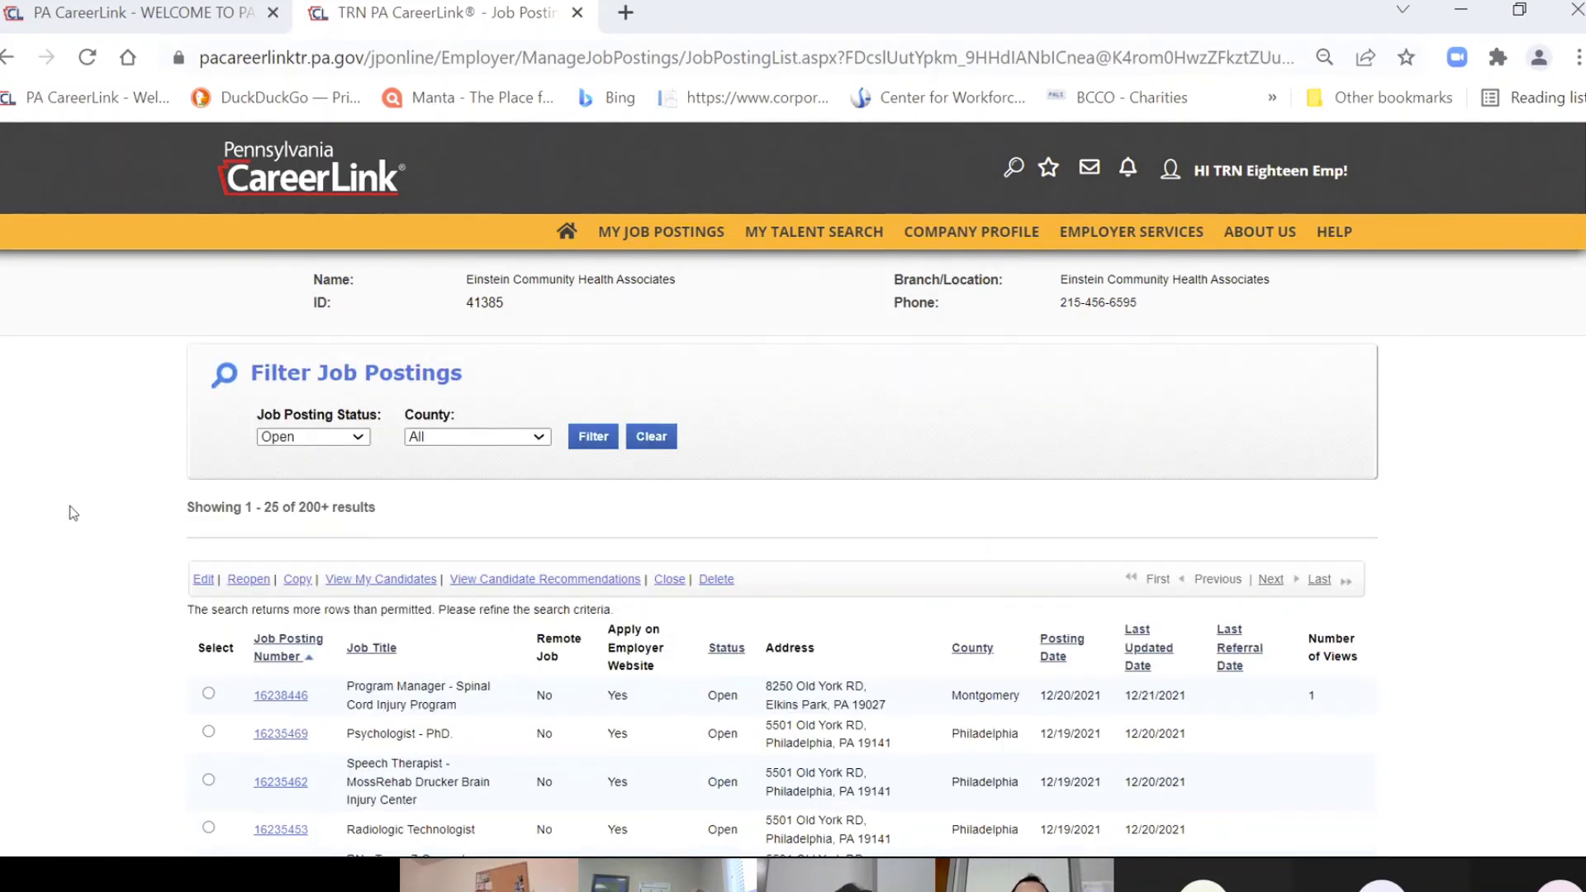
{"action": "scroll", "coordinate": [73, 513], "scroll_direction": "down", "scroll_amount": 3}
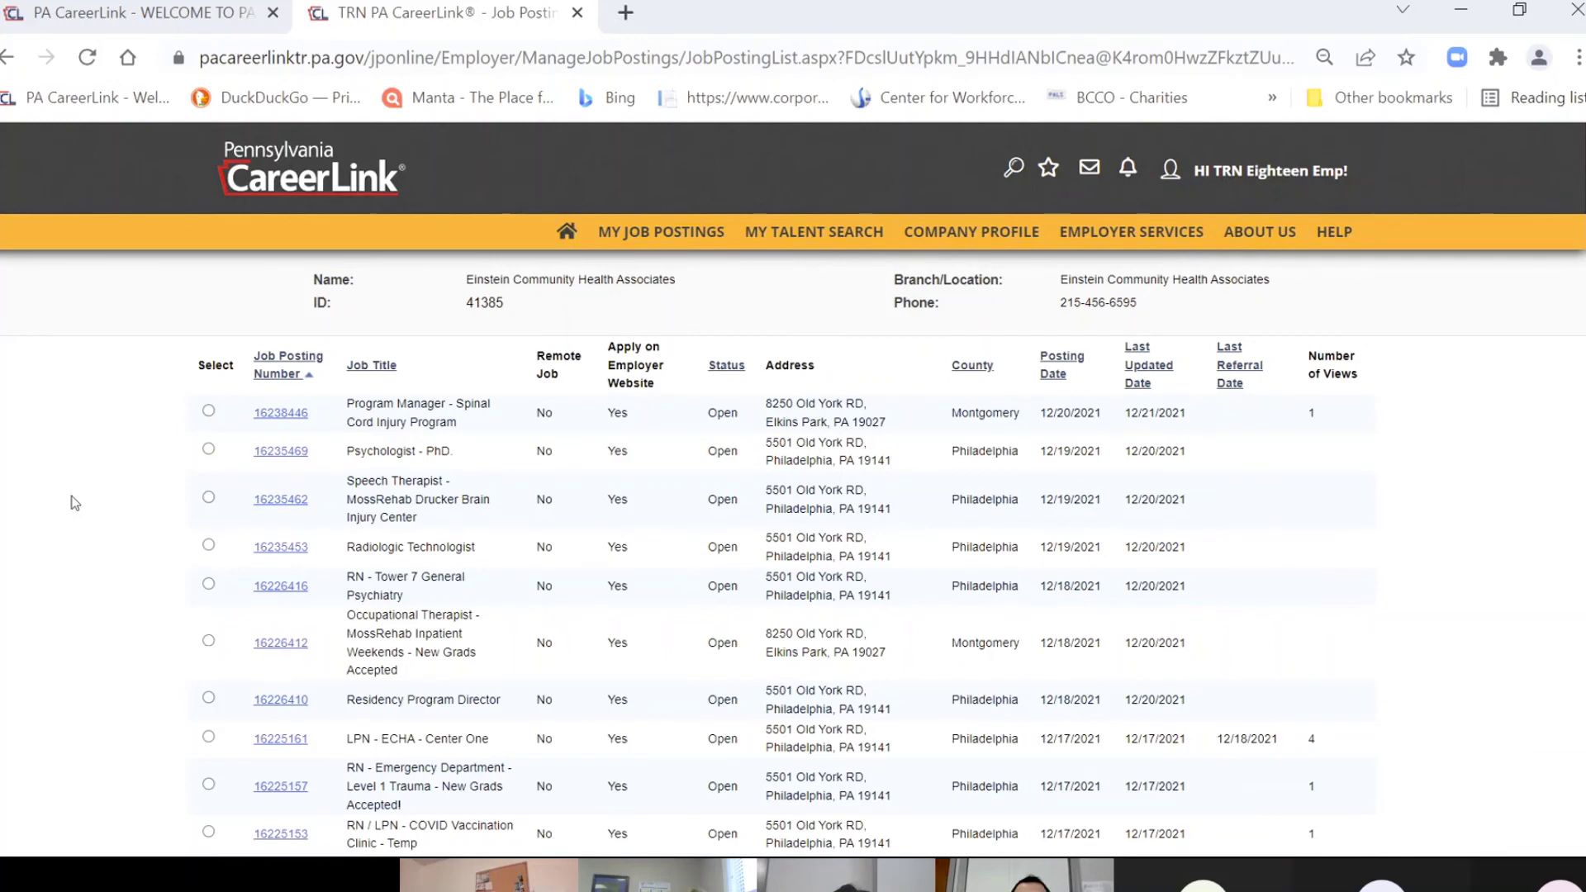
{"action": "scroll", "coordinate": [75, 502], "scroll_direction": "down", "scroll_amount": 2}
{"action": "scroll", "coordinate": [73, 499], "scroll_direction": "up", "scroll_amount": 2}
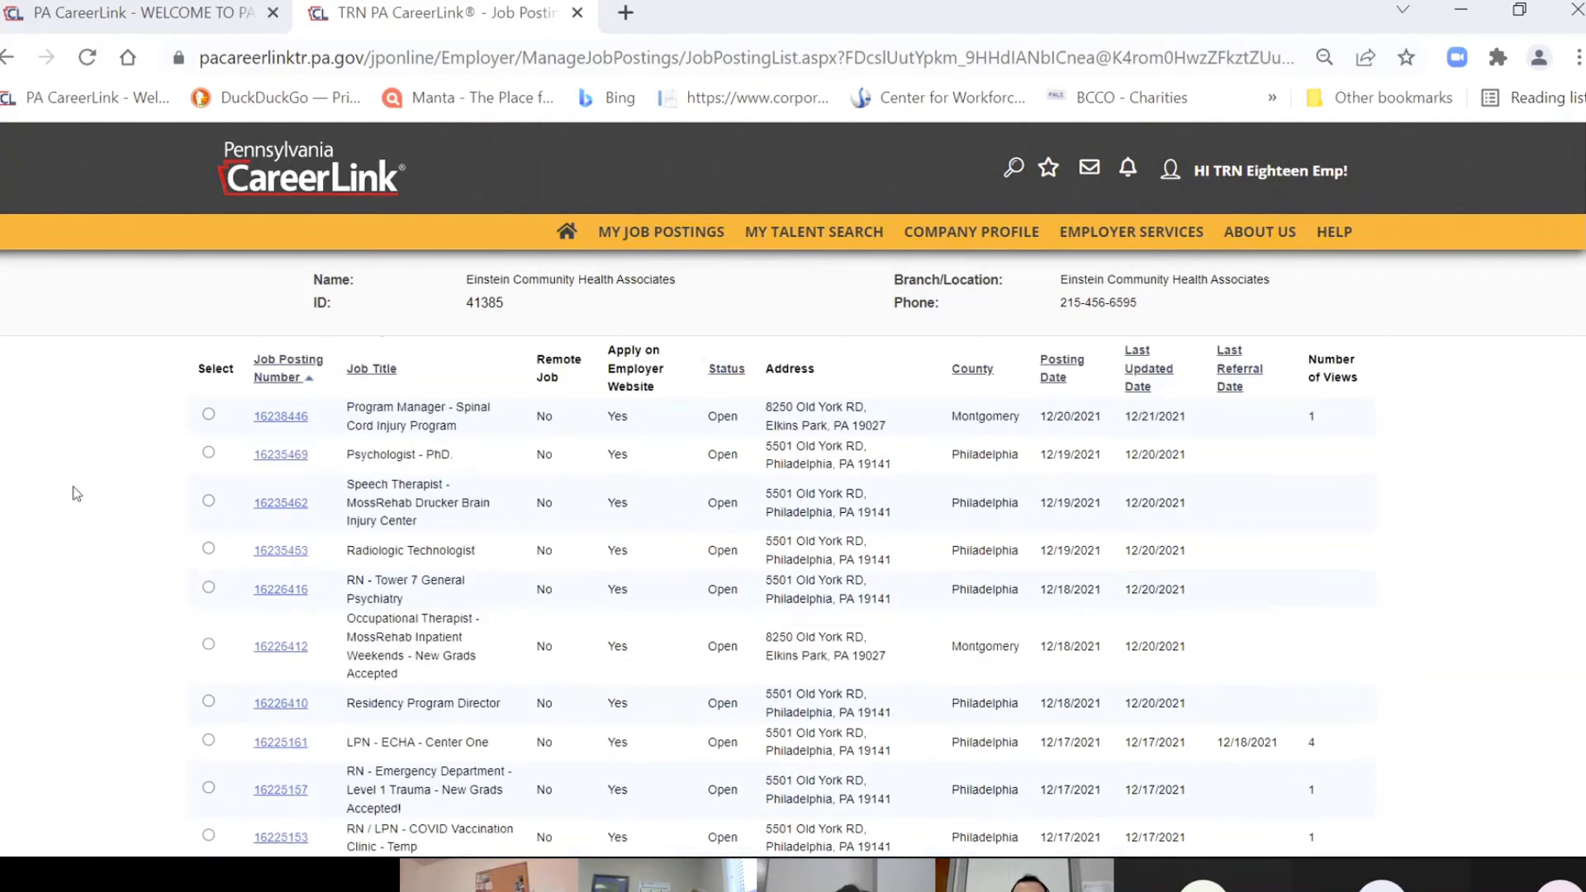
{"action": "scroll", "coordinate": [74, 494], "scroll_direction": "up", "scroll_amount": 2}
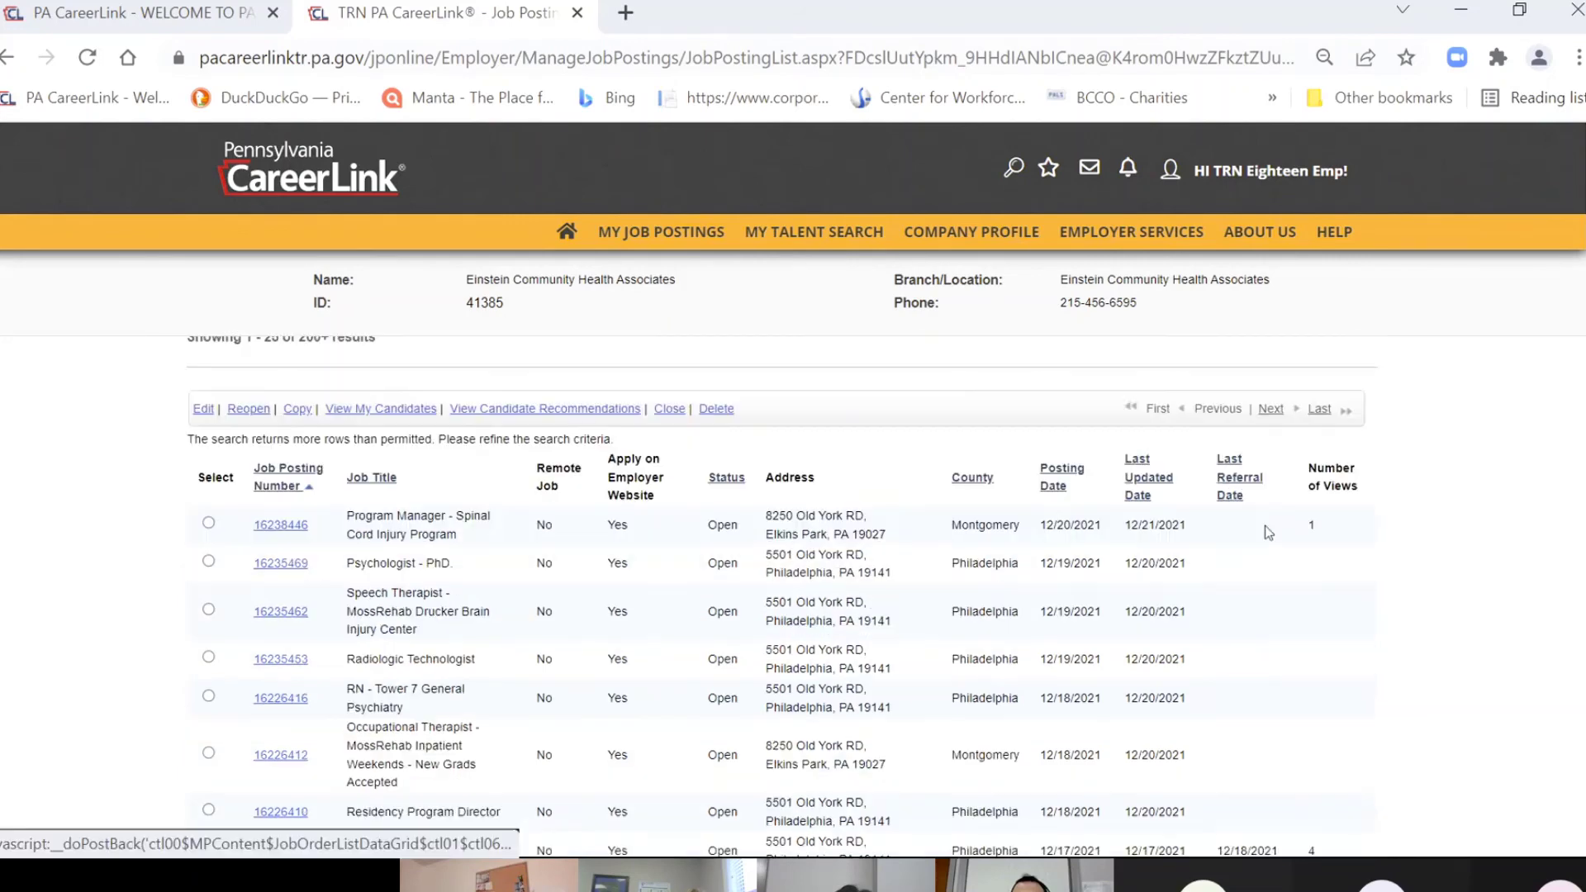
{"action": "scroll", "coordinate": [1260, 541], "scroll_direction": "down", "scroll_amount": 1}
{"action": "scroll", "coordinate": [1268, 533], "scroll_direction": "down", "scroll_amount": 2}
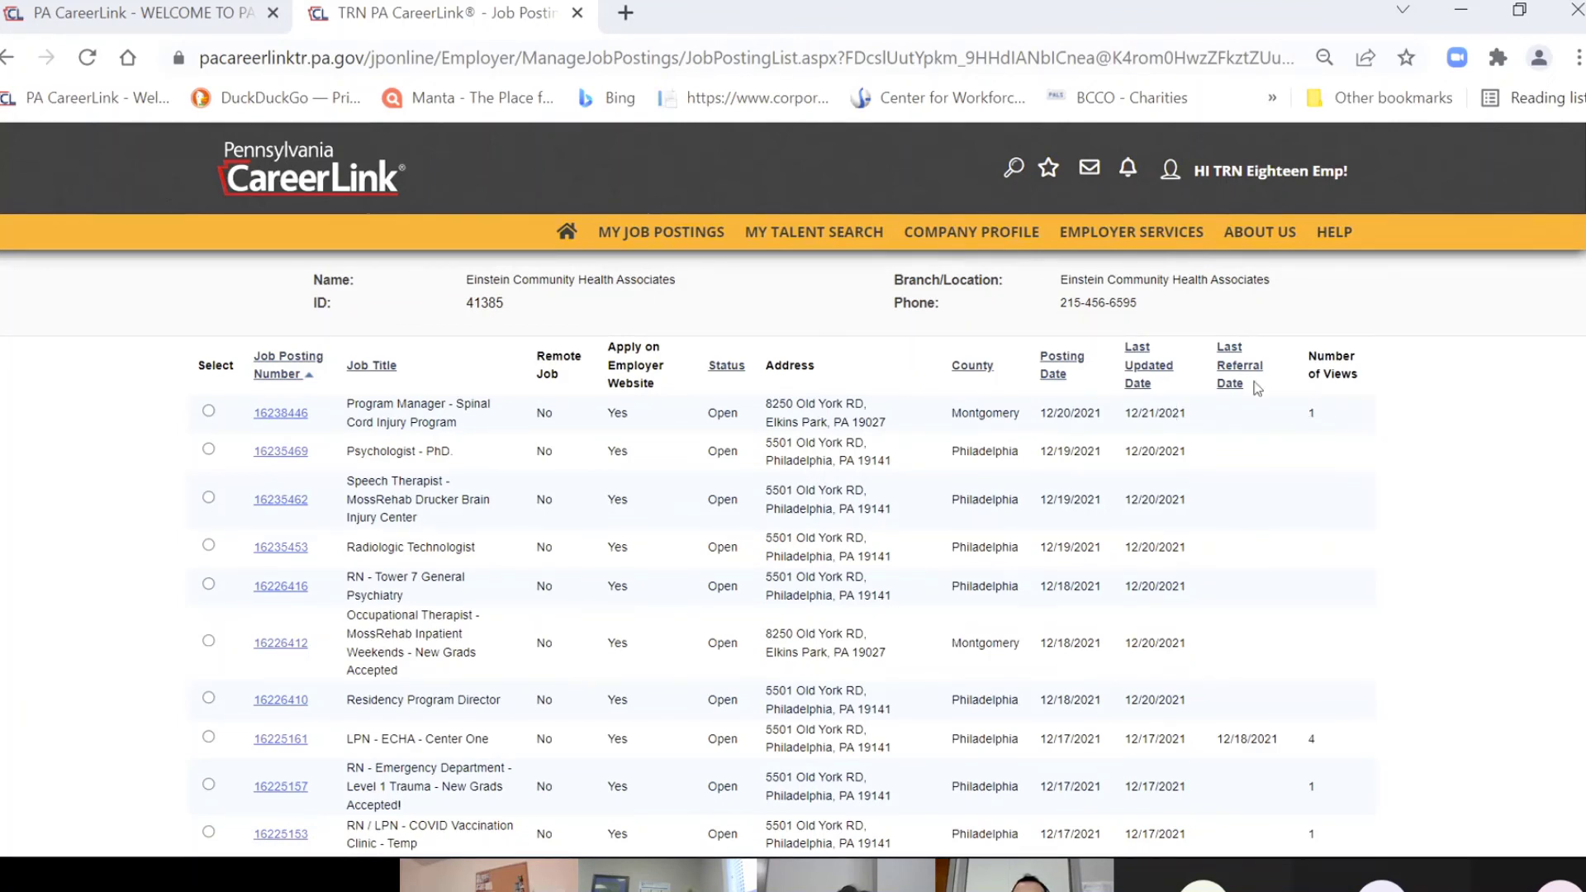
- Open the candidates of the LPN - ECHA - Center One posting and review the referred job seekers and available filters
{"action": "scroll", "coordinate": [1243, 405], "scroll_direction": "down", "scroll_amount": 2}
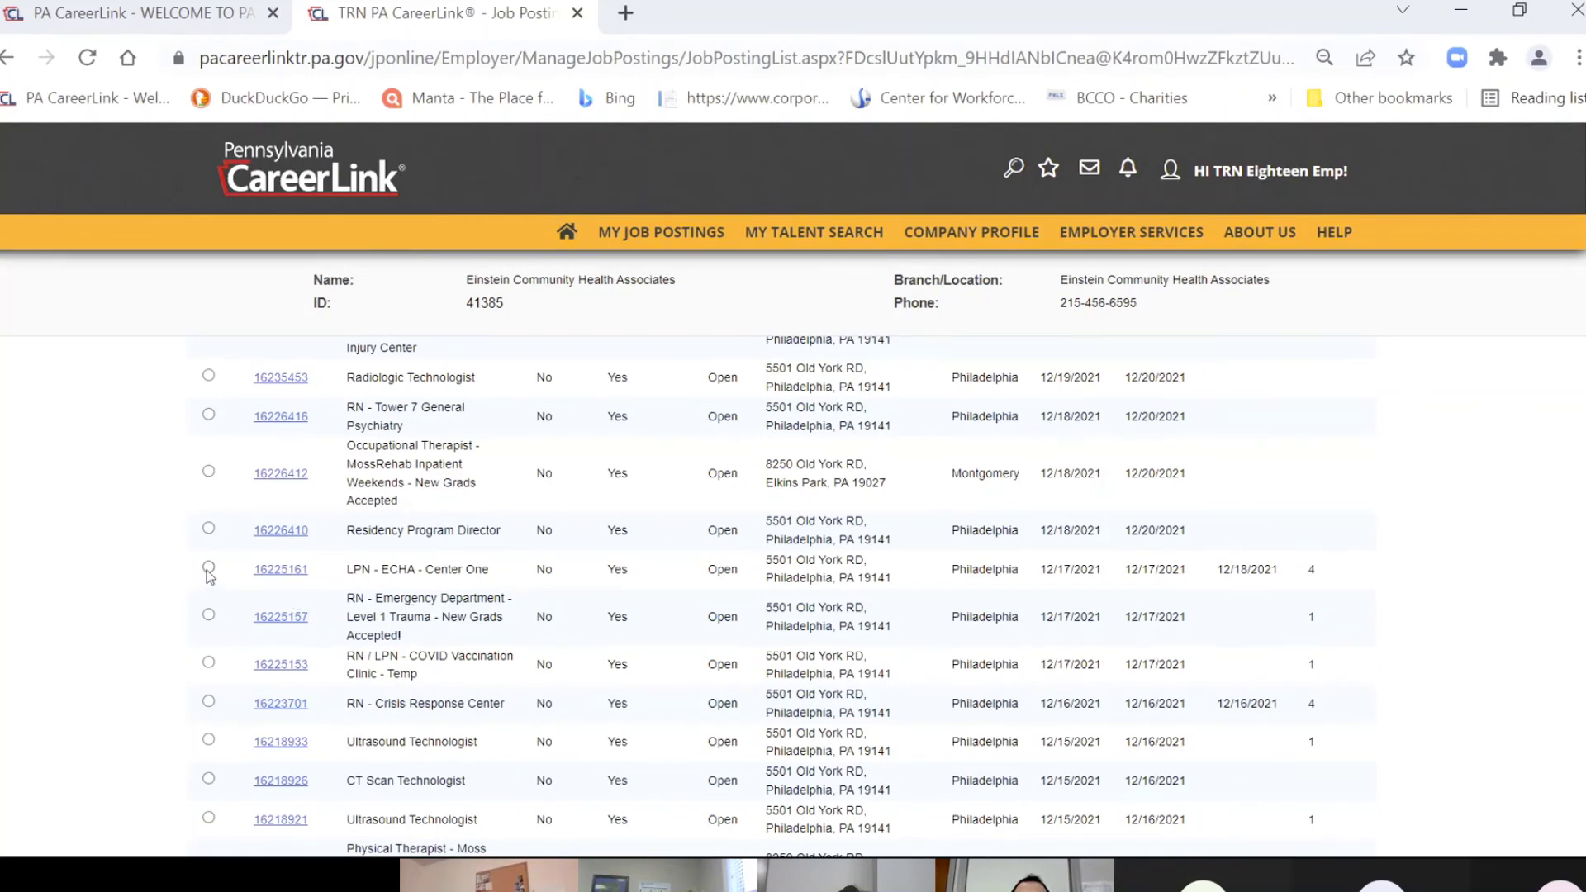
{"action": "scroll", "coordinate": [121, 553], "scroll_direction": "up", "scroll_amount": 4}
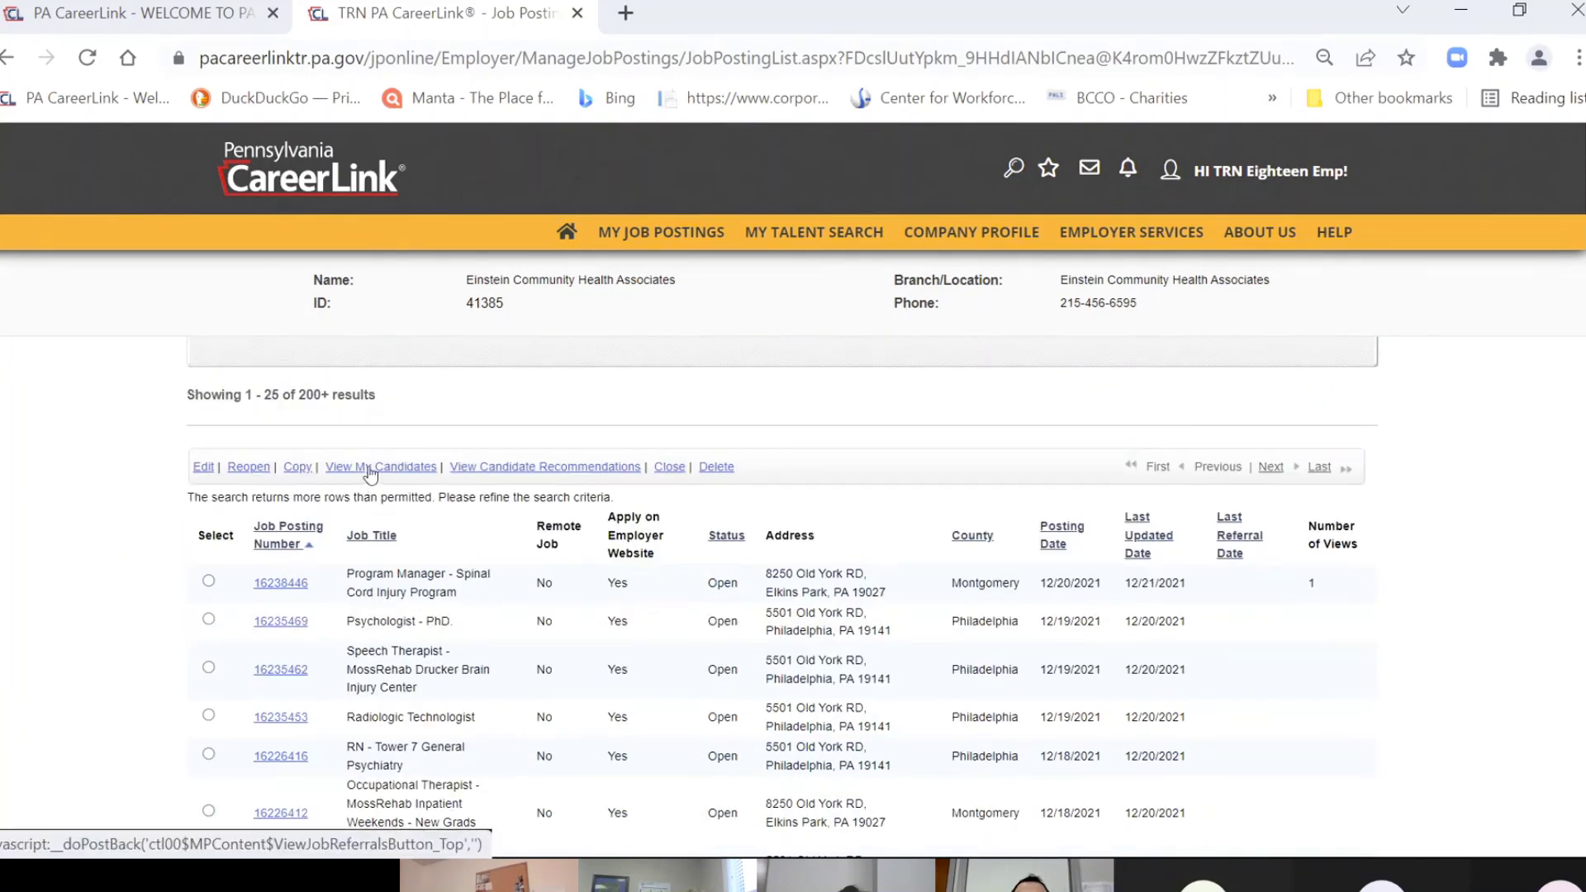
{"action": "left_click", "coordinate": [373, 467]}
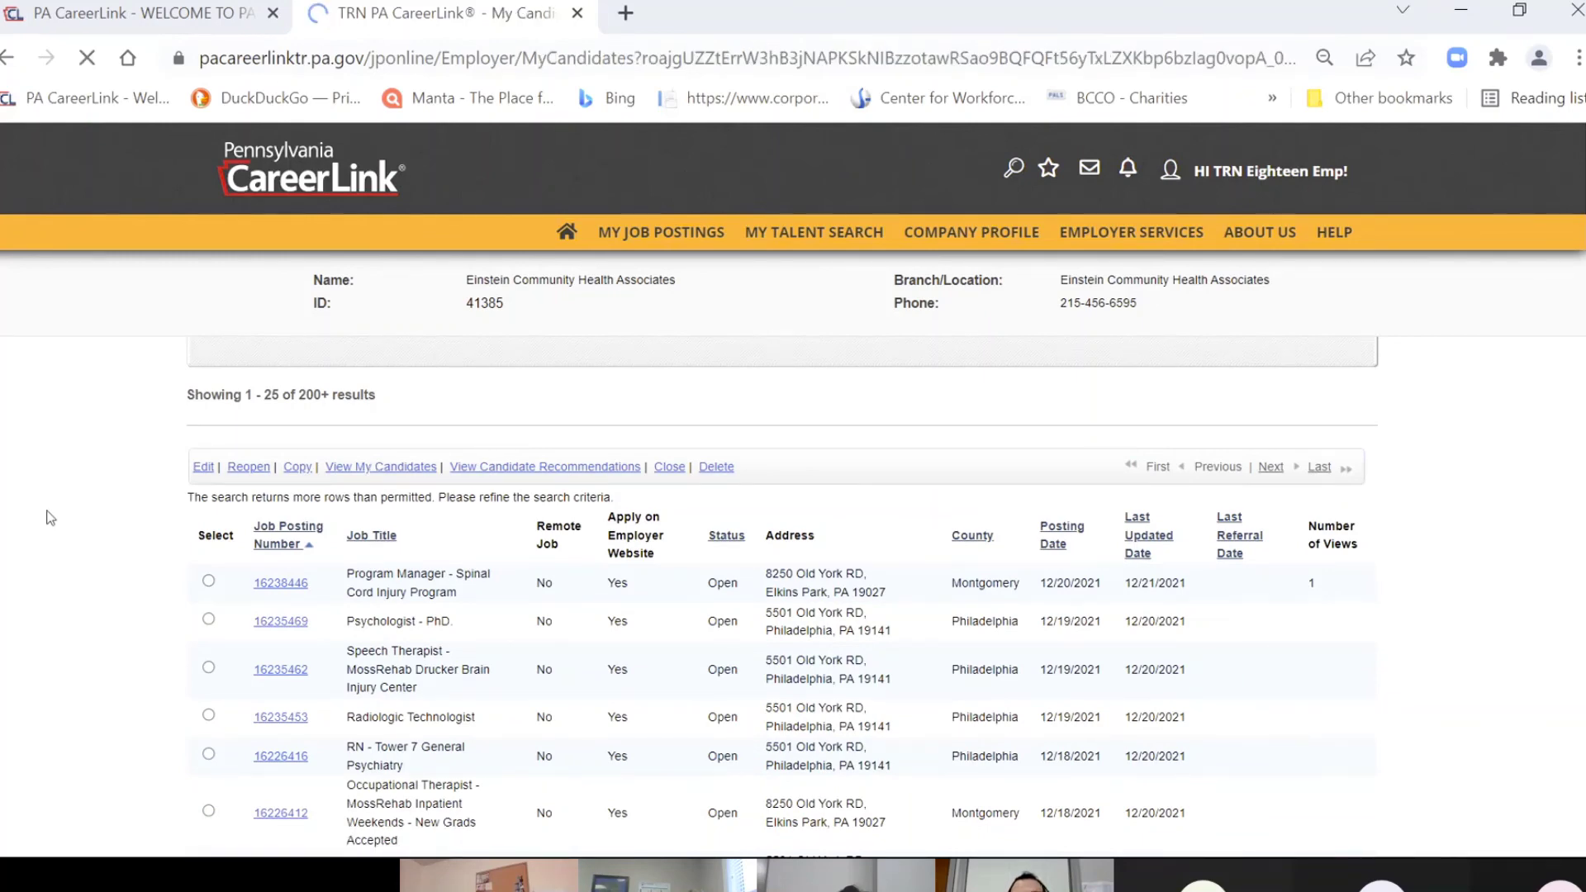
{"action": "scroll", "coordinate": [80, 531], "scroll_direction": "down", "scroll_amount": 1}
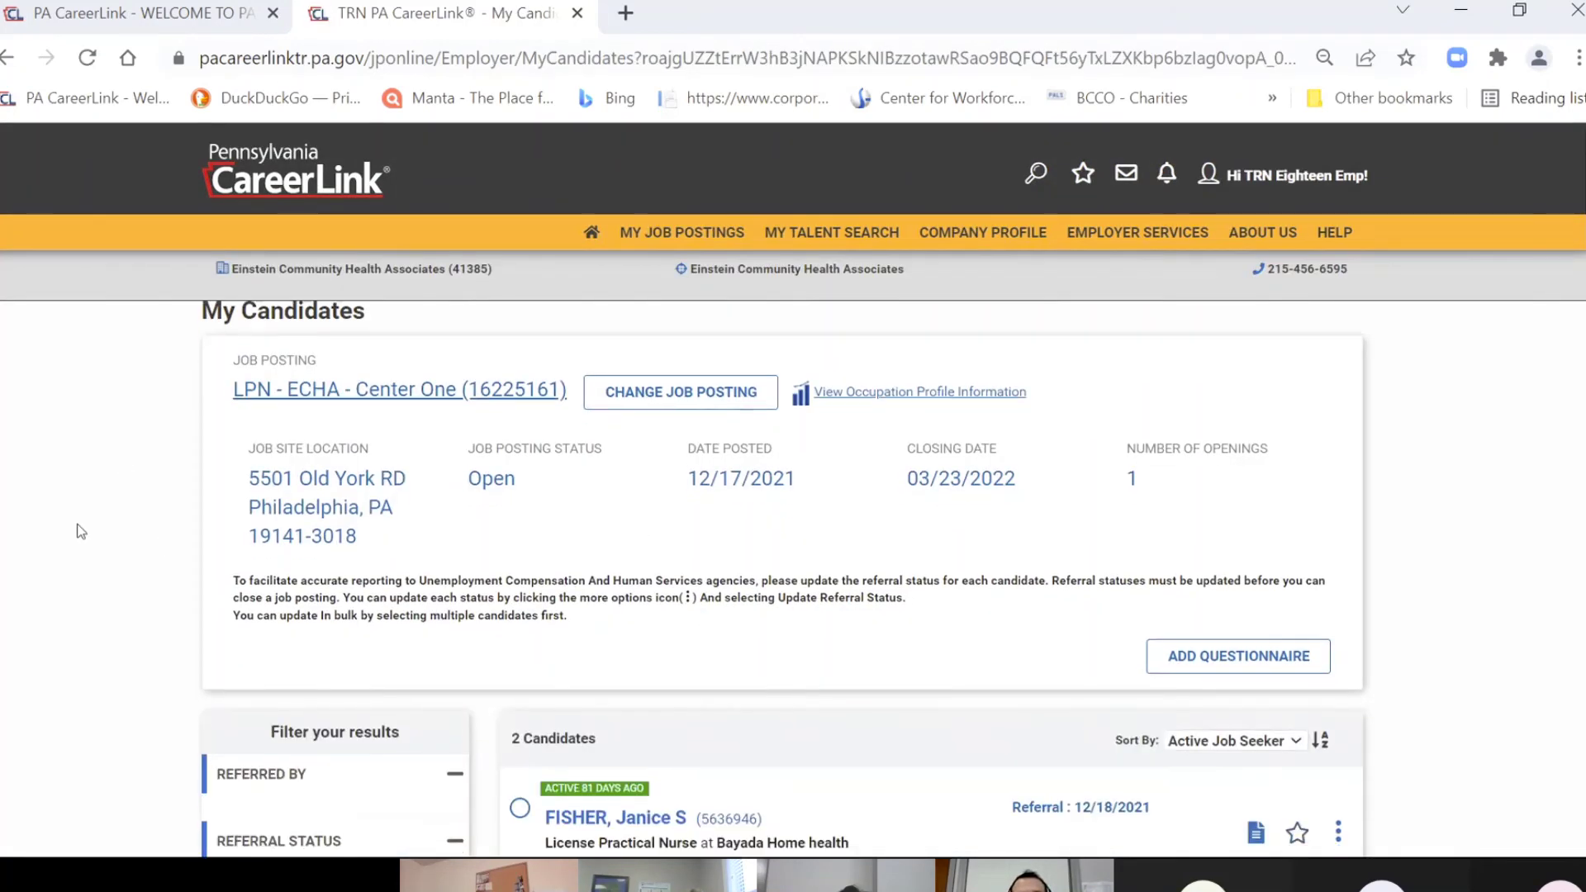
{"action": "scroll", "coordinate": [80, 531], "scroll_direction": "down", "scroll_amount": 2}
{"action": "scroll", "coordinate": [80, 531], "scroll_direction": "down", "scroll_amount": 3}
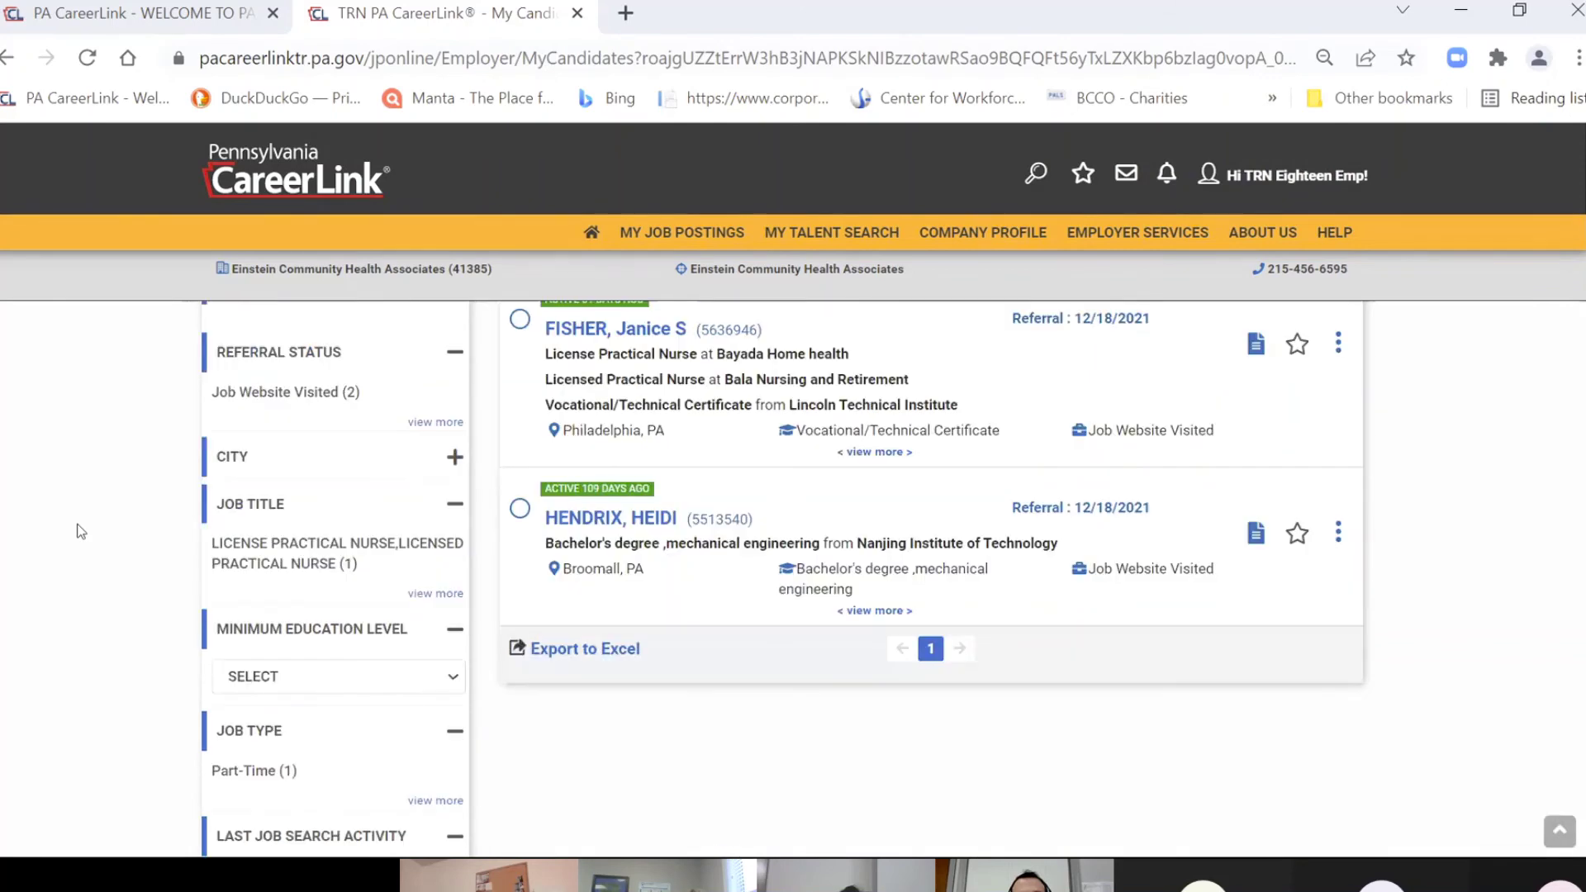
{"action": "scroll", "coordinate": [79, 529], "scroll_direction": "up", "scroll_amount": 1}
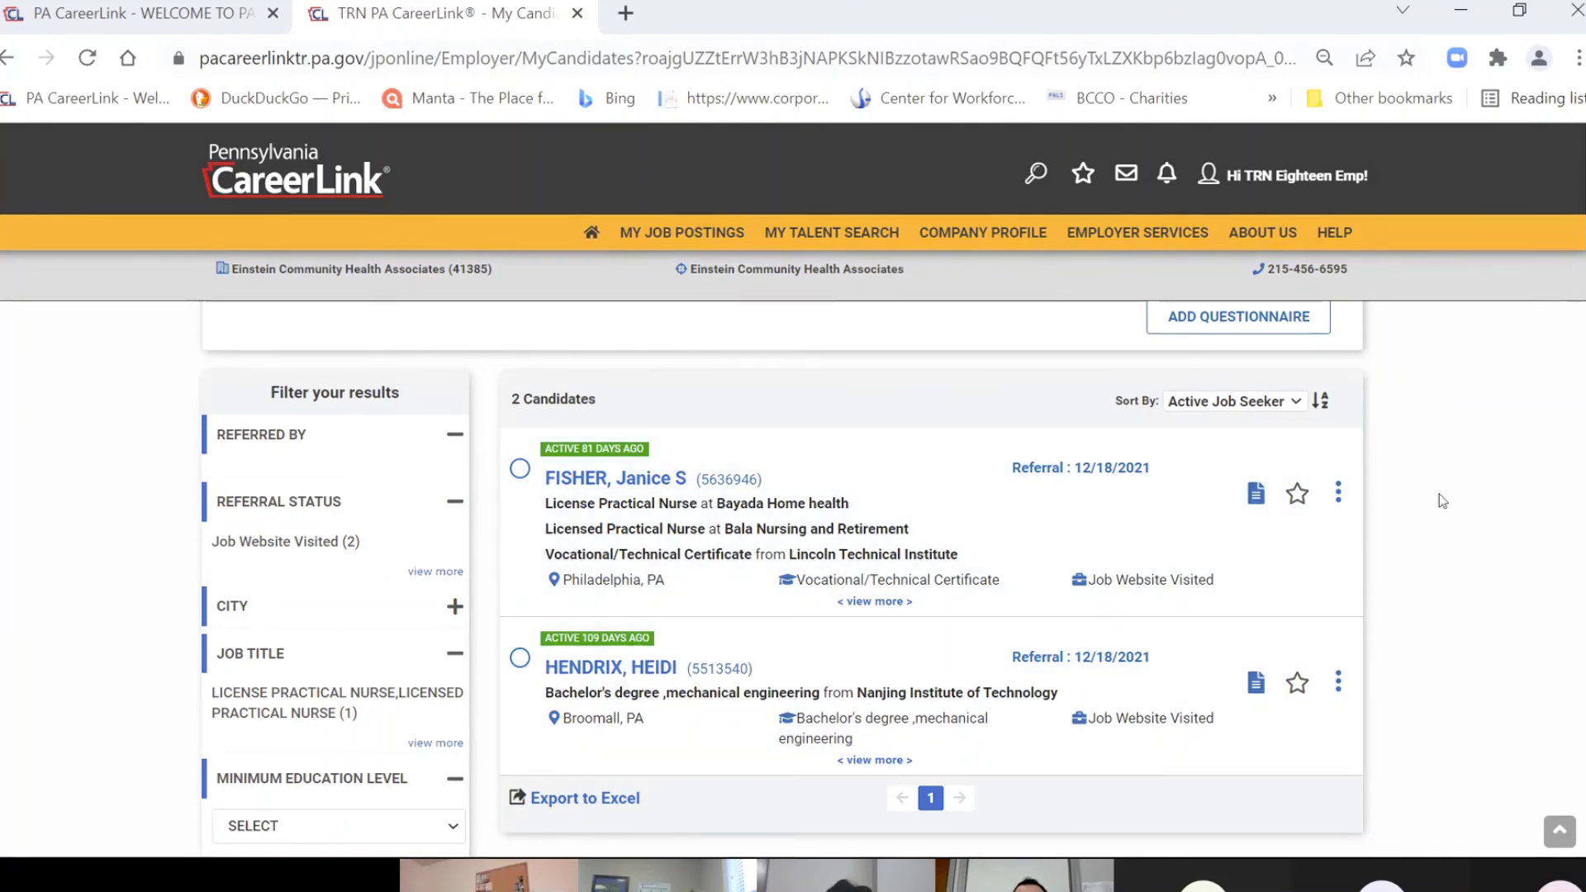
{"action": "scroll", "coordinate": [1439, 494], "scroll_direction": "down", "scroll_amount": 1}
{"action": "scroll", "coordinate": [1439, 494], "scroll_direction": "up", "scroll_amount": 1}
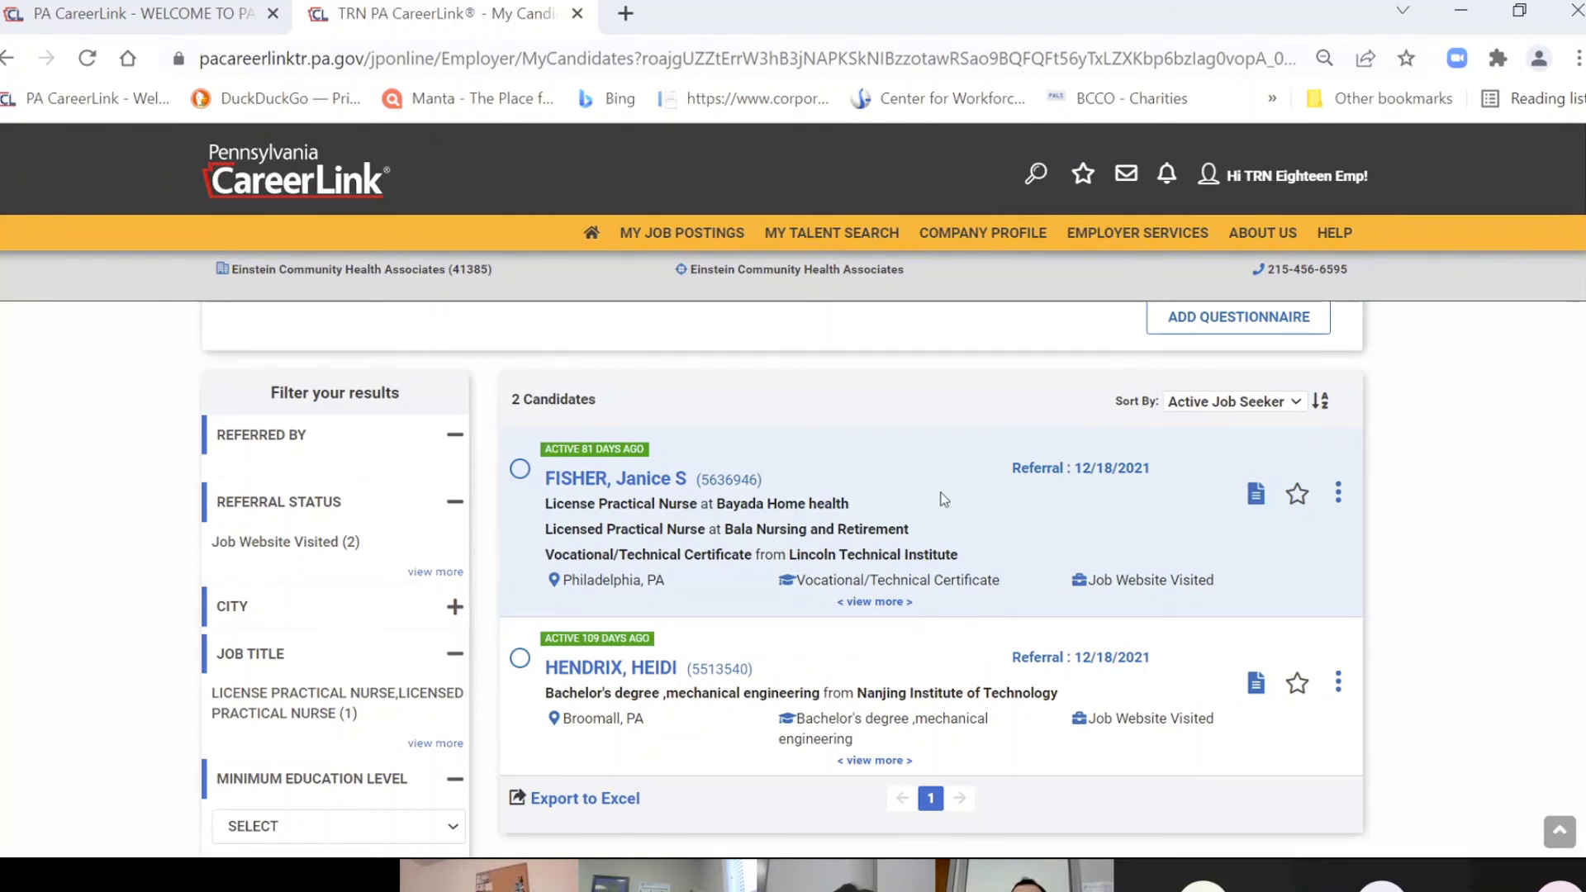
- Open the first referred candidate's resume and examine the contact details, work experience, certifications and job referral status section
{"action": "left_click", "coordinate": [615, 479]}
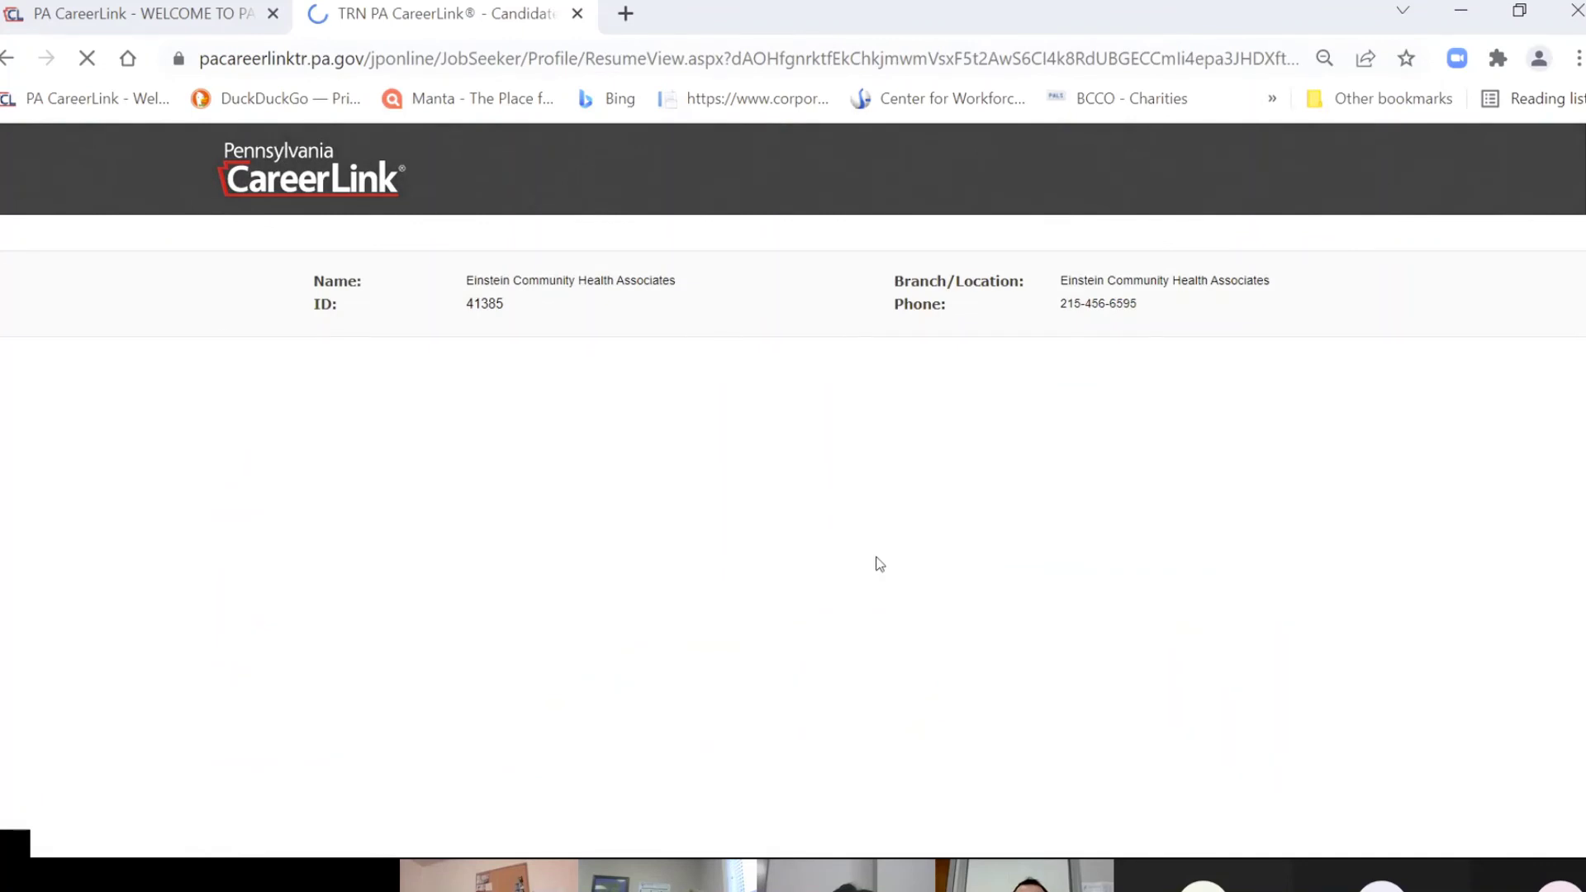
{"action": "scroll", "coordinate": [569, 506], "scroll_direction": "down", "scroll_amount": 1}
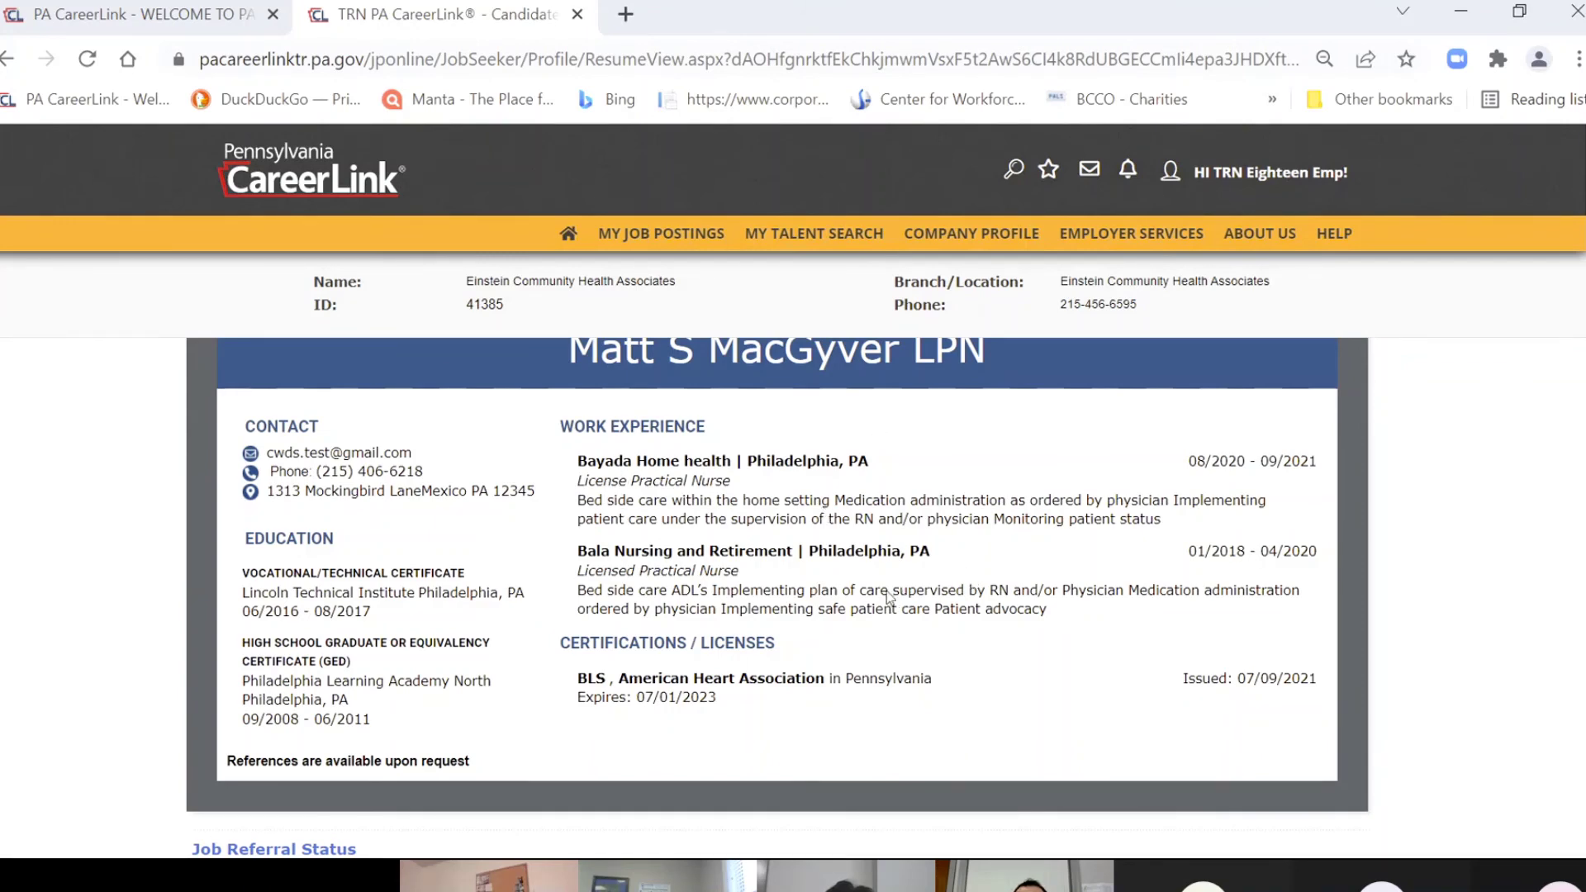
{"action": "scroll", "coordinate": [890, 596], "scroll_direction": "down", "scroll_amount": 2}
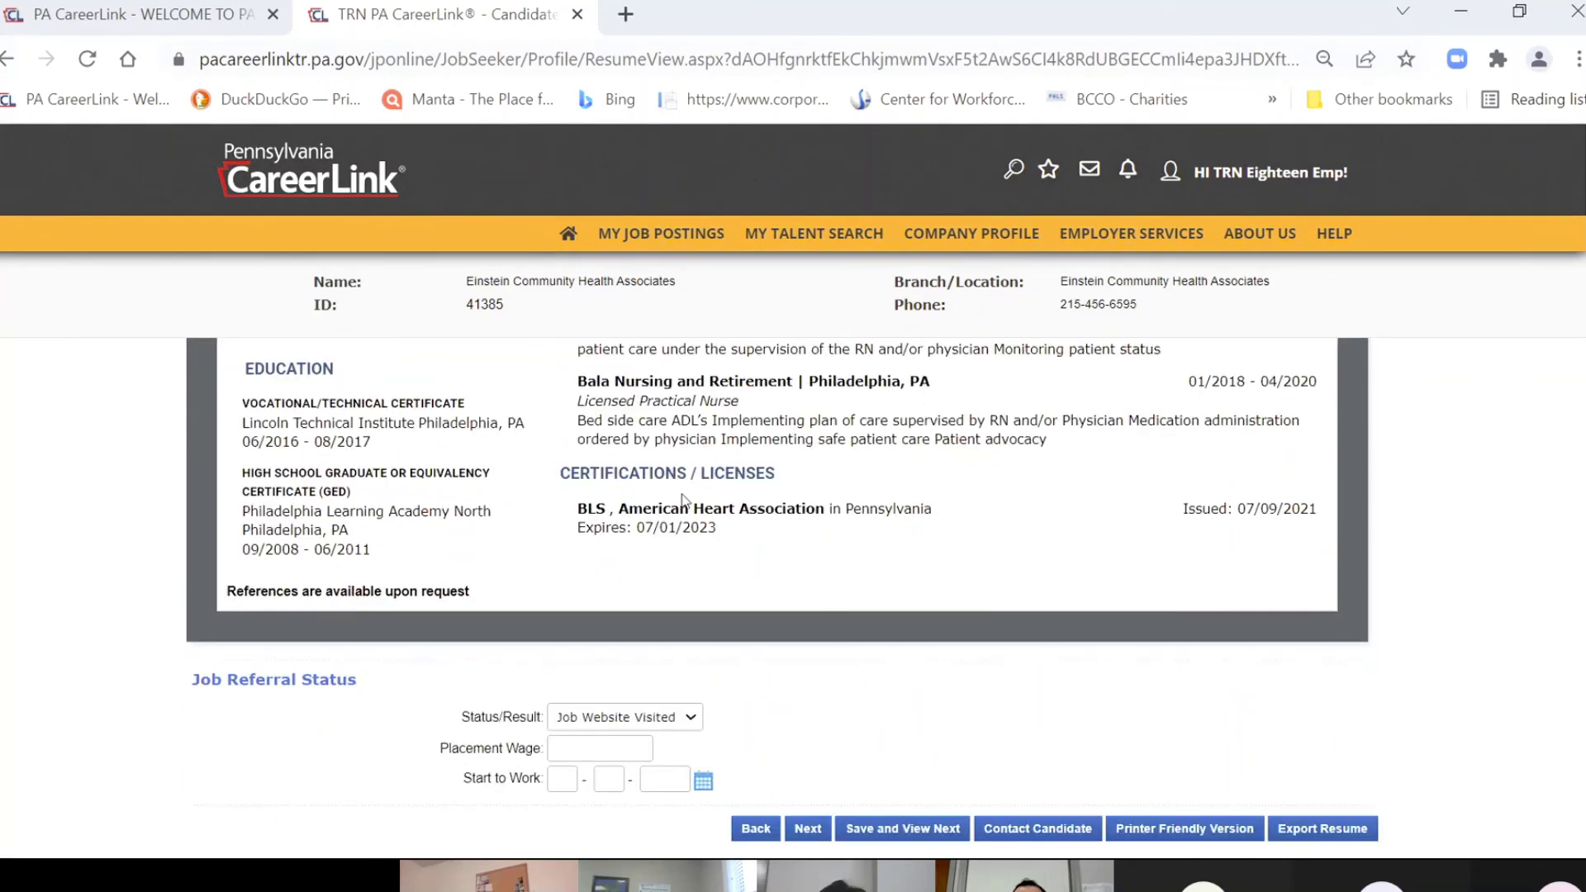
{"action": "scroll", "coordinate": [735, 520], "scroll_direction": "up", "scroll_amount": 2}
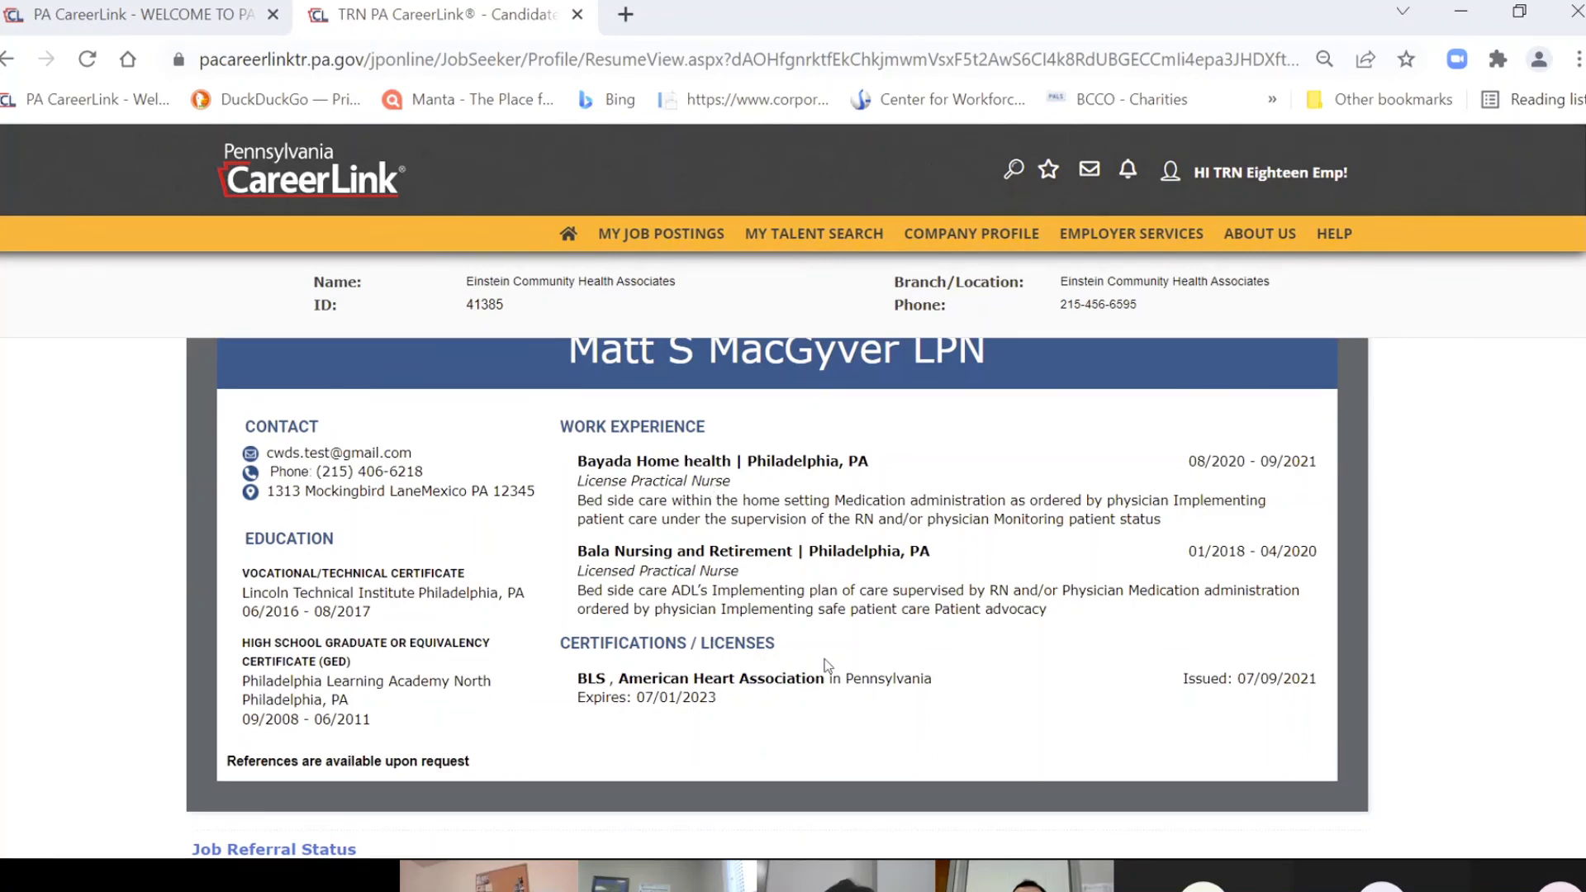
{"action": "scroll", "coordinate": [860, 654], "scroll_direction": "down", "scroll_amount": 2}
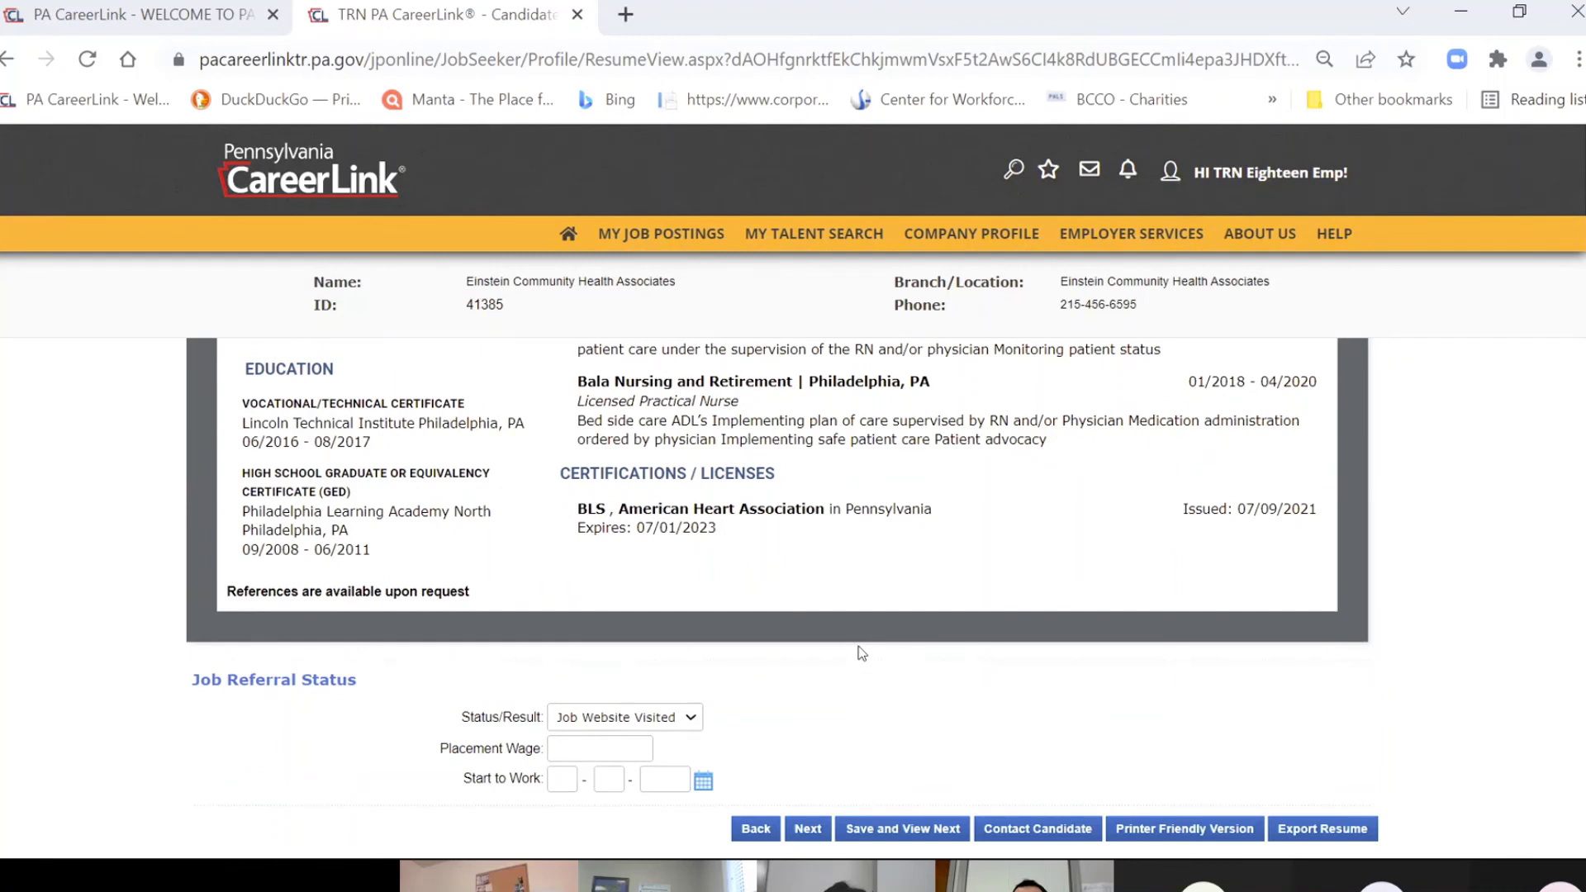
{"action": "scroll", "coordinate": [693, 553], "scroll_direction": "down", "scroll_amount": 2}
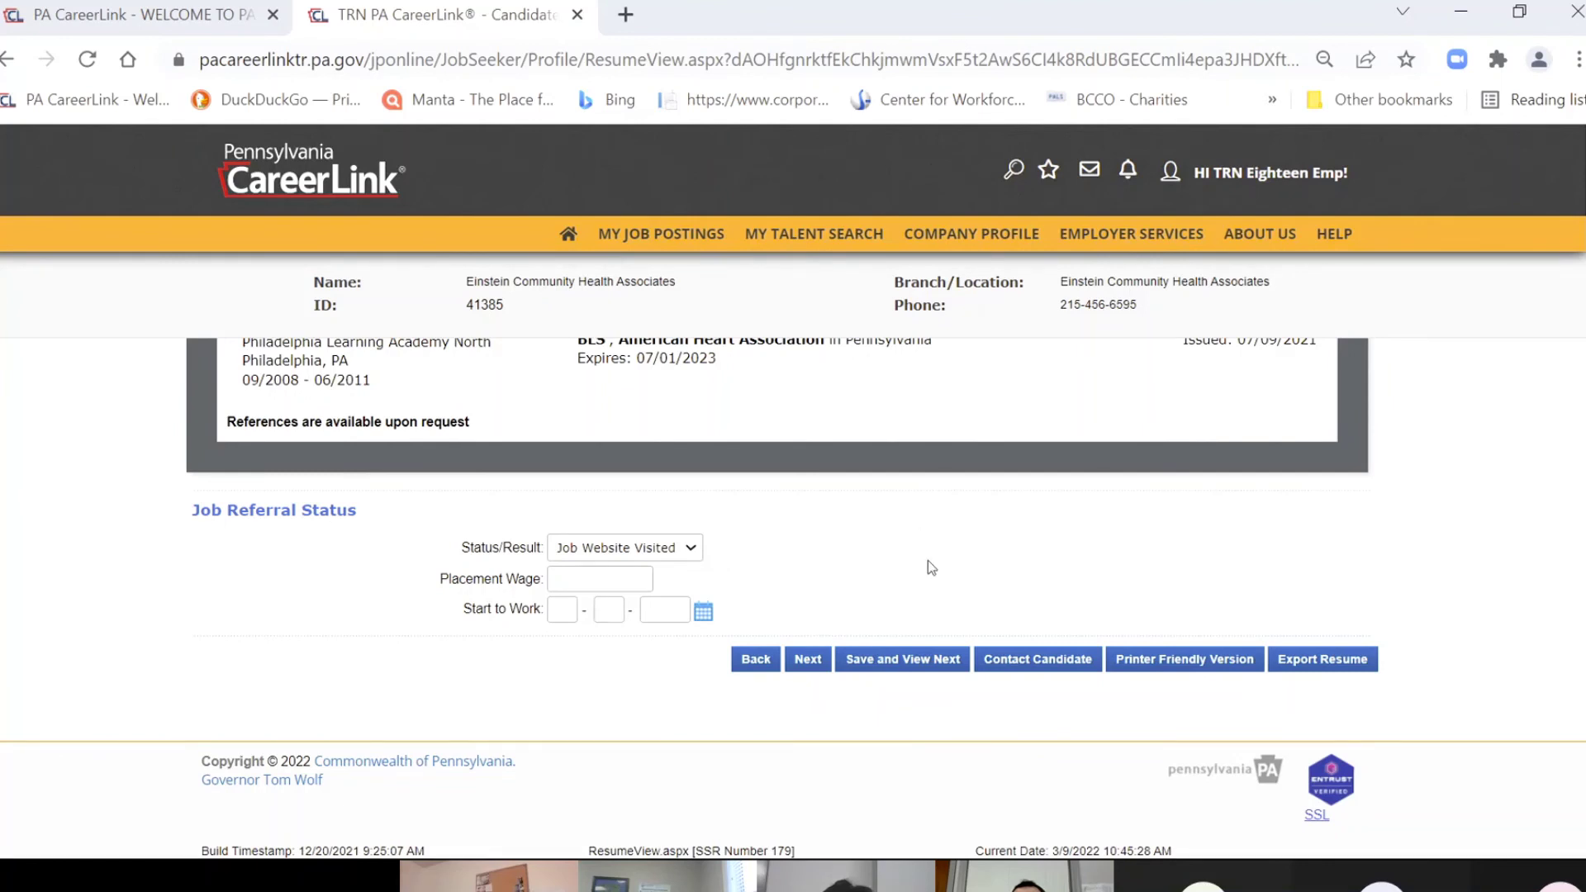
{"action": "scroll", "coordinate": [1082, 579], "scroll_direction": "down", "scroll_amount": 1}
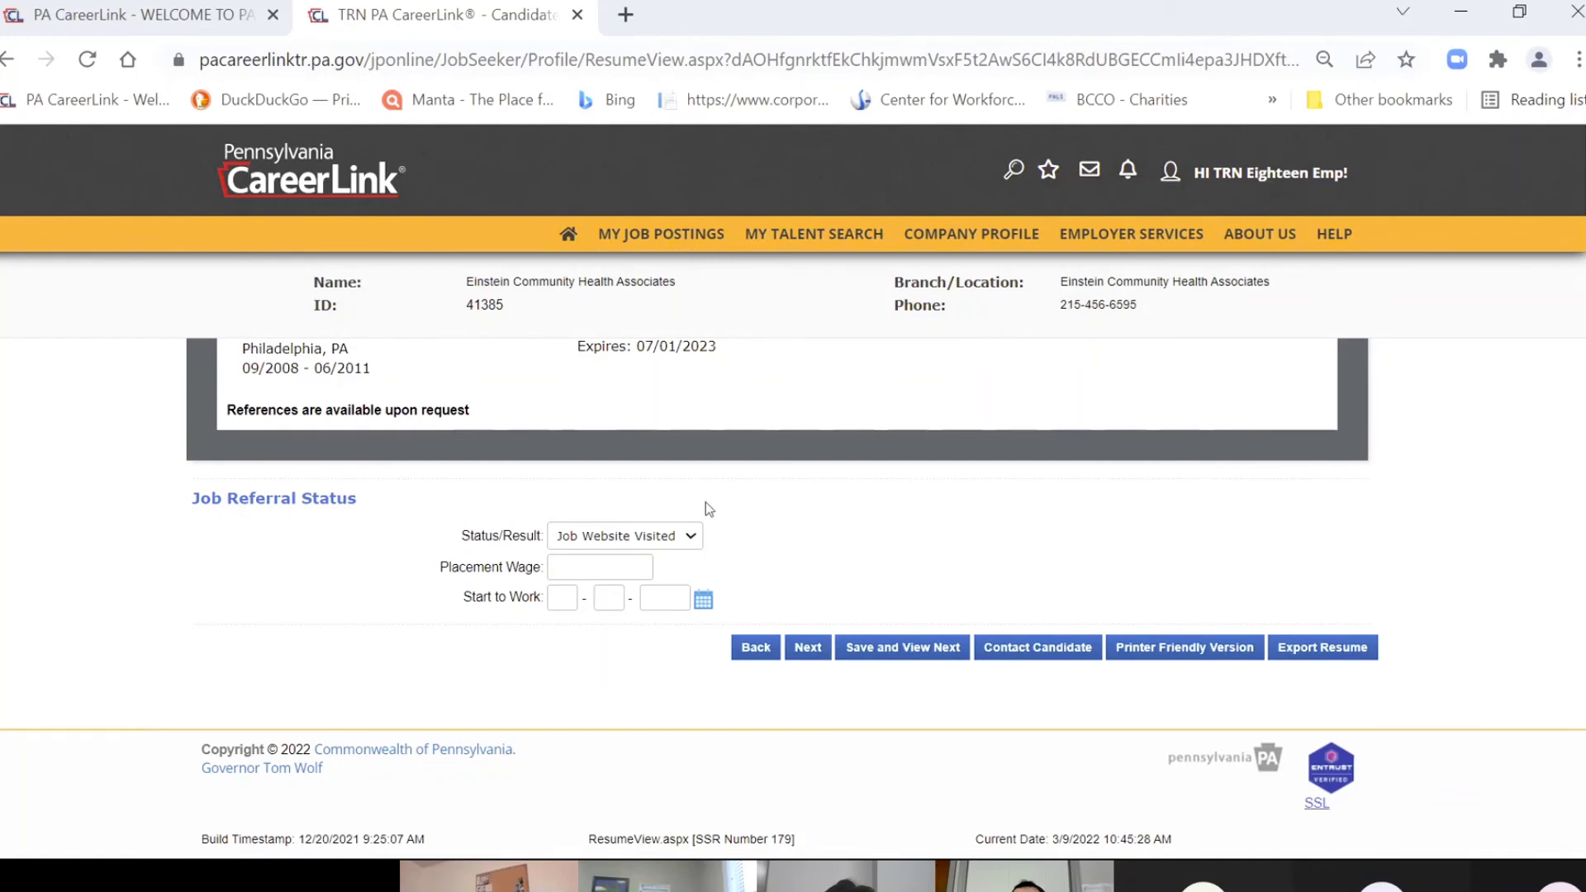
{"action": "scroll", "coordinate": [706, 504], "scroll_direction": "up", "scroll_amount": 4}
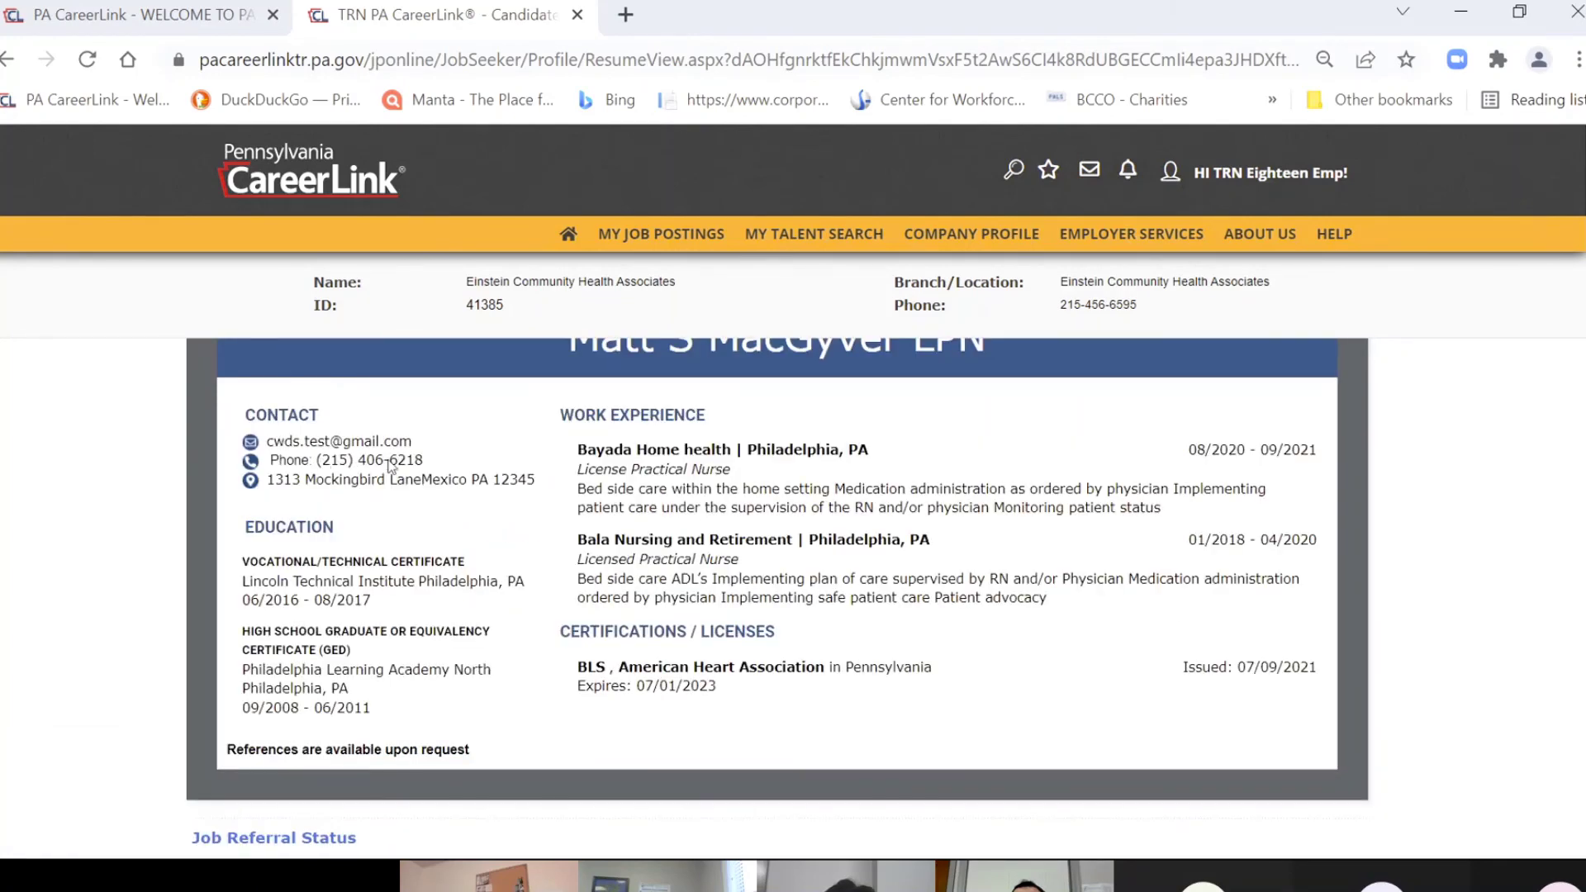
{"action": "scroll", "coordinate": [983, 519], "scroll_direction": "down", "scroll_amount": 1}
{"action": "scroll", "coordinate": [982, 519], "scroll_direction": "down", "scroll_amount": 4}
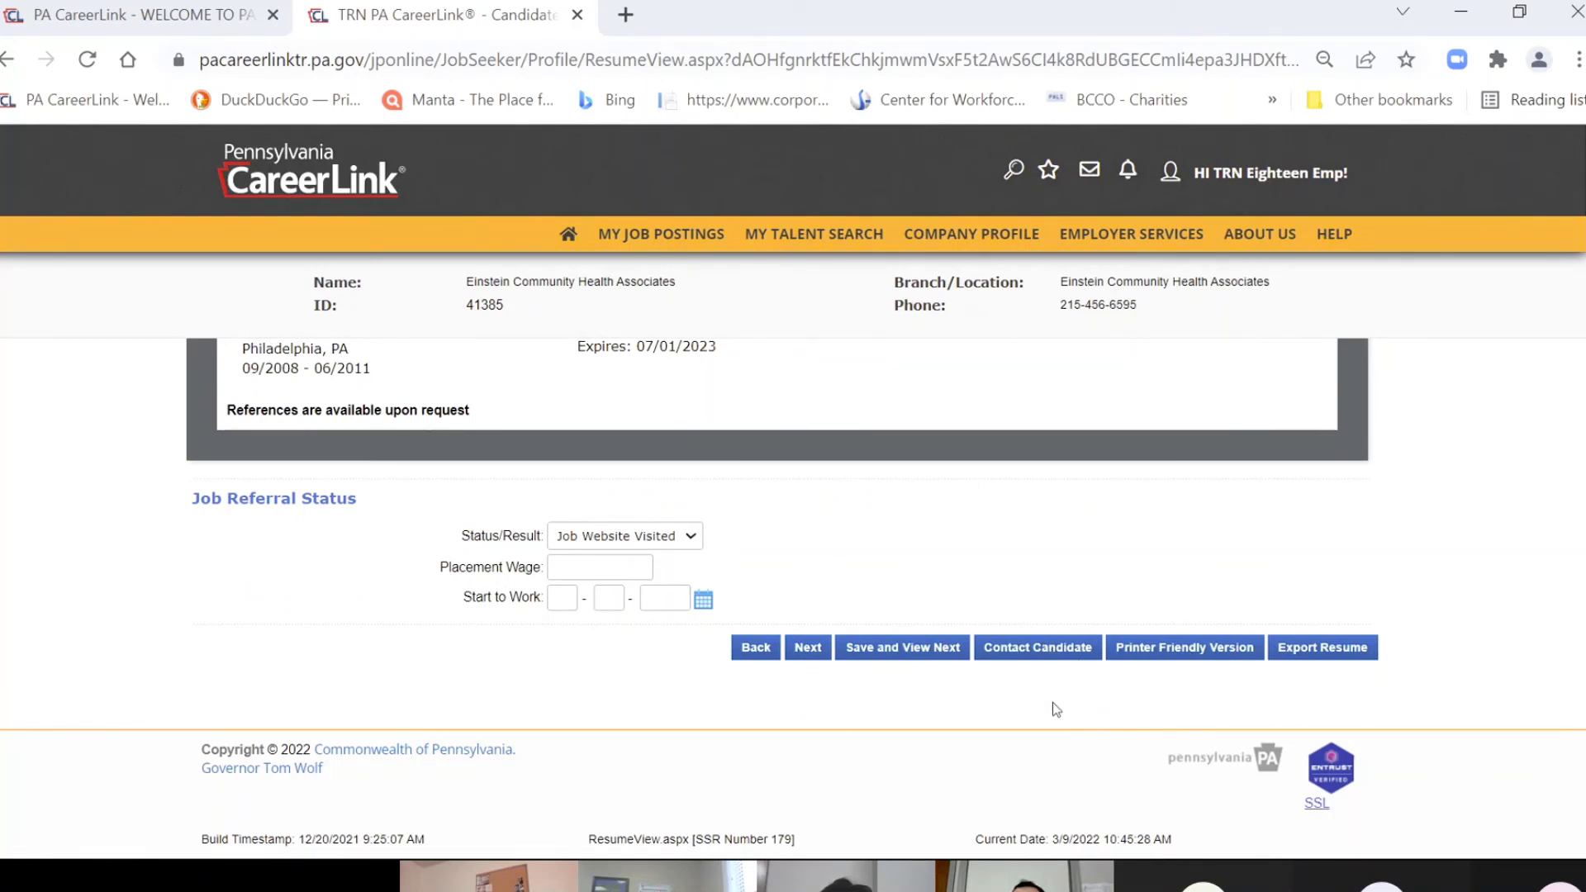
- Open the prepared contact message to the candidate about the LPN opening, review its content and close it without sending
{"action": "left_click", "coordinate": [1045, 658]}
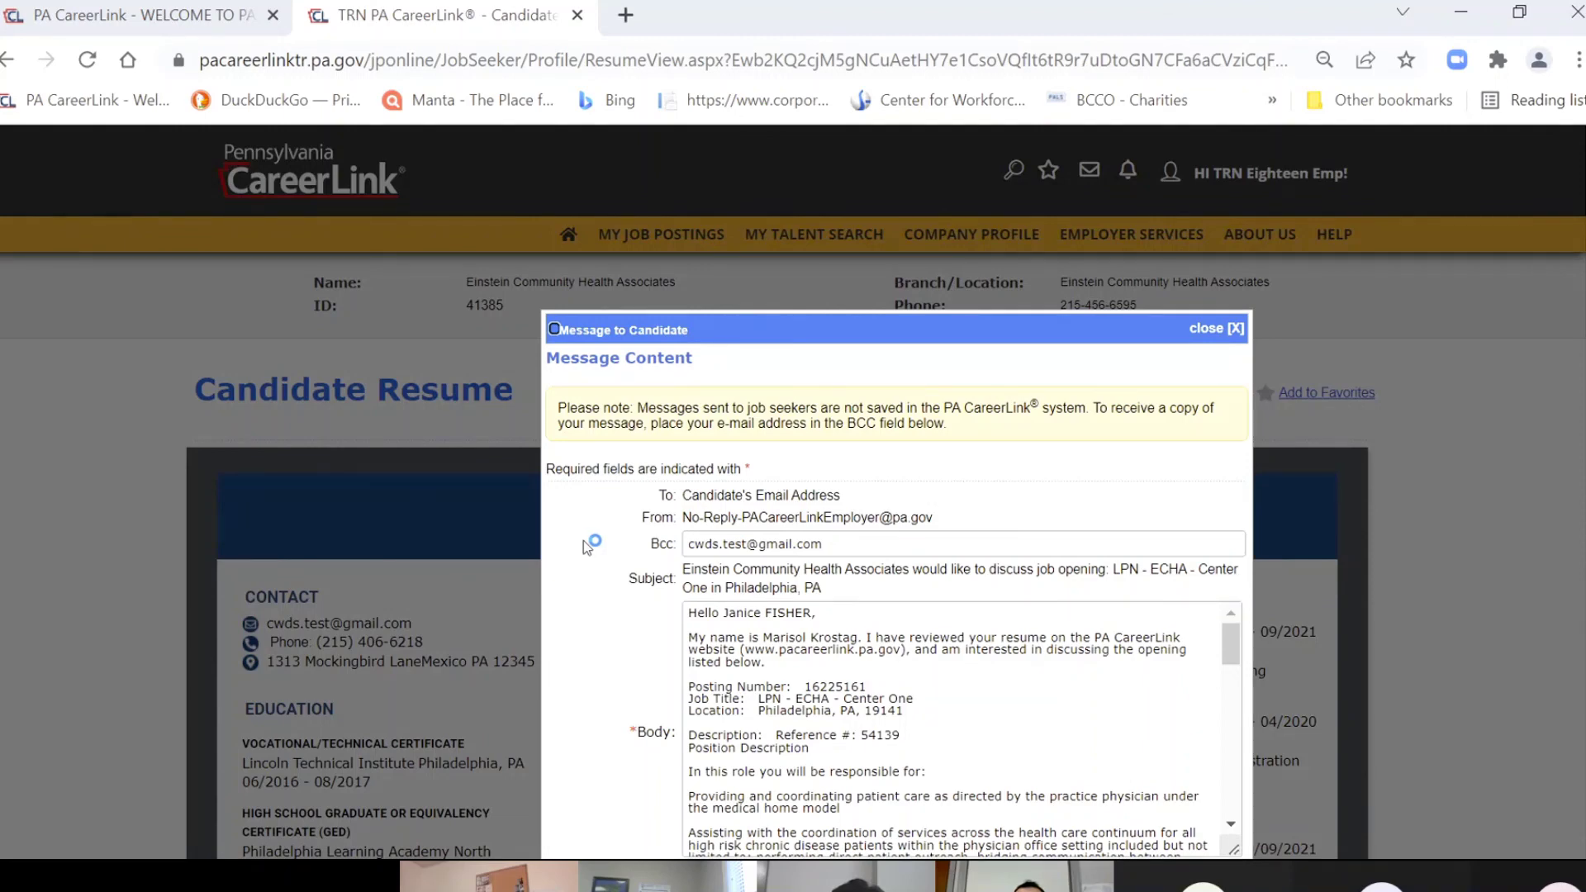
{"action": "scroll", "coordinate": [583, 541], "scroll_direction": "down", "scroll_amount": 2}
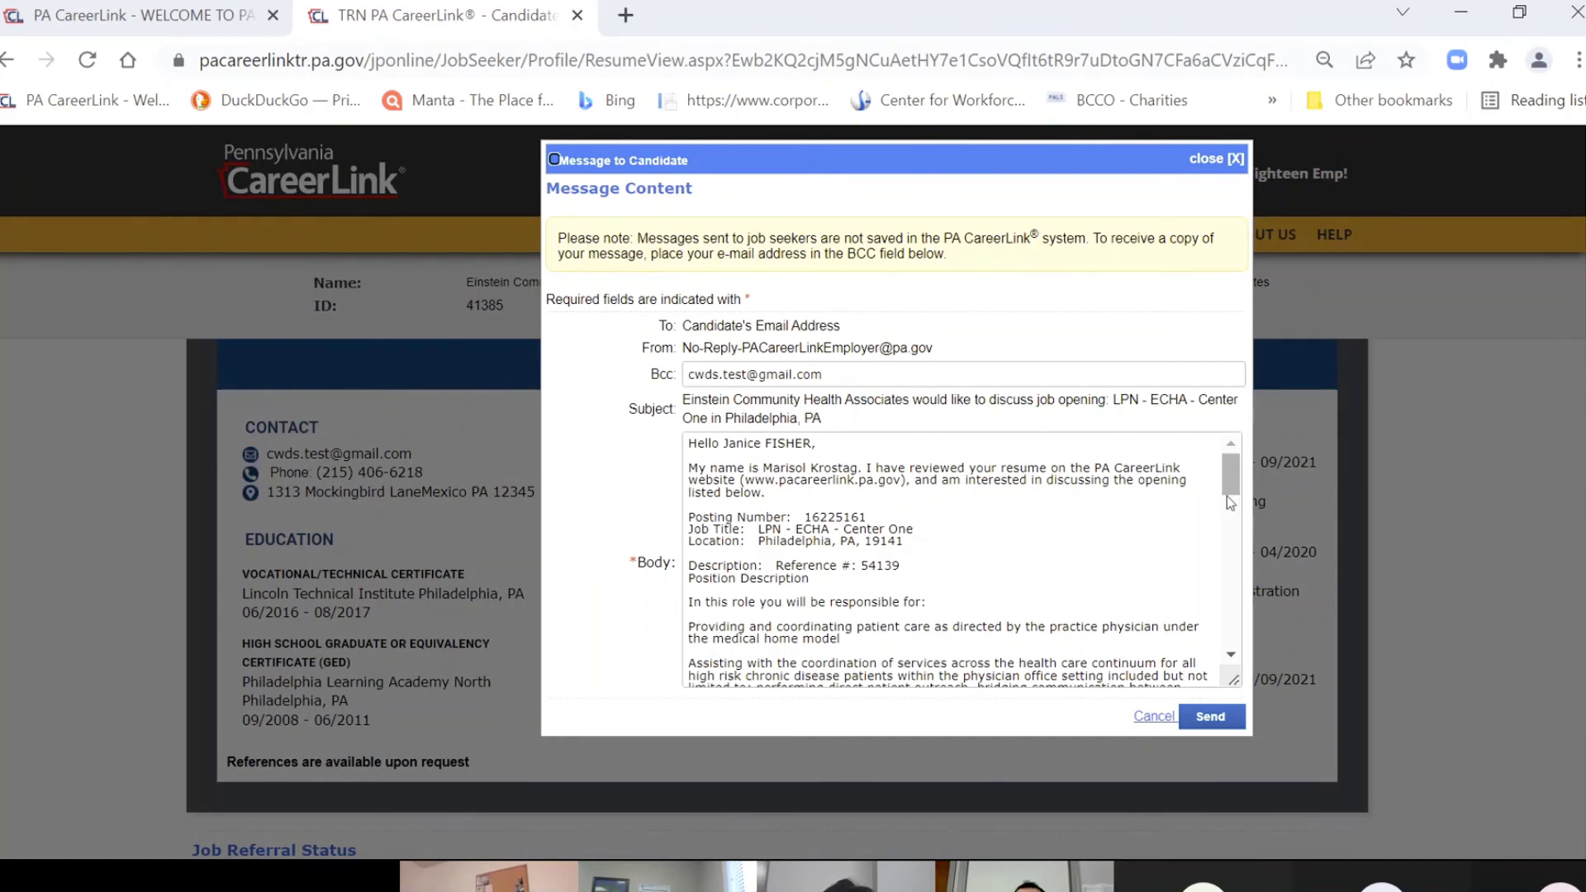
{"action": "left_click", "coordinate": [1235, 159]}
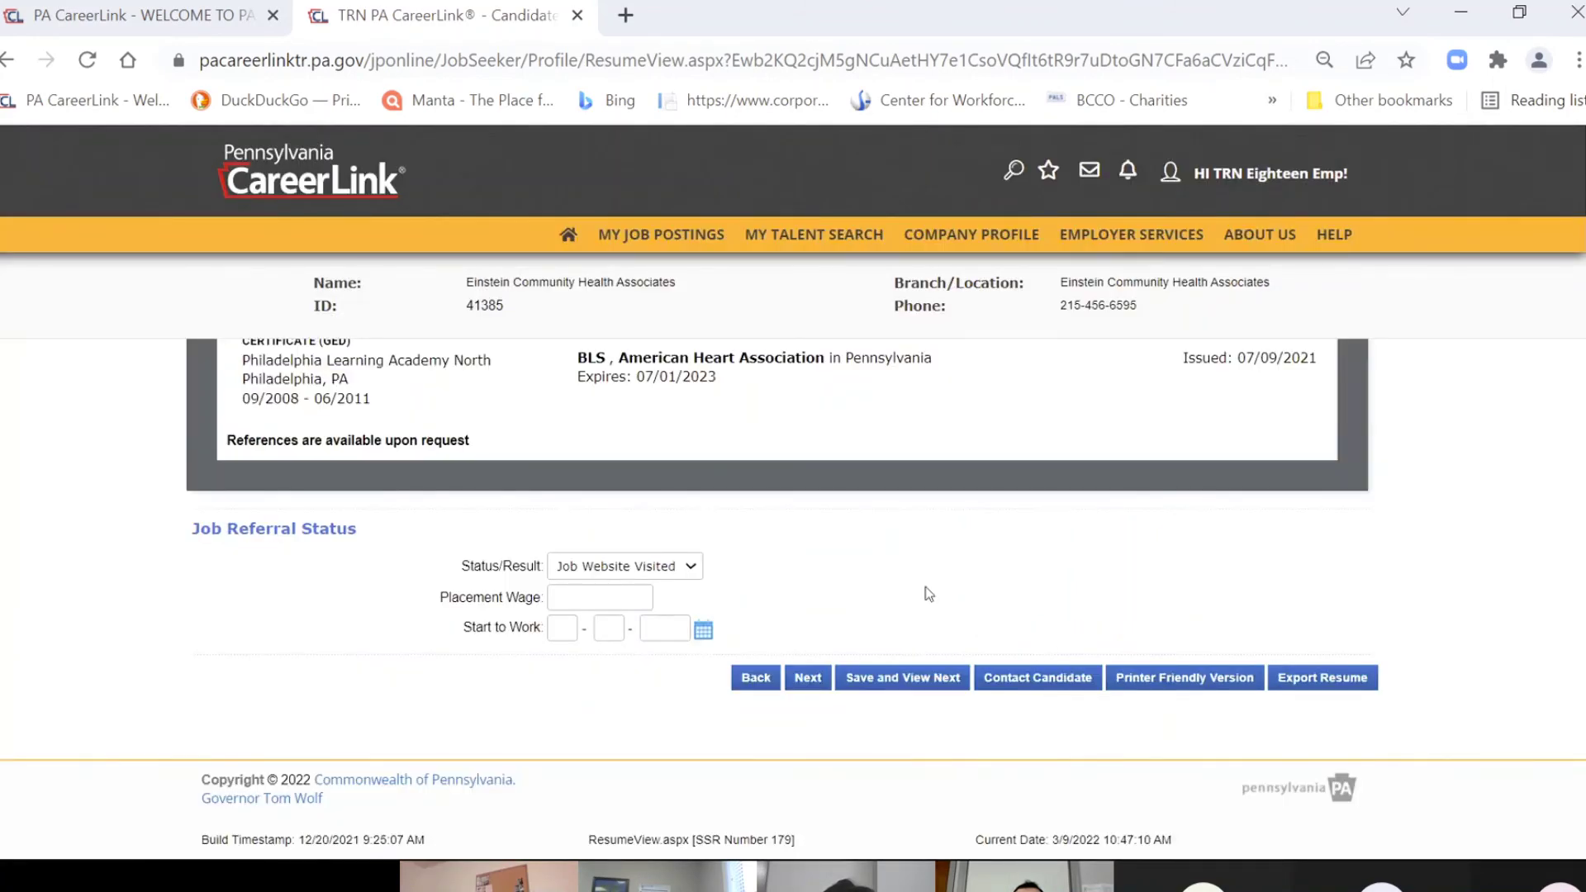
{"action": "scroll", "coordinate": [926, 586], "scroll_direction": "up", "scroll_amount": 6}
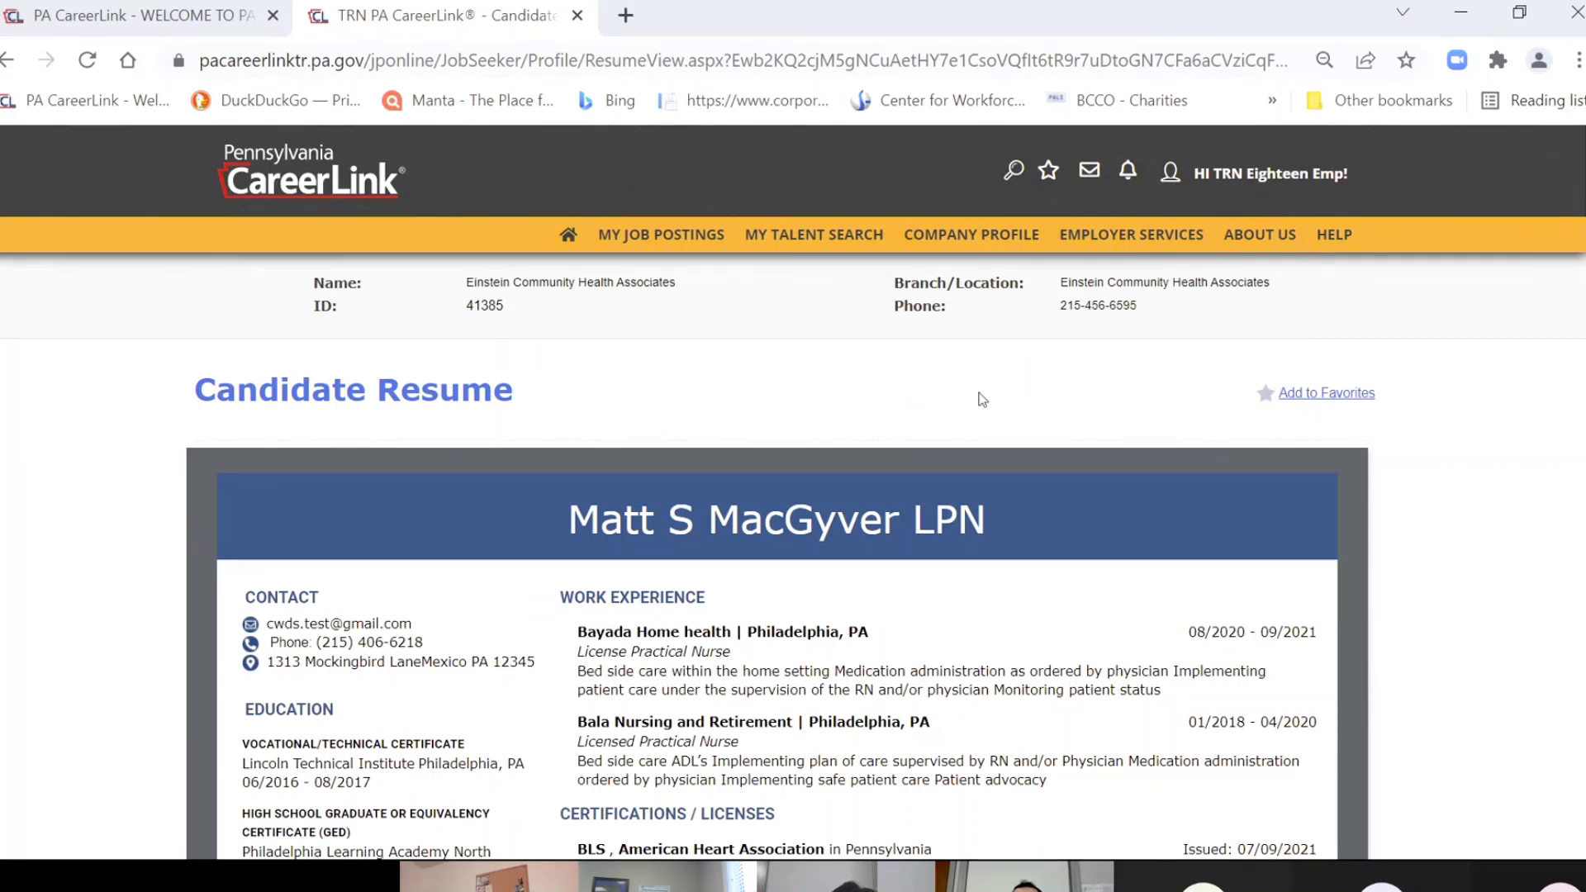
{"action": "mouse_move", "coordinate": [855, 220]}
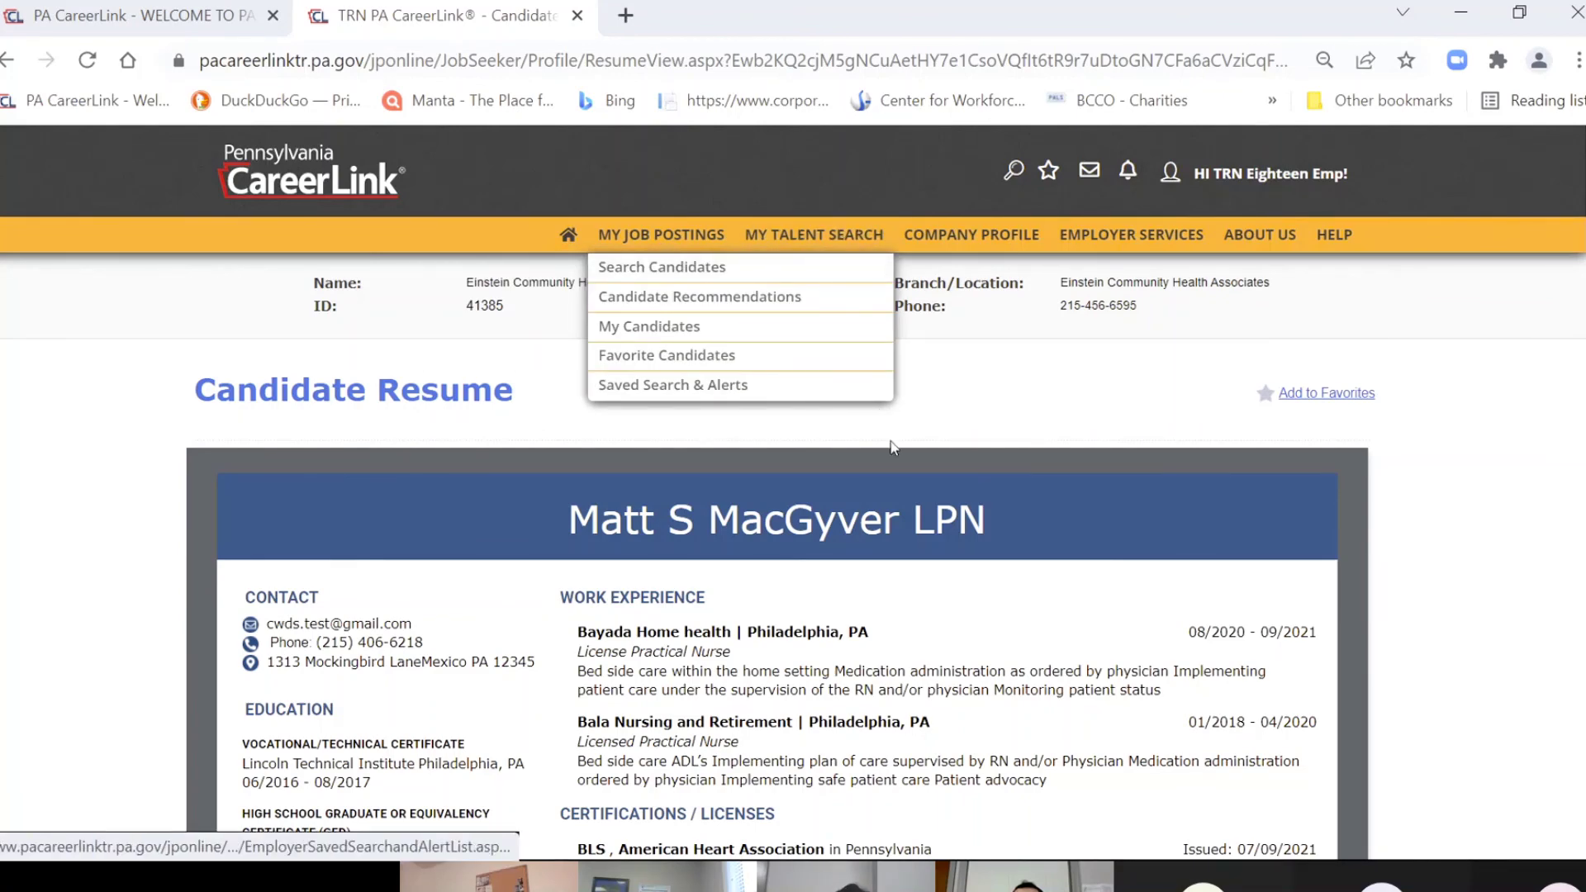
{"action": "scroll", "coordinate": [894, 450], "scroll_direction": "down", "scroll_amount": 2}
{"action": "scroll", "coordinate": [890, 459], "scroll_direction": "up", "scroll_amount": 2}
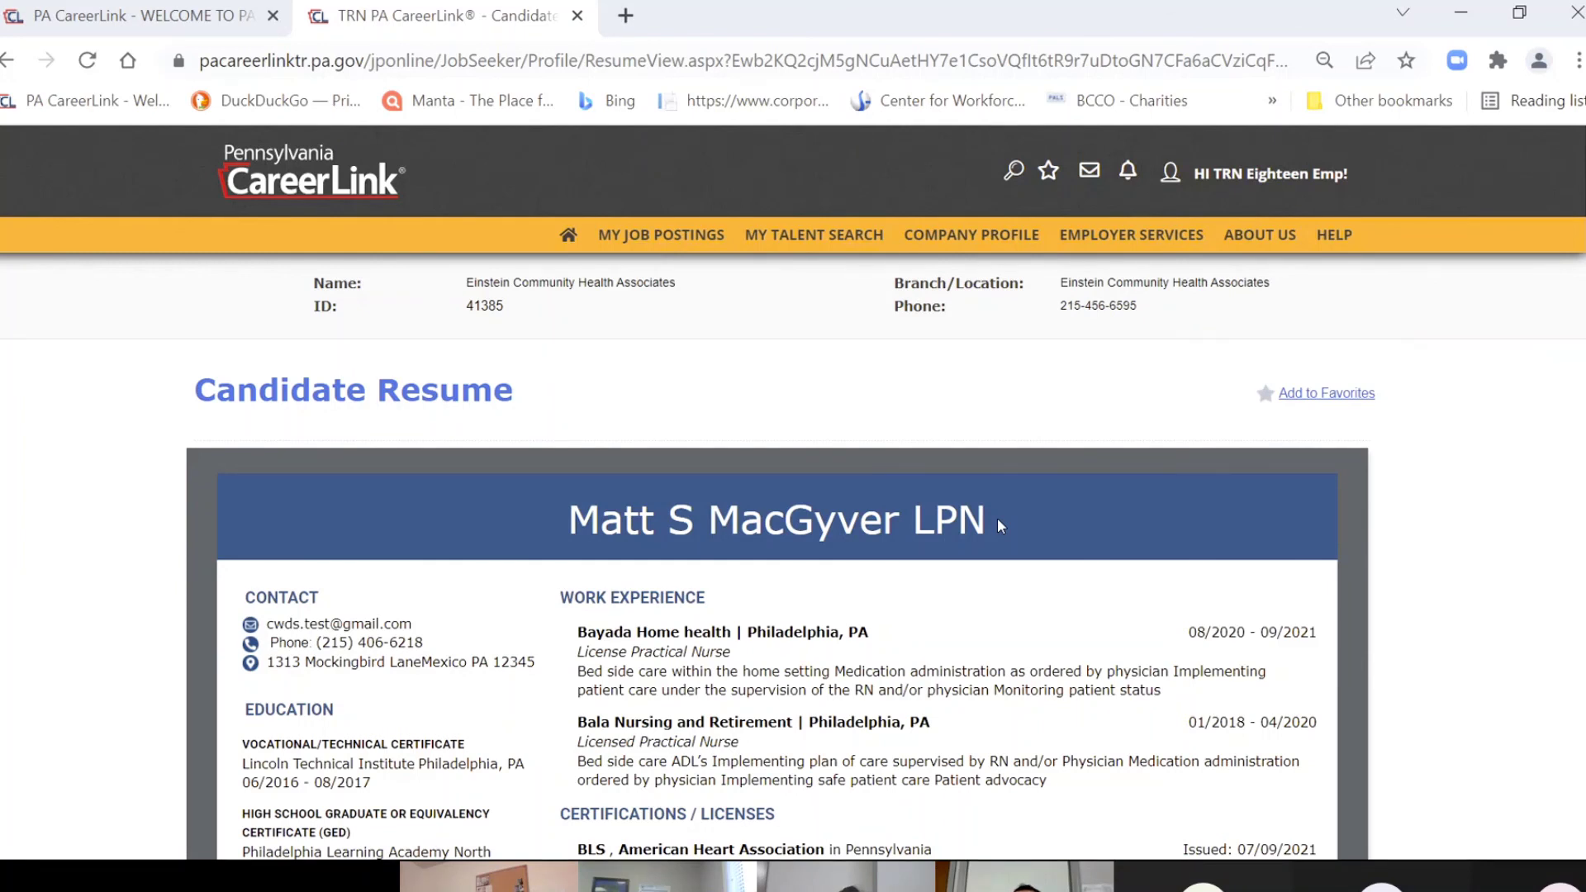
{"action": "mouse_move", "coordinate": [1051, 173]}
{"action": "scroll", "coordinate": [1058, 512], "scroll_direction": "down", "scroll_amount": 6}
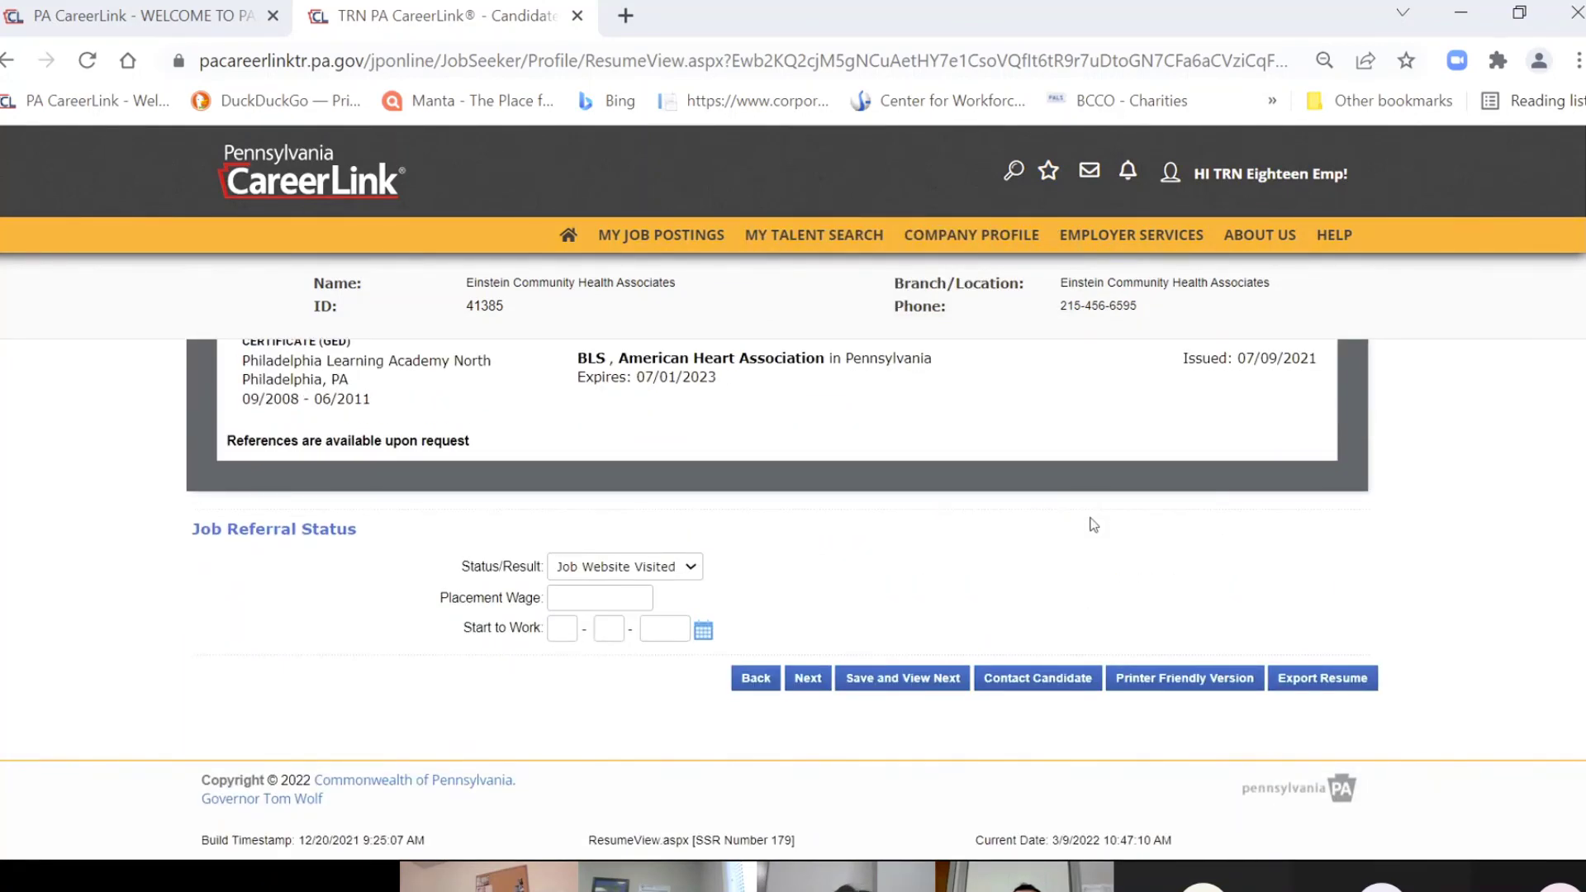
{"action": "scroll", "coordinate": [1093, 538], "scroll_direction": "up", "scroll_amount": 6}
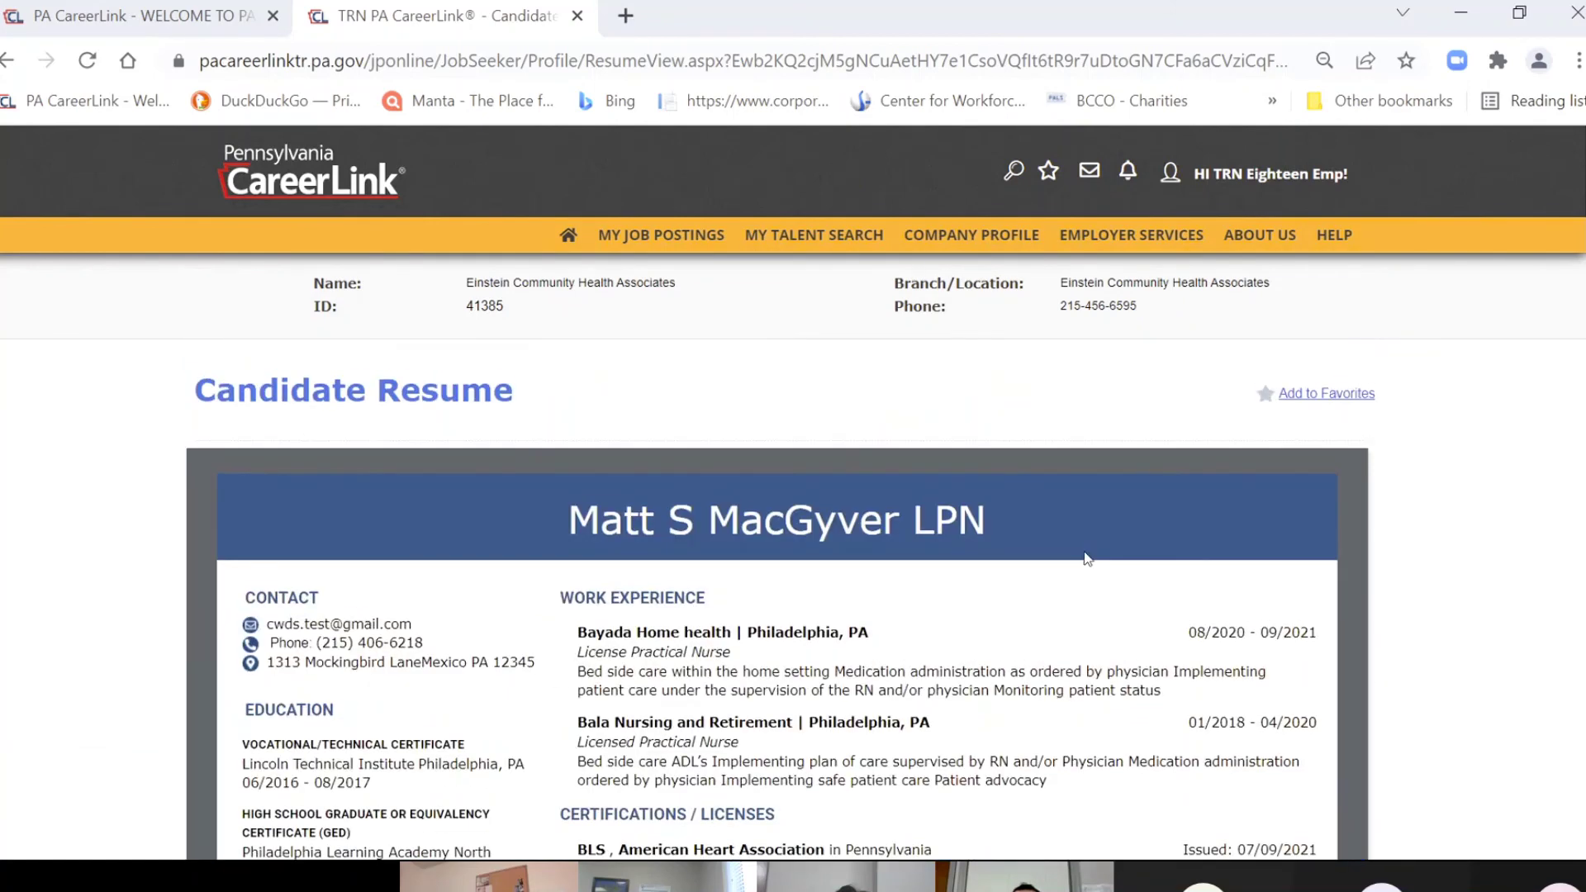
{"action": "scroll", "coordinate": [859, 536], "scroll_direction": "down", "scroll_amount": 2}
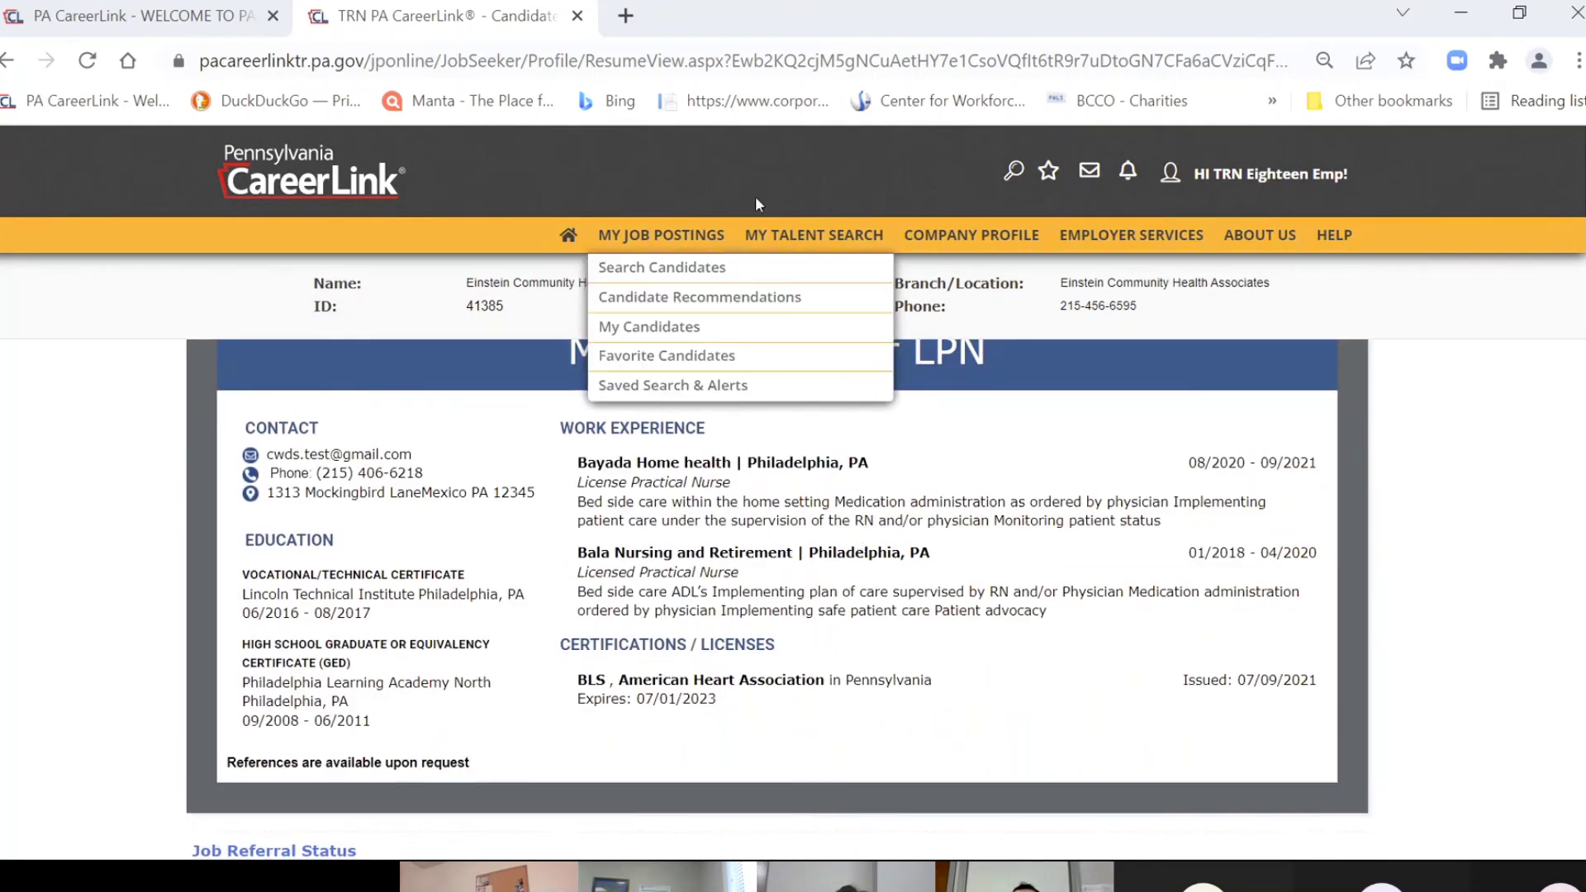
{"action": "mouse_move", "coordinate": [838, 246]}
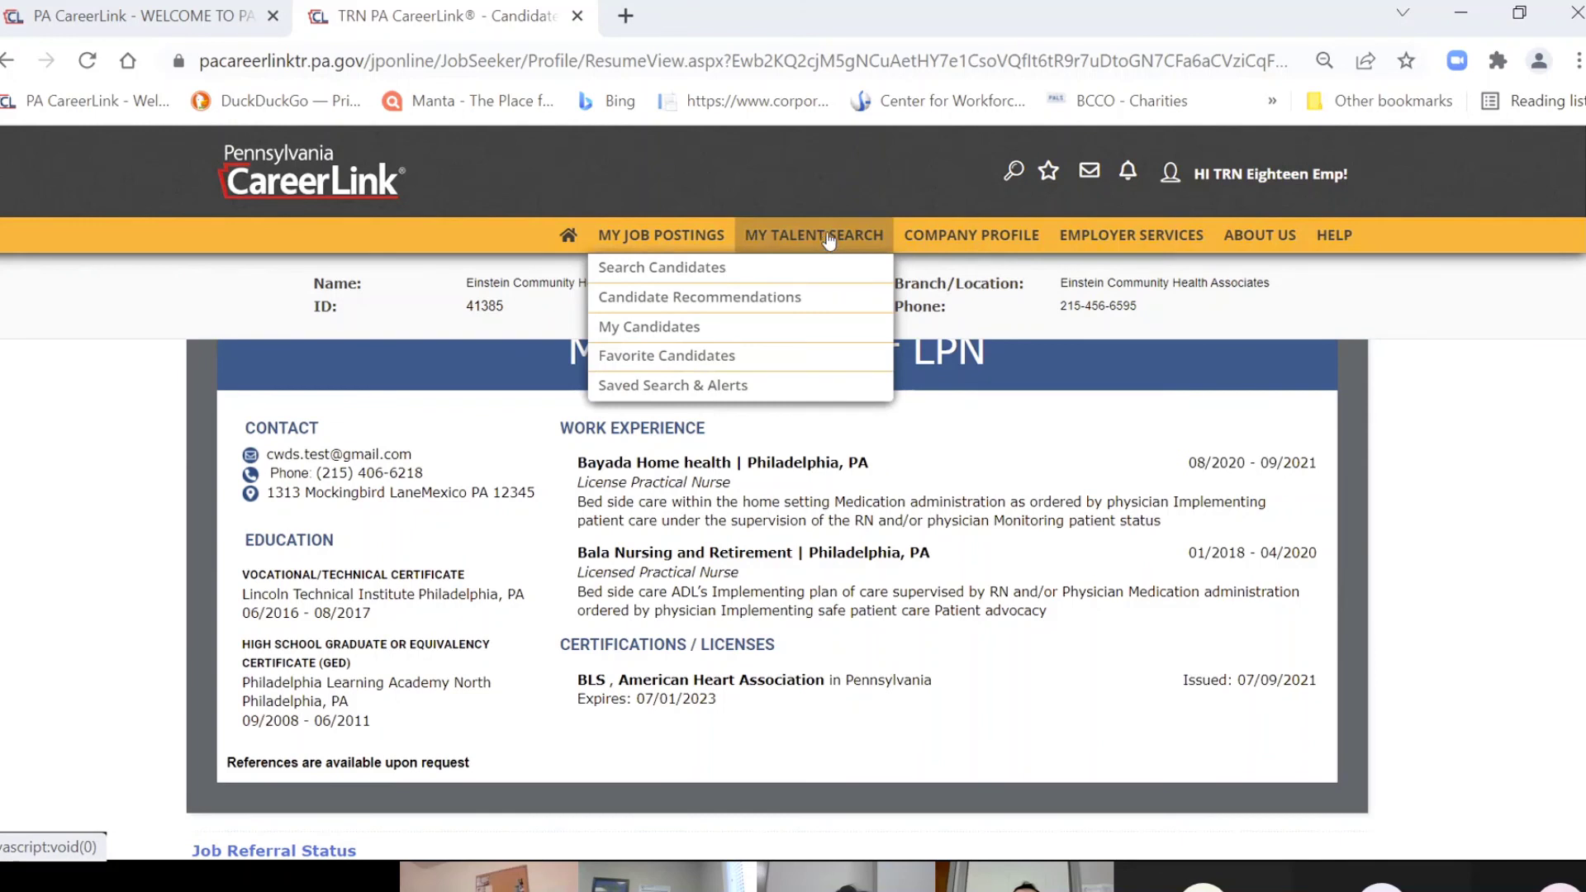
- Leave the candidate's resume and return to the employer's list of job postings
{"action": "mouse_move", "coordinate": [693, 239]}
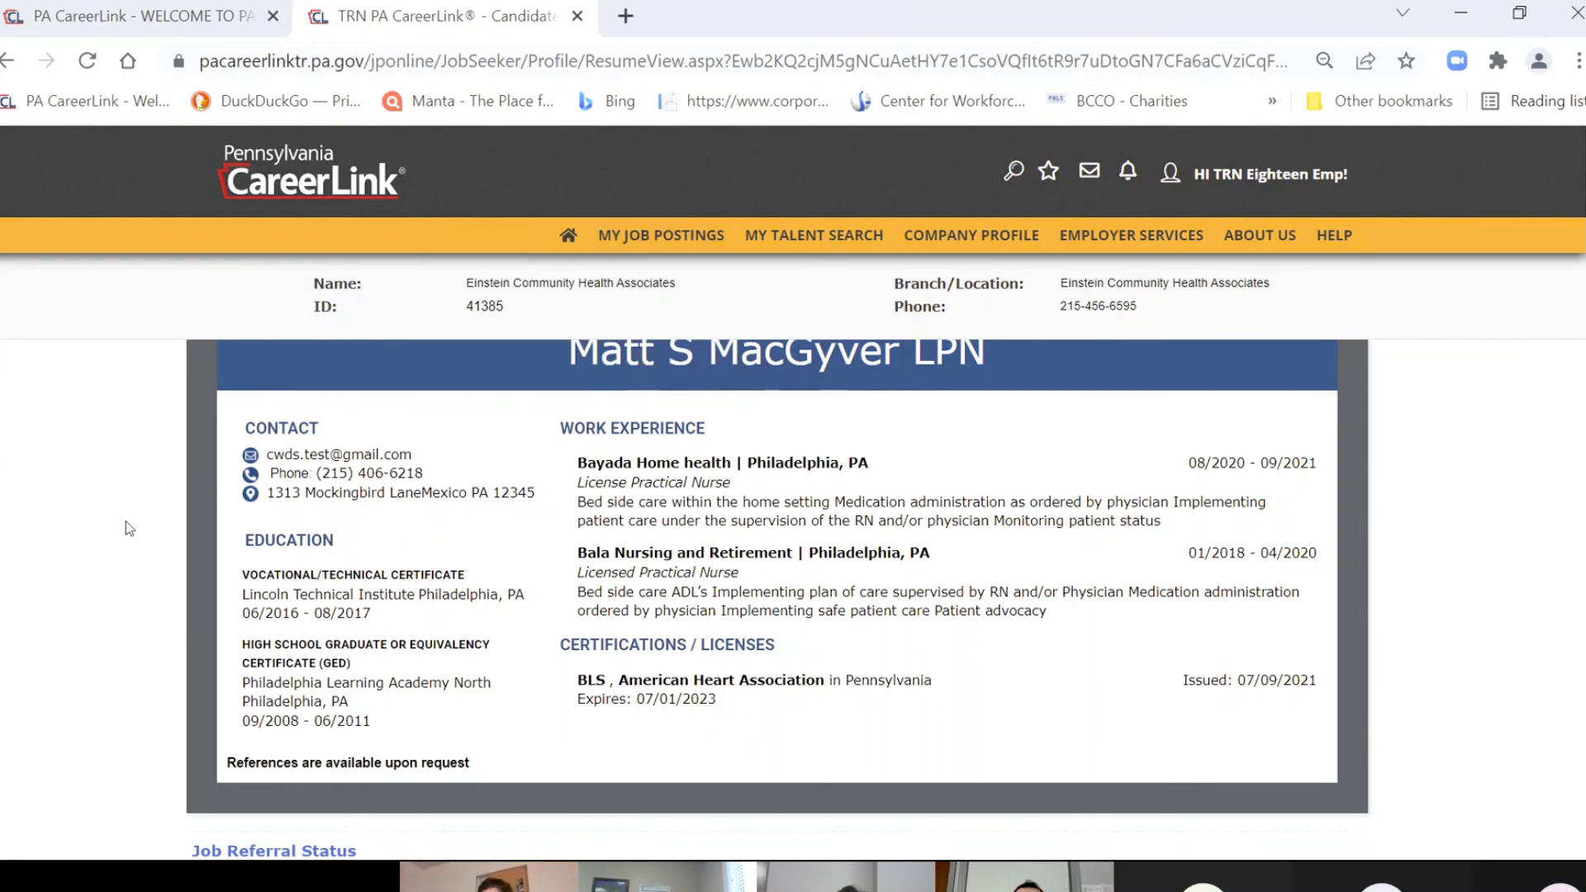
{"action": "scroll", "coordinate": [210, 522], "scroll_direction": "up", "scroll_amount": 2}
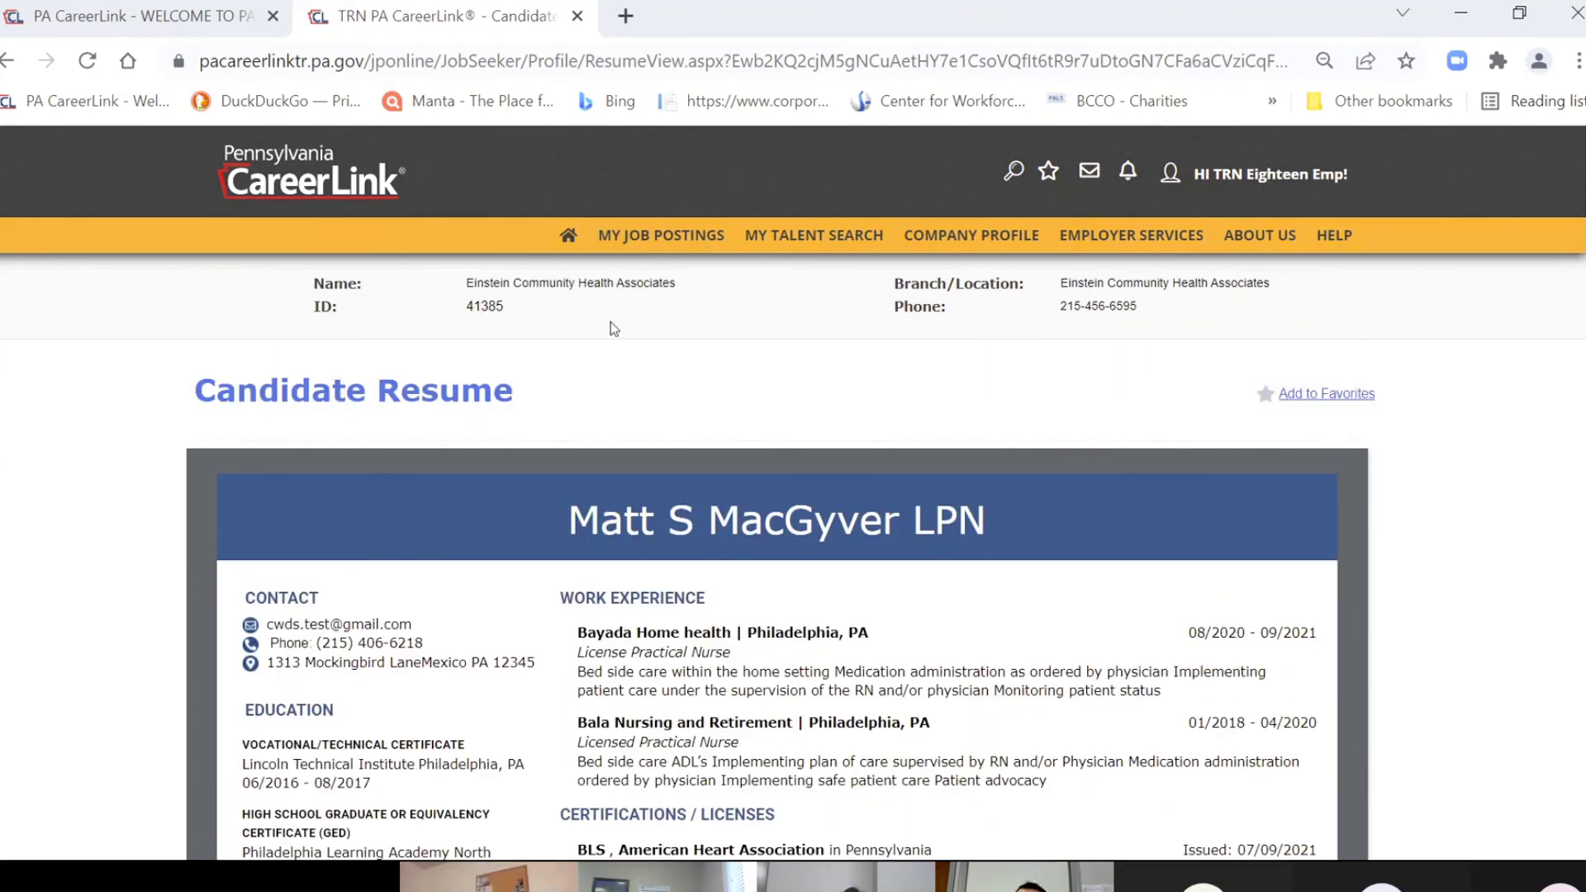
{"action": "left_click", "coordinate": [583, 336]}
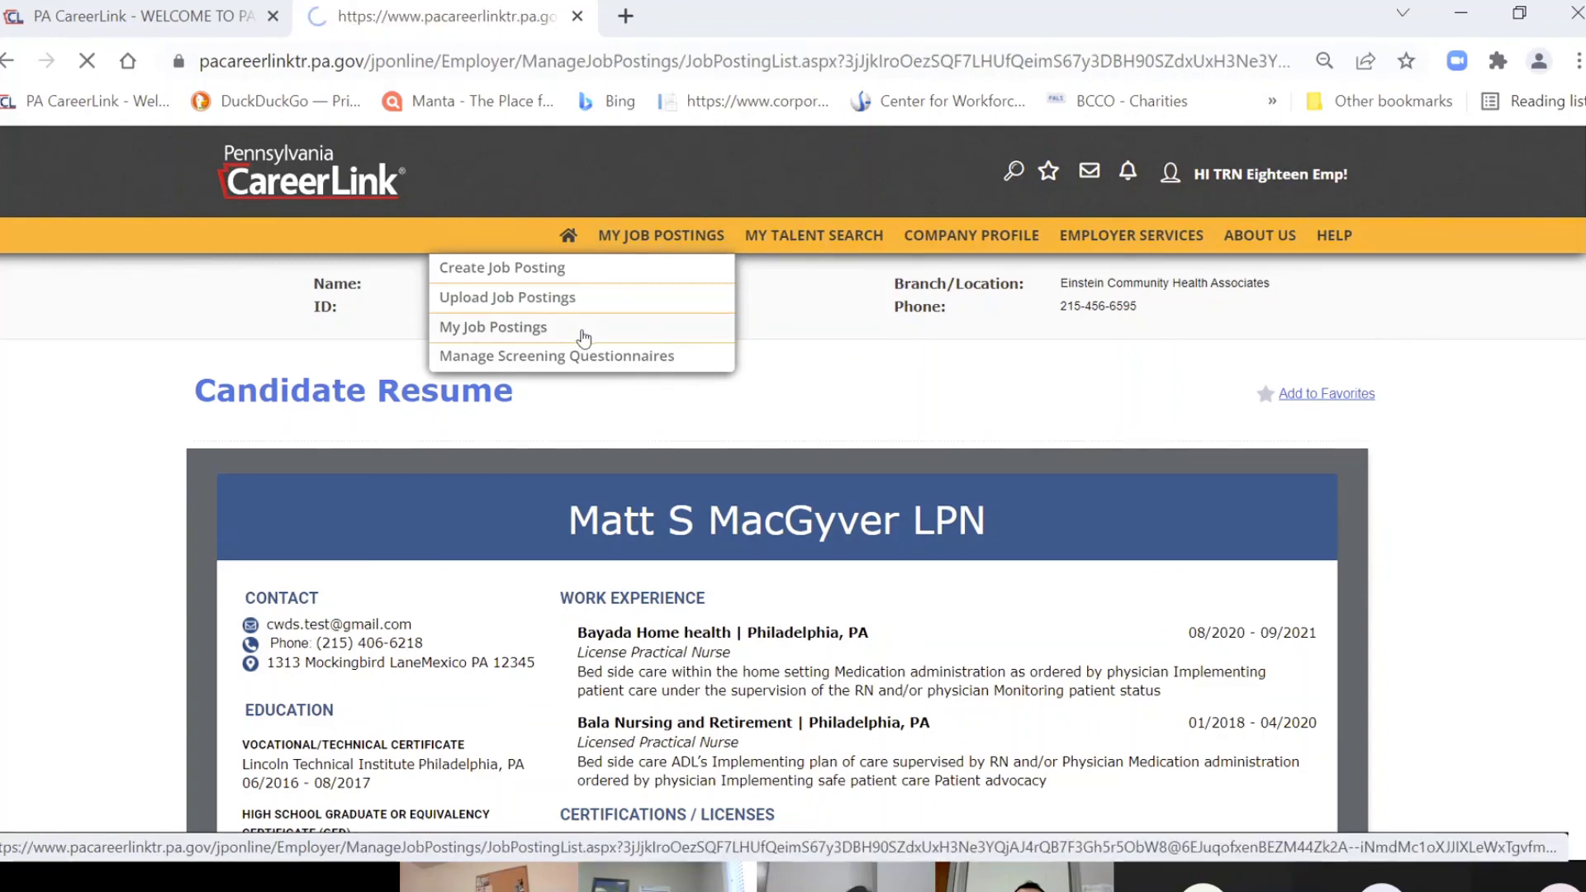
- Select the RN - Crisis Response Center posting in the job posting list and open its candidates
{"action": "scroll", "coordinate": [162, 549], "scroll_direction": "down", "scroll_amount": 10}
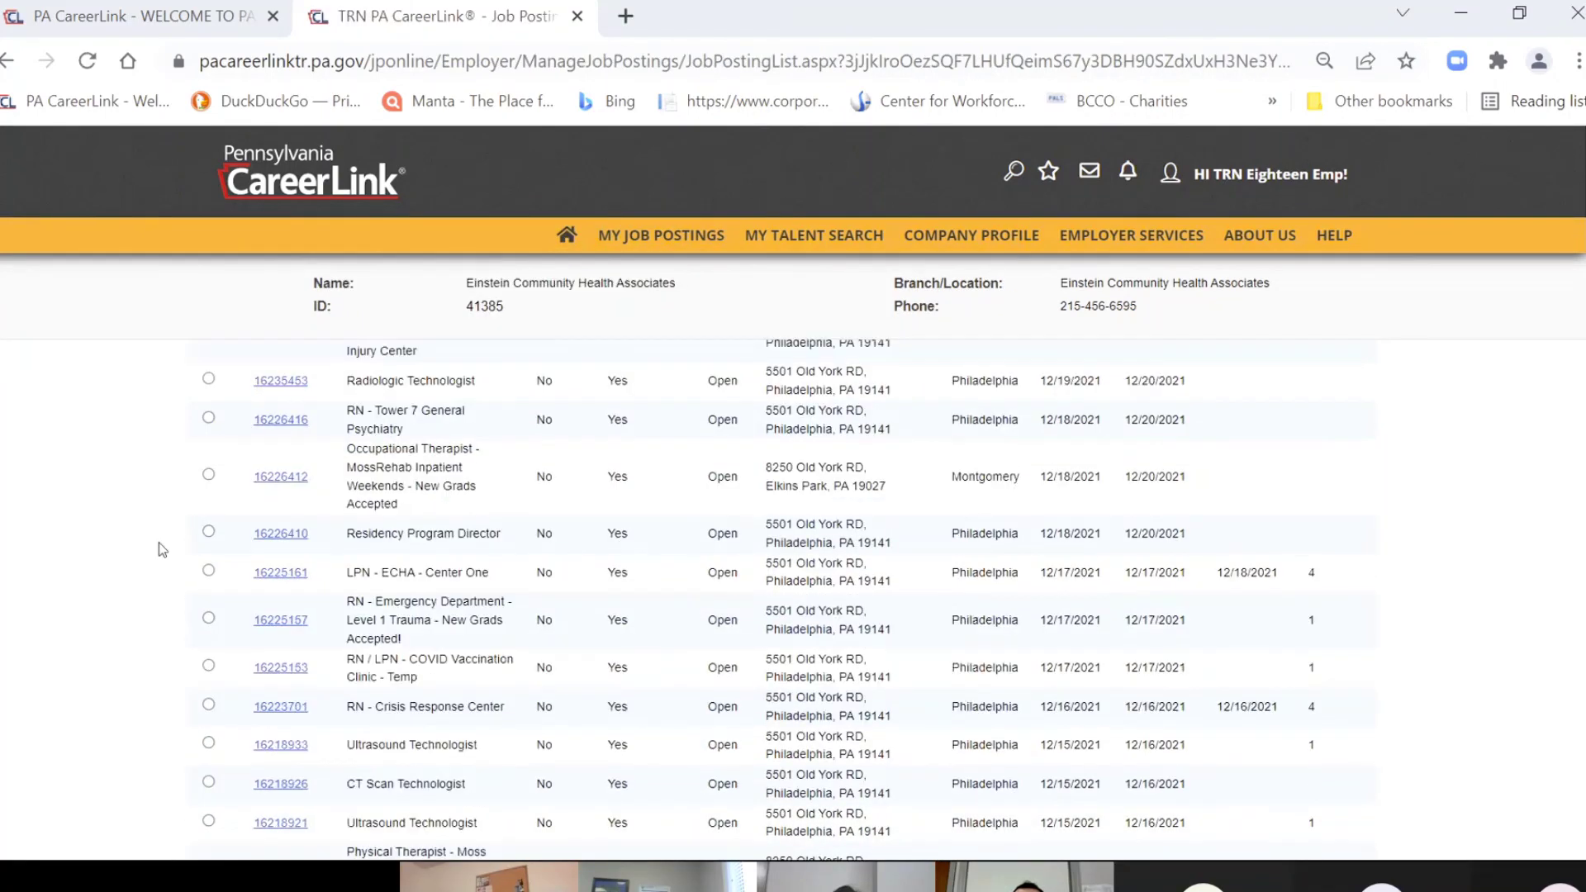
{"action": "scroll", "coordinate": [1323, 410], "scroll_direction": "down", "scroll_amount": 1}
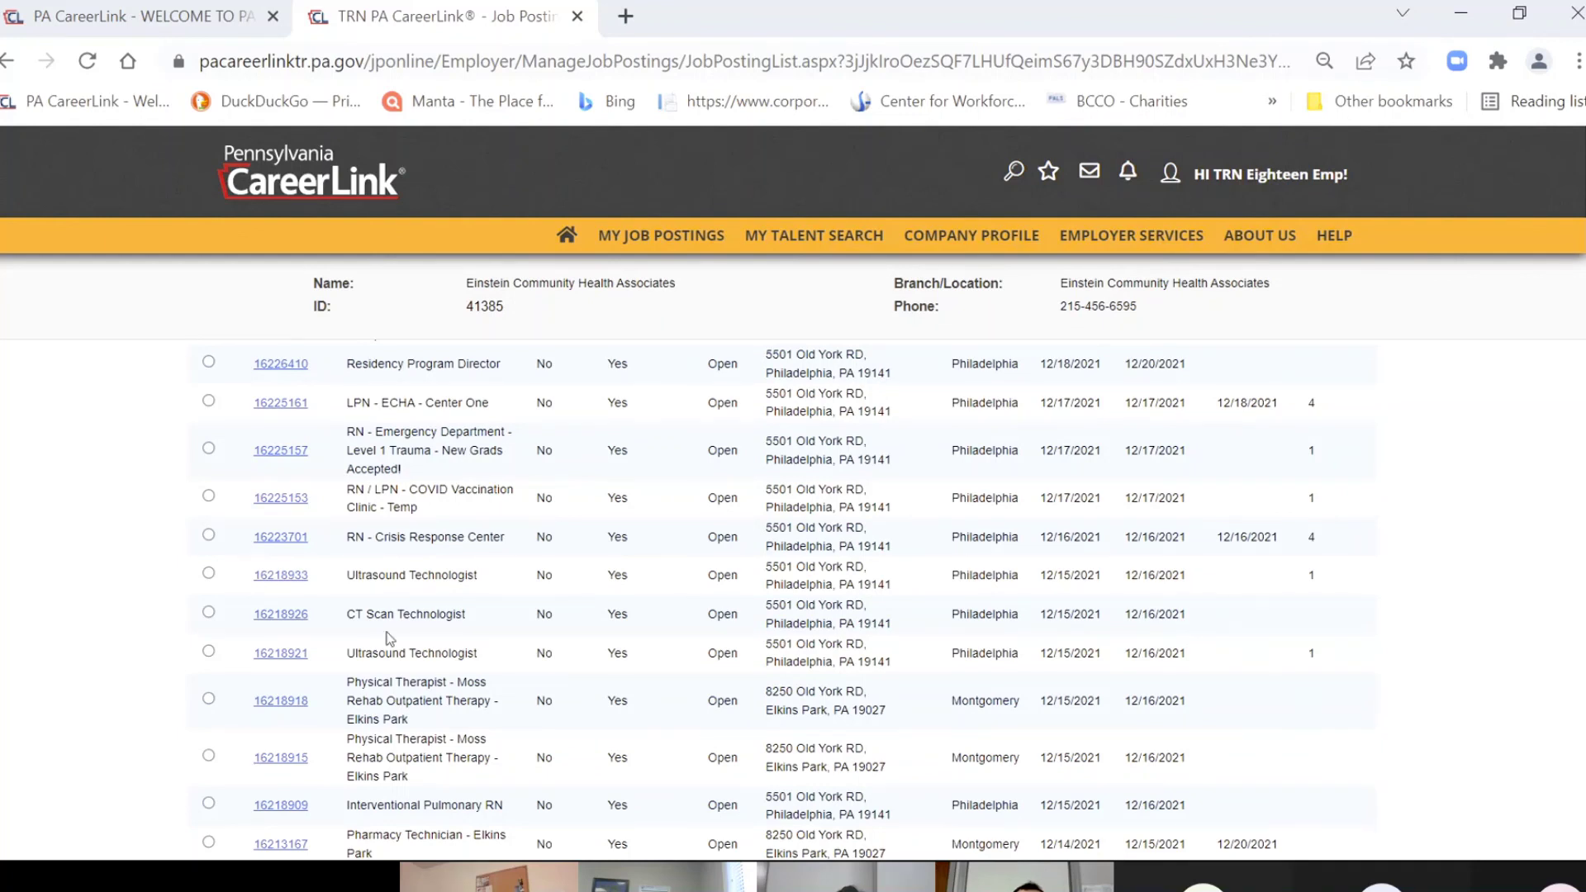
{"action": "left_click", "coordinate": [208, 534]}
{"action": "scroll", "coordinate": [350, 519], "scroll_direction": "up", "scroll_amount": 10}
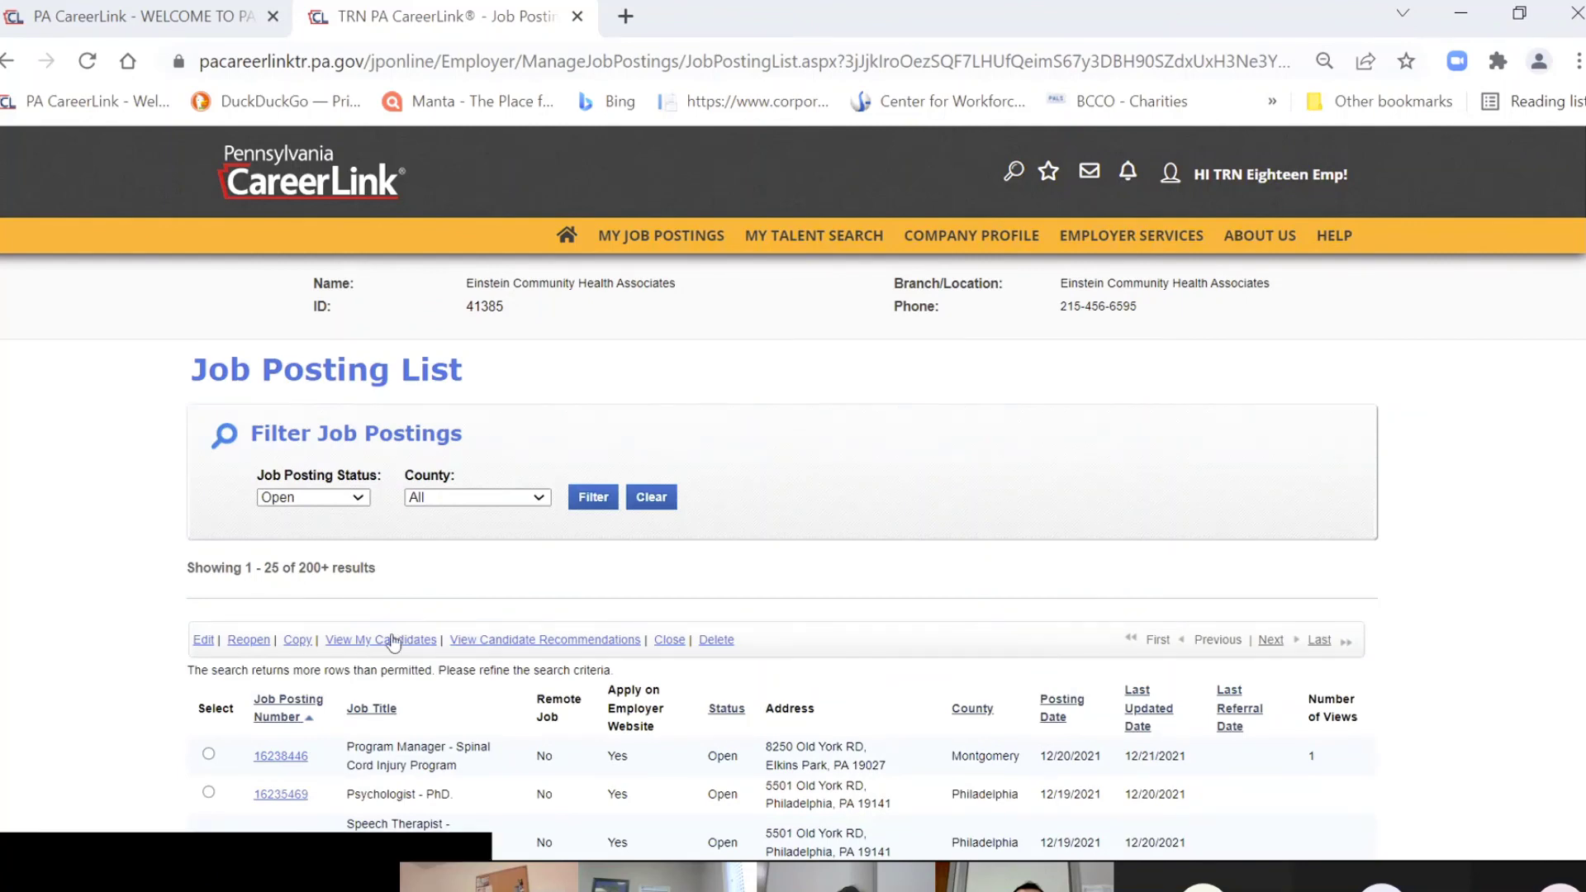
{"action": "left_click", "coordinate": [389, 636]}
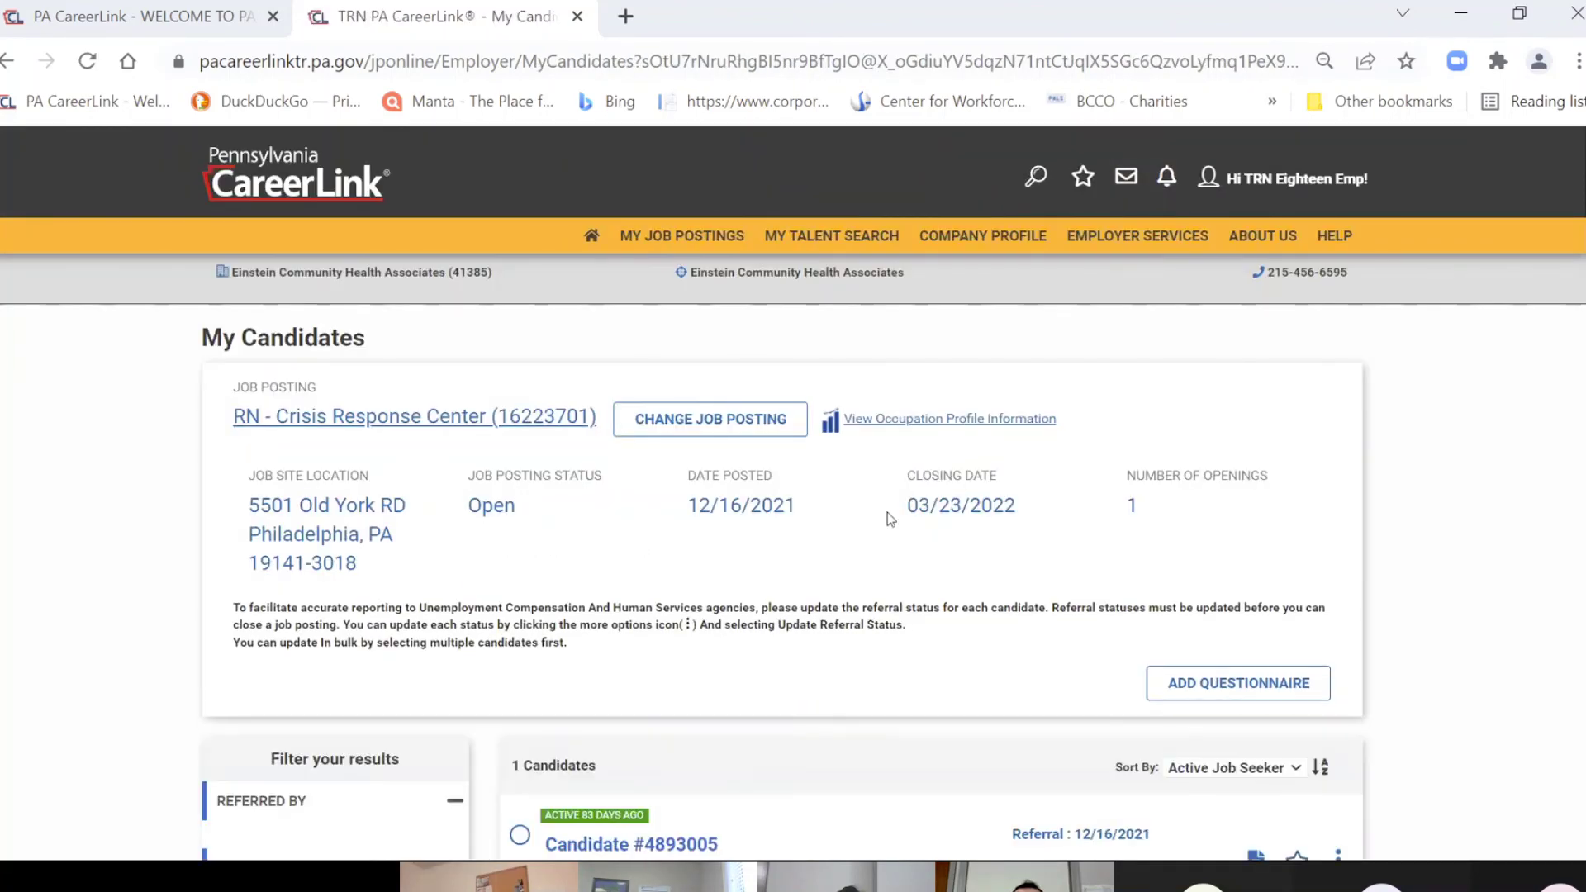
- Examine the referred candidate's work history, education and referral status for the RN - Crisis Response Center posting, along with the result filters
{"action": "scroll", "coordinate": [814, 508], "scroll_direction": "down", "scroll_amount": 2}
{"action": "scroll", "coordinate": [814, 508], "scroll_direction": "down", "scroll_amount": 2}
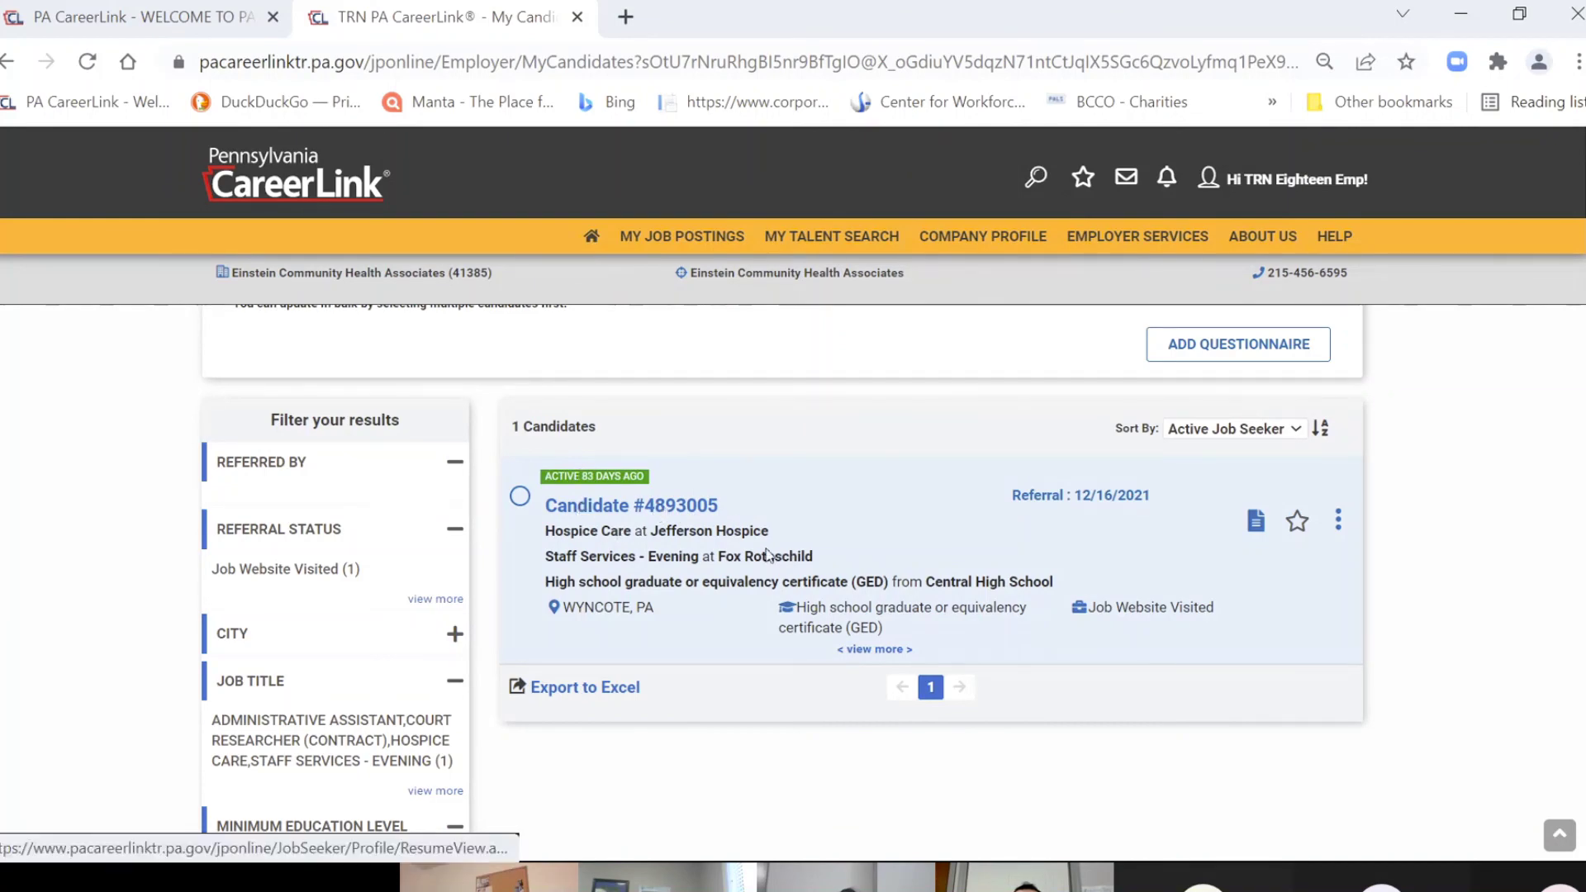
{"action": "scroll", "coordinate": [709, 578], "scroll_direction": "down", "scroll_amount": 2}
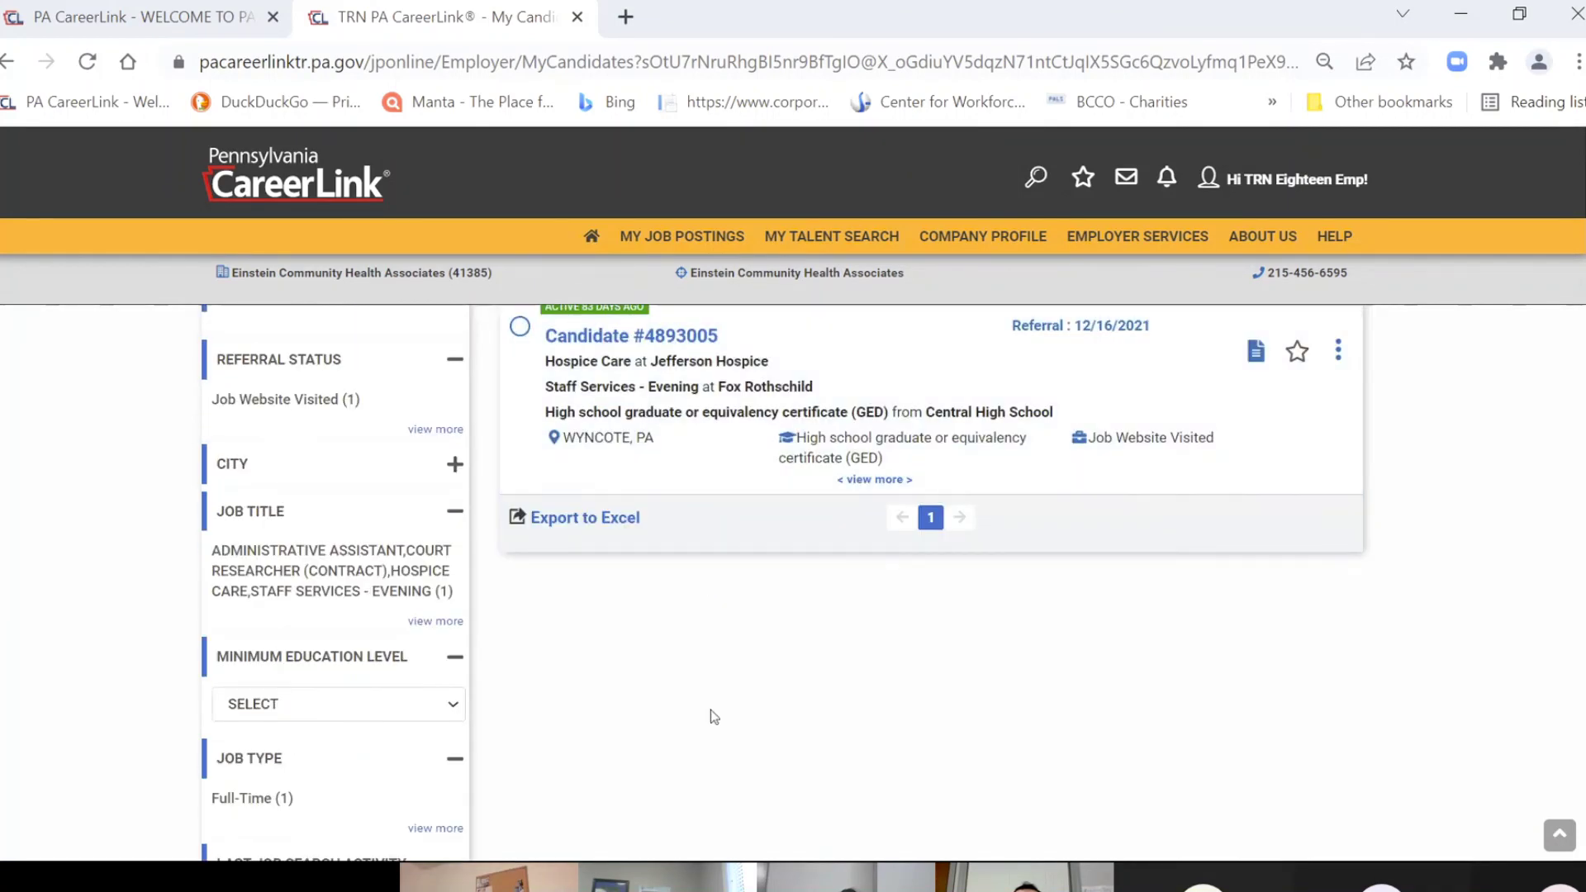
{"action": "scroll", "coordinate": [712, 717], "scroll_direction": "up", "scroll_amount": 2}
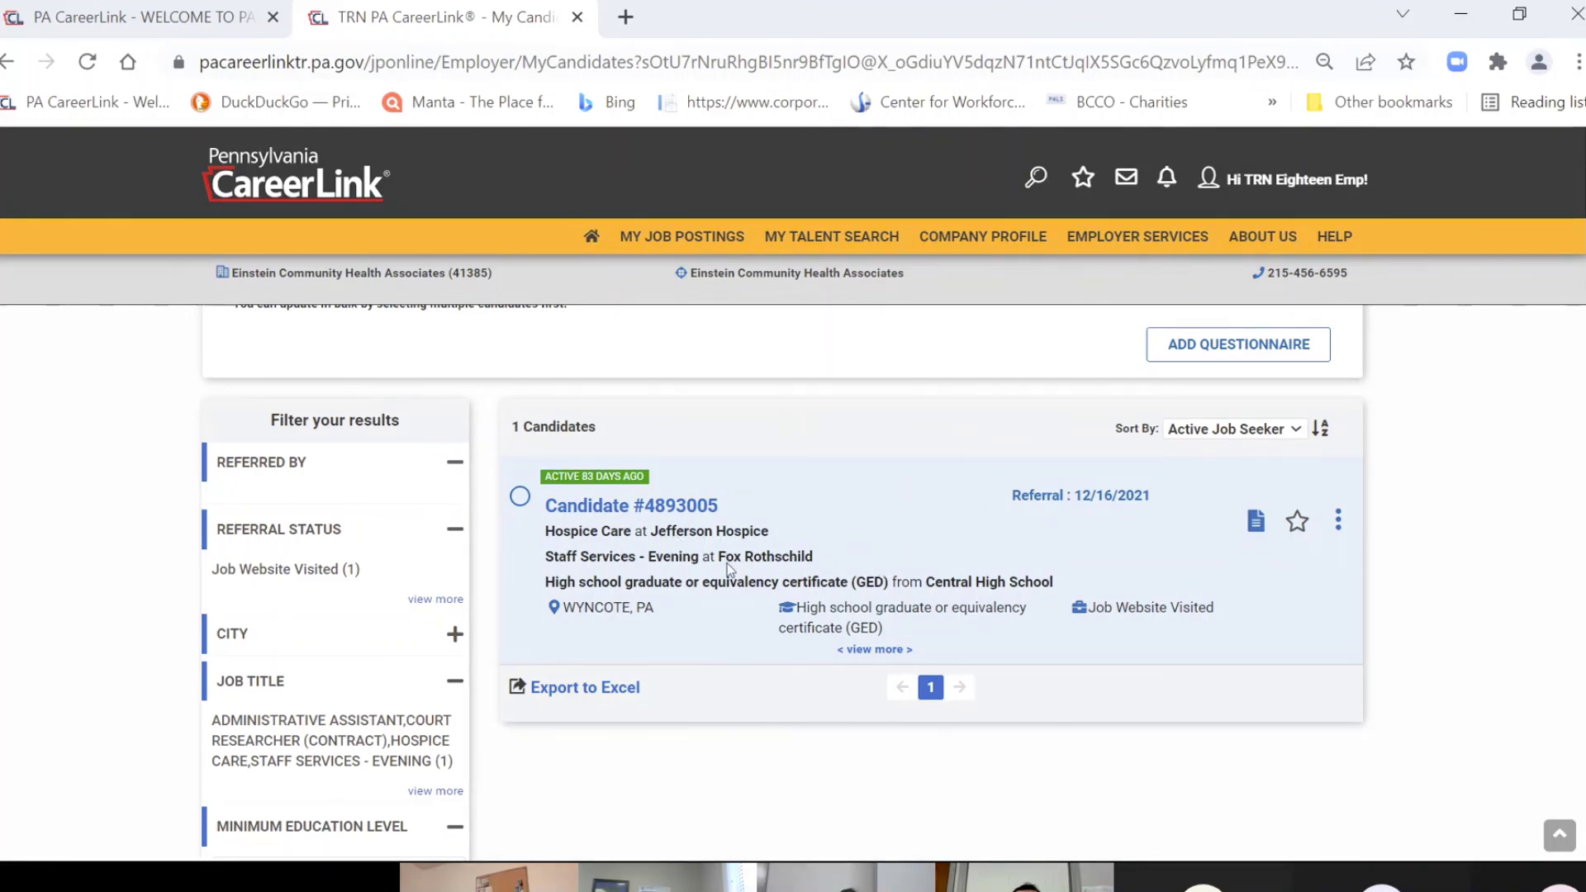
{"action": "scroll", "coordinate": [746, 553], "scroll_direction": "up", "scroll_amount": 2}
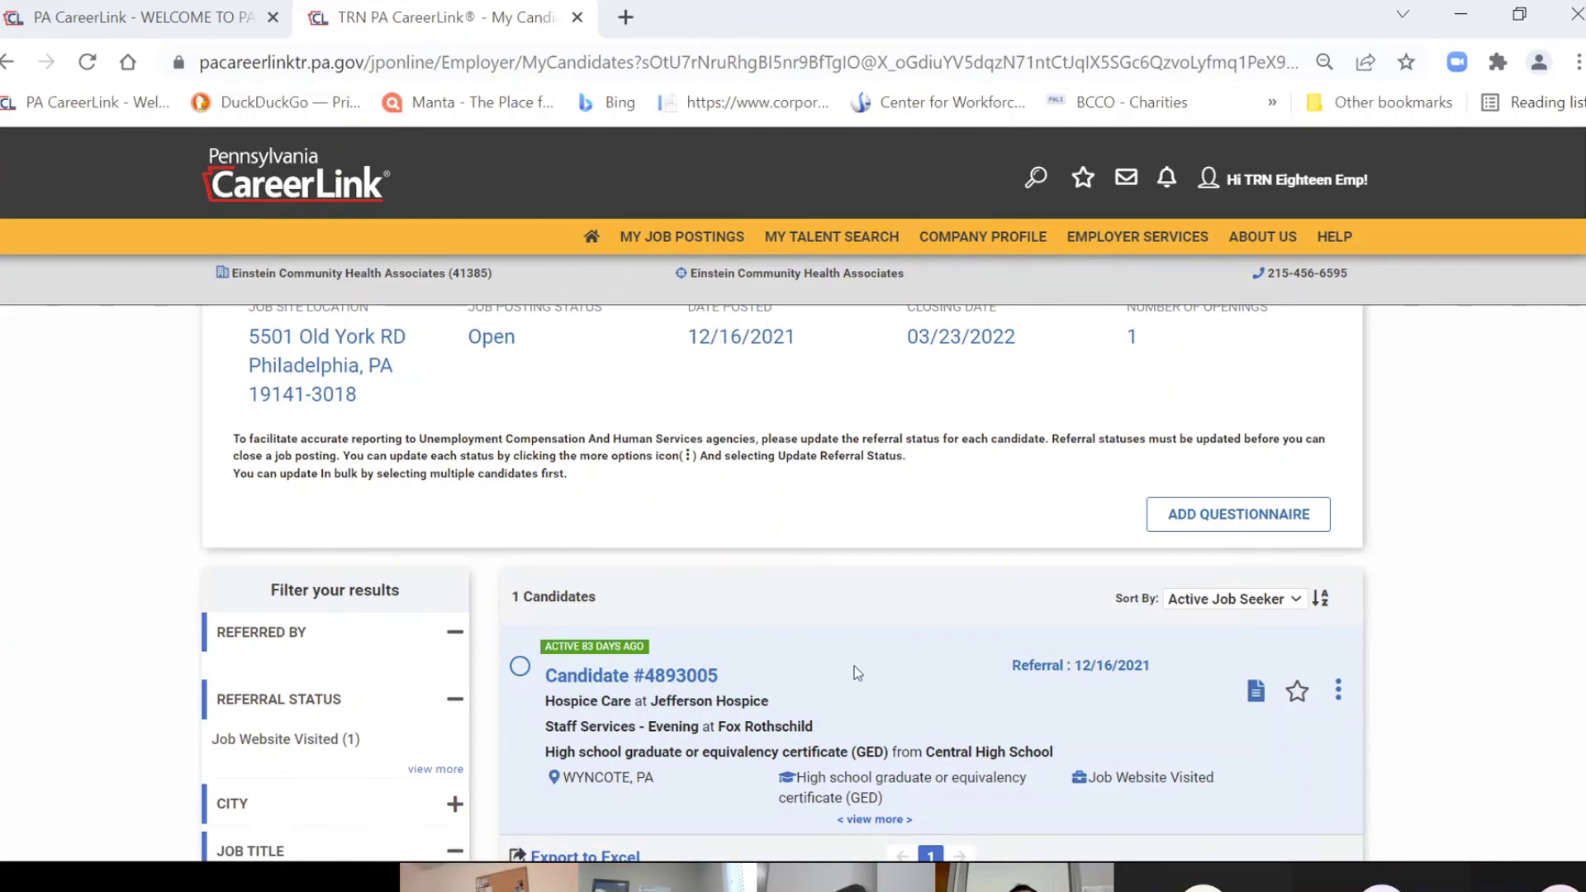
{"action": "scroll", "coordinate": [857, 673], "scroll_direction": "down", "scroll_amount": 4}
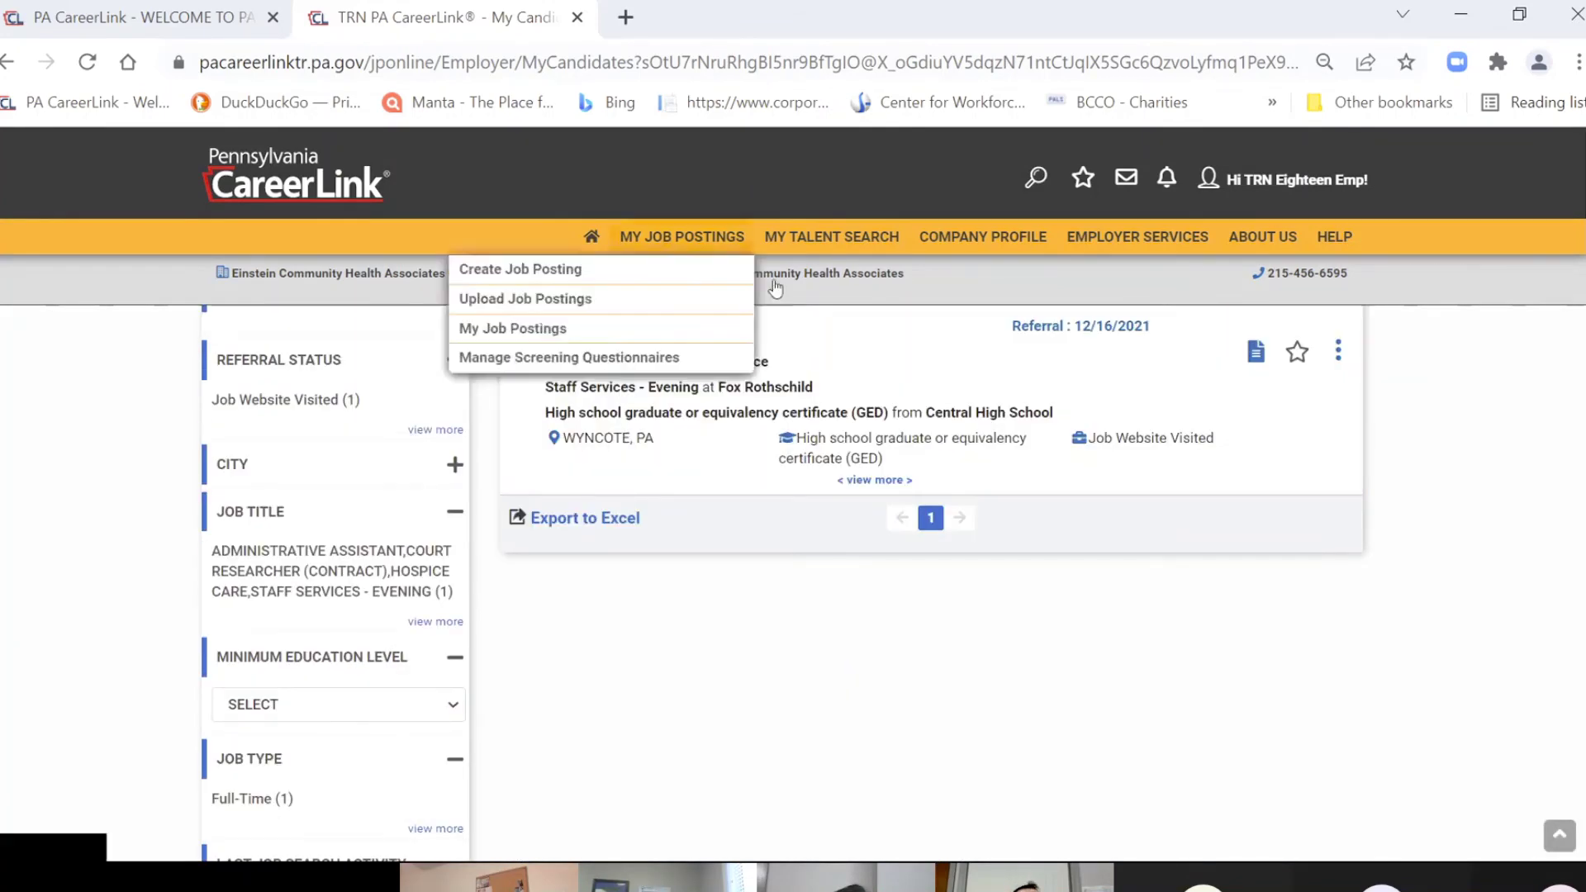
{"action": "mouse_move", "coordinate": [832, 236]}
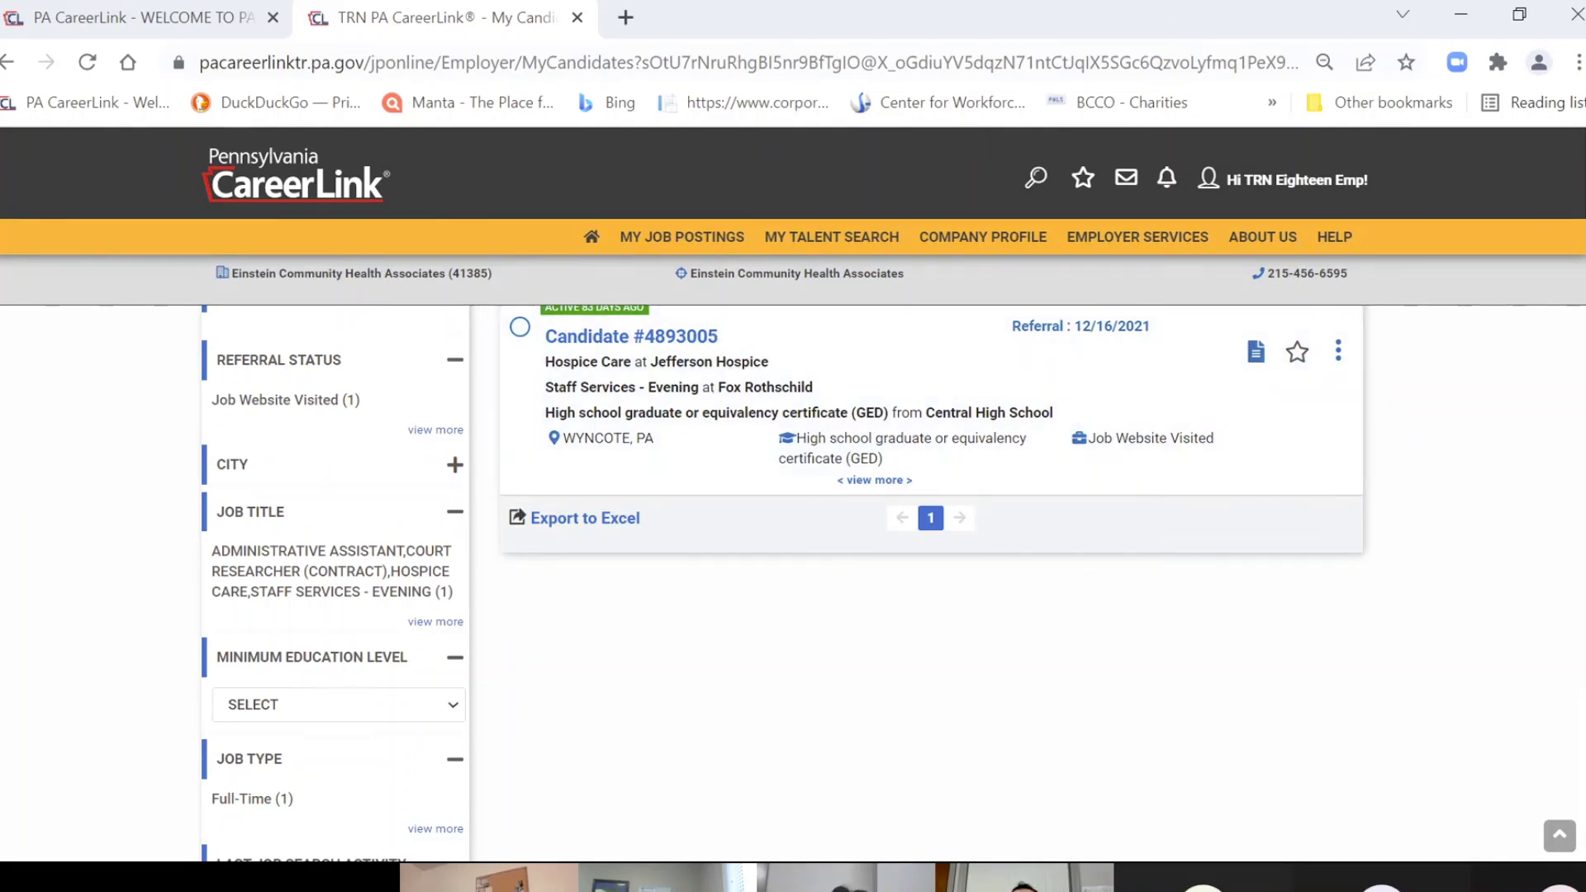
{"action": "scroll", "coordinate": [786, 583], "scroll_direction": "up", "scroll_amount": 1}
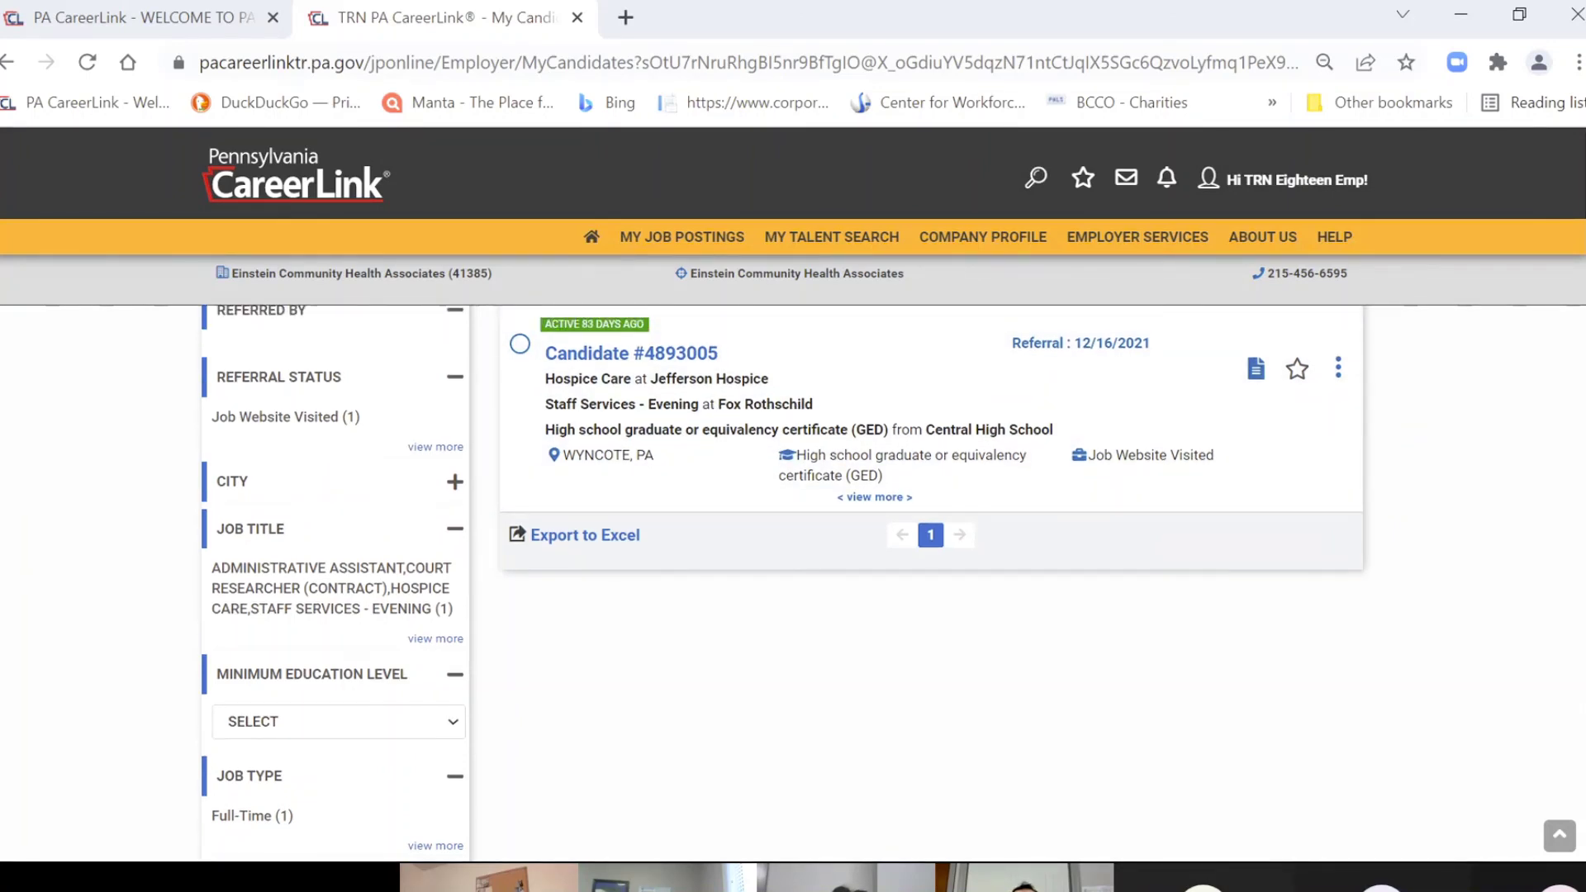
{"action": "scroll", "coordinate": [939, 284], "scroll_direction": "up", "scroll_amount": 6}
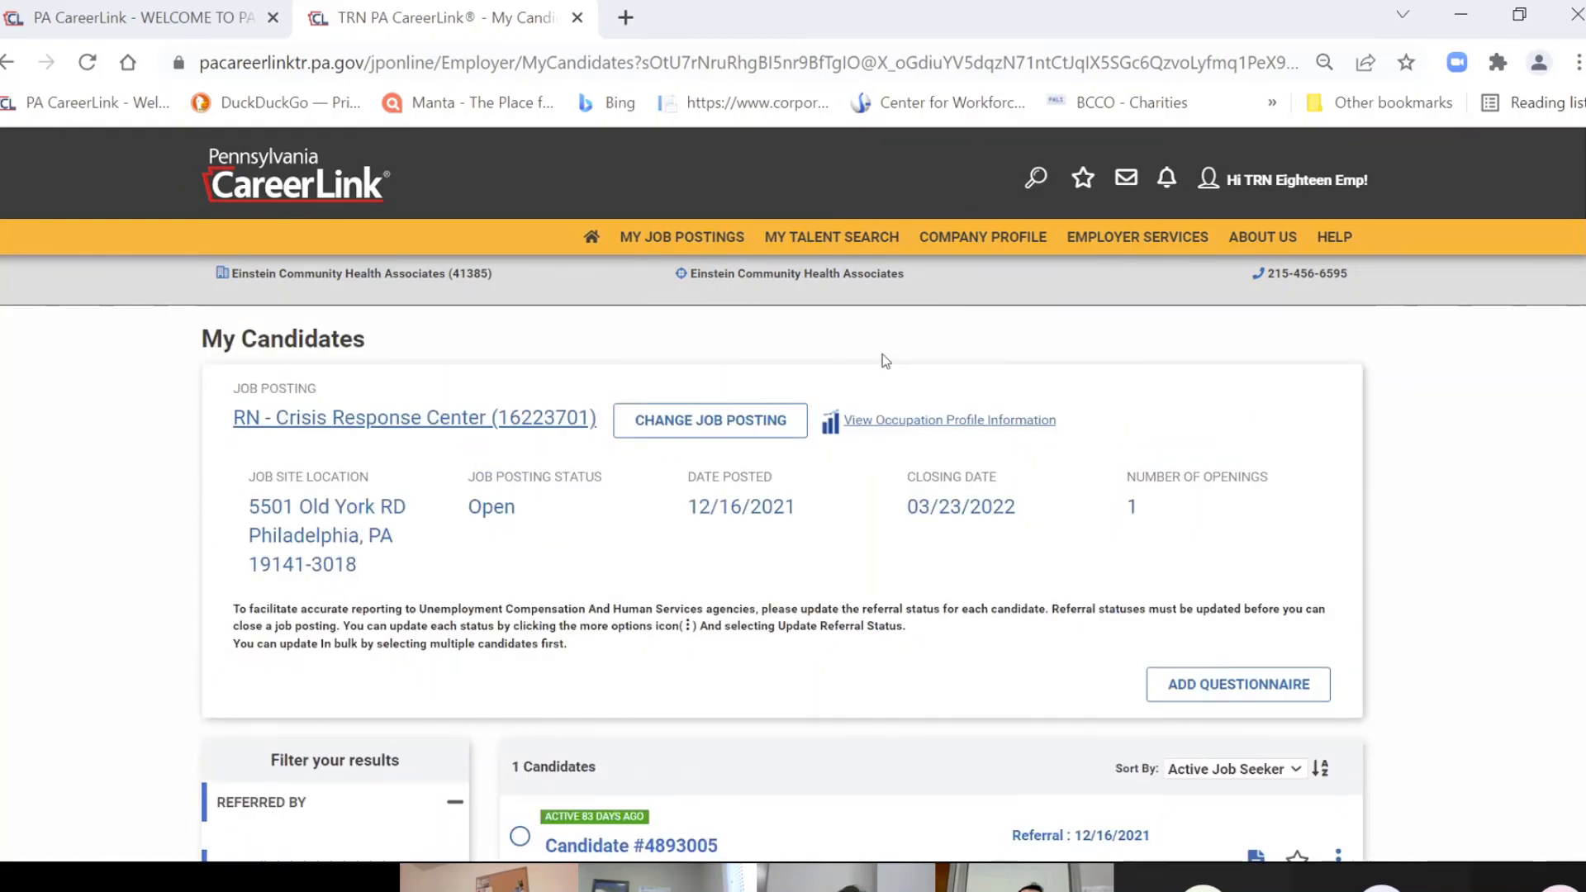
- Return to the employer dashboard and review the available options for managing job postings and searching for talent
{"action": "mouse_move", "coordinate": [665, 240]}
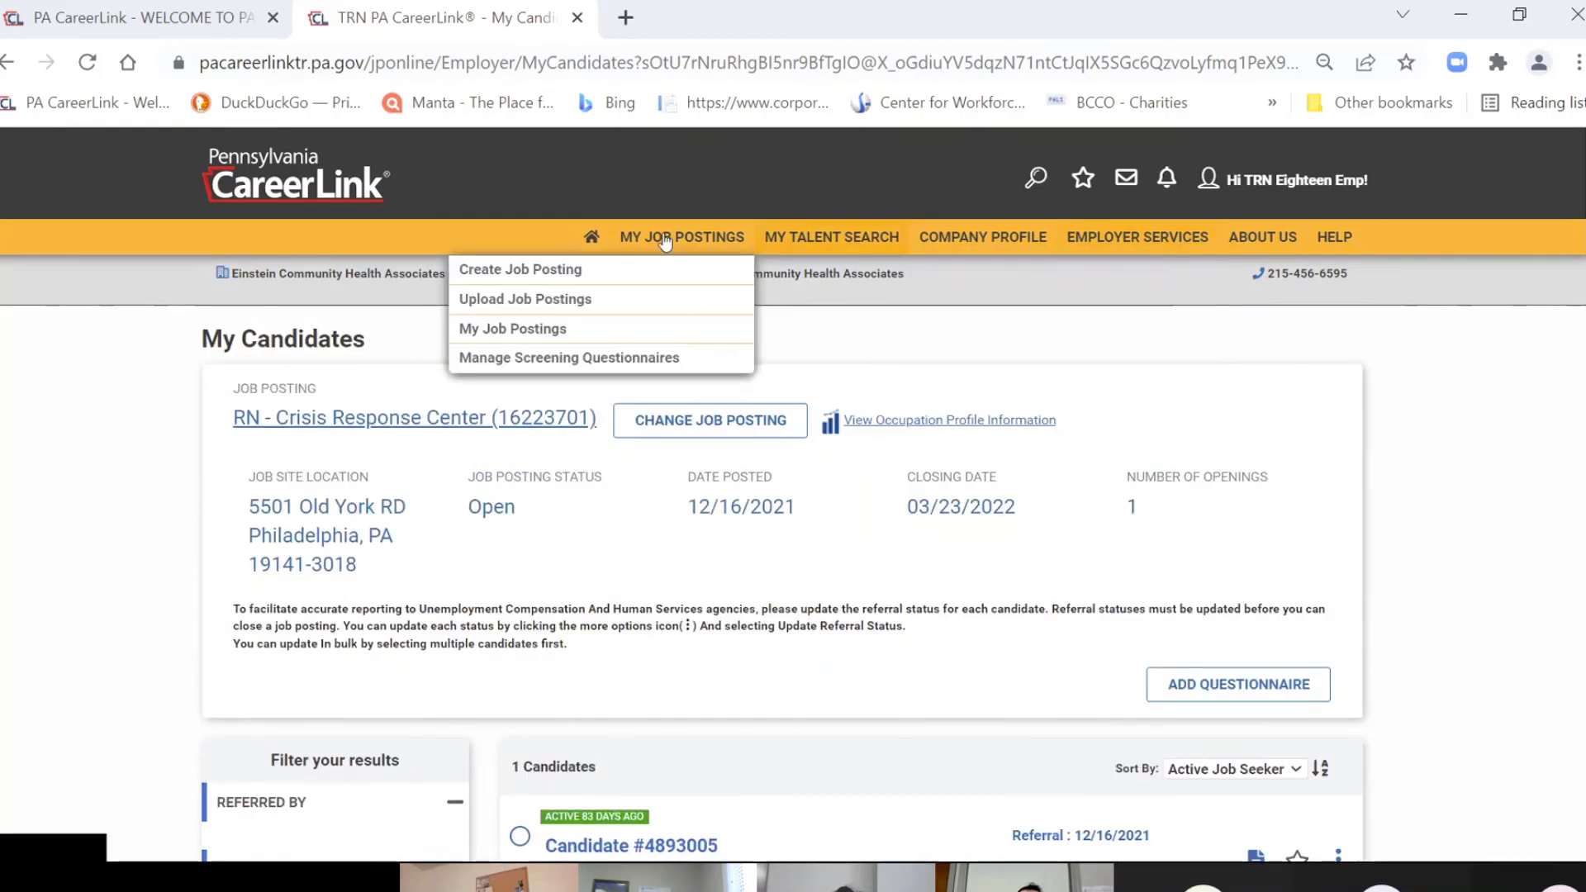
{"action": "mouse_move", "coordinate": [977, 252]}
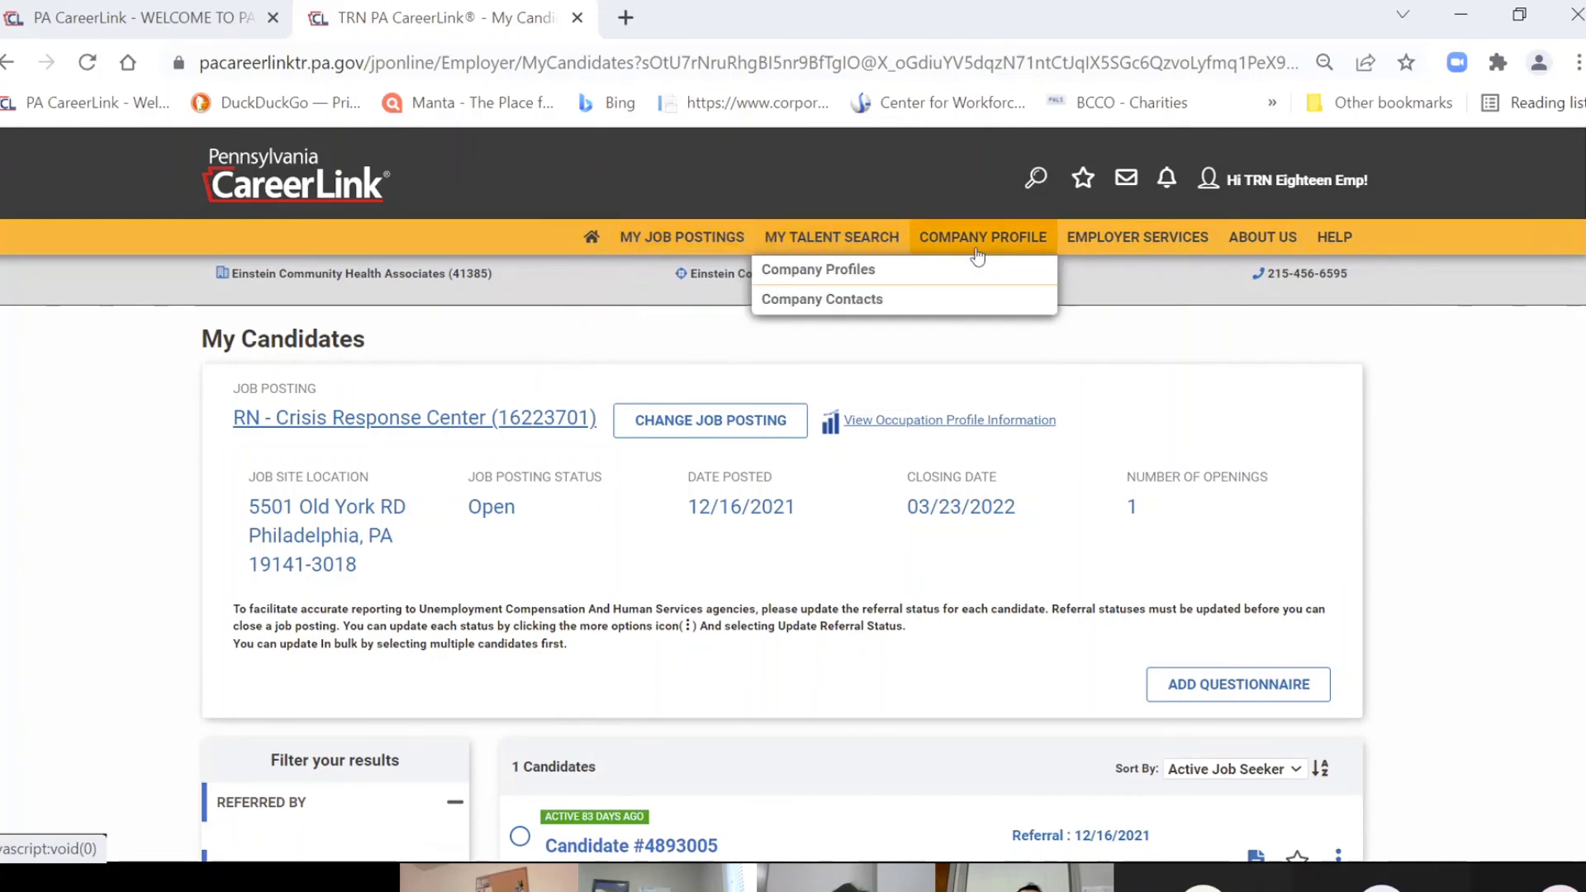
{"action": "left_click", "coordinate": [591, 237]}
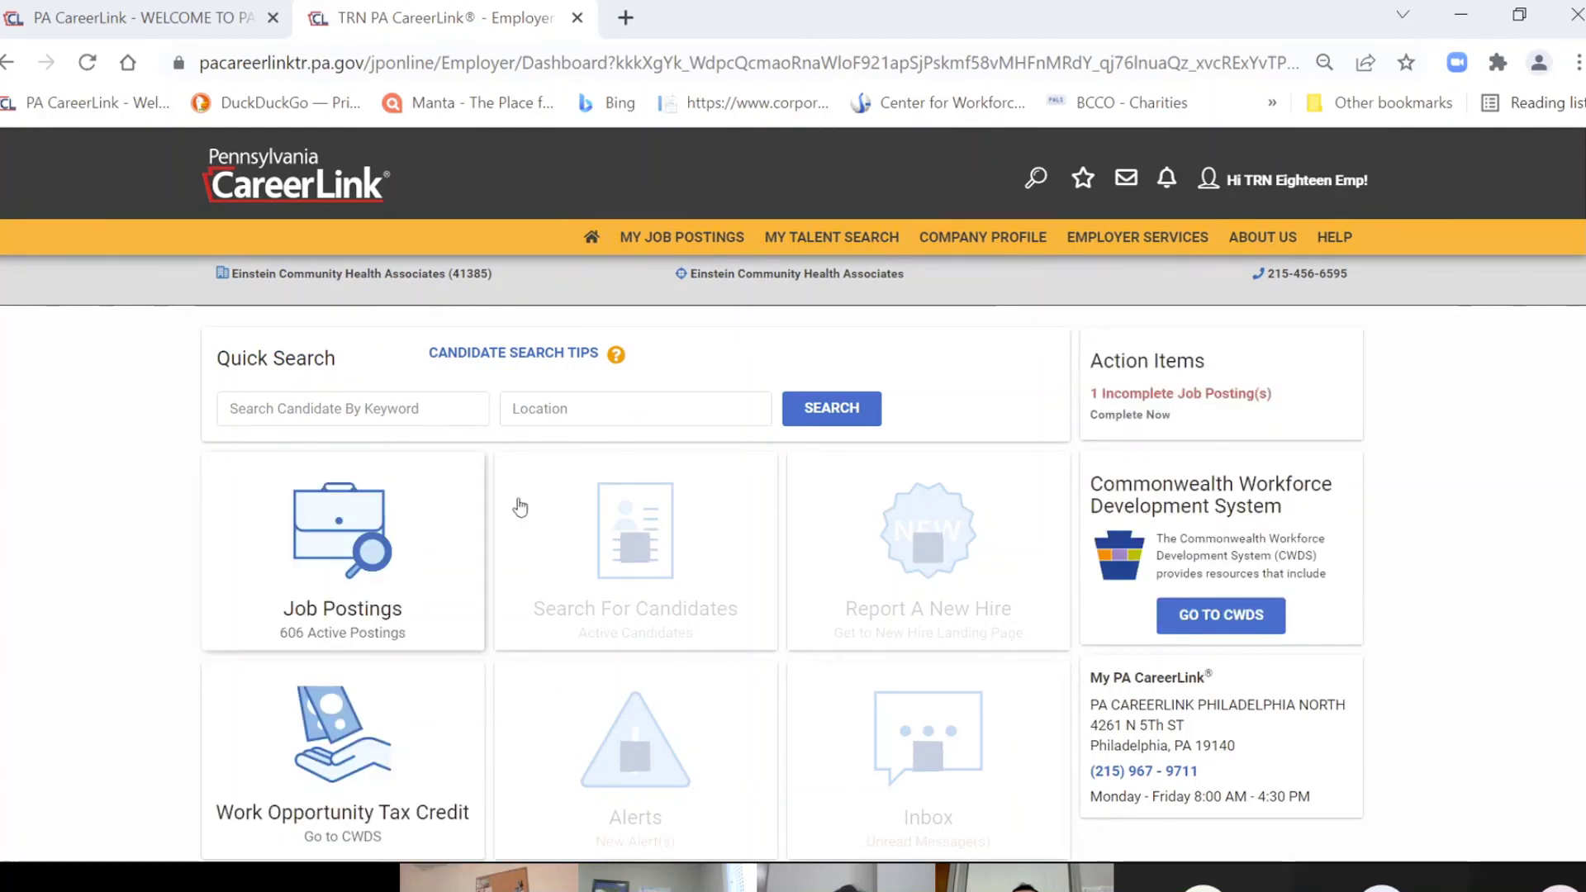
{"action": "mouse_move", "coordinate": [774, 240]}
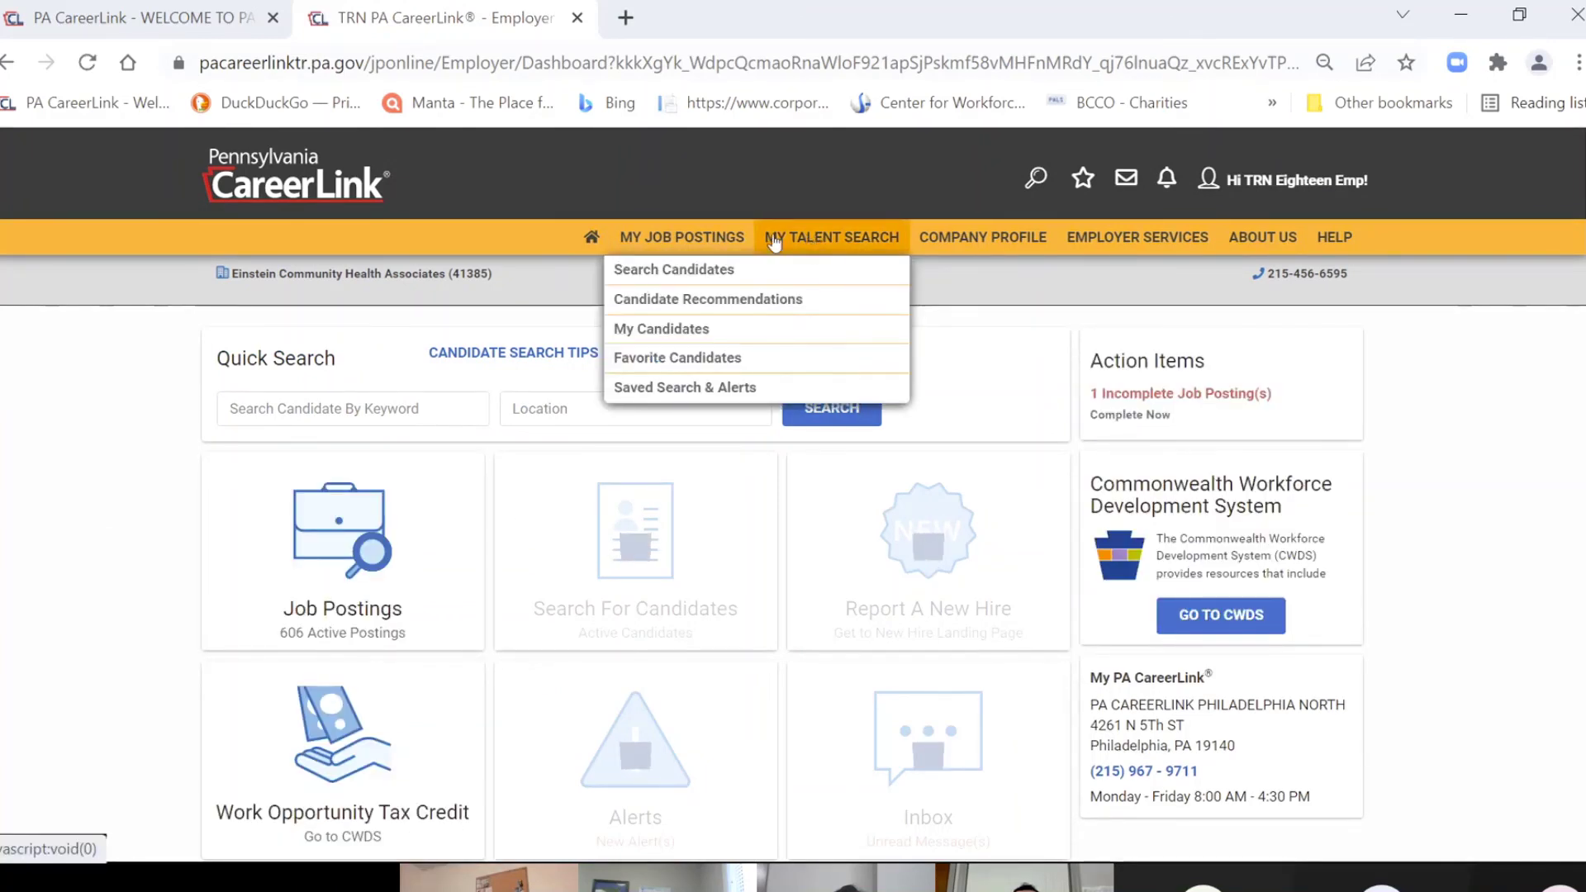
{"action": "mouse_move", "coordinate": [674, 241]}
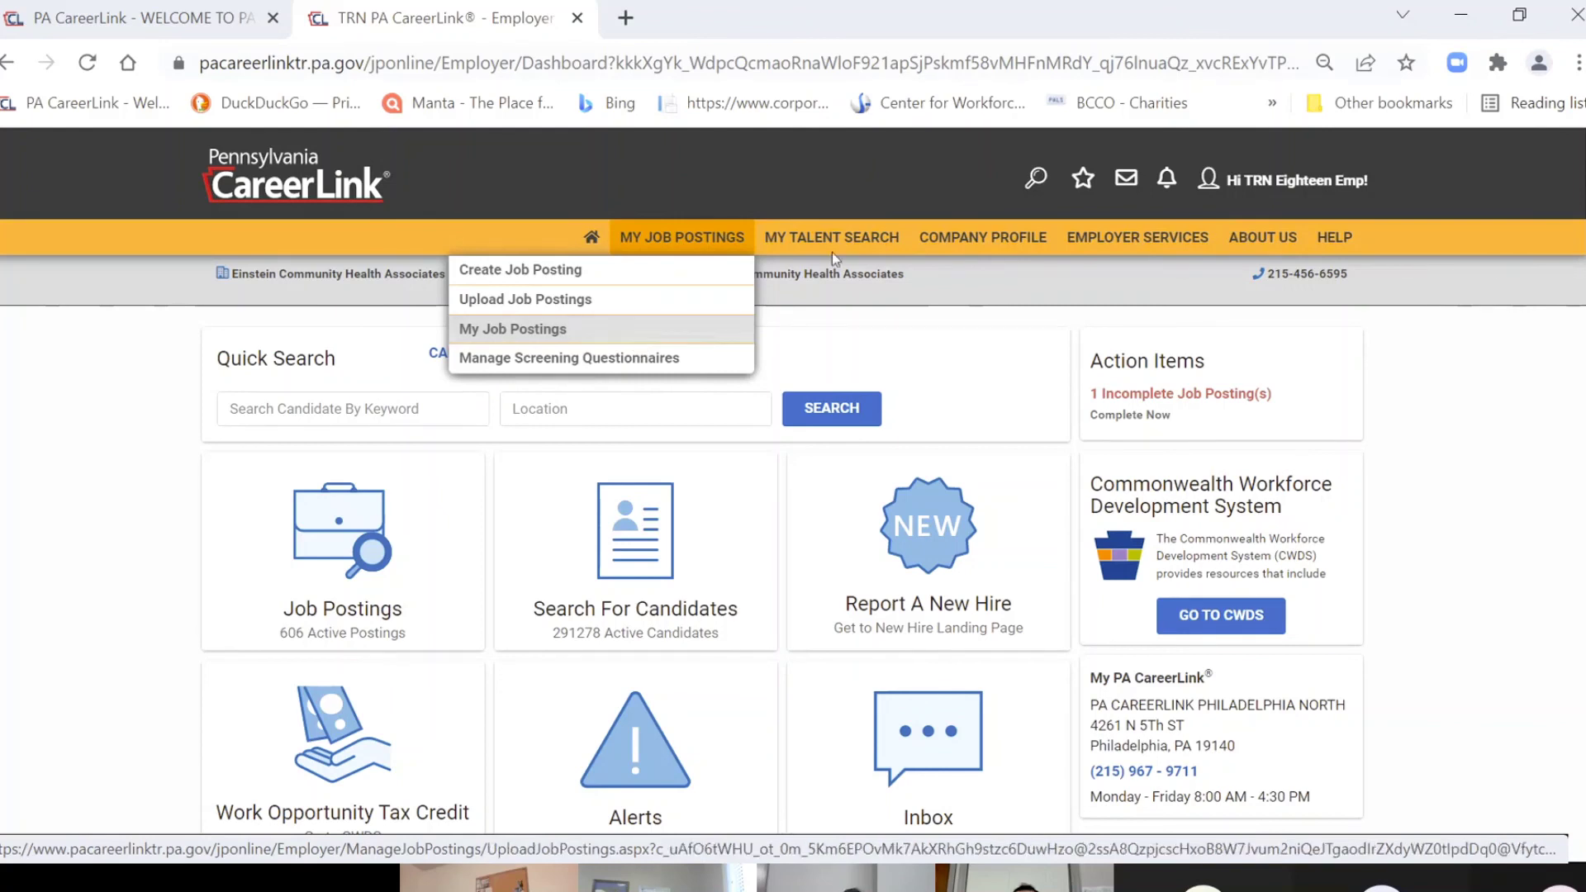
{"action": "mouse_move", "coordinate": [851, 242]}
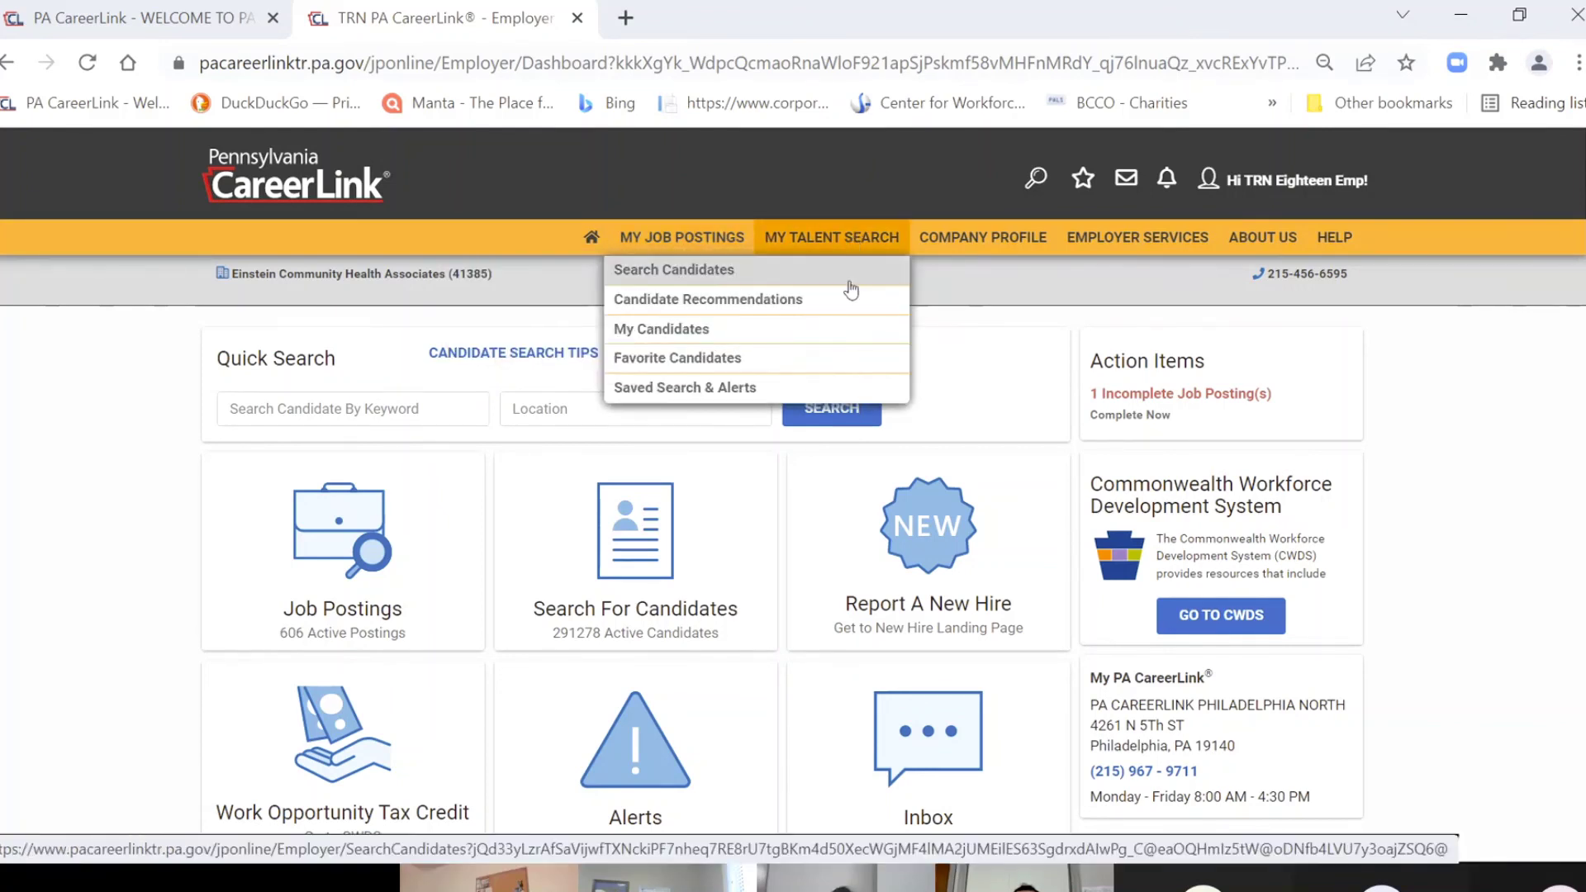